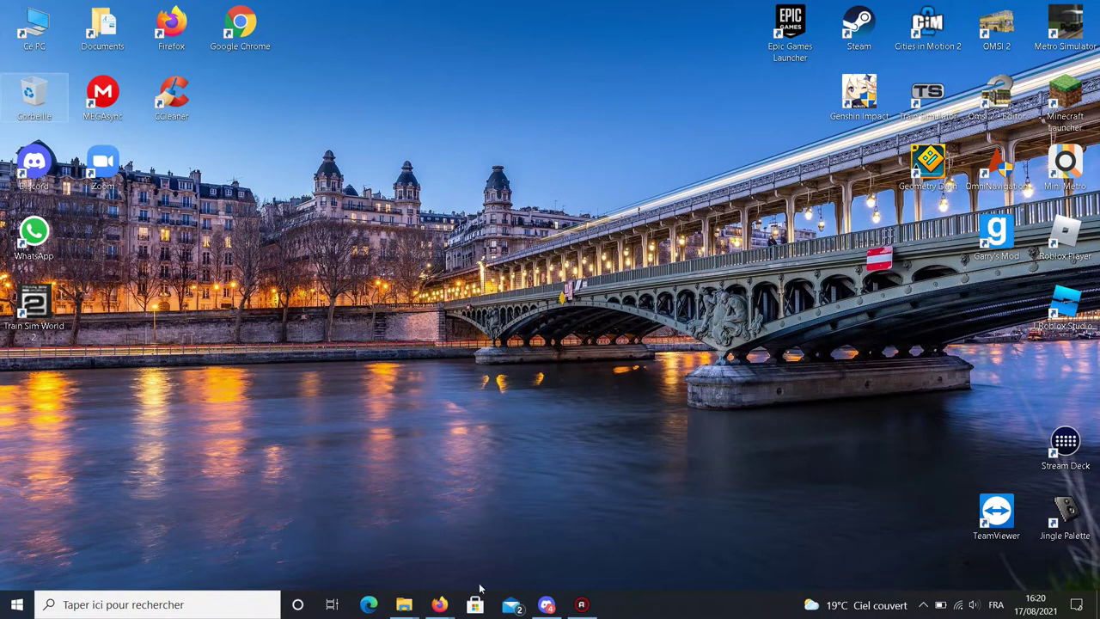
Switch to the Firefox window showing the Metro Simulator Beta site and bring its Downloads and Add-ons sections into view.
mouse_move(439, 604)
left_click(374, 557)
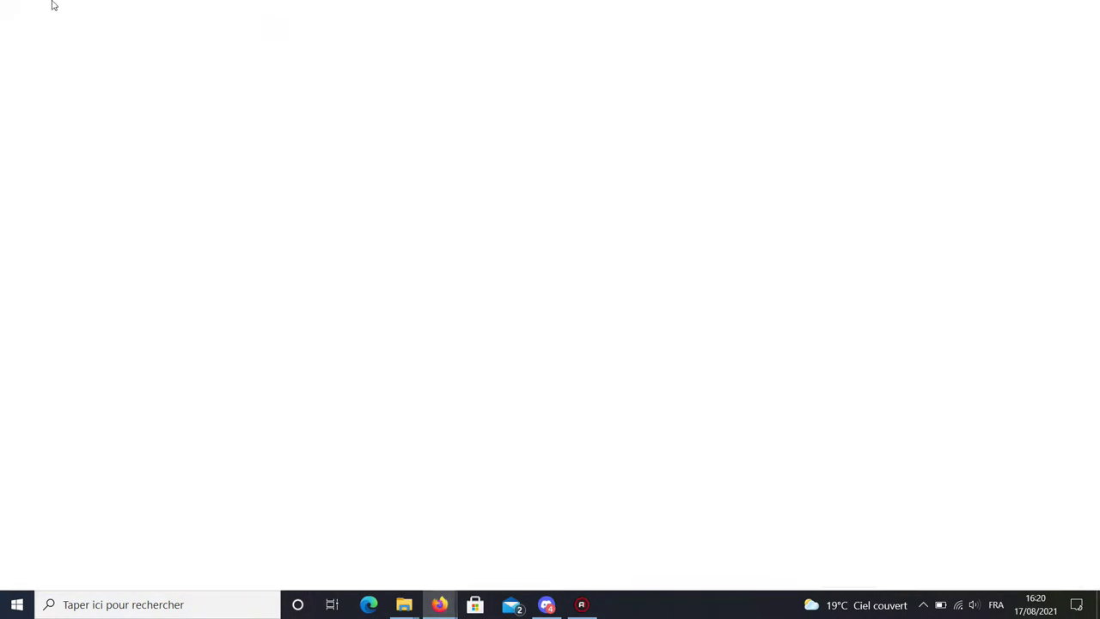
left_click(52, 9)
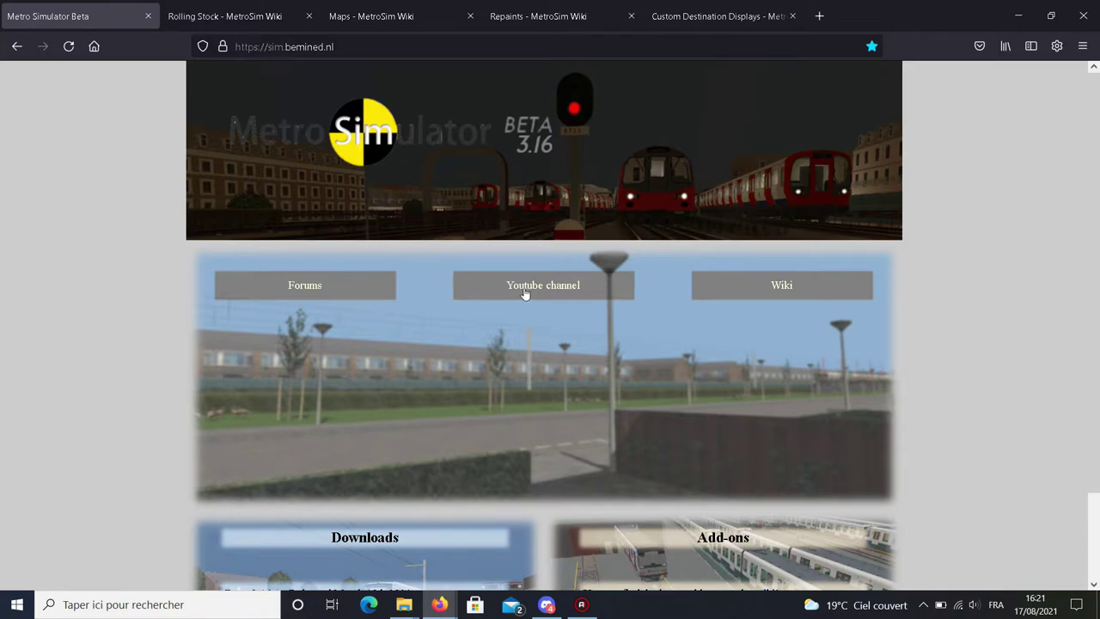
scroll(626, 288, "down", 2)
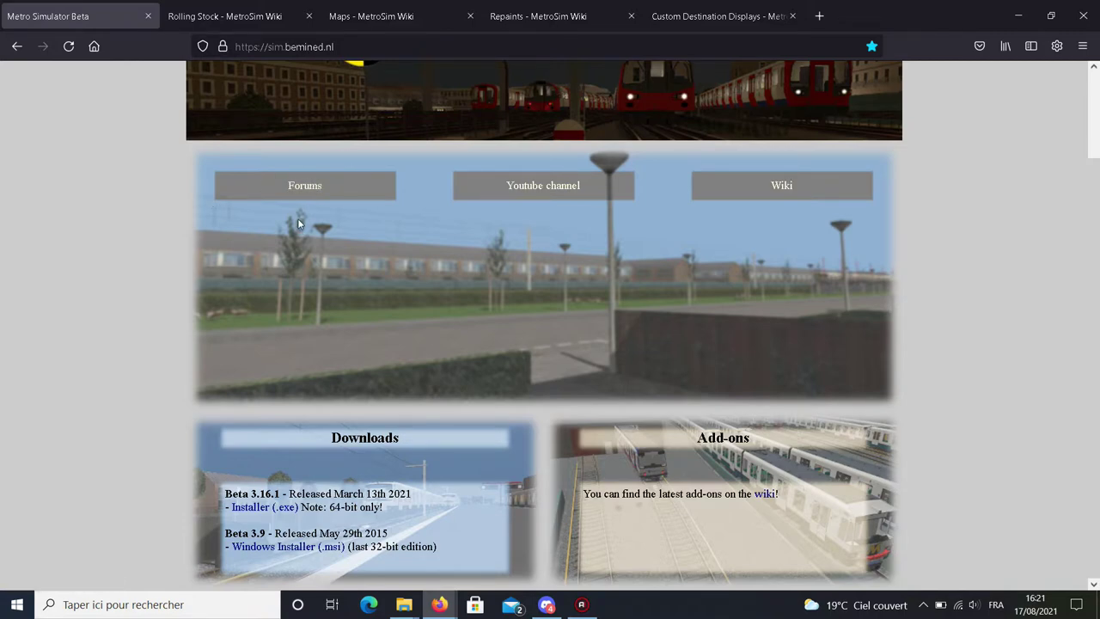
Open the Metro Simulator forums from the site's home page and look over the English and Dutch forums on the board index.
left_click(300, 194)
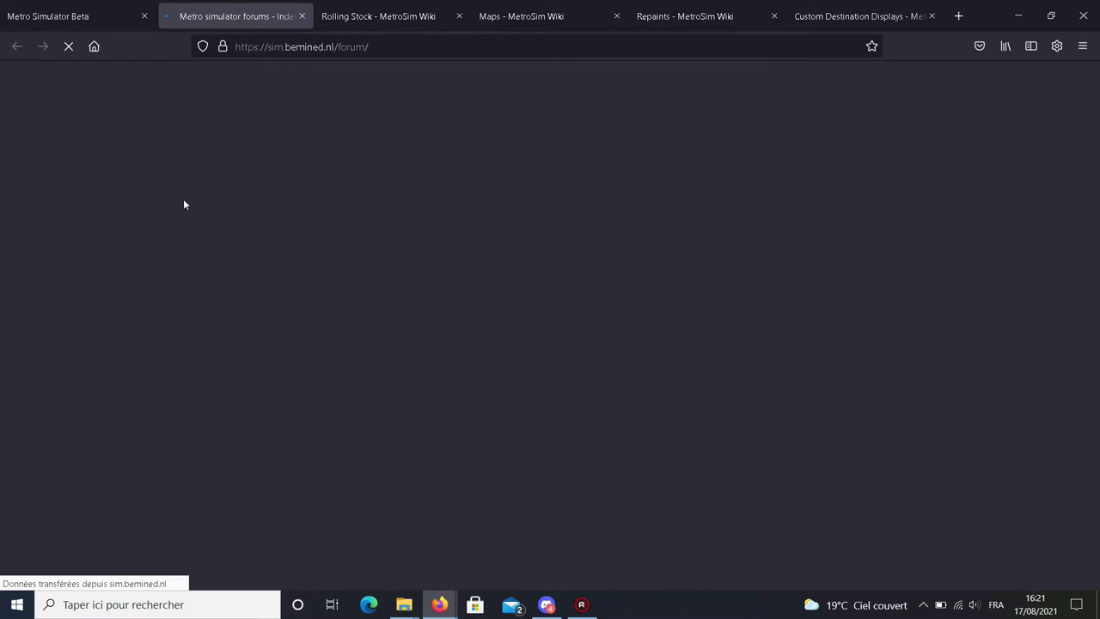
scroll(180, 247, "down", 2)
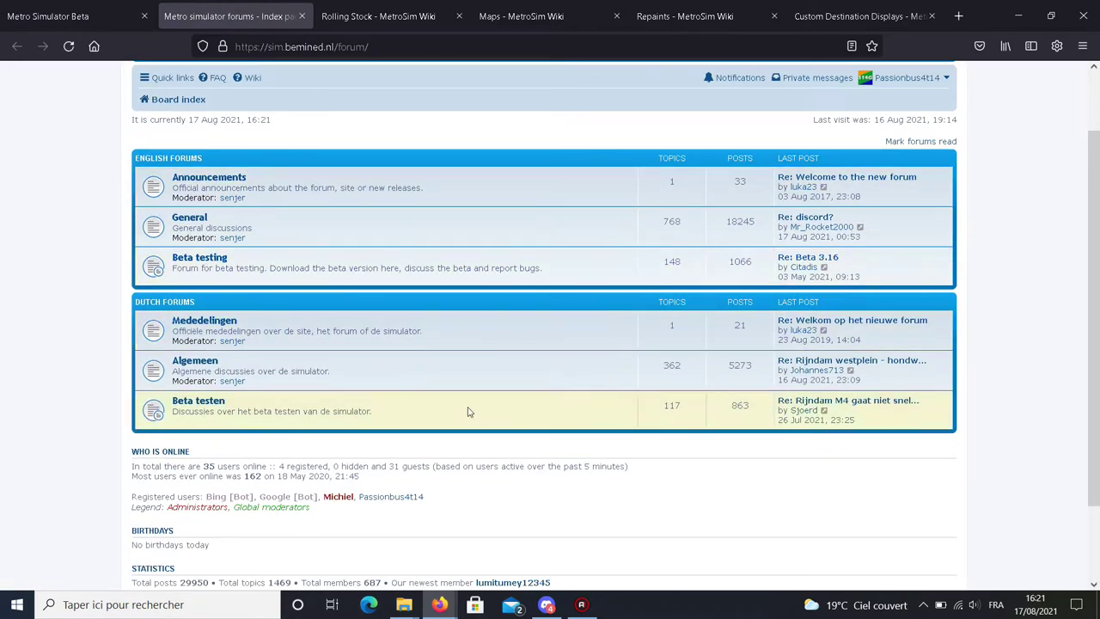
scroll(846, 209, "up", 2)
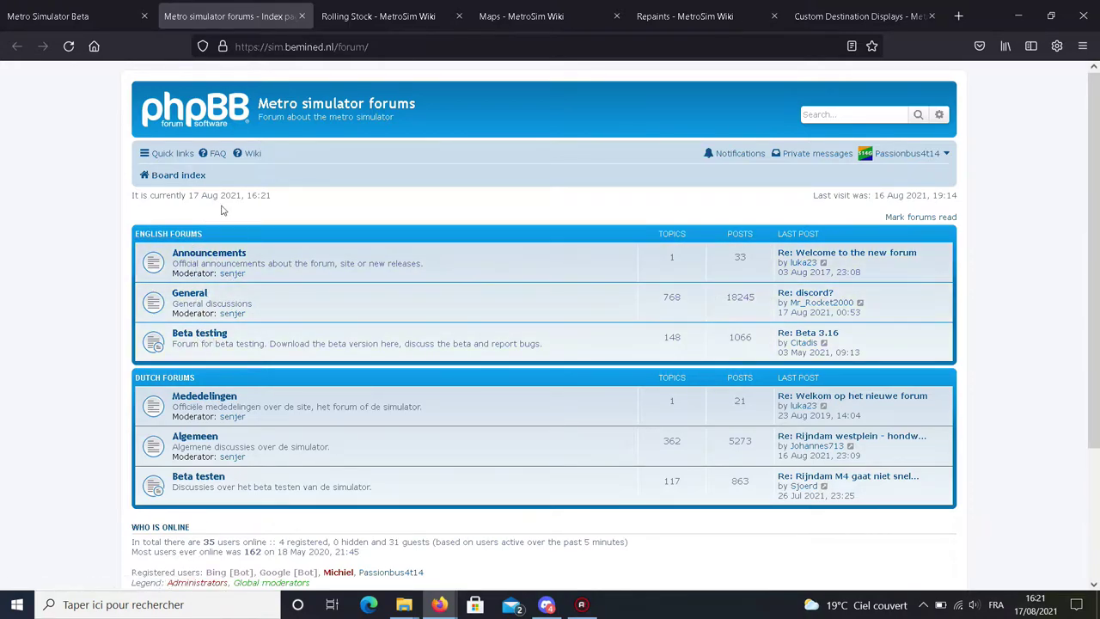
Open the General forum in a separate tab and skim its topic list from beginning to end.
middle_click(190, 293)
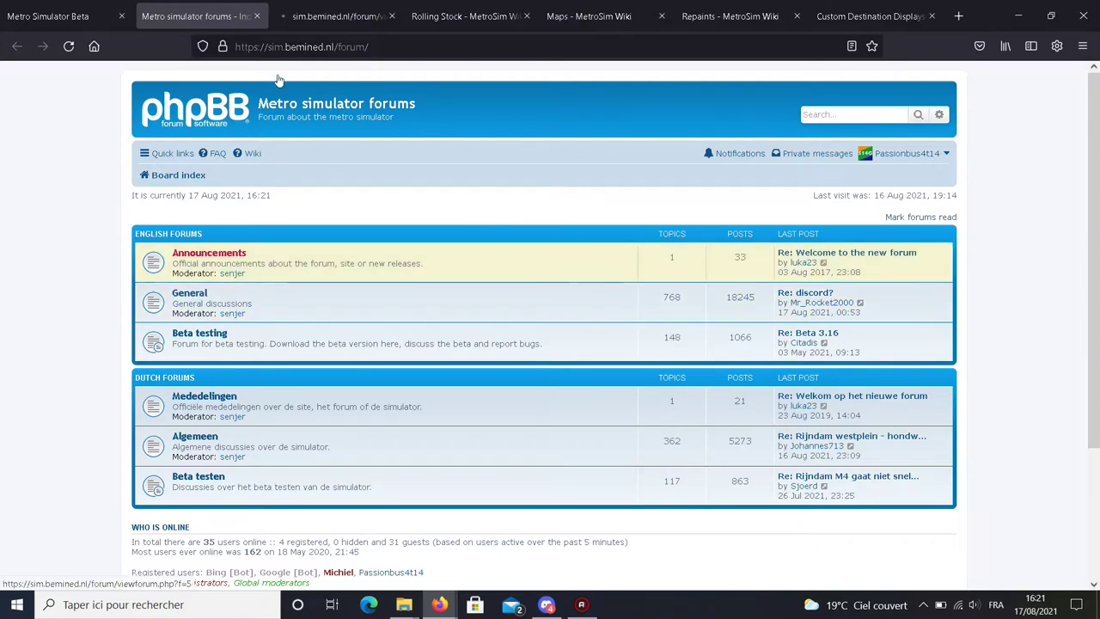
left_click(339, 15)
scroll(283, 184, "down", 3)
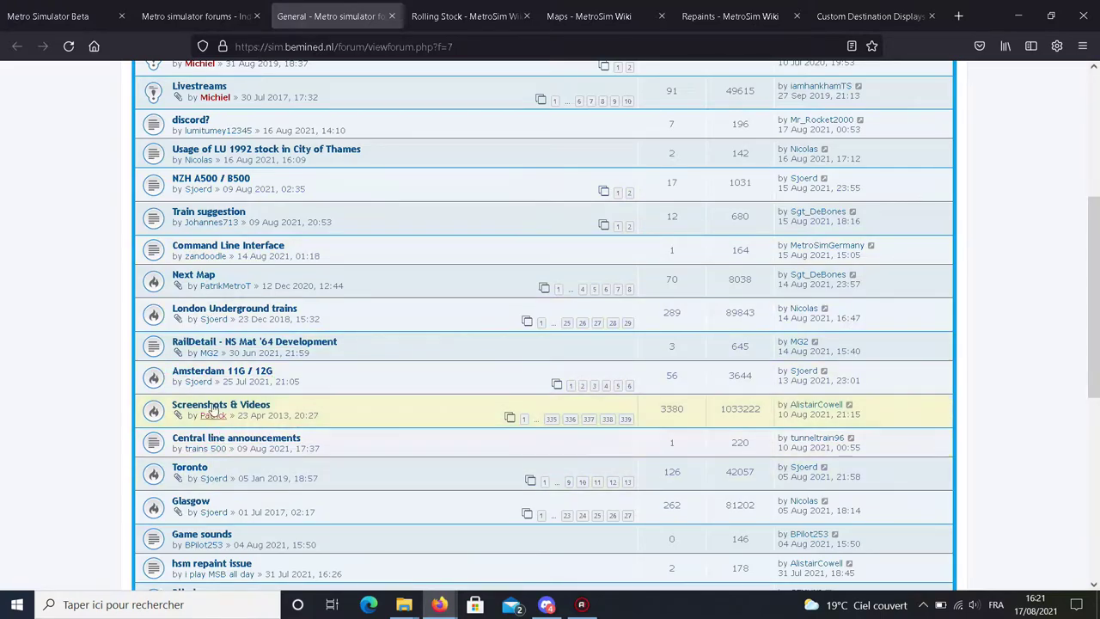
scroll(237, 376, "down", 1)
scroll(238, 376, "down", 3)
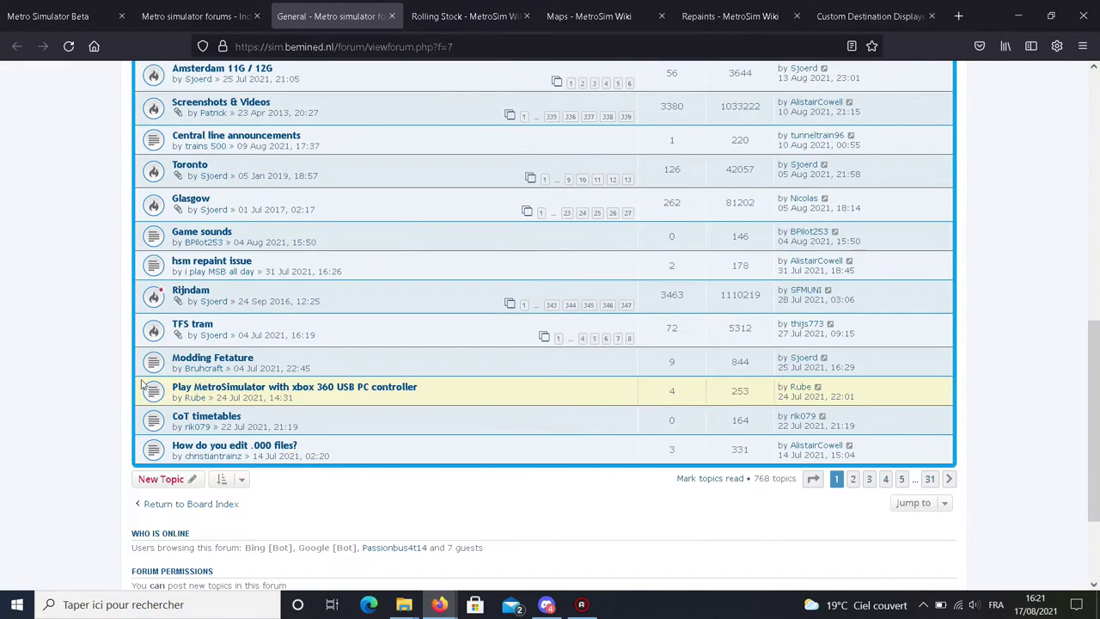
scroll(143, 384, "up", 3)
scroll(344, 116, "up", 5)
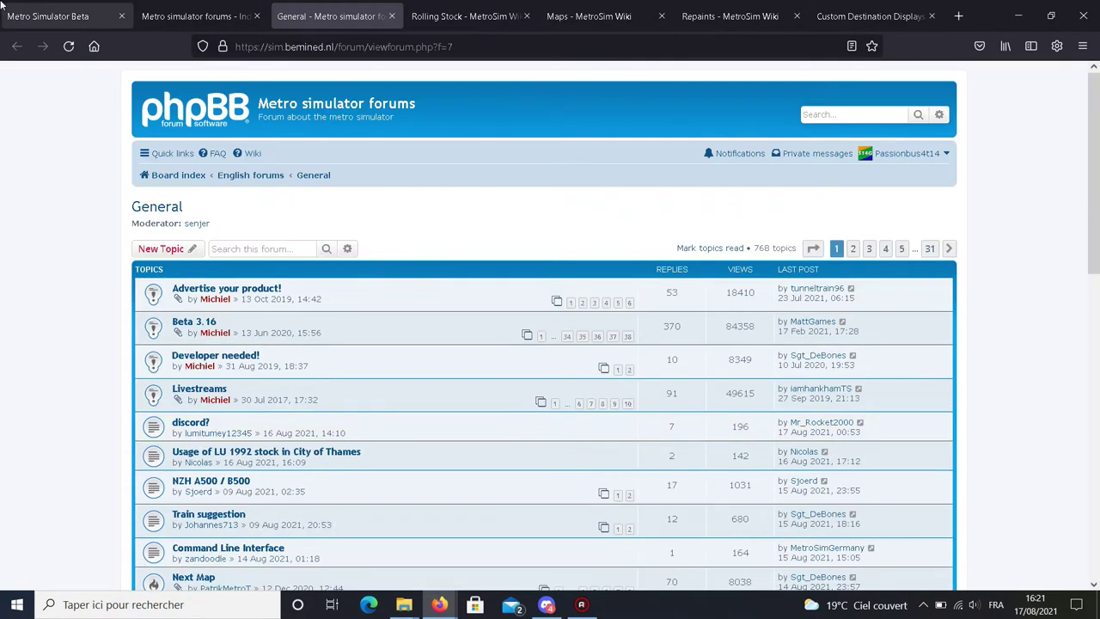
Return to the Metro Simulator Beta home page and review the Beta 3.16.1 and Beta 3.9 downloads, briefly revisiting the General forum.
left_click(67, 10)
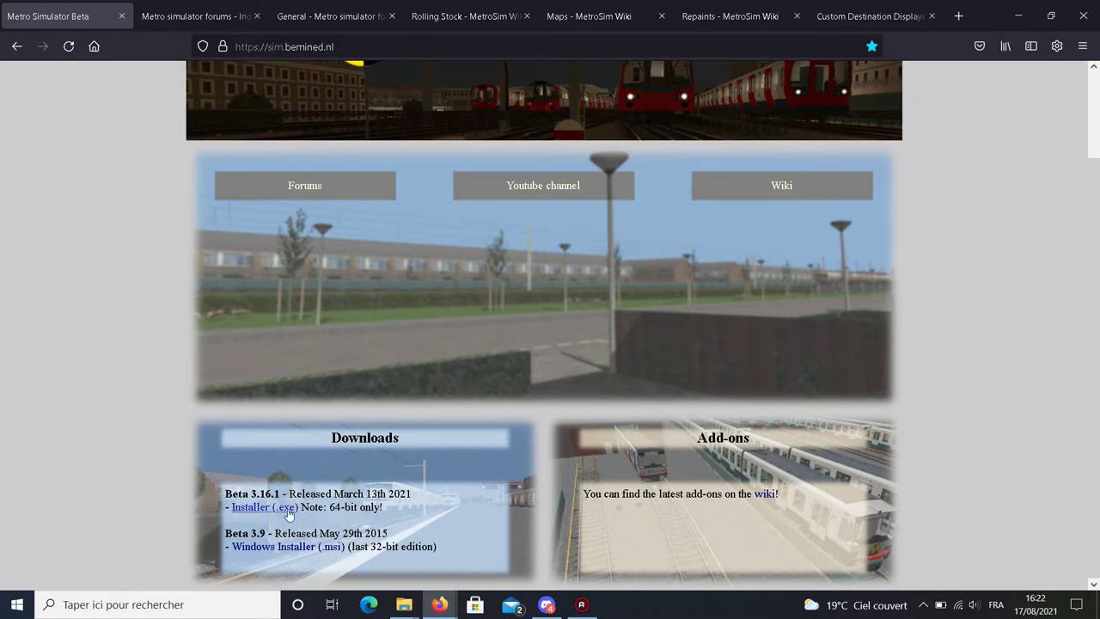
scroll(272, 488, "up", 1)
scroll(277, 488, "up", 2)
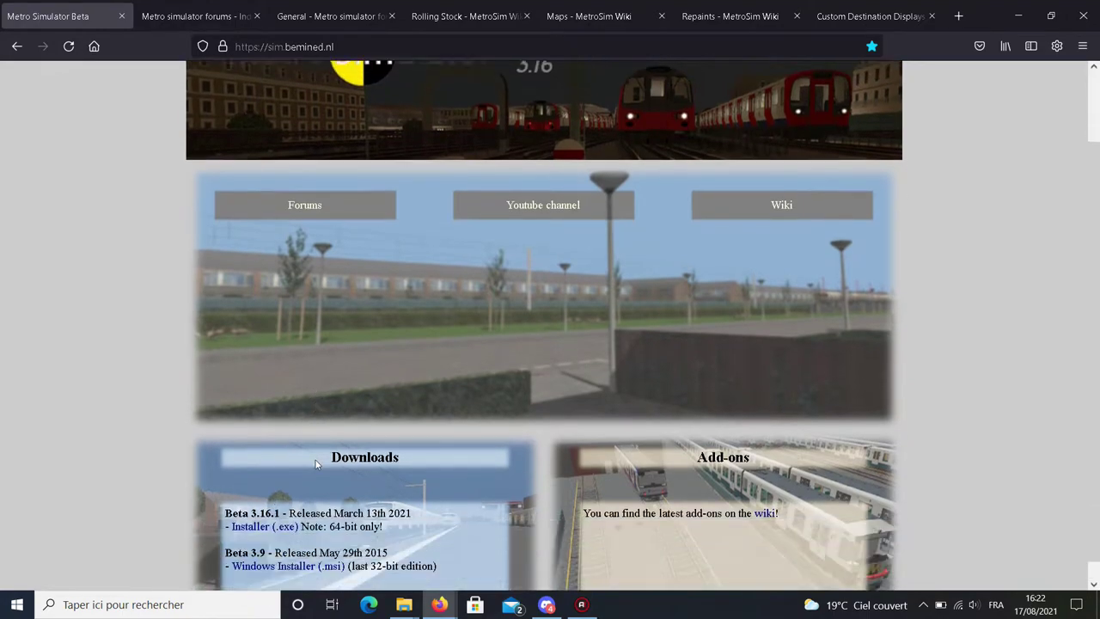
scroll(324, 488, "down", 2)
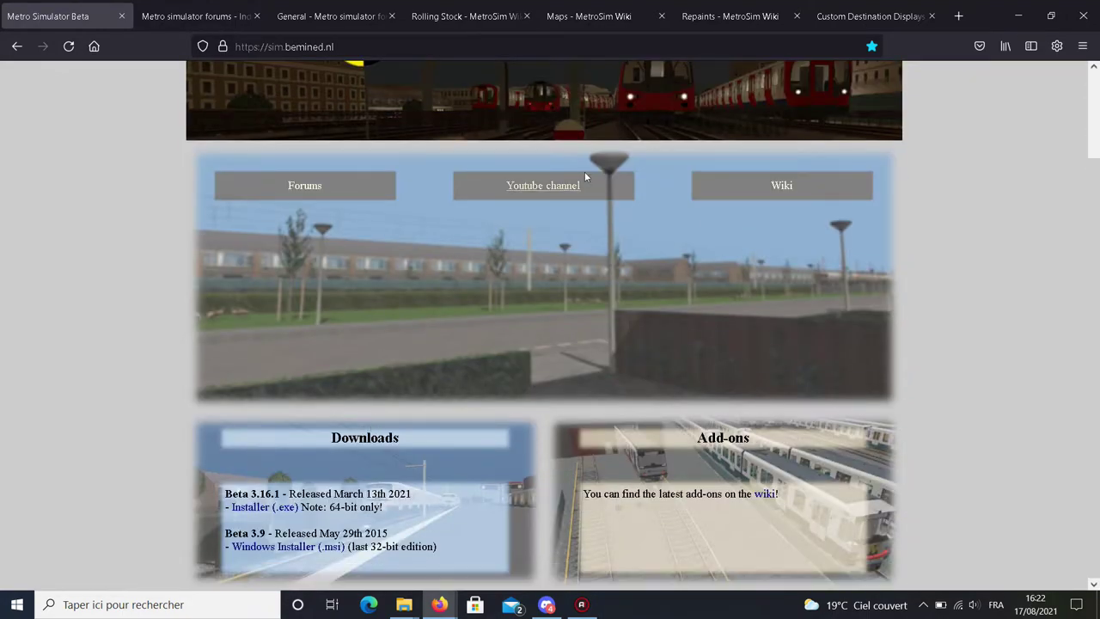
left_click(265, 10)
left_click(288, 14)
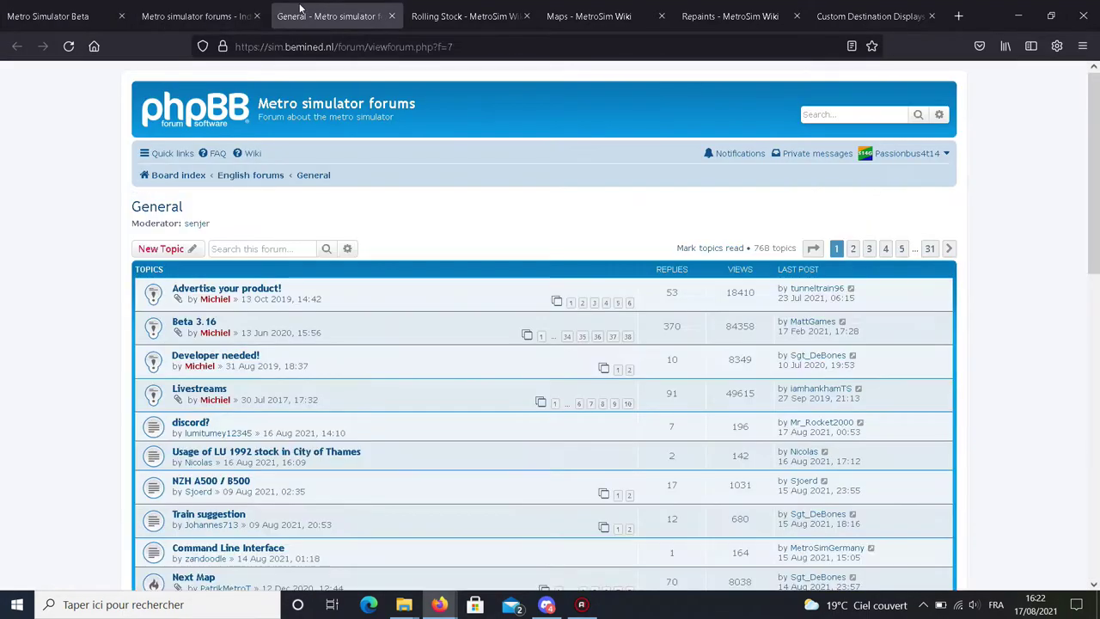
left_click(52, 16)
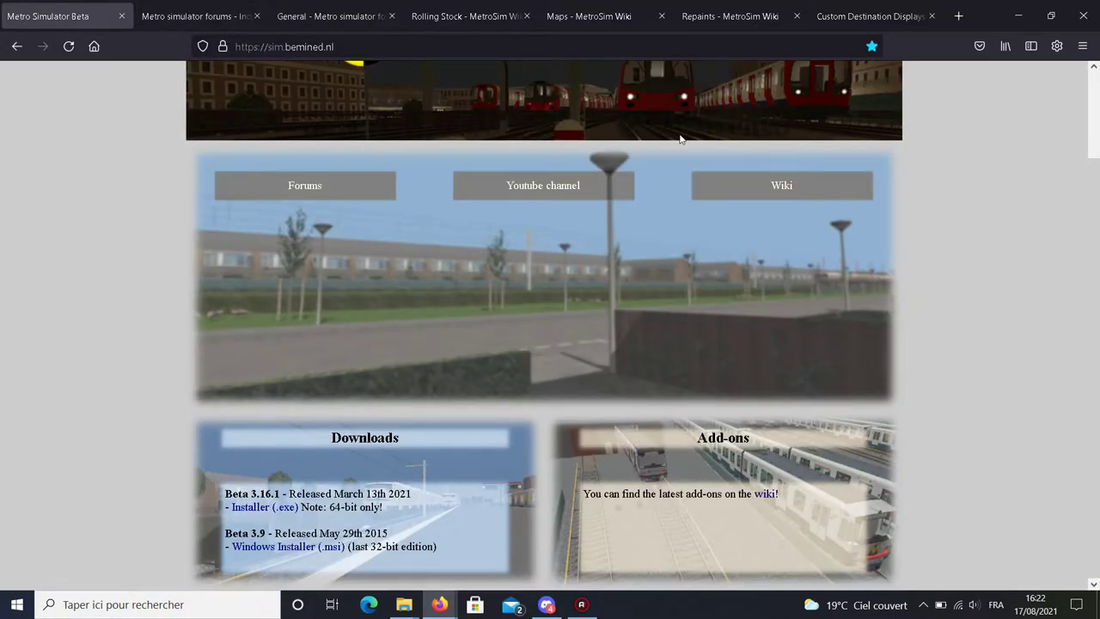
Open the Wiki from the home page in a new tab and place that tab right after the General forum tab.
middle_click(779, 187)
left_click(211, 12)
mouse_move(363, 27)
left_mouse_down()
mouse_move(302, 12)
mouse_move(375, 17)
left_mouse_up()
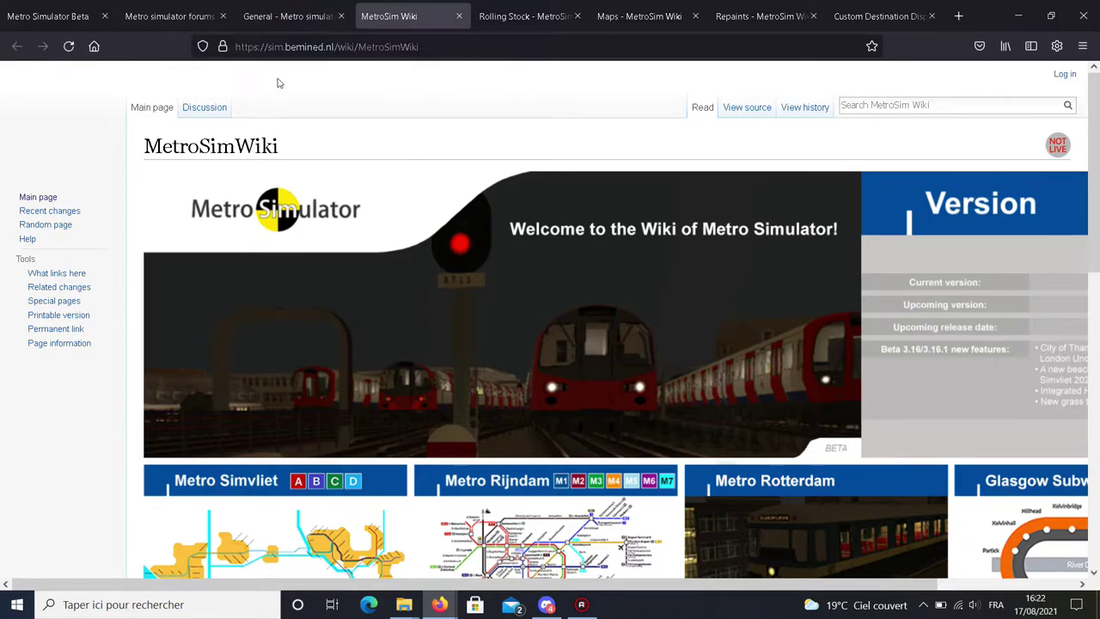
Examine the MetroSim Wiki main page at its full width, from the map tiles down to the Getting Started, Rolling Stock, Maps and Other links.
scroll(518, 266, "down", 10)
scroll(507, 264, "up", 3)
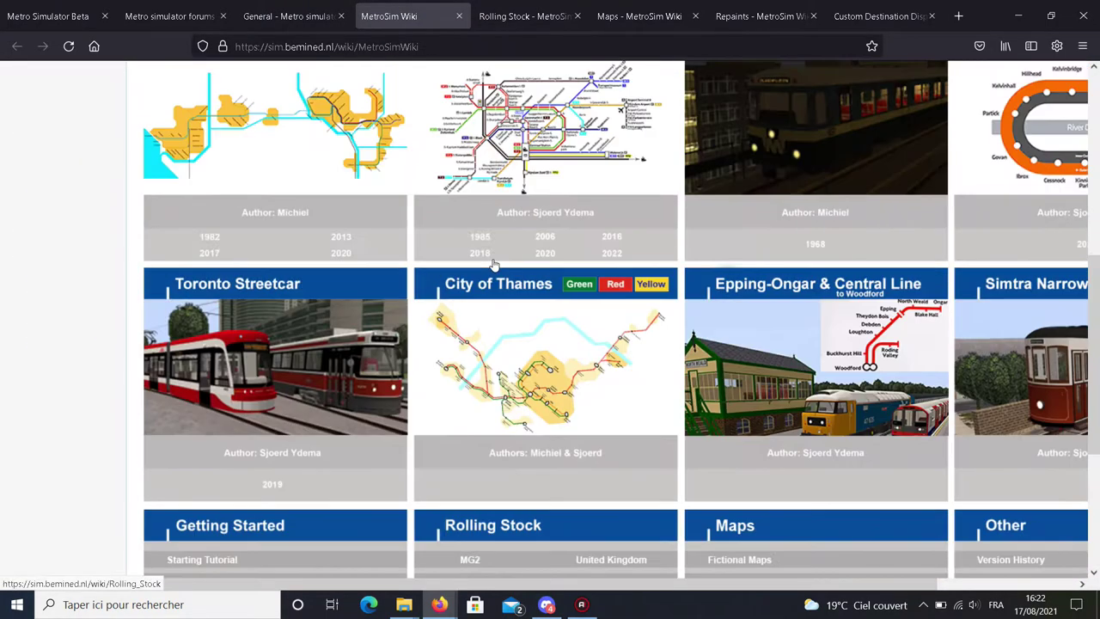
scroll(359, 407, "down", 4)
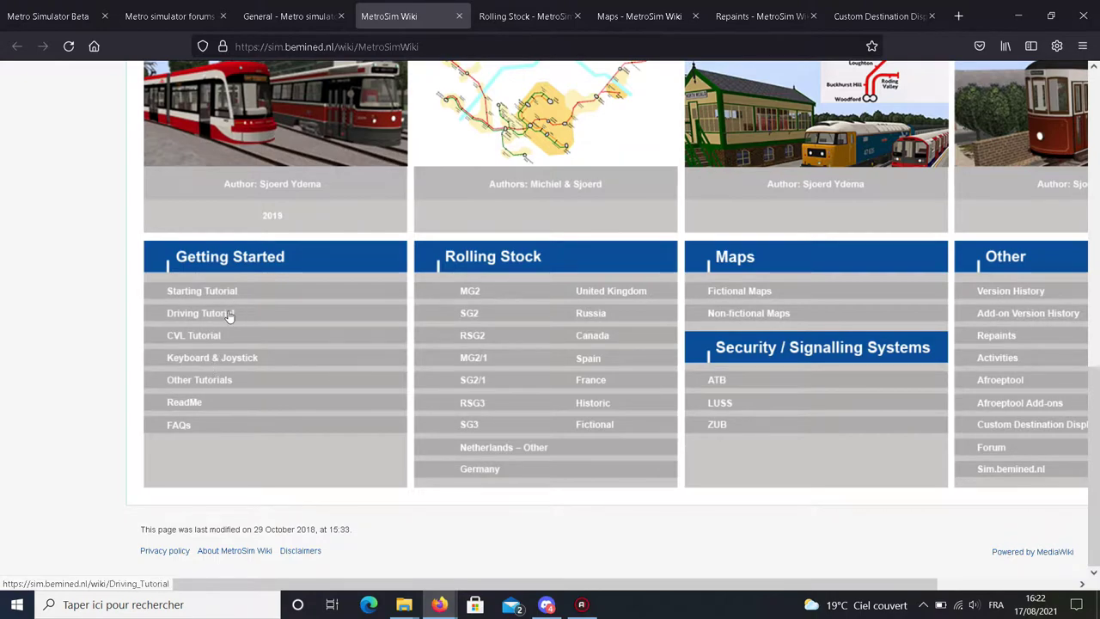
scroll(312, 369, "up", 5)
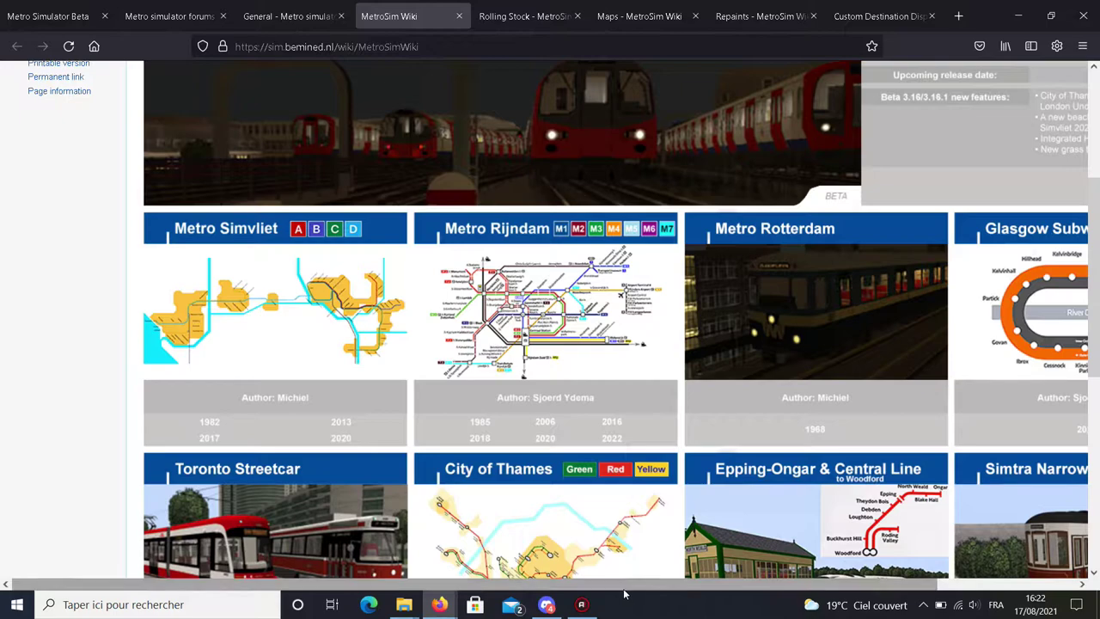
scroll(719, 537, "down", 3)
scroll(718, 537, "right", 2)
scroll(246, 363, "up", 3)
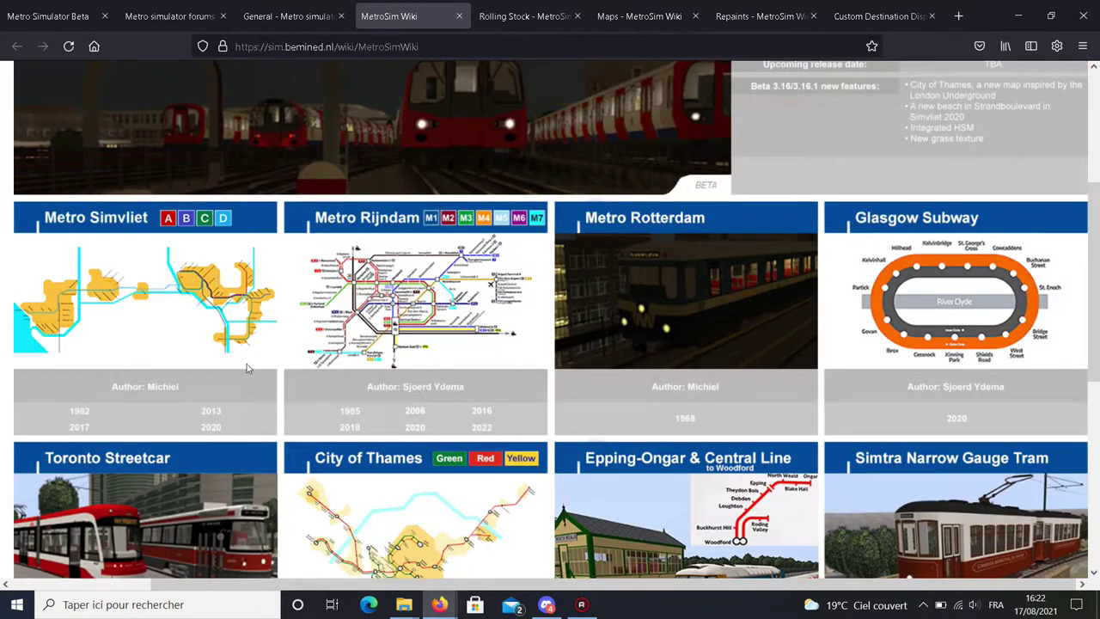
scroll(258, 283, "down", 1)
scroll(427, 232, "down", 1)
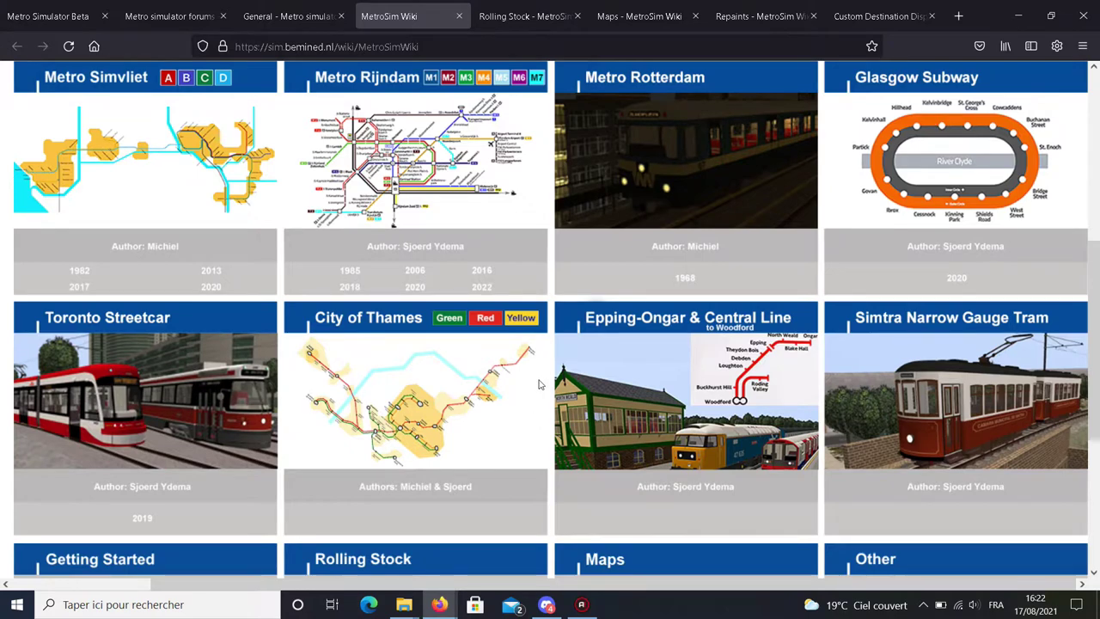
scroll(401, 356, "down", 1)
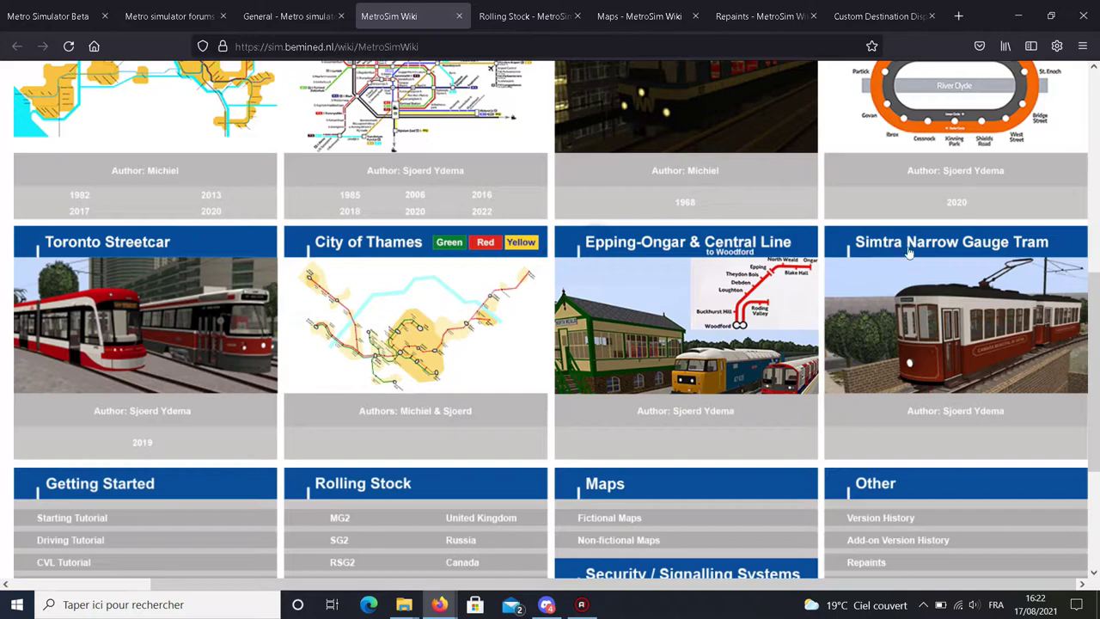
scroll(757, 318, "down", 3)
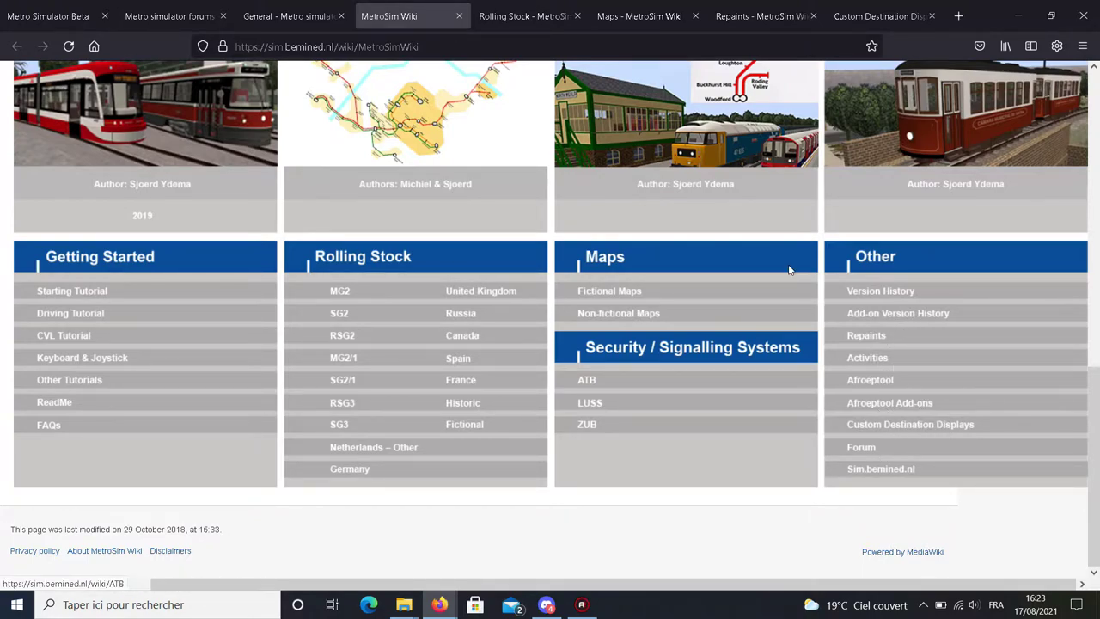
Compare the Rijndam, City of Thames and other map tiles on the wiki main page with the link lists beneath them.
scroll(750, 84, "up", 5)
scroll(859, 257, "down", 5)
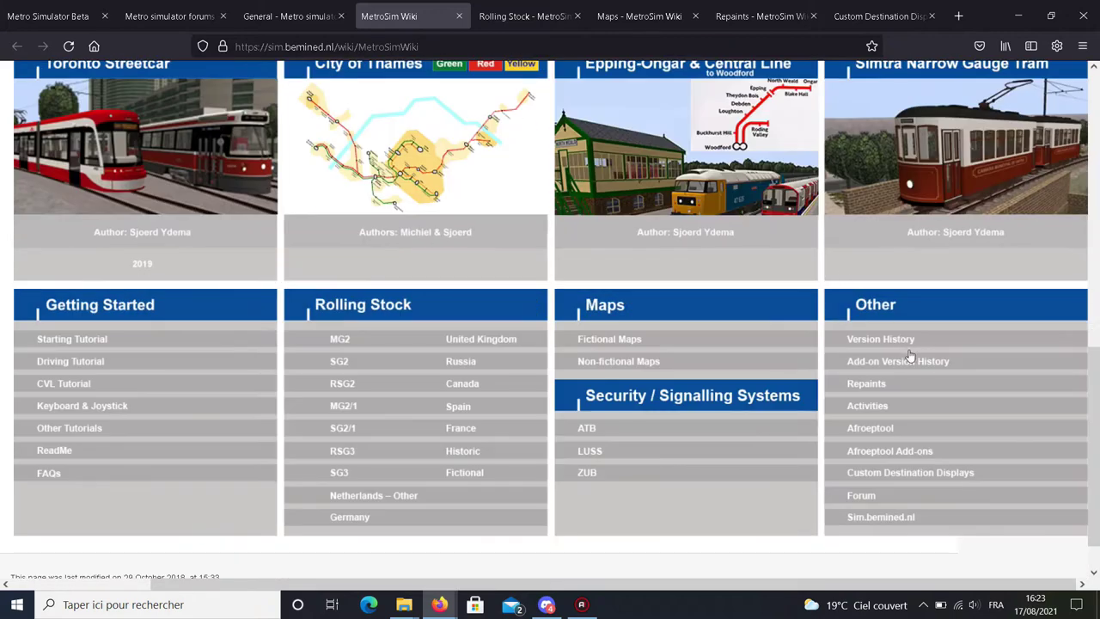
scroll(912, 323, "up", 4)
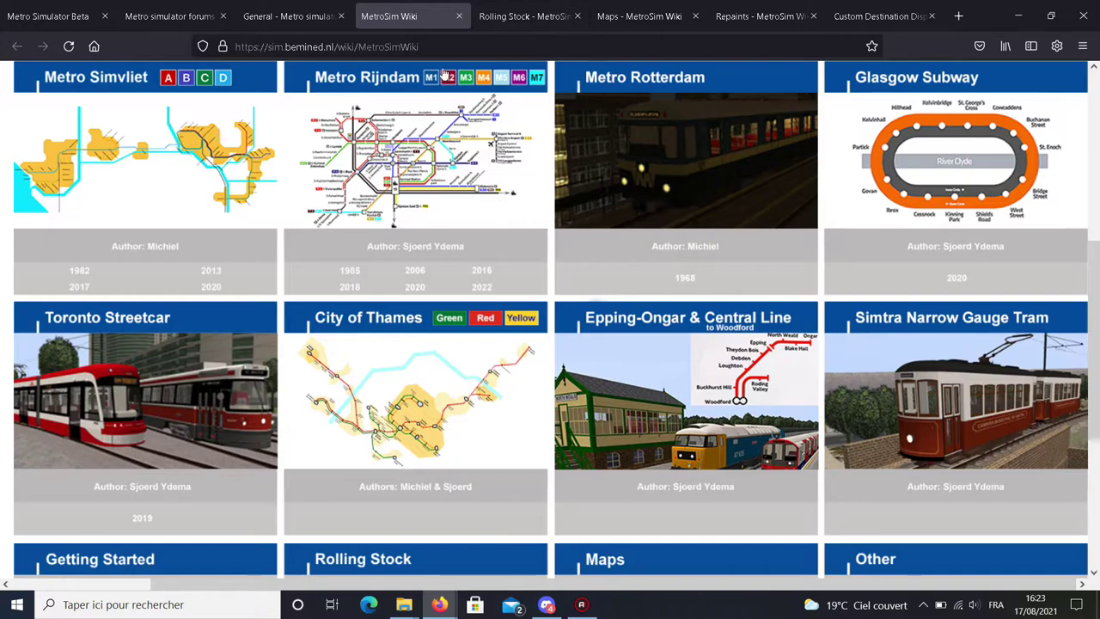
scroll(524, 189, "down", 2)
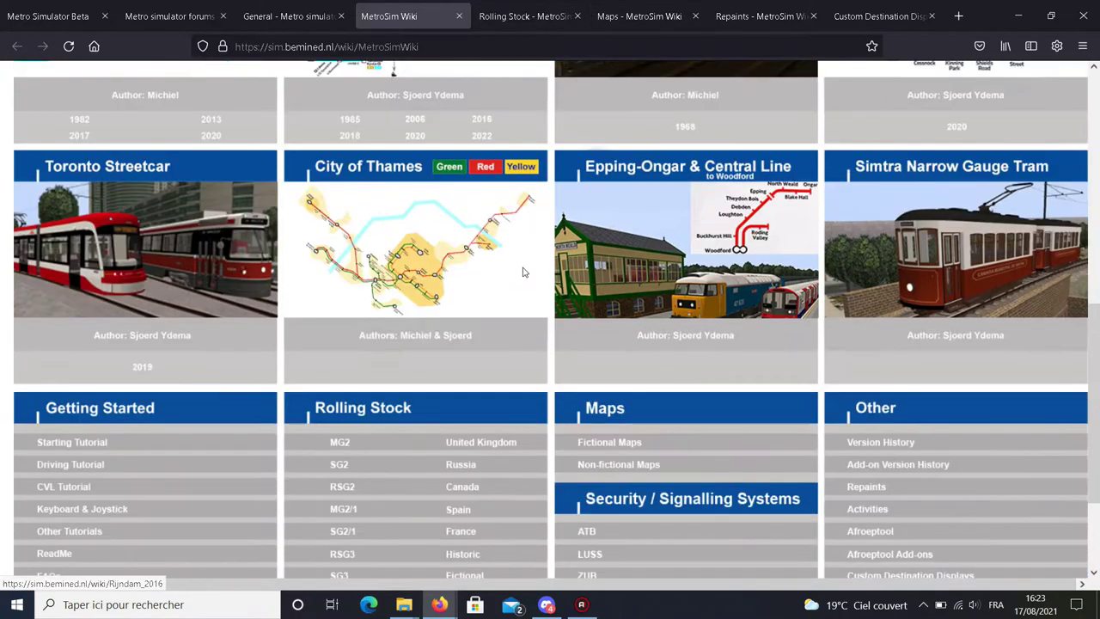
scroll(496, 237, "up", 2)
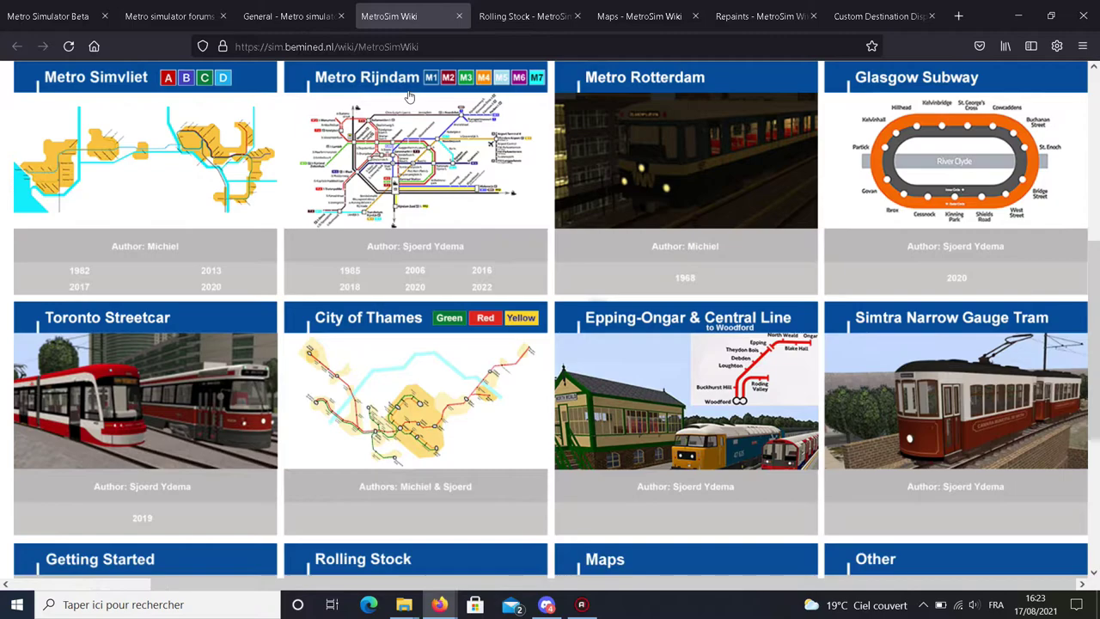
scroll(516, 285, "down", 5)
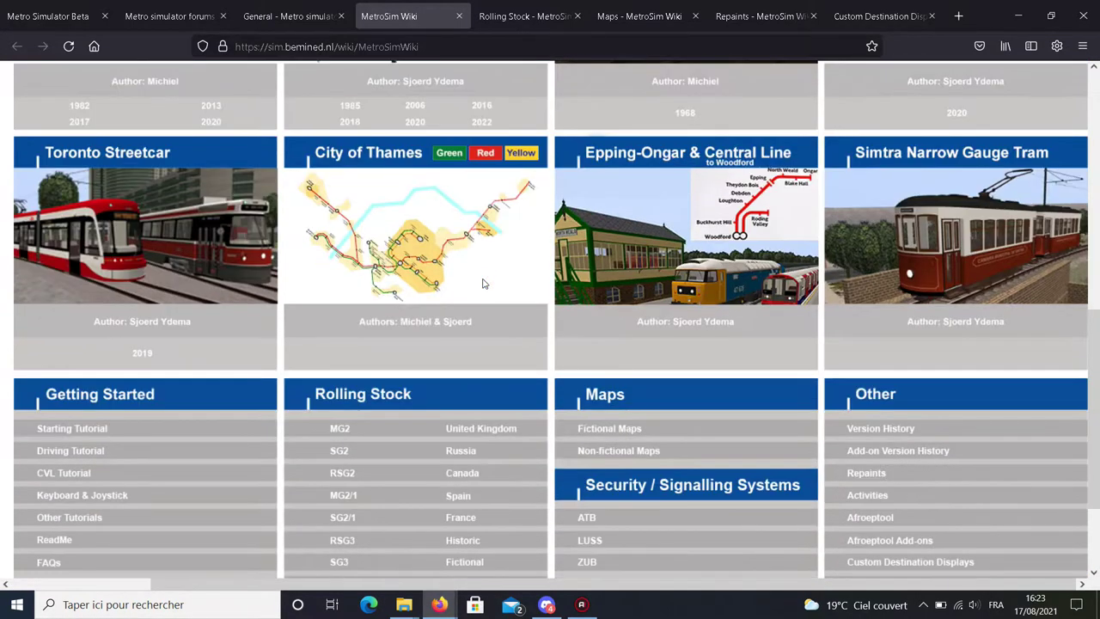
scroll(601, 291, "up", 6)
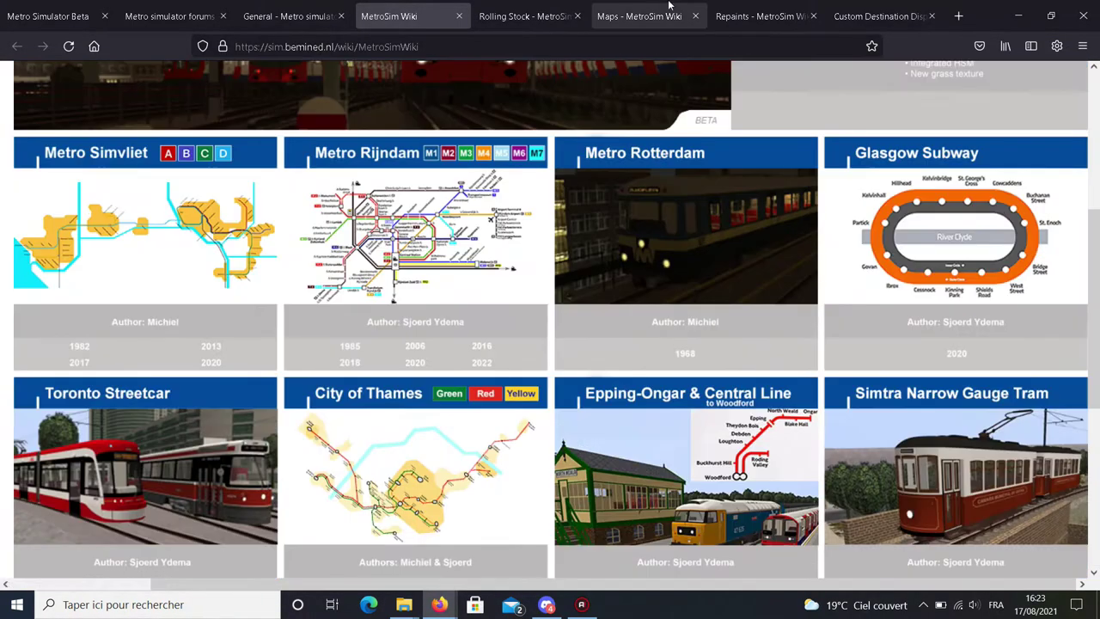
Switch to the wiki's Maps page and skim its Fictional and Non-fictional map tables.
left_click(610, 16)
scroll(592, 263, "up", 6)
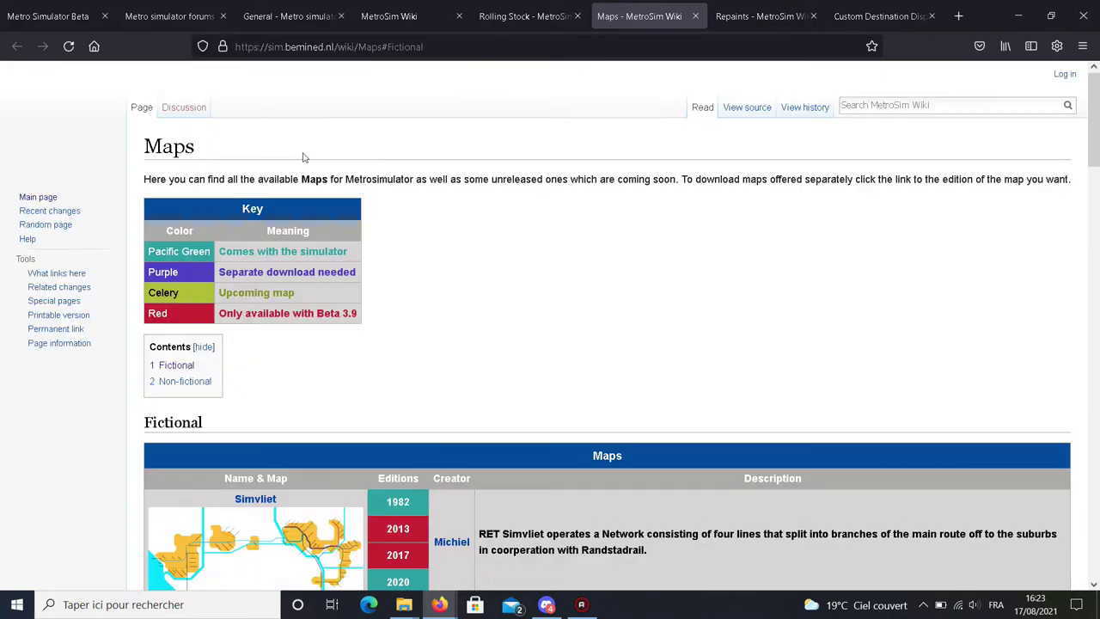
scroll(434, 176, "down", 15)
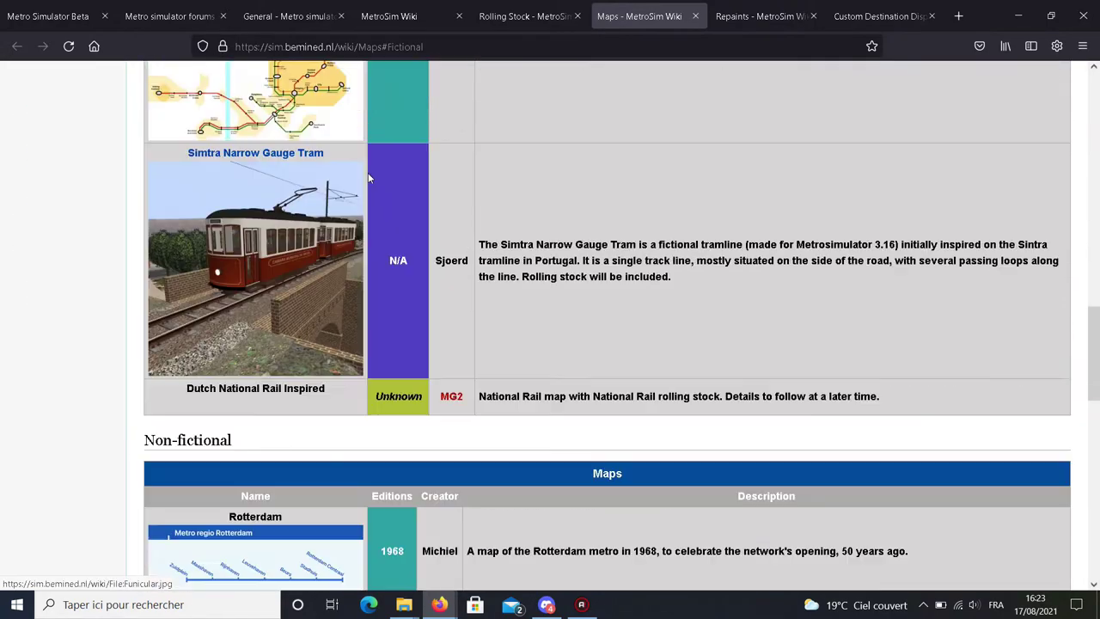
scroll(374, 209, "down", 5)
scroll(411, 392, "up", 15)
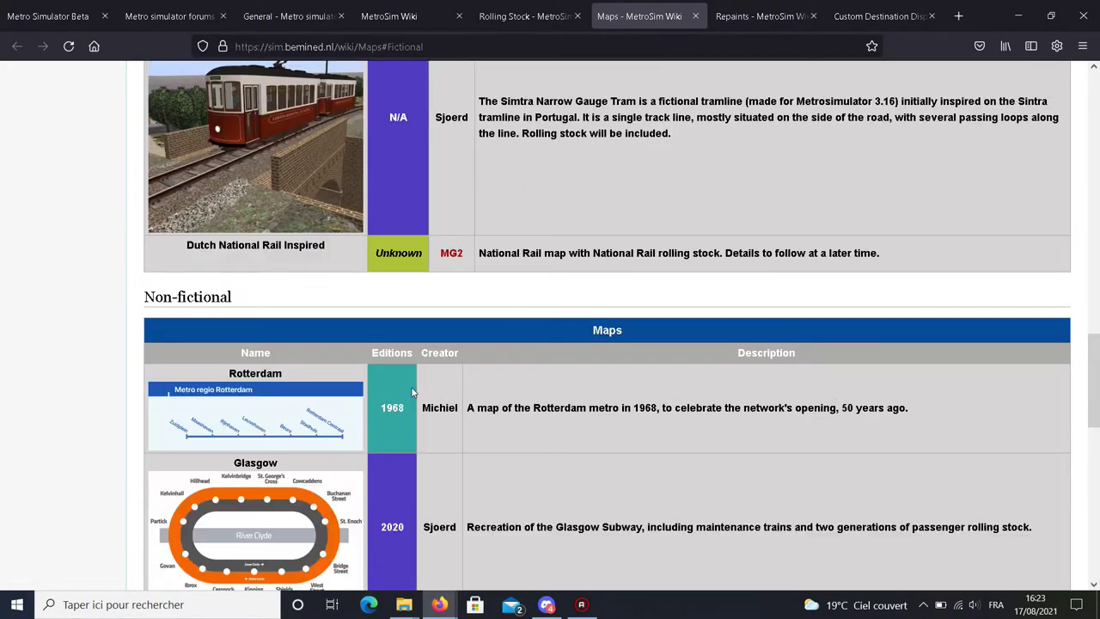
Check the Maps page's colour key against the Simvliet and Rijndam editions to see which ones need a separate download.
scroll(411, 392, "up", 7)
scroll(335, 248, "down", 2)
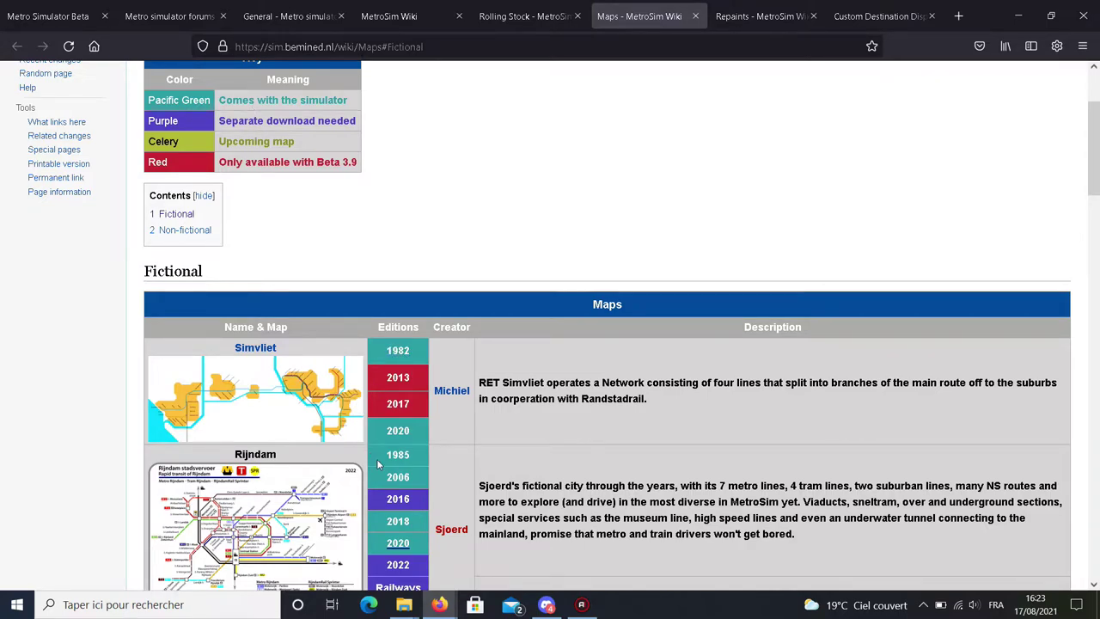
scroll(378, 464, "down", 1)
scroll(386, 461, "up", 2)
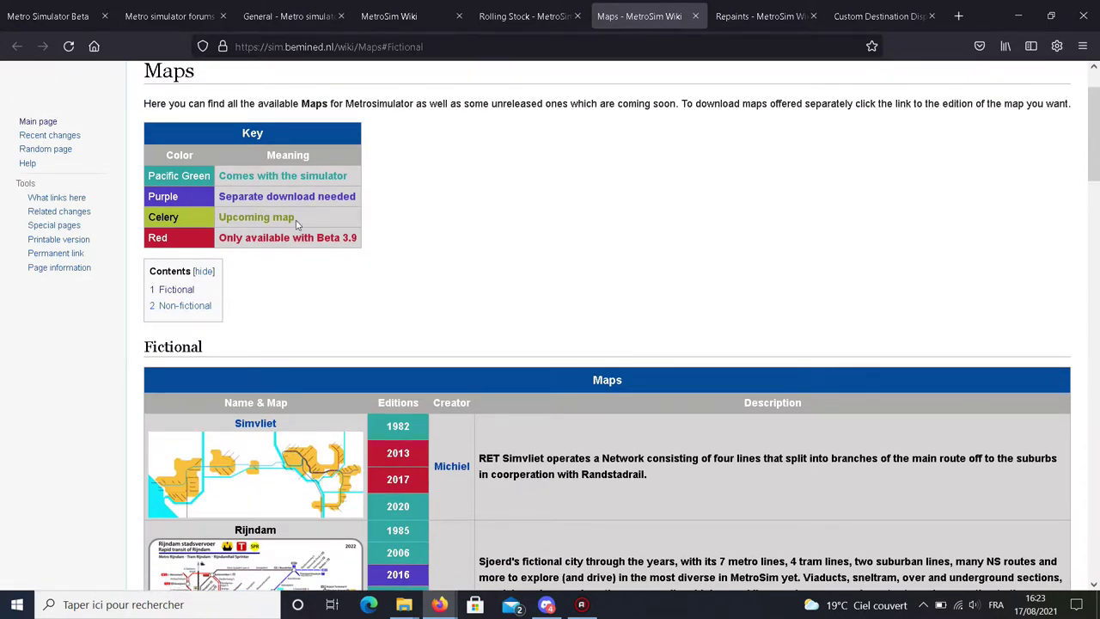
scroll(300, 226, "down", 4)
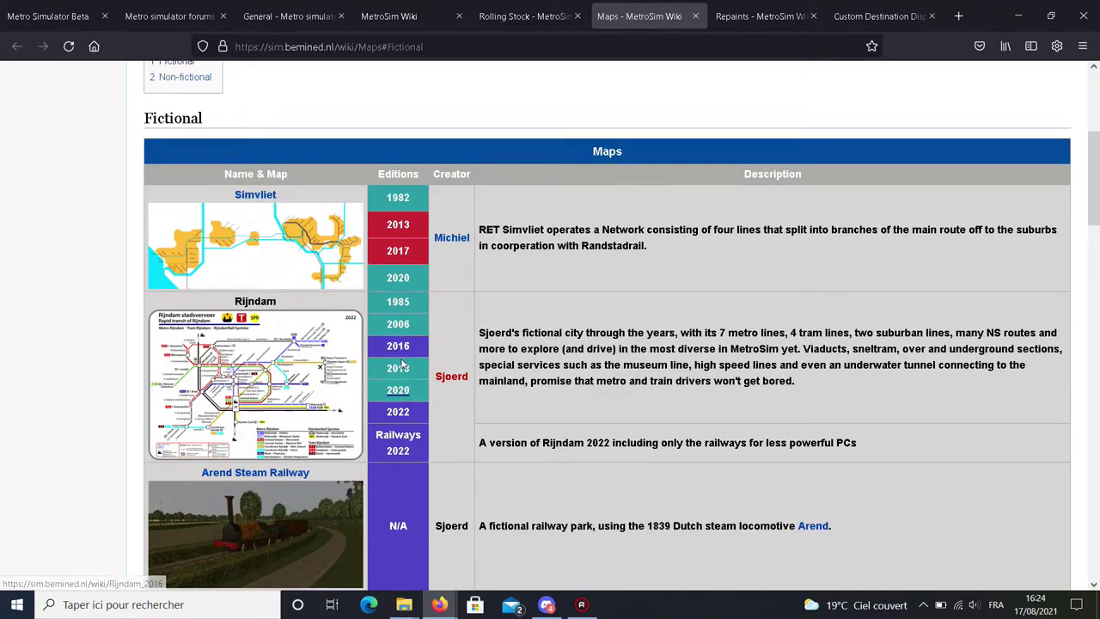
Look through the Fictional maps table from Rijndam and Arend Steam Railway down to City of Thames and Simtra Narrow Gauge Tram.
scroll(401, 365, "down", 5)
scroll(389, 196, "up", 4)
scroll(379, 294, "down", 1)
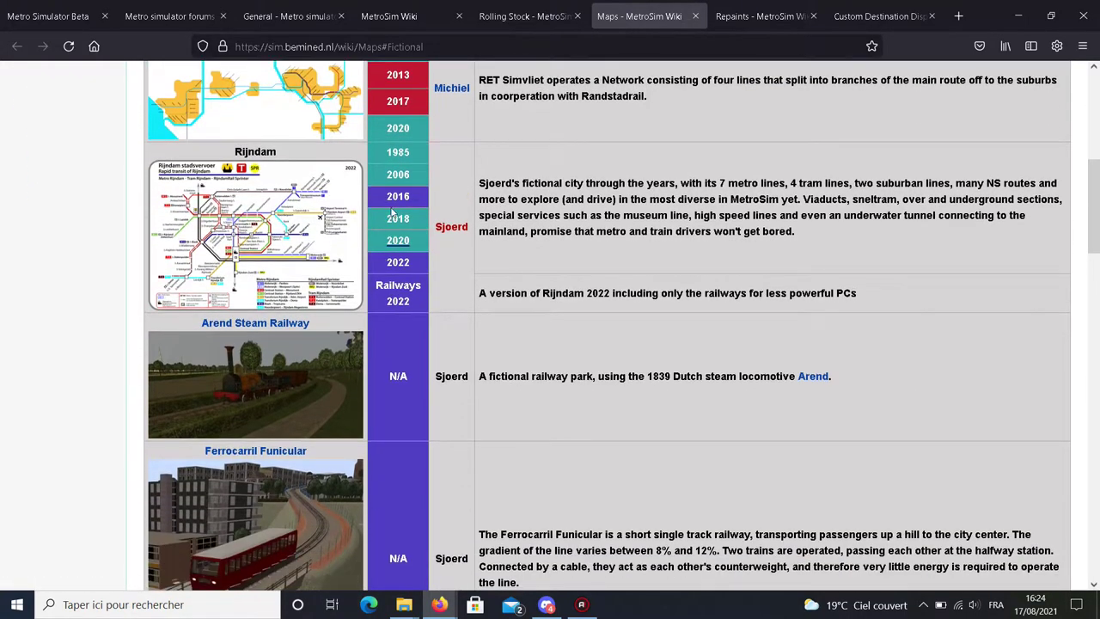
scroll(313, 314, "down", 4)
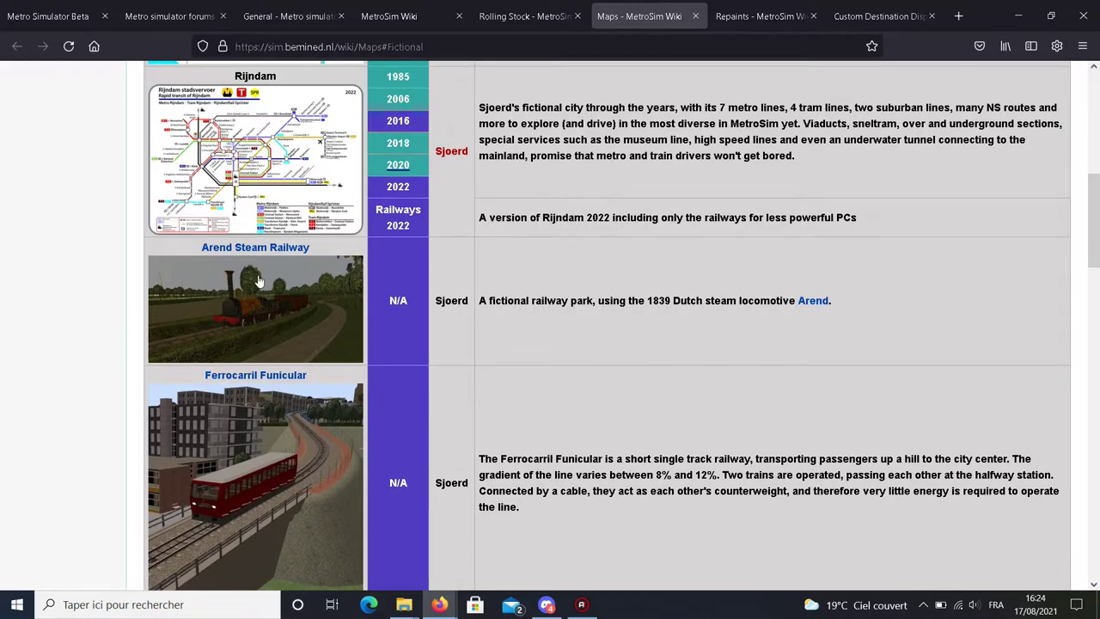
scroll(261, 309, "down", 4)
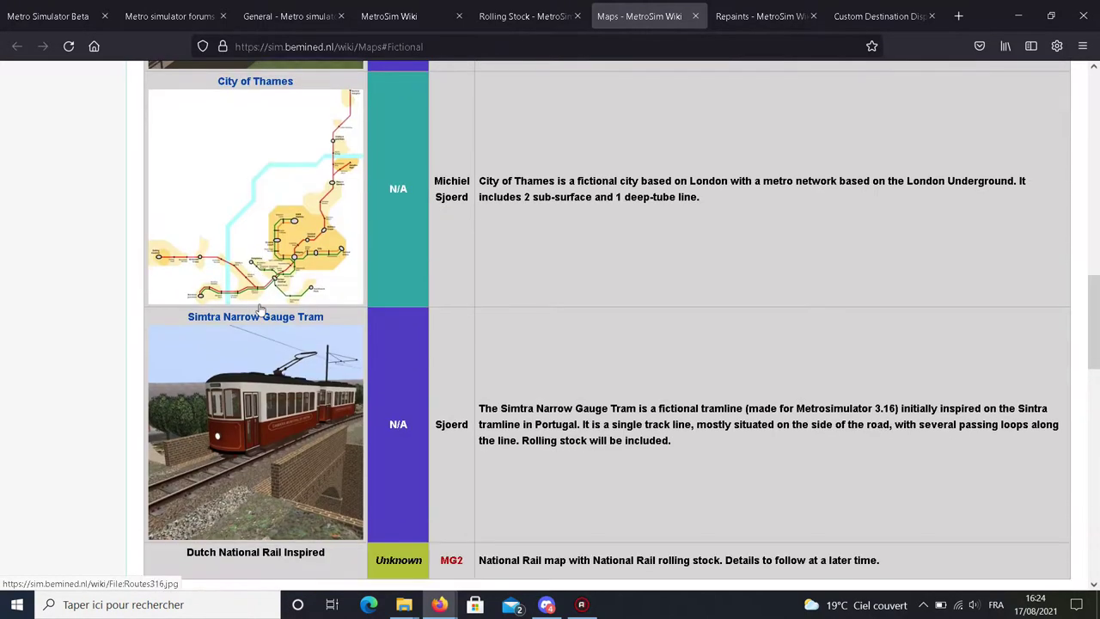
scroll(239, 194, "down", 1)
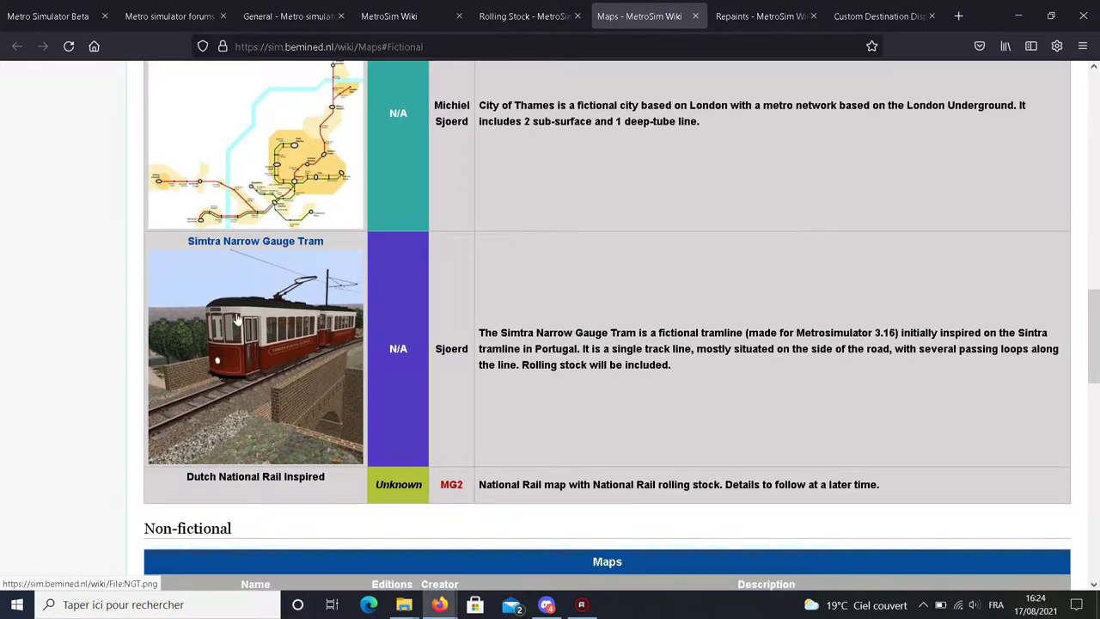
Look through the Non-fictional maps table from Rotterdam and Glasgow to Toronto Streetcar and Epping-Ongar Railway & Central Line.
scroll(289, 301, "down", 4)
scroll(290, 301, "down", 2)
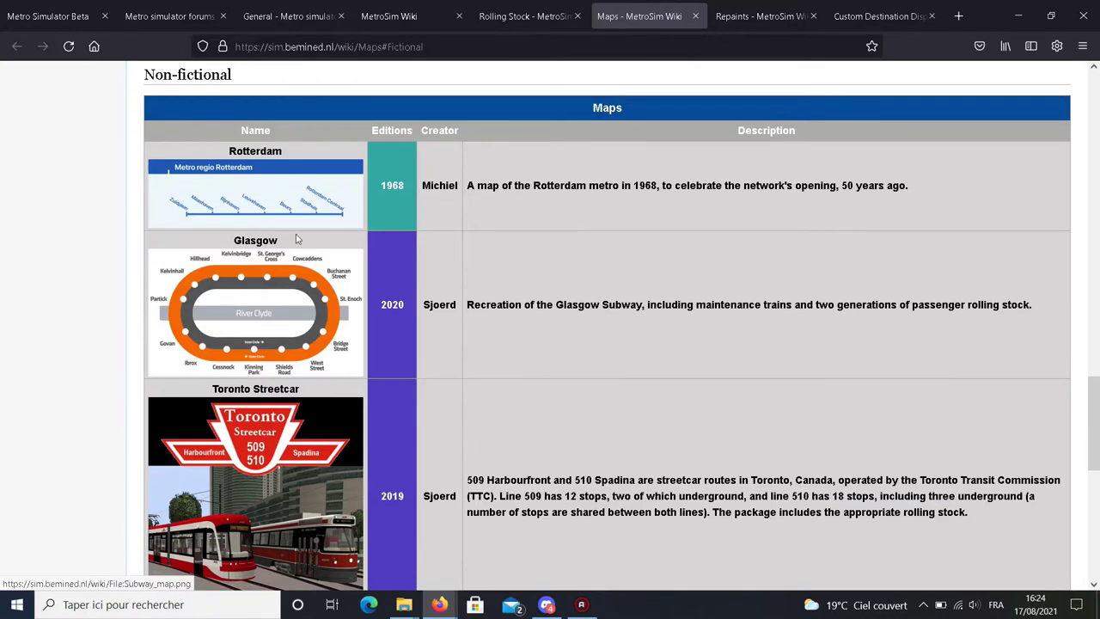
scroll(331, 224, "down", 1)
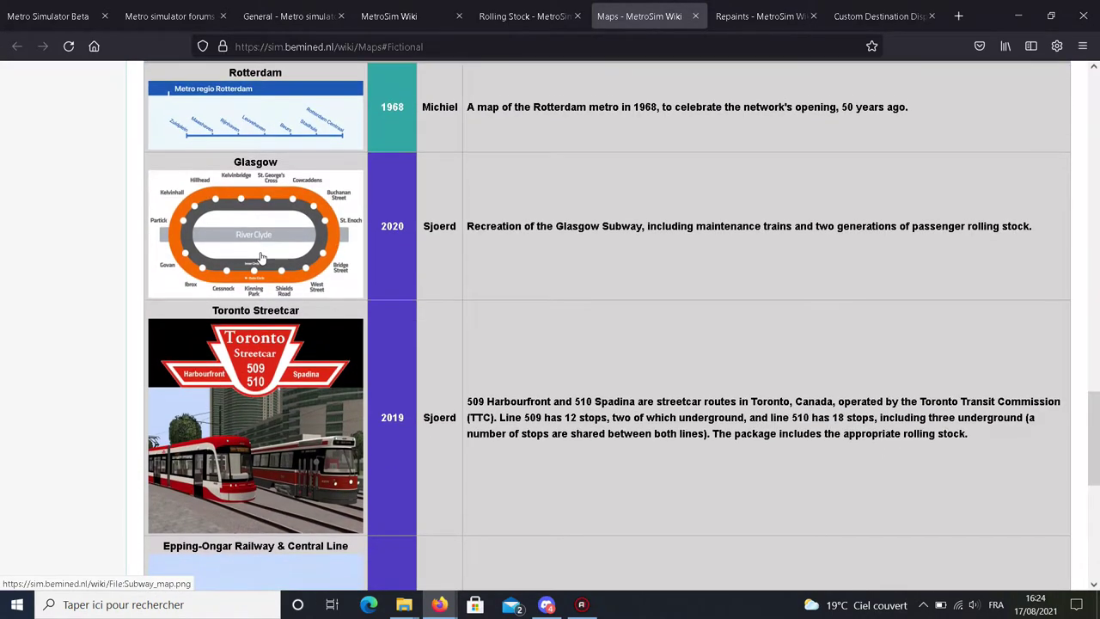
scroll(231, 271, "down", 3)
scroll(200, 343, "down", 1)
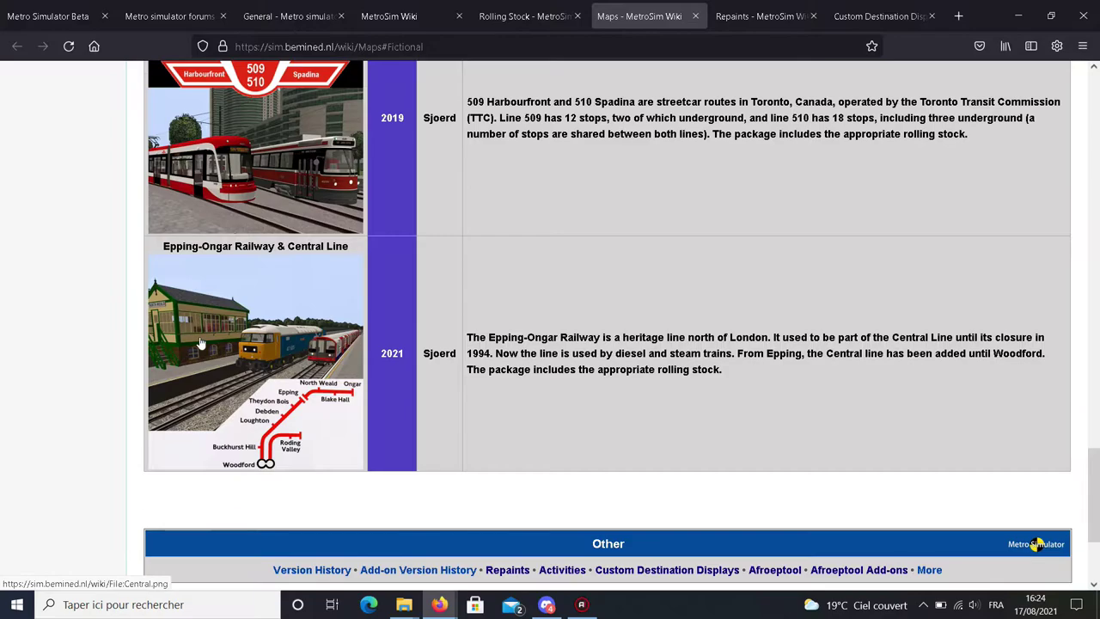
Review the map colour key again and compare it with the edition colours of the listed fictional and non-fictional maps.
scroll(252, 346, "up", 20)
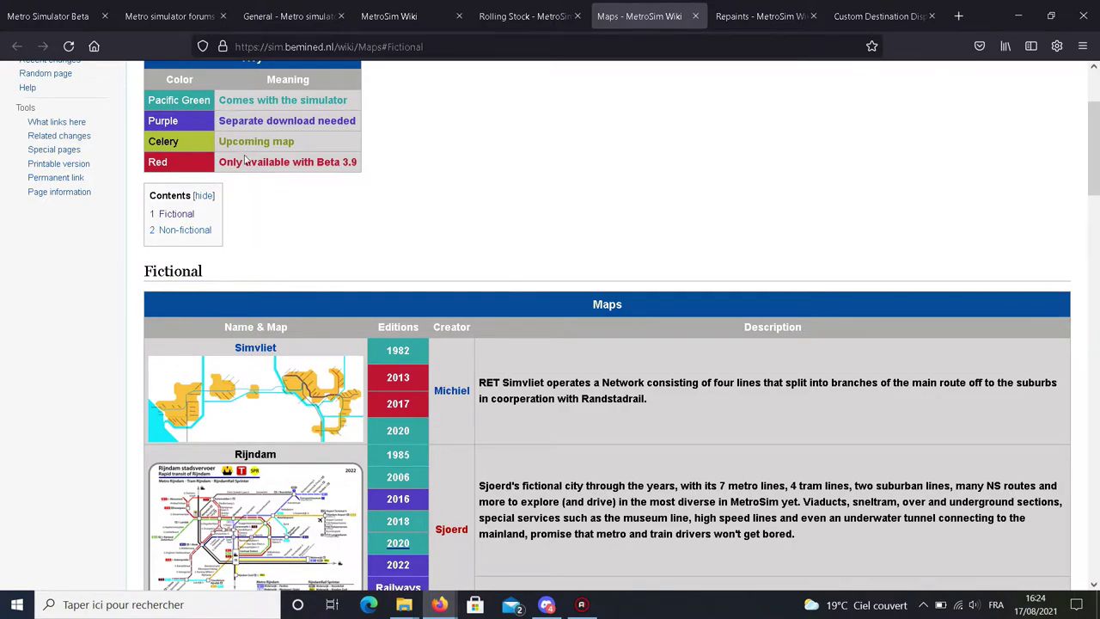
scroll(322, 176, "down", 3)
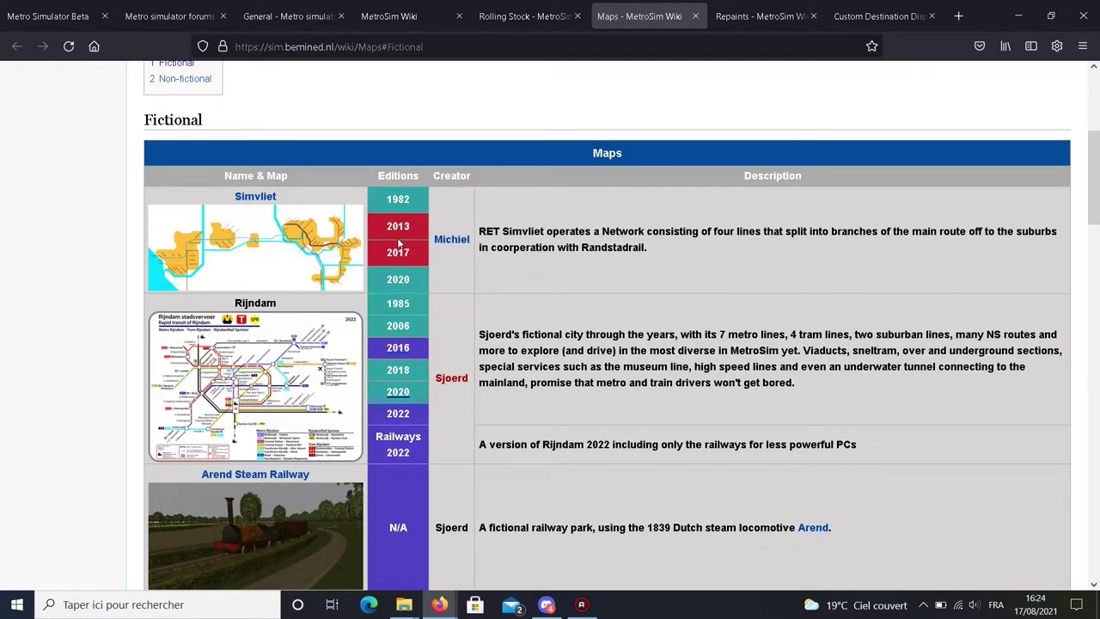
scroll(408, 223, "down", 2)
scroll(269, 356, "up", 4)
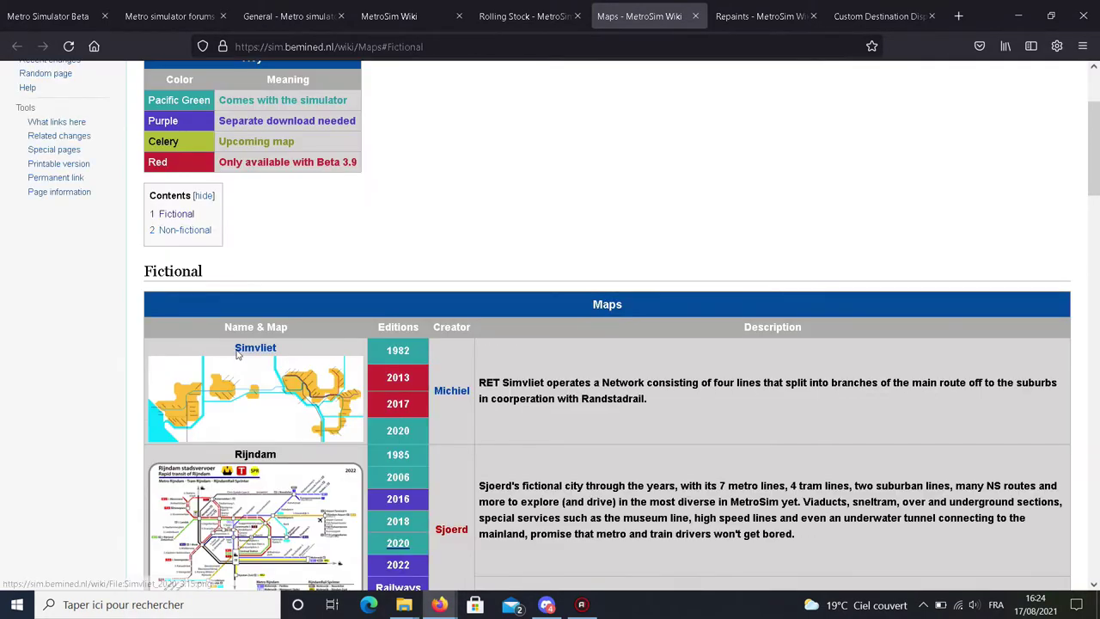
scroll(268, 356, "down", 2)
scroll(255, 277, "down", 20)
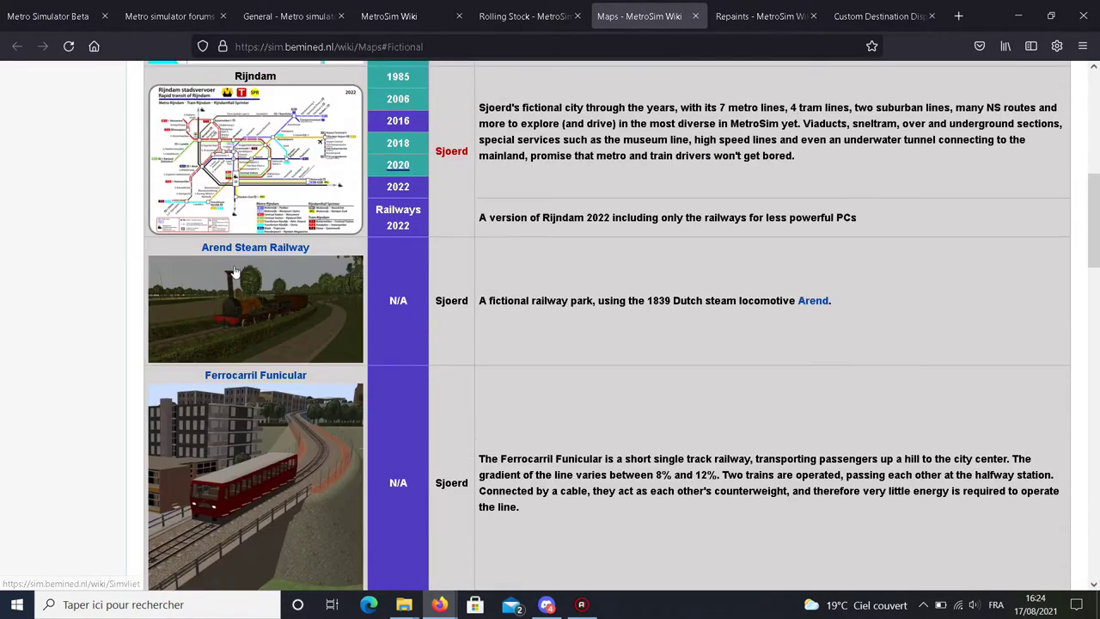
scroll(225, 267, "up", 8)
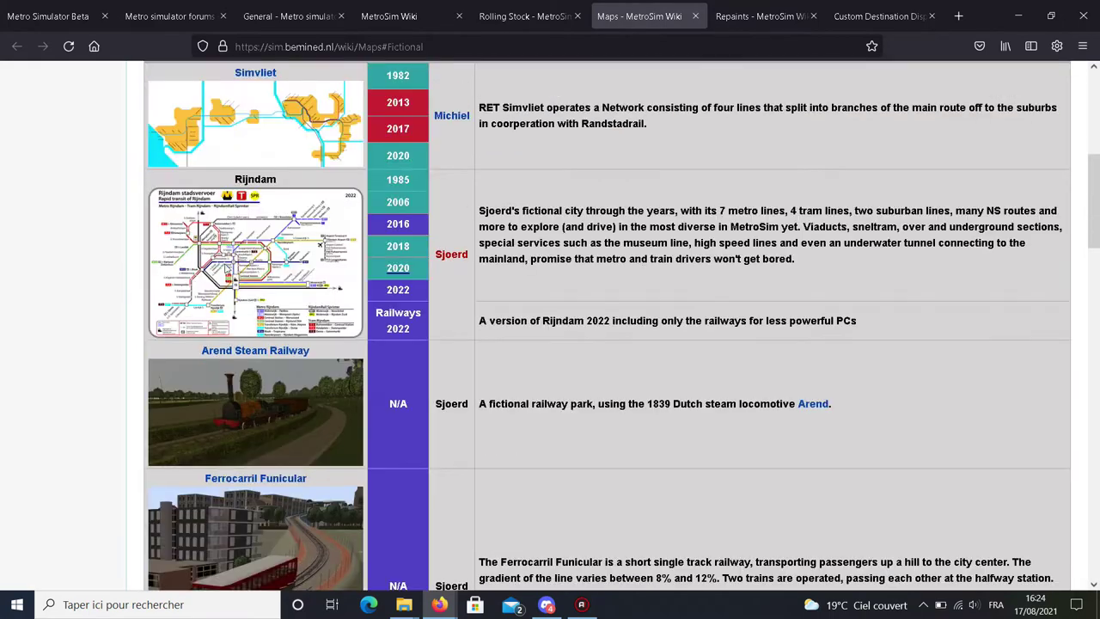
scroll(314, 321, "down", 8)
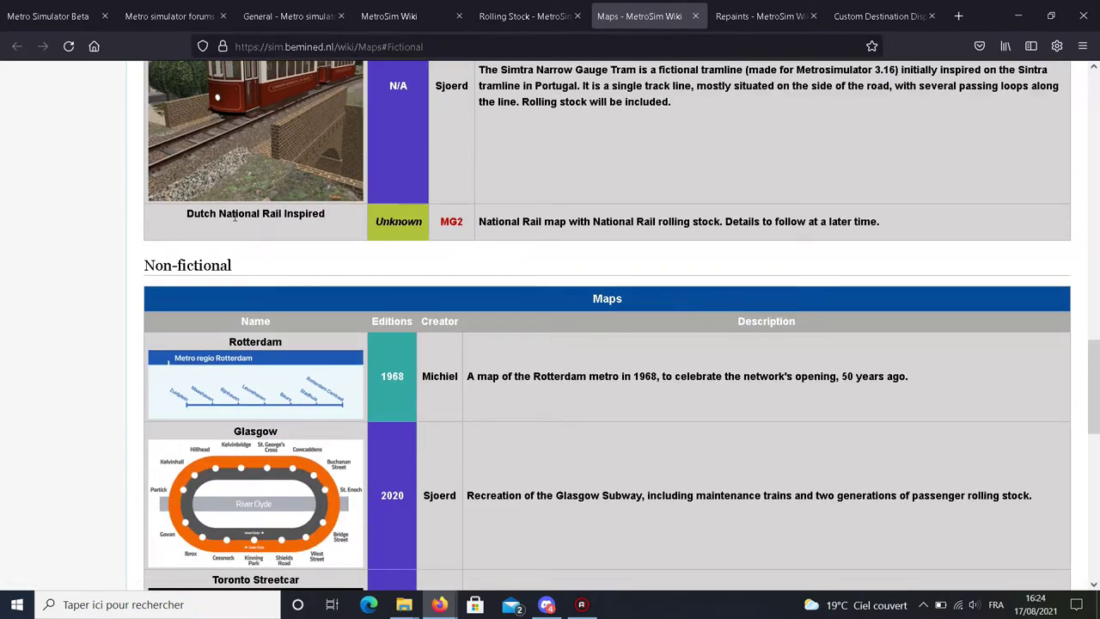
scroll(447, 257, "up", 20)
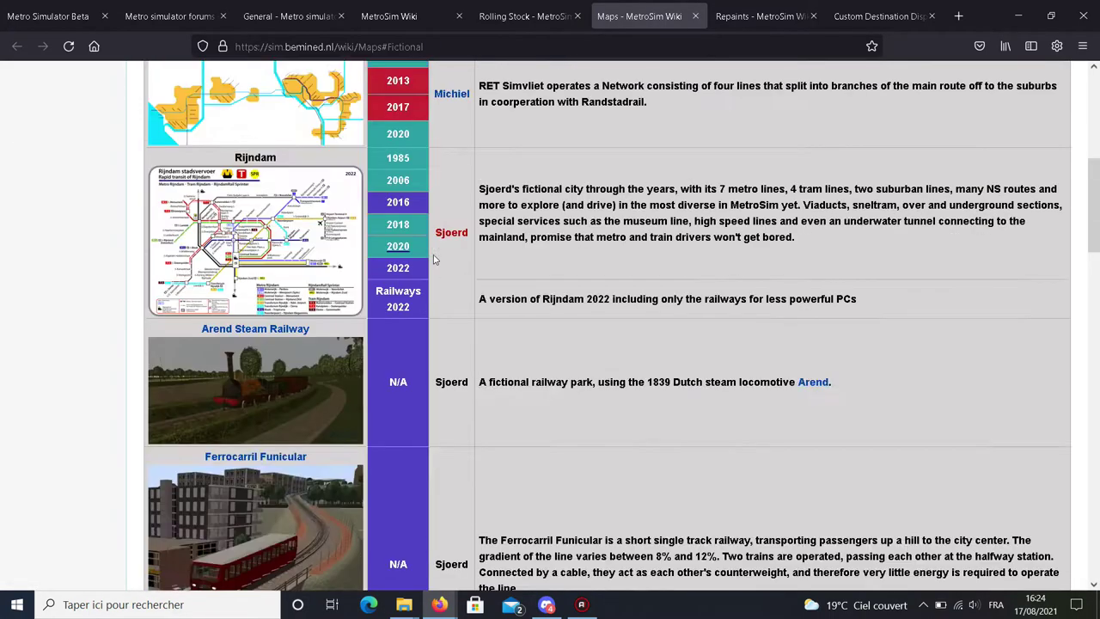
scroll(232, 292, "down", 15)
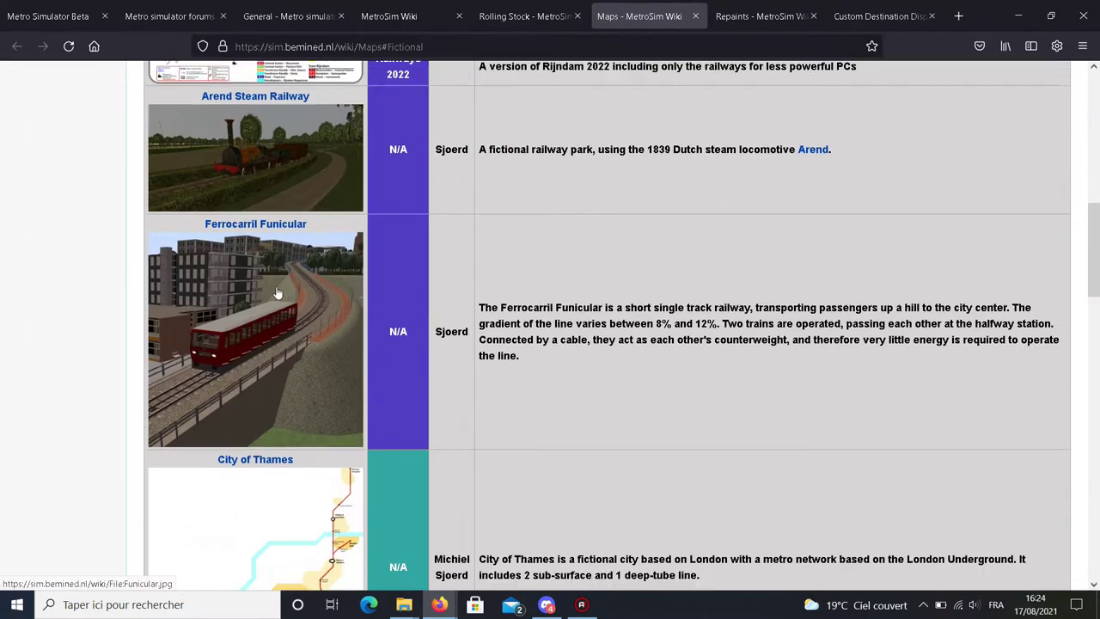
scroll(237, 368, "up", 6)
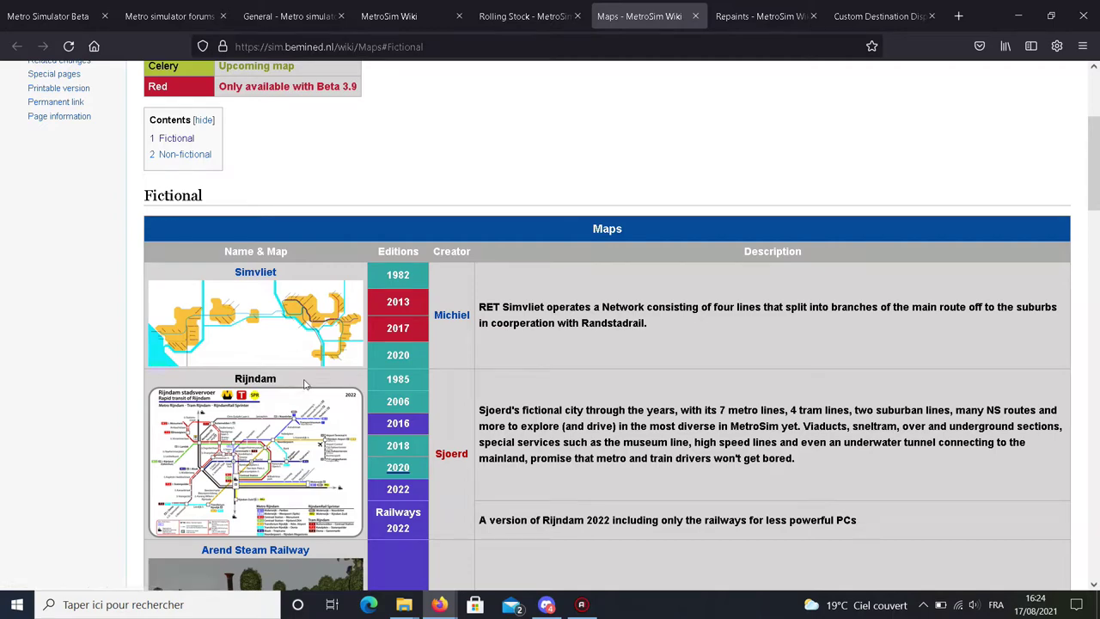
Open the Rijndam 2022 page from the wiki main page and close the duplicate opened from the Maps page.
left_click(404, 499)
key("ctrl+4")
scroll(482, 336, "down", 3)
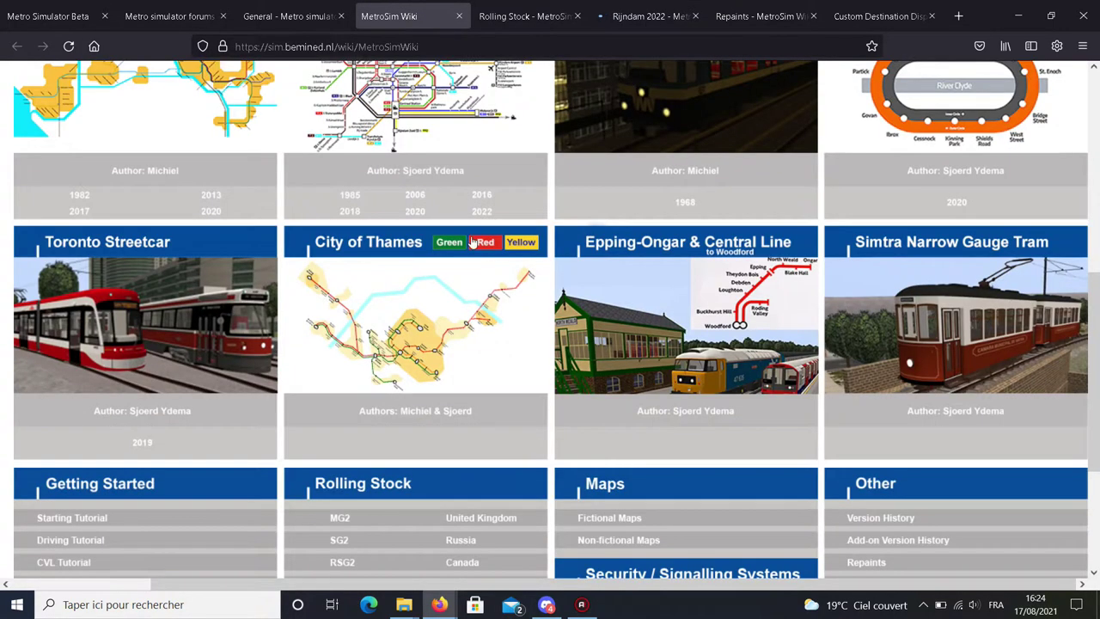
left_click(480, 200)
left_click(649, 16)
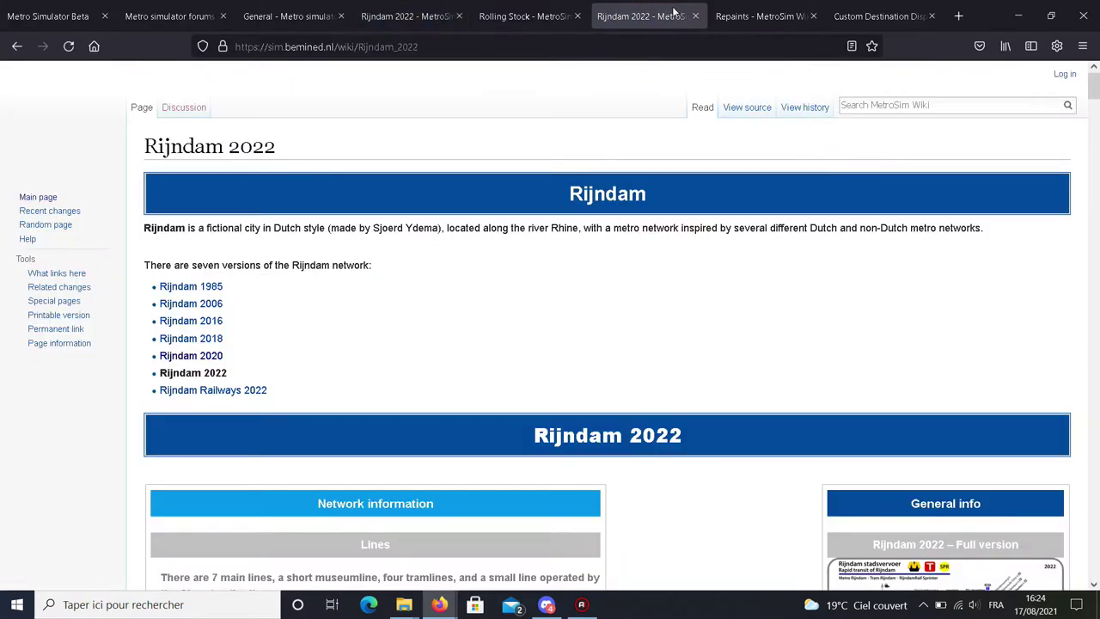
left_click(694, 16)
left_click(463, 15)
Examine the Rijndam 2022 page's list of network versions and its network information on lines and depots.
scroll(482, 182, "down", 1)
scroll(482, 182, "down", 6)
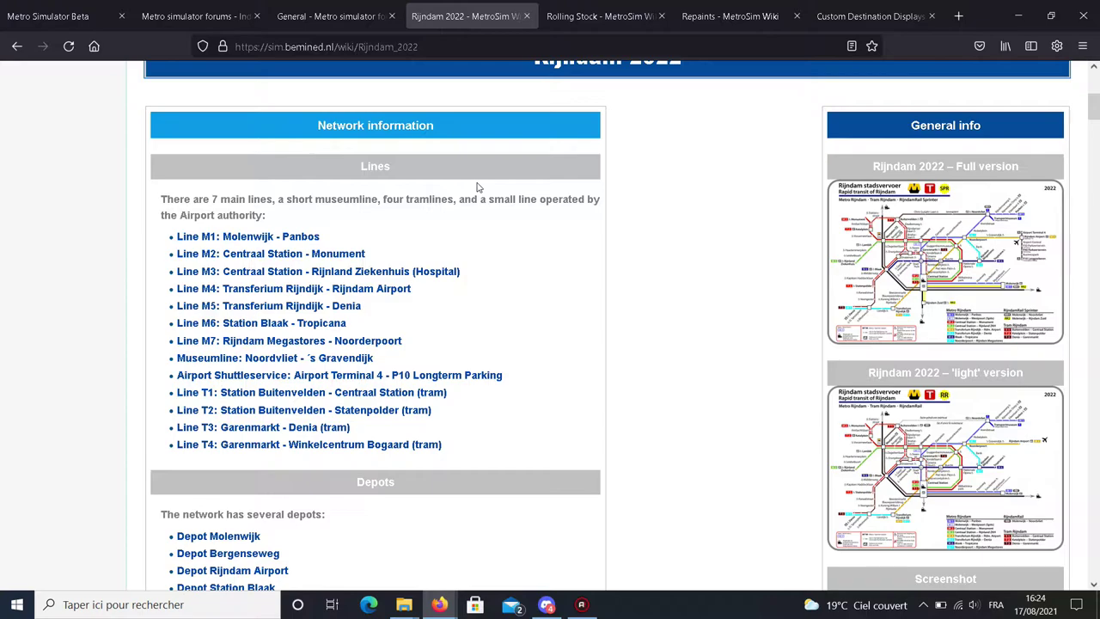
scroll(479, 180, "down", 8)
scroll(481, 177, "up", 10)
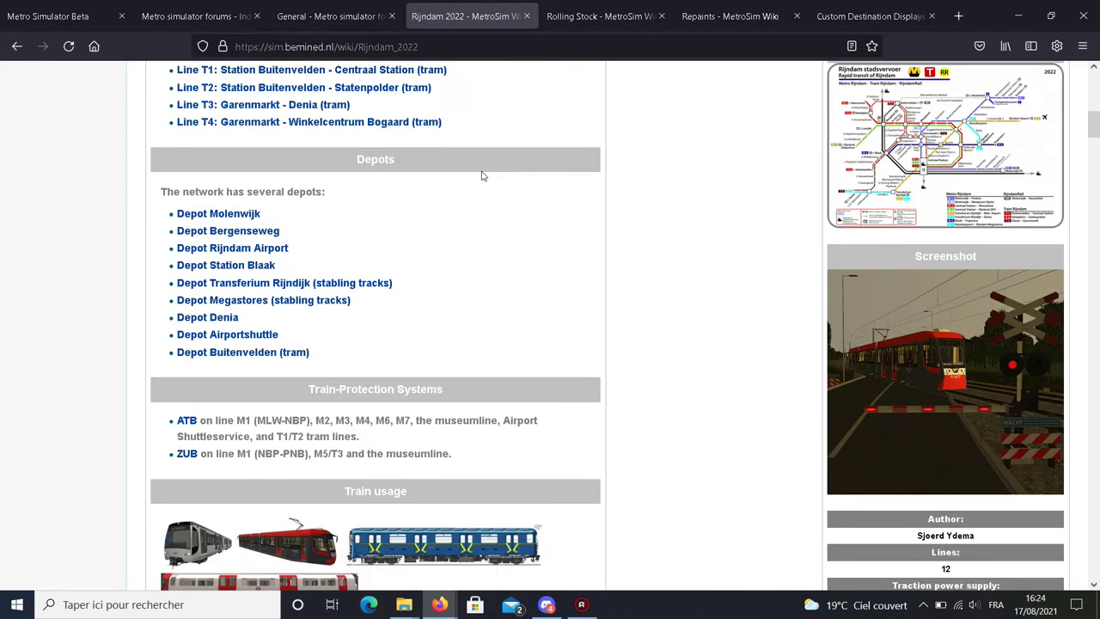
scroll(482, 176, "up", 4)
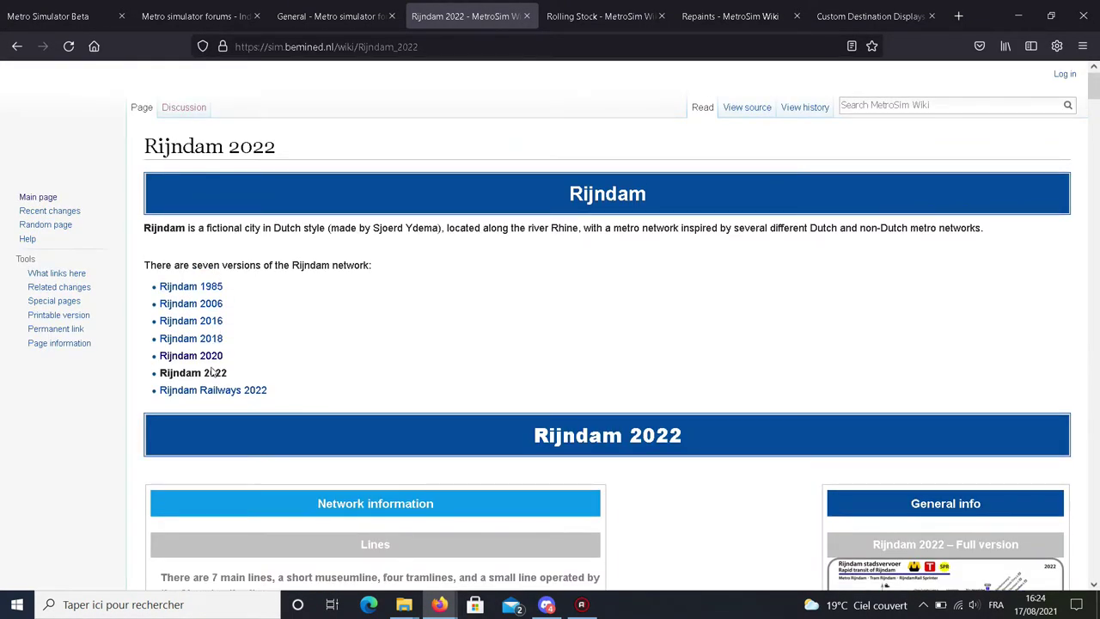
scroll(213, 371, "down", 4)
scroll(213, 371, "up", 4)
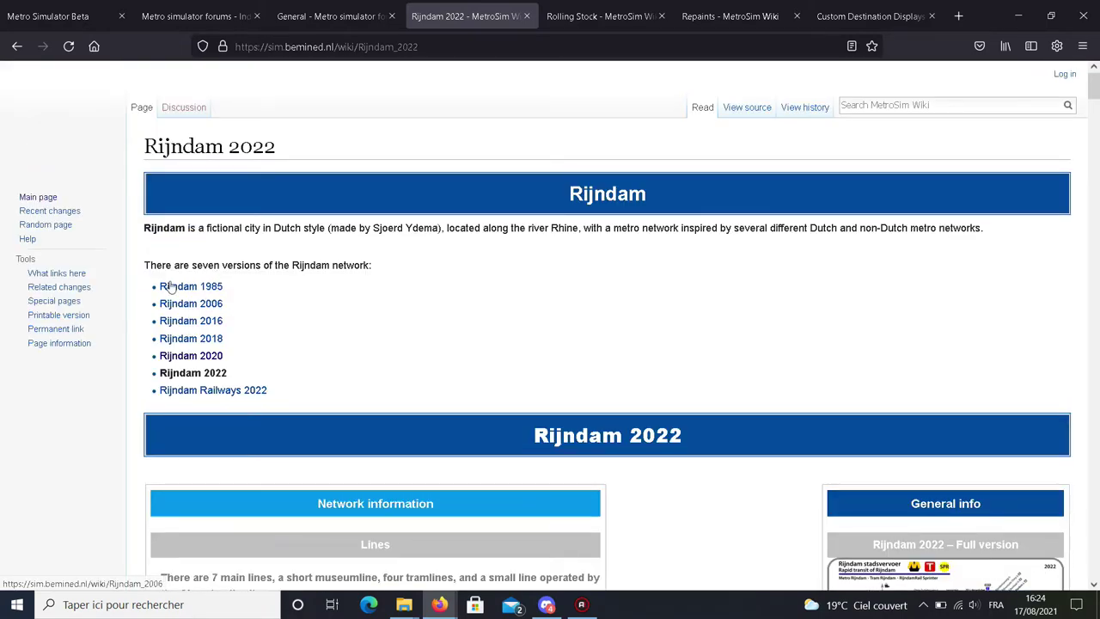
scroll(363, 184, "down", 4)
scroll(110, 279, "up", 4)
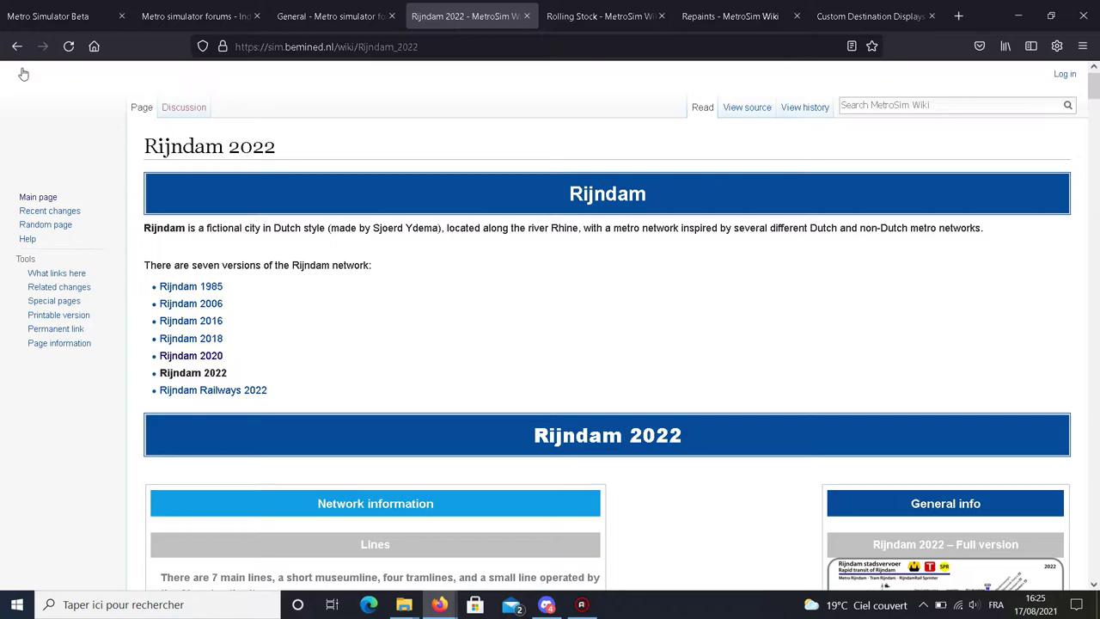
Read the Rijndam 2022 lines and depots lists alongside the full and 'light' version network maps.
scroll(741, 141, "down", 12)
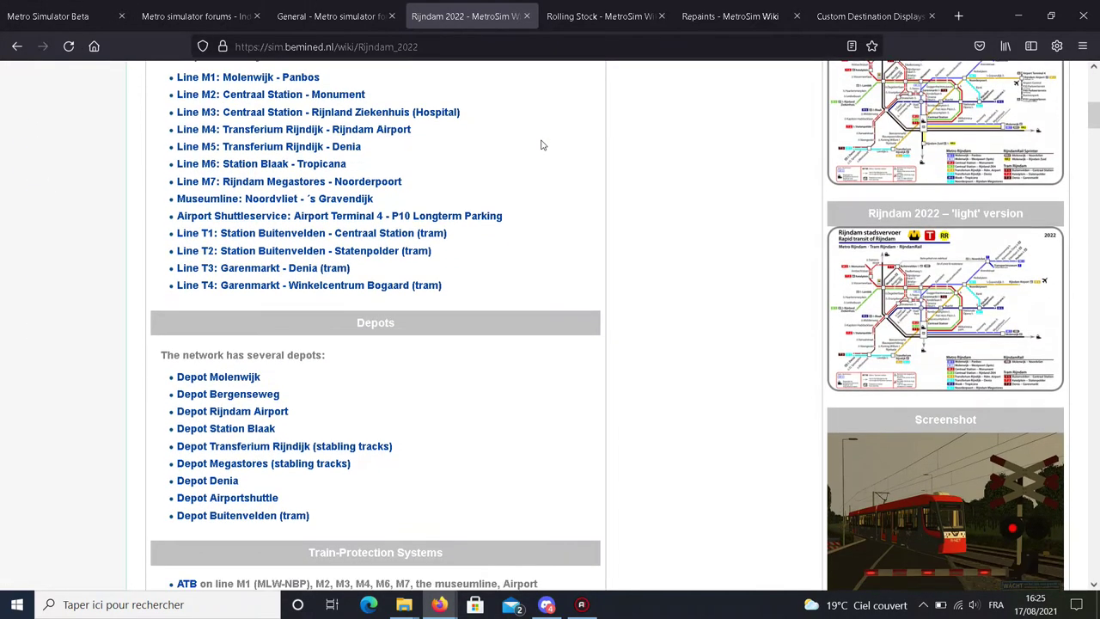
scroll(348, 131, "down", 2)
scroll(352, 132, "up", 5)
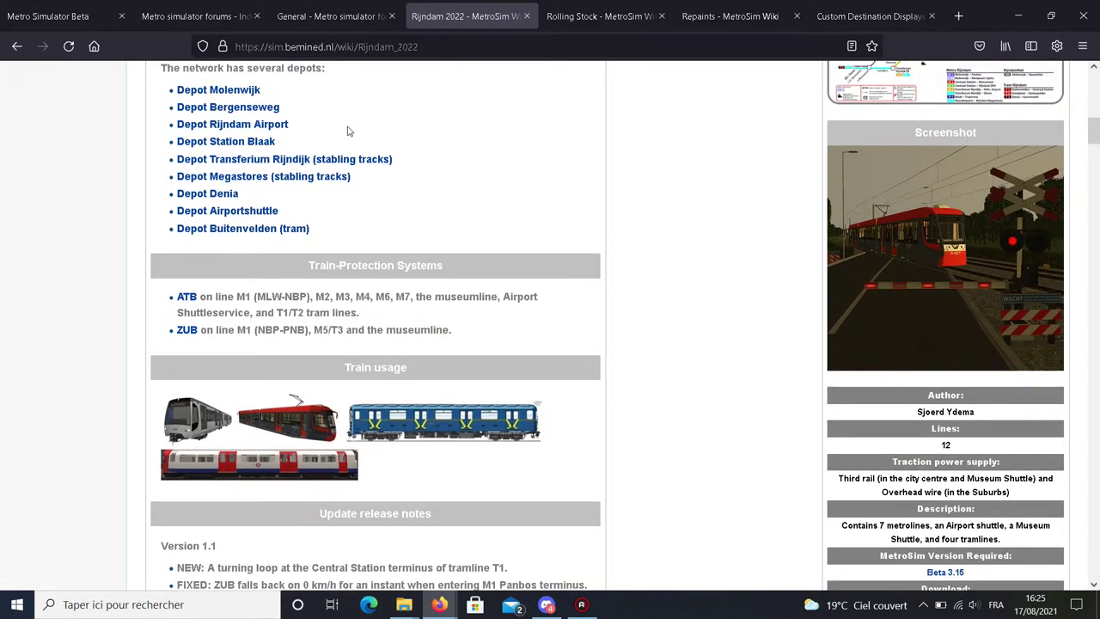
scroll(356, 135, "down", 4)
scroll(350, 157, "up", 5)
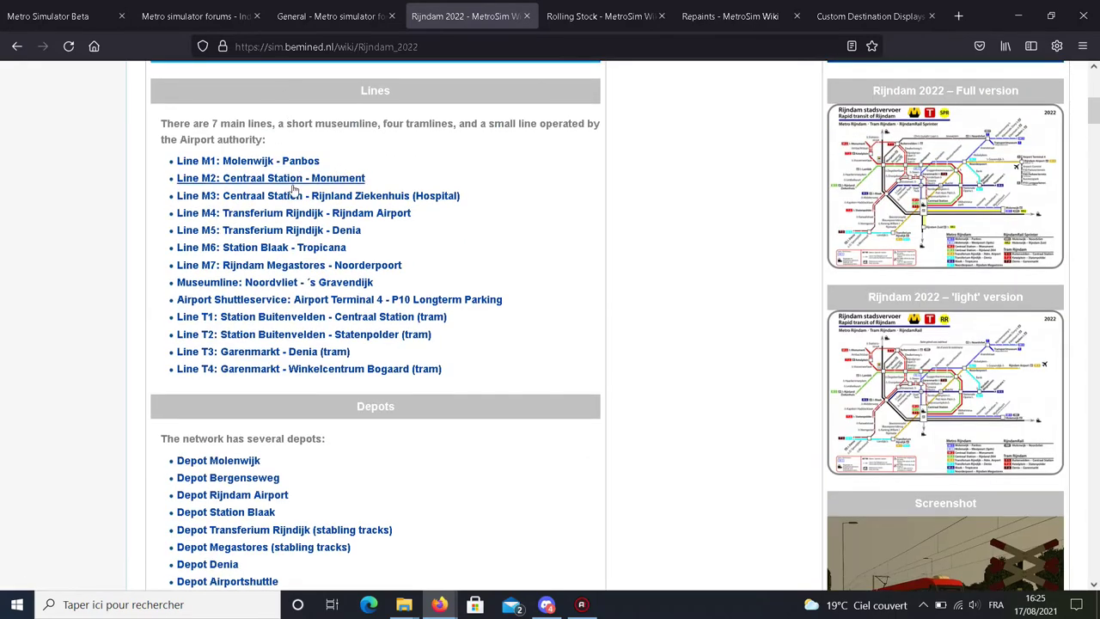
Check Rijndam 2022's train-protection systems, train usage, download links and update release notes.
scroll(327, 299, "down", 13)
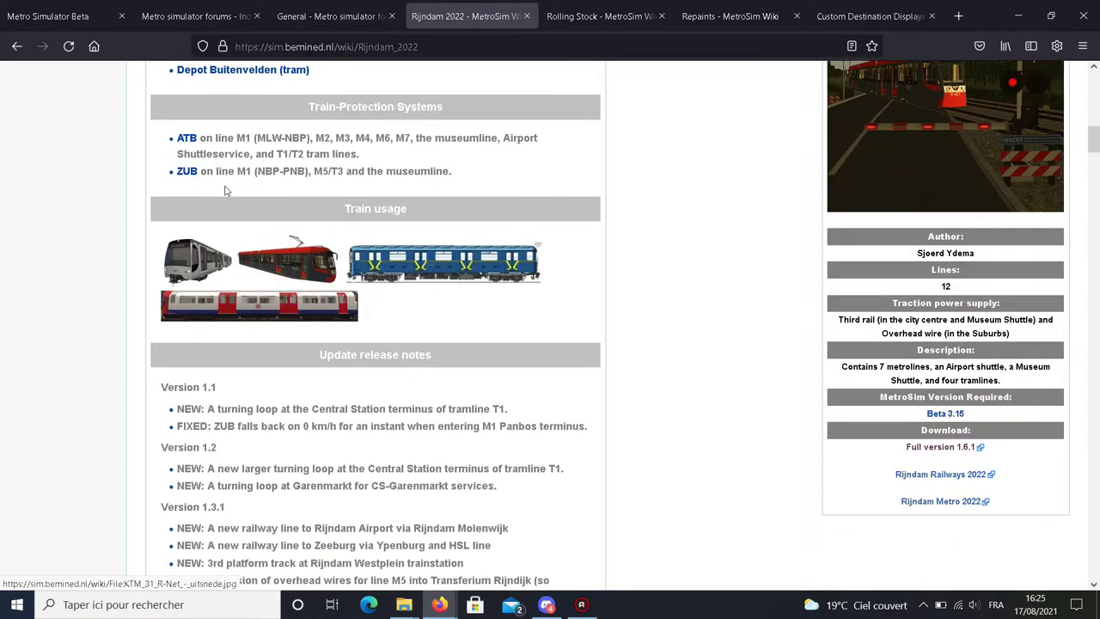
scroll(418, 137, "down", 2)
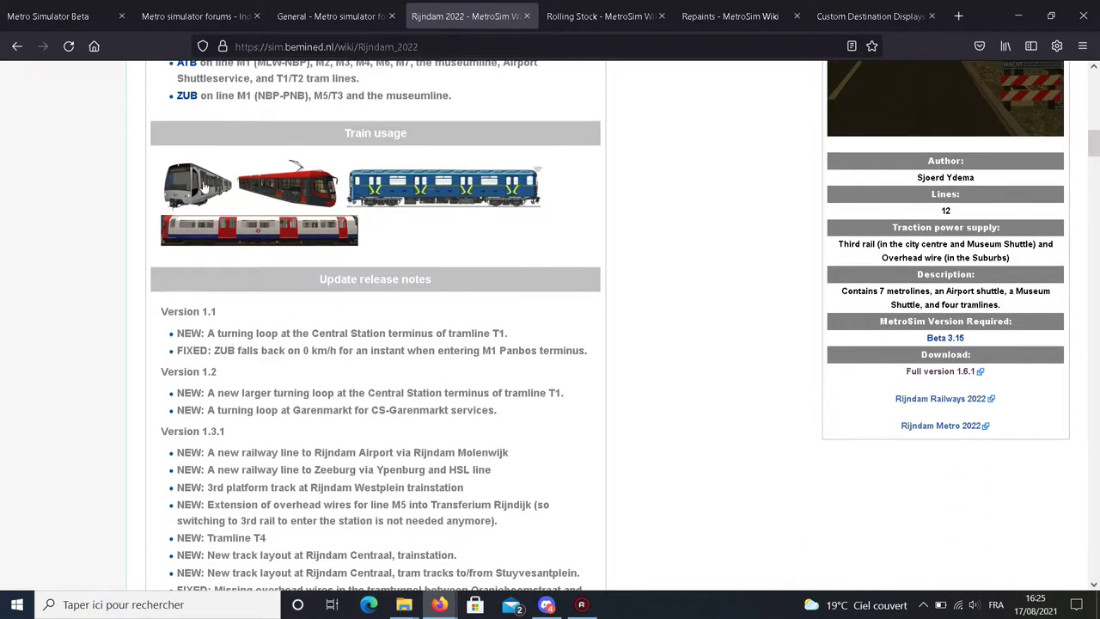
scroll(445, 161, "down", 5)
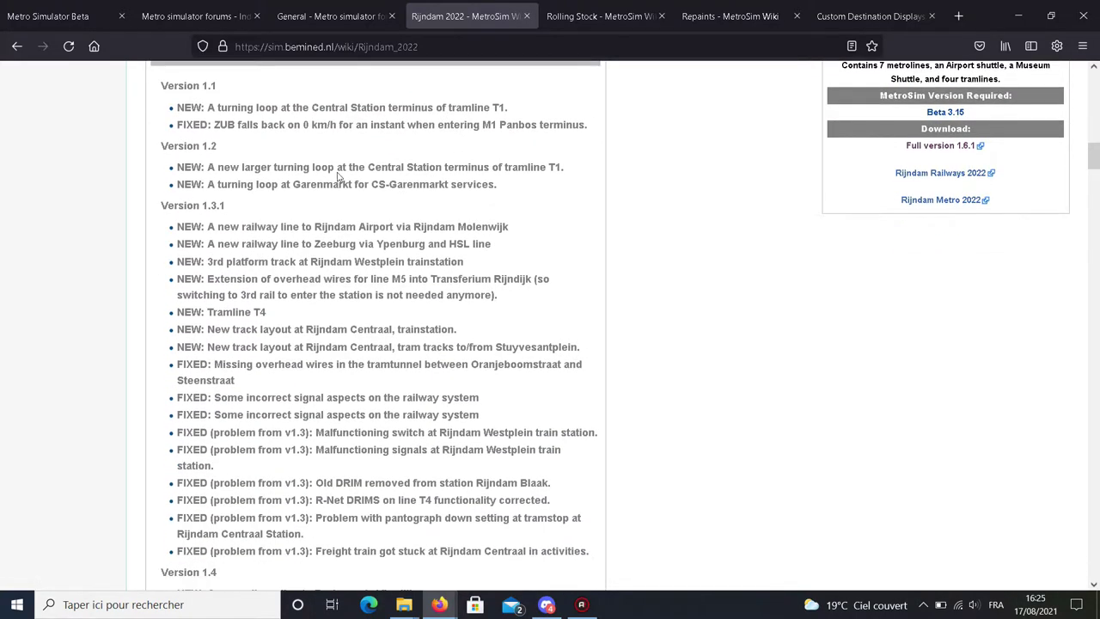
scroll(321, 214, "down", 20)
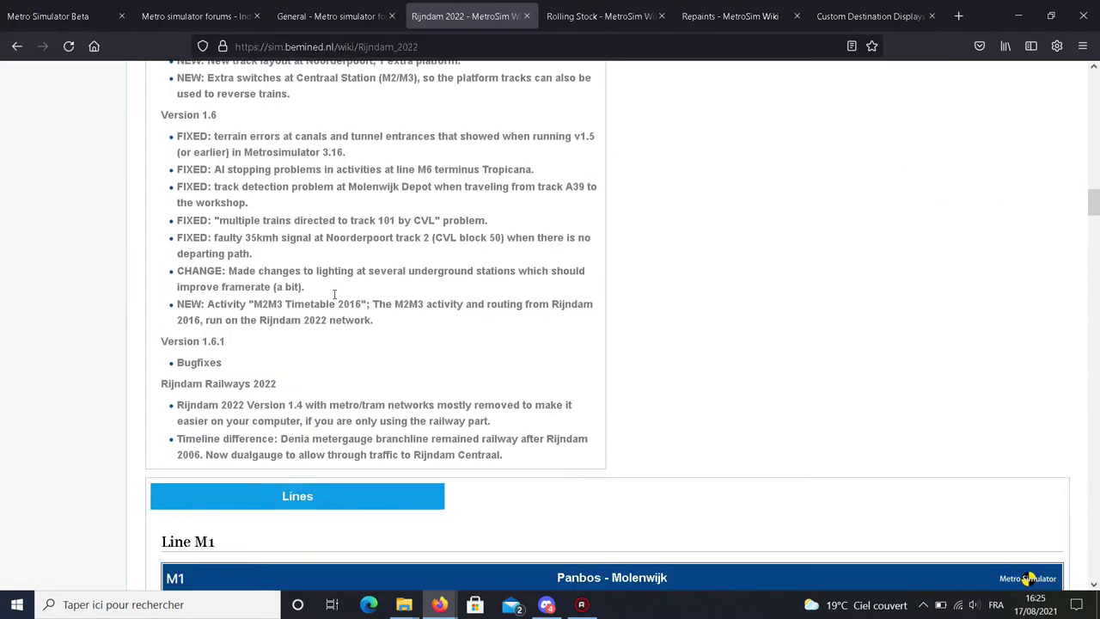
Skim the detailed Rijndam 2022 descriptions of metro lines, Airport Shuttleservice, tramlines, railway signals and depots.
scroll(335, 299, "down", 20)
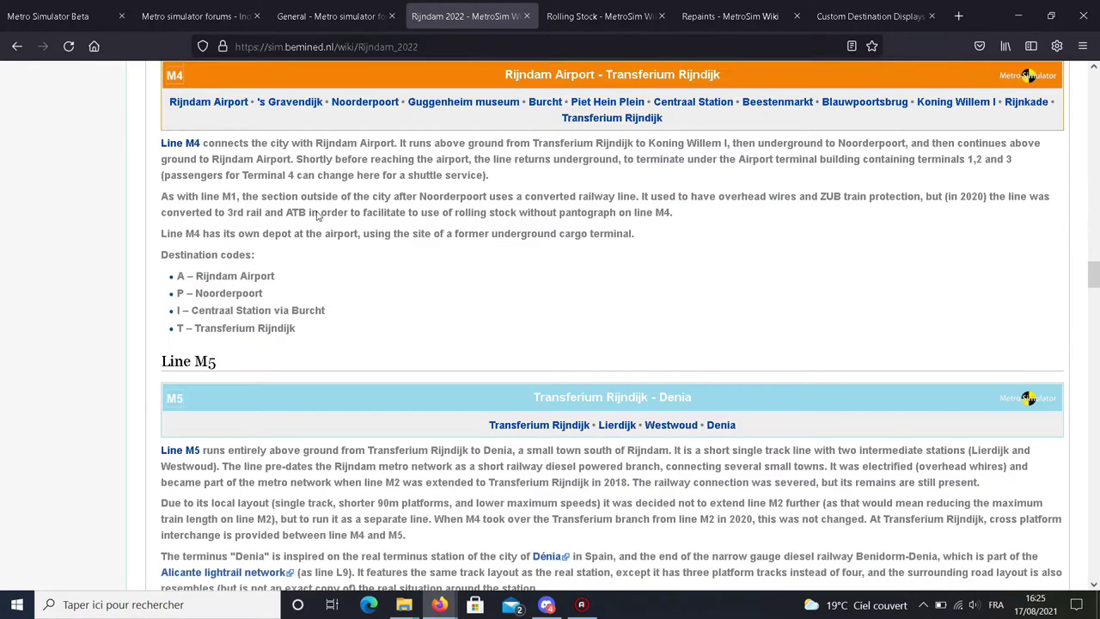
scroll(315, 201, "down", 10)
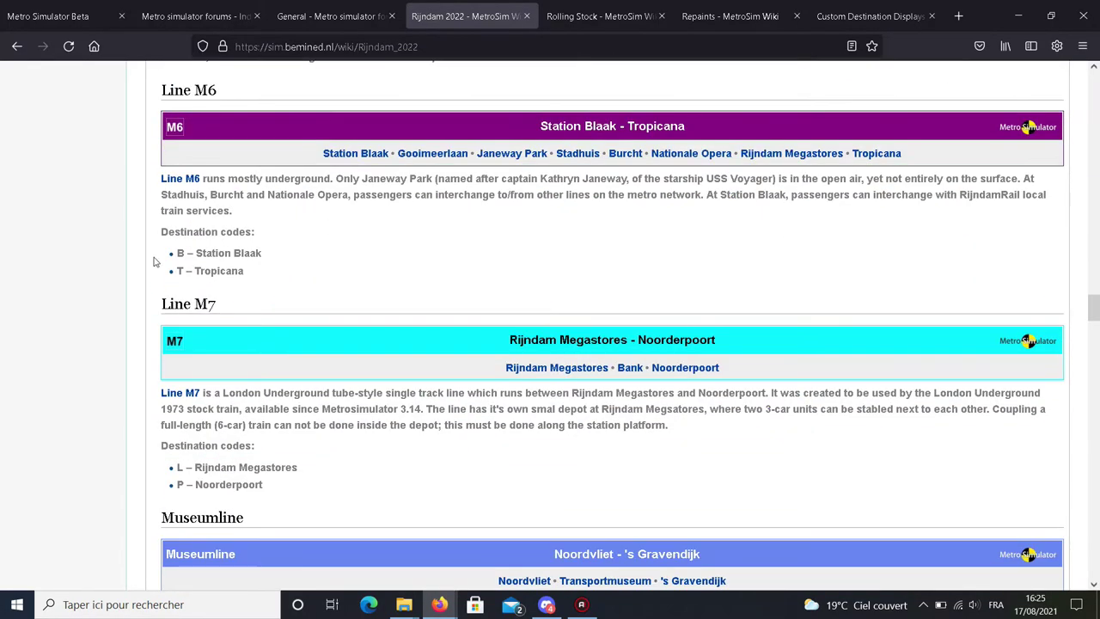
scroll(301, 281, "down", 20)
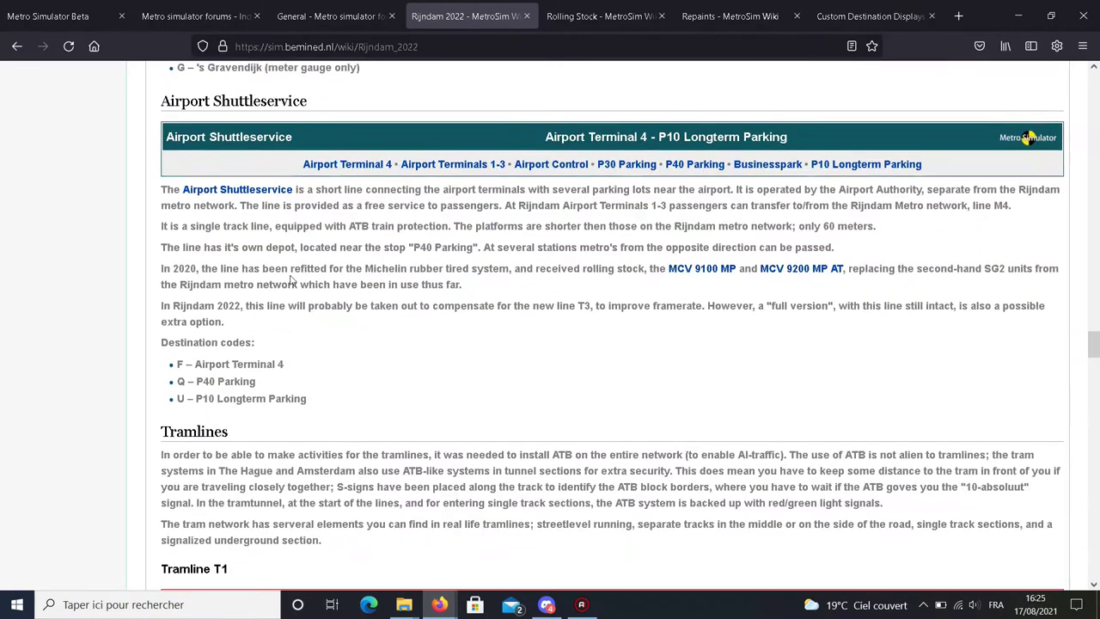
scroll(288, 291, "down", 20)
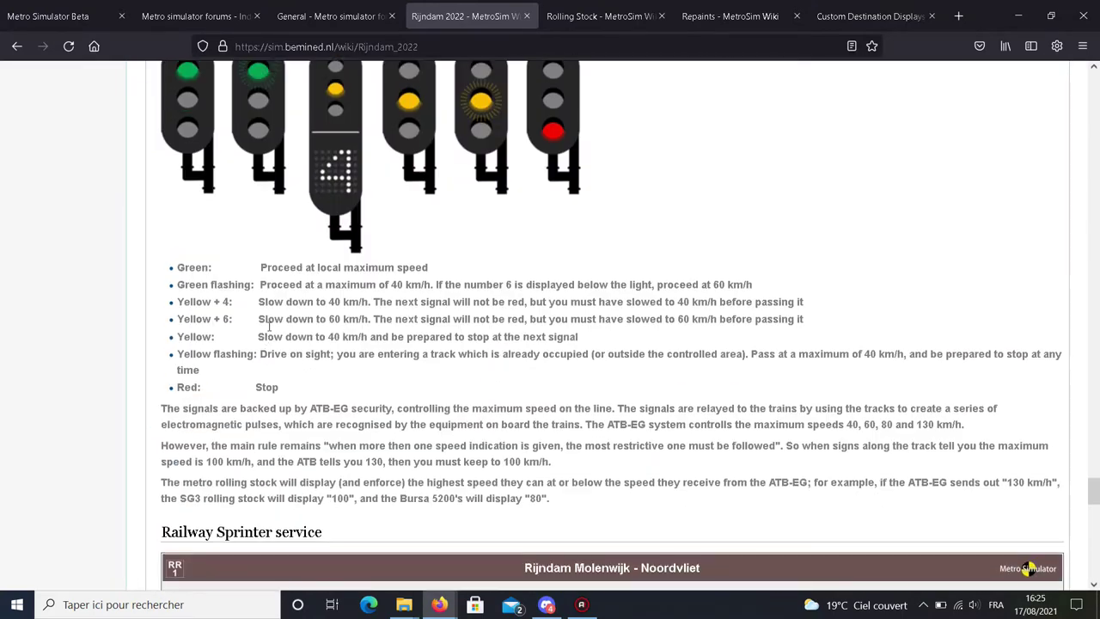
scroll(372, 175, "up", 14)
scroll(372, 176, "down", 7)
scroll(361, 301, "up", 11)
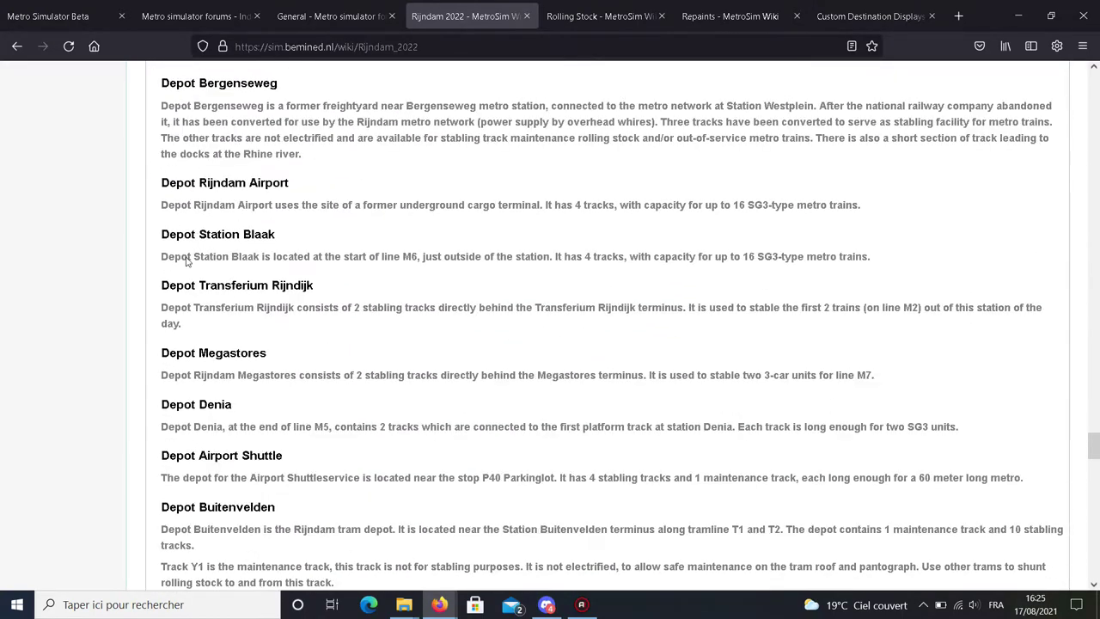
Skim the rest of the Rijndam 2022 page: depots, railway signals and security, trivia, and links to other editions and maps.
scroll(352, 358, "down", 10)
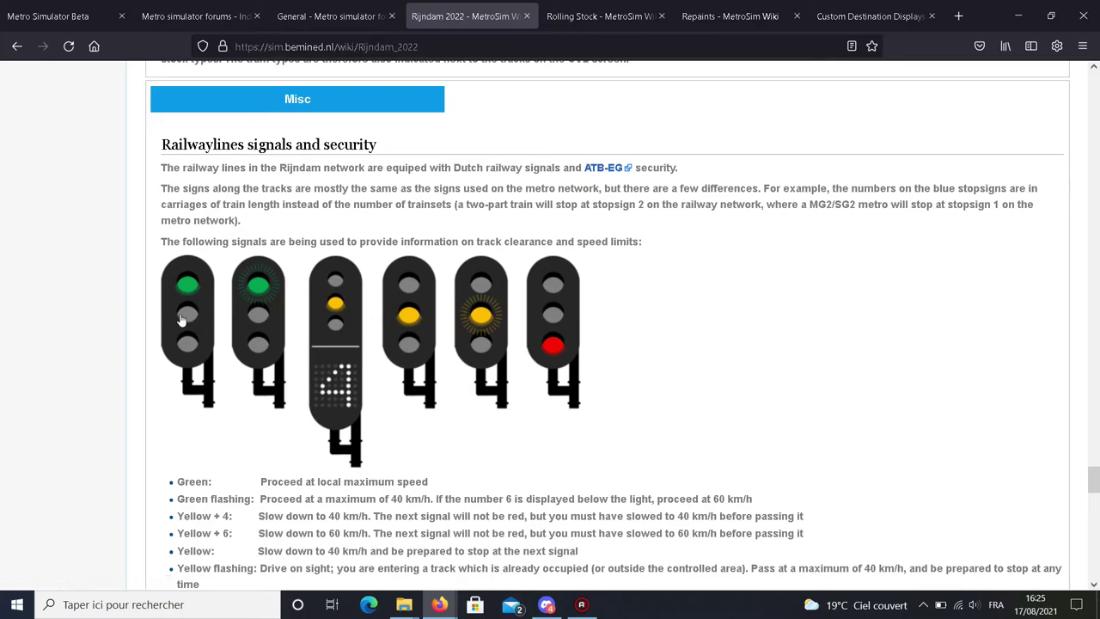
scroll(365, 206, "down", 20)
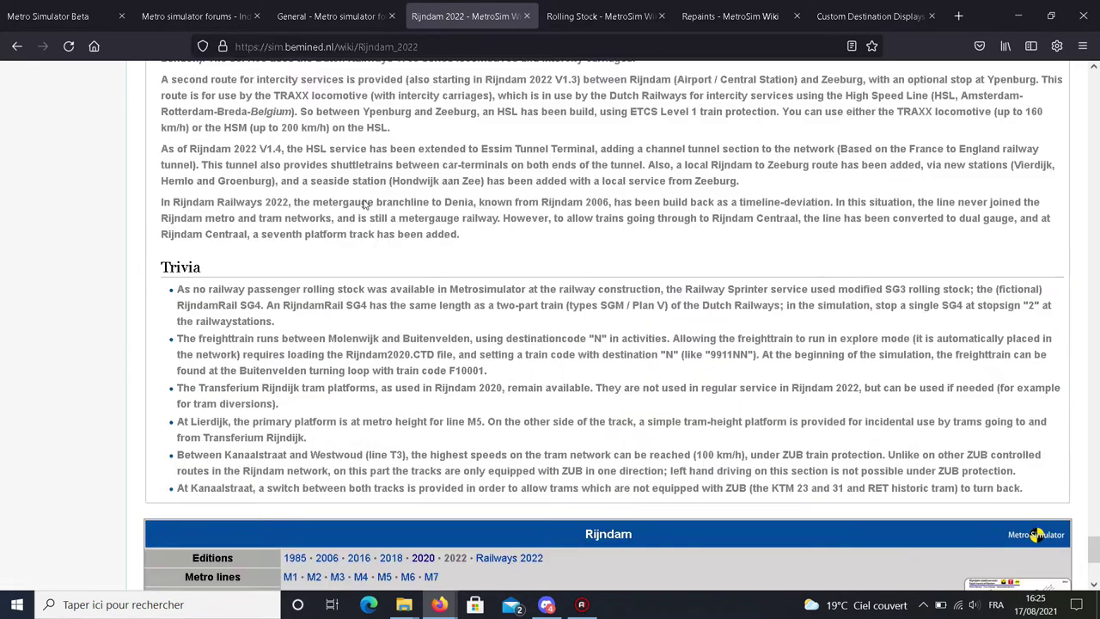
scroll(365, 204, "down", 5)
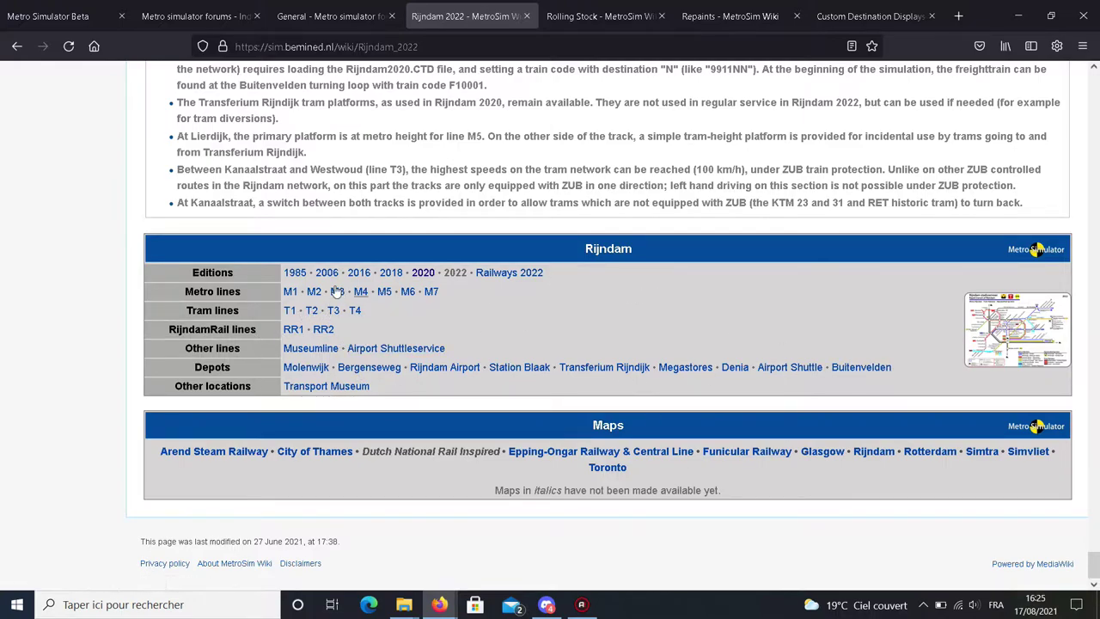
scroll(389, 319, "up", 15)
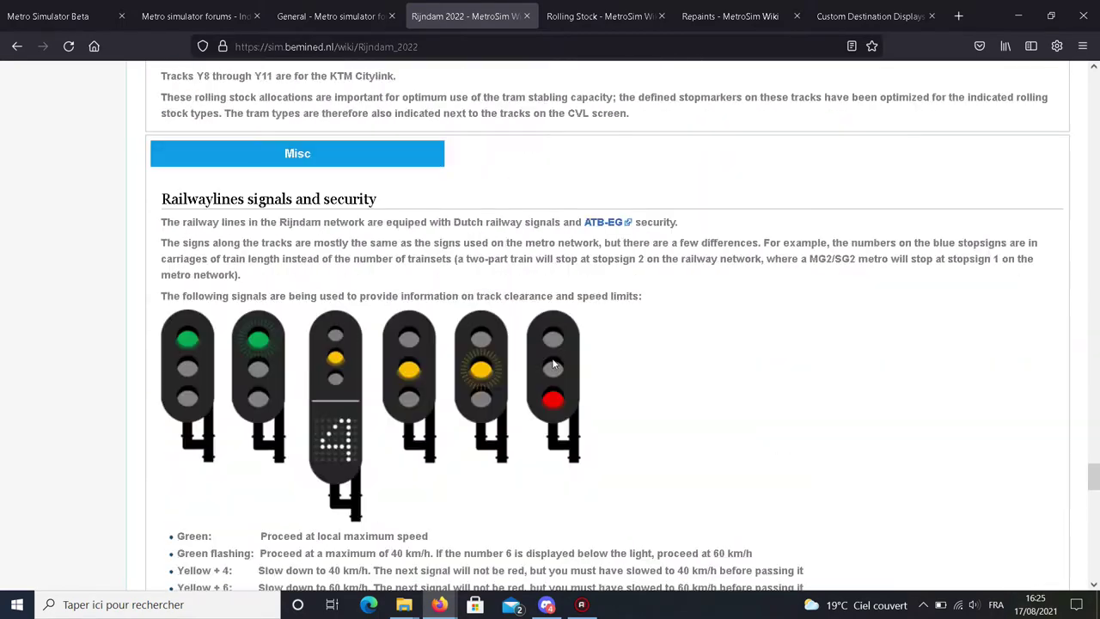
scroll(554, 362, "up", 15)
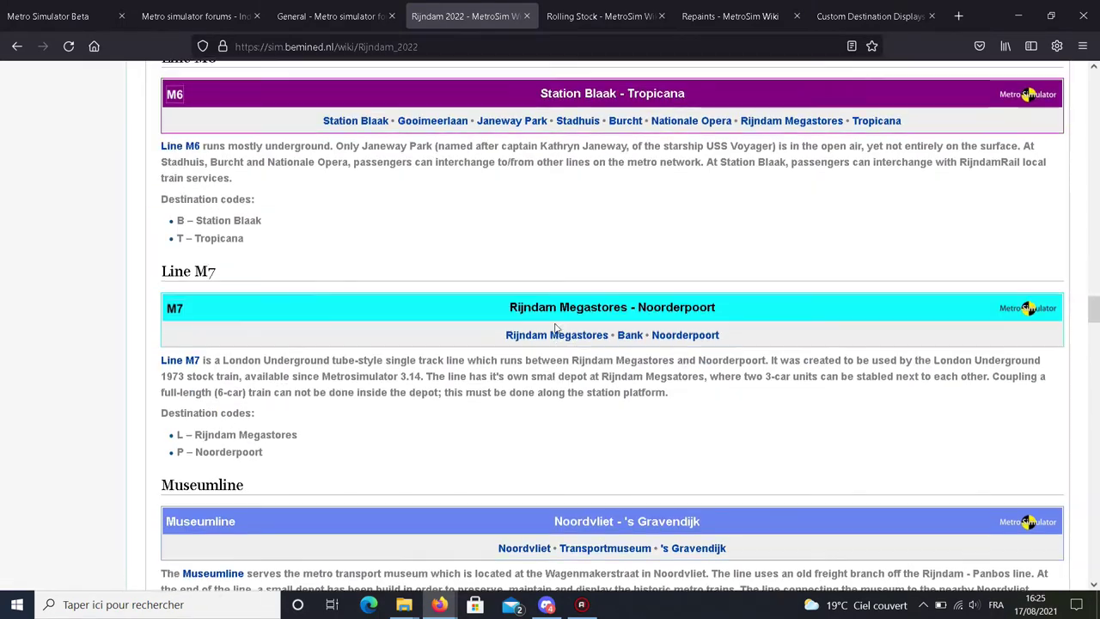
scroll(558, 303, "up", 15)
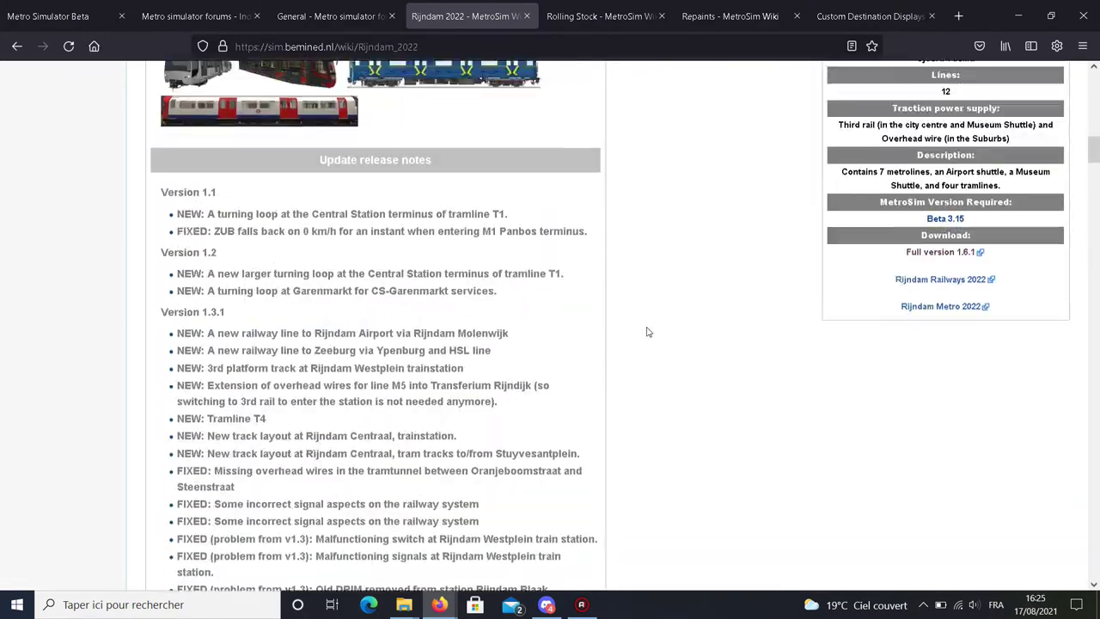
Examine the Rijndam 2022 info box's required MetroSim version and its full, Railways and Metro download options.
scroll(942, 393, "down", 3)
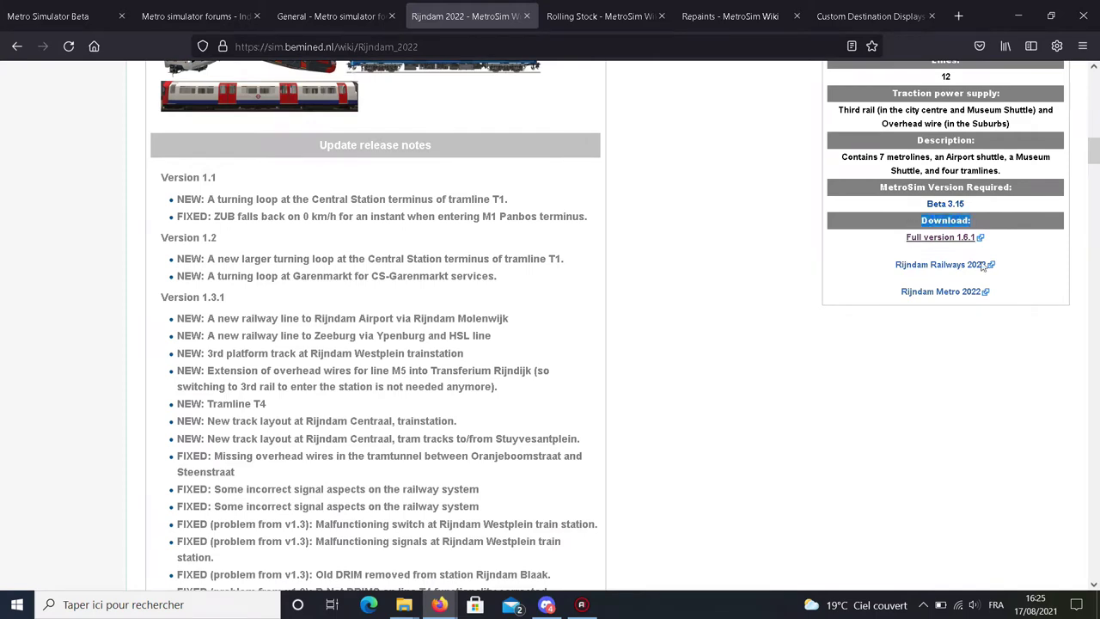
scroll(983, 266, "down", 2)
scroll(1022, 172, "up", 1)
left_click(969, 156)
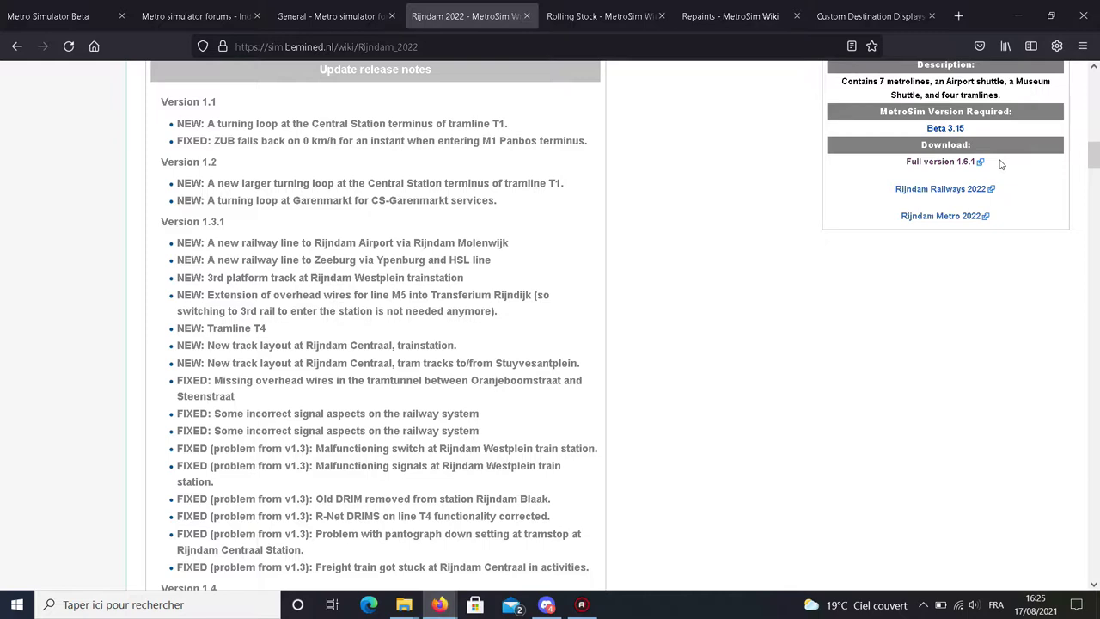
scroll(999, 163, "up", 2)
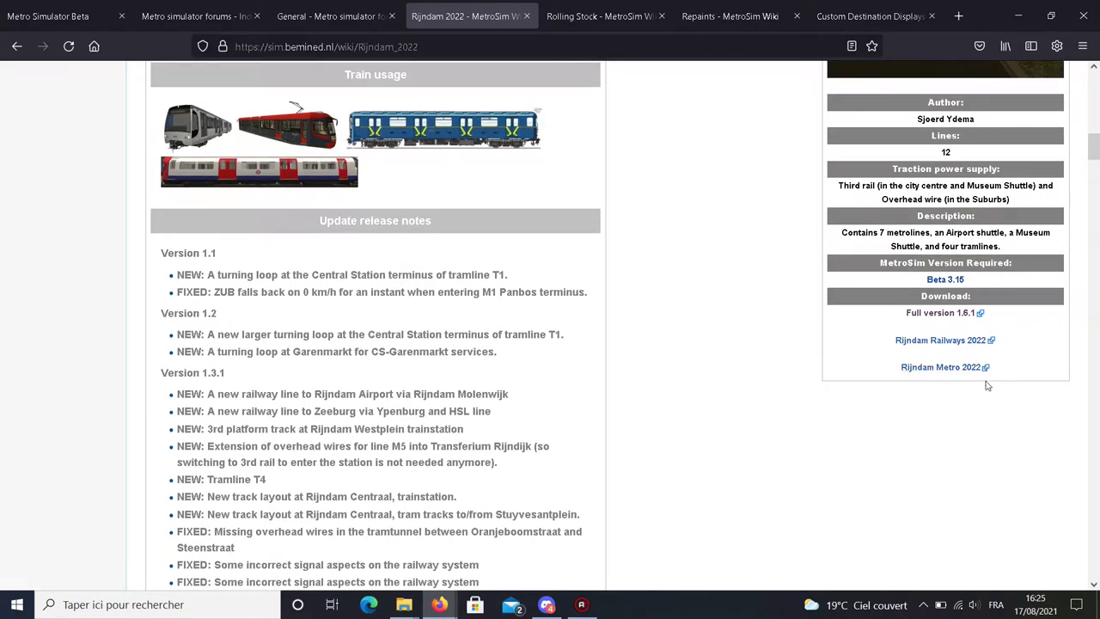
scroll(963, 348, "down", 1)
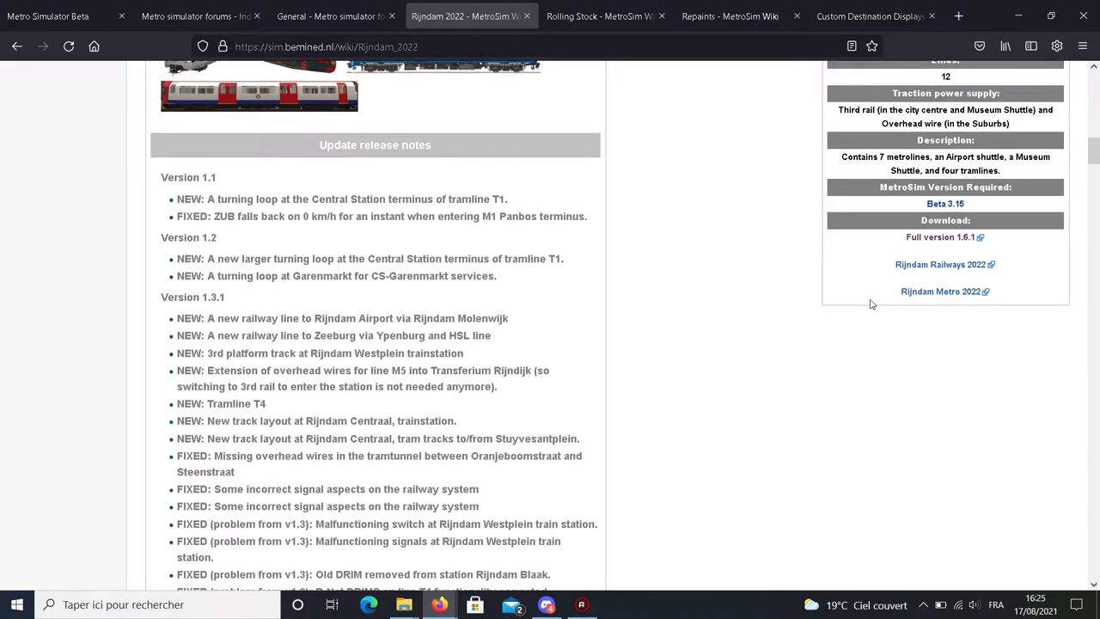
scroll(990, 219, "down", 2)
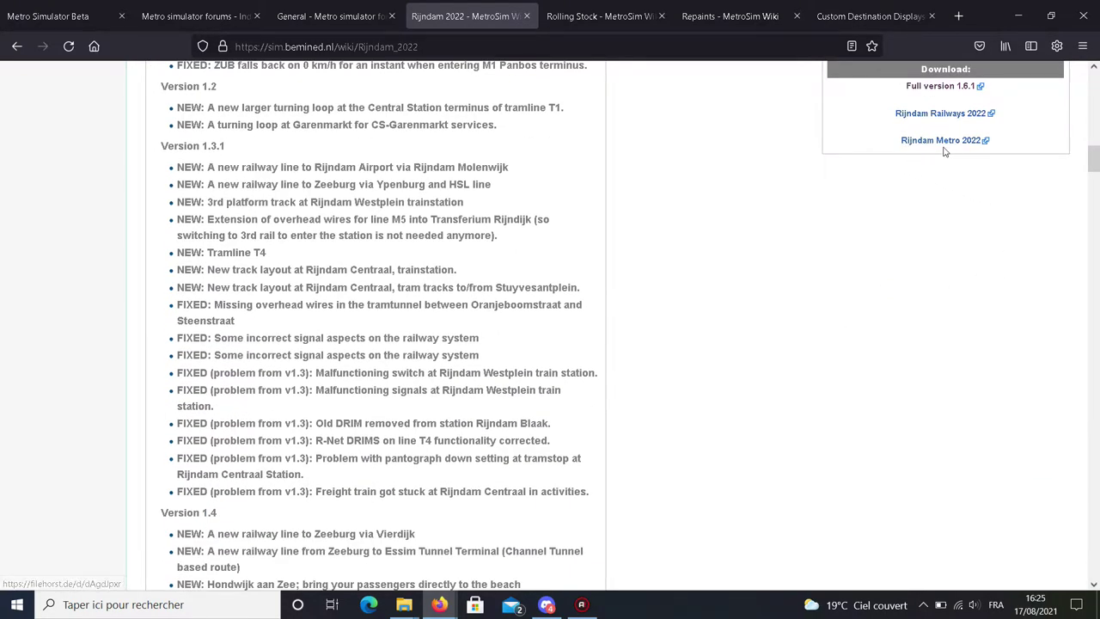
scroll(954, 154, "up", 1)
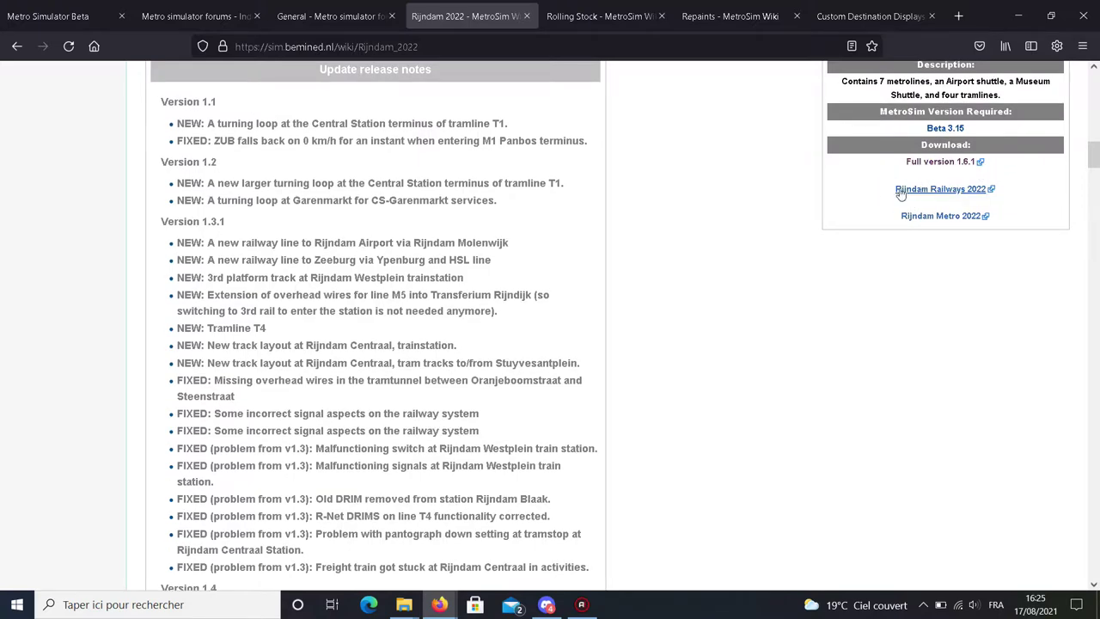
scroll(907, 195, "up", 1)
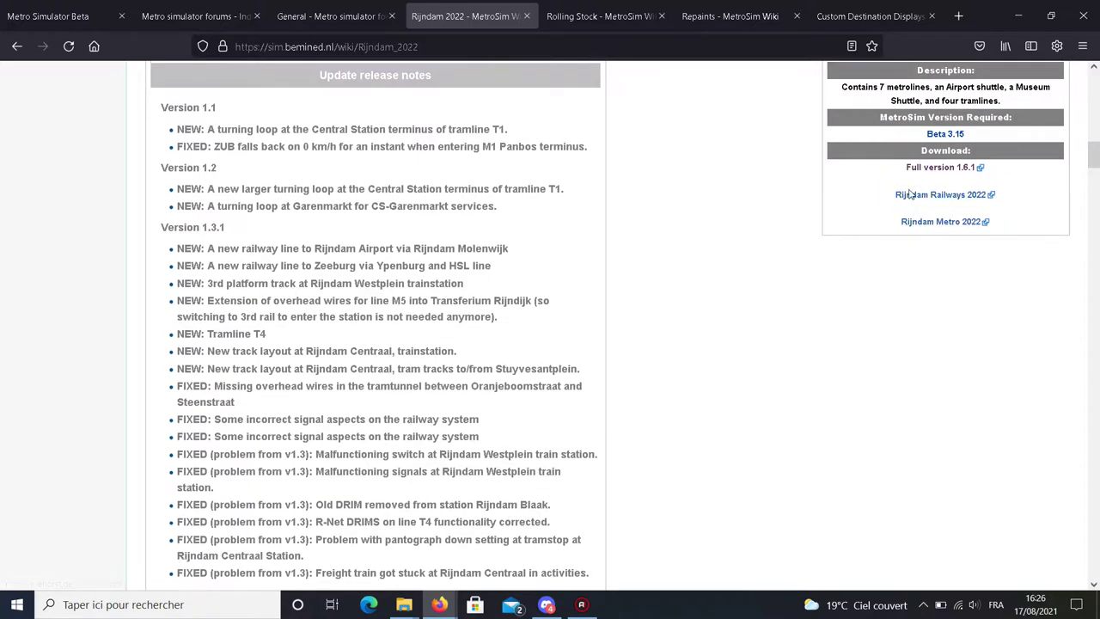
scroll(954, 264, "up", 1)
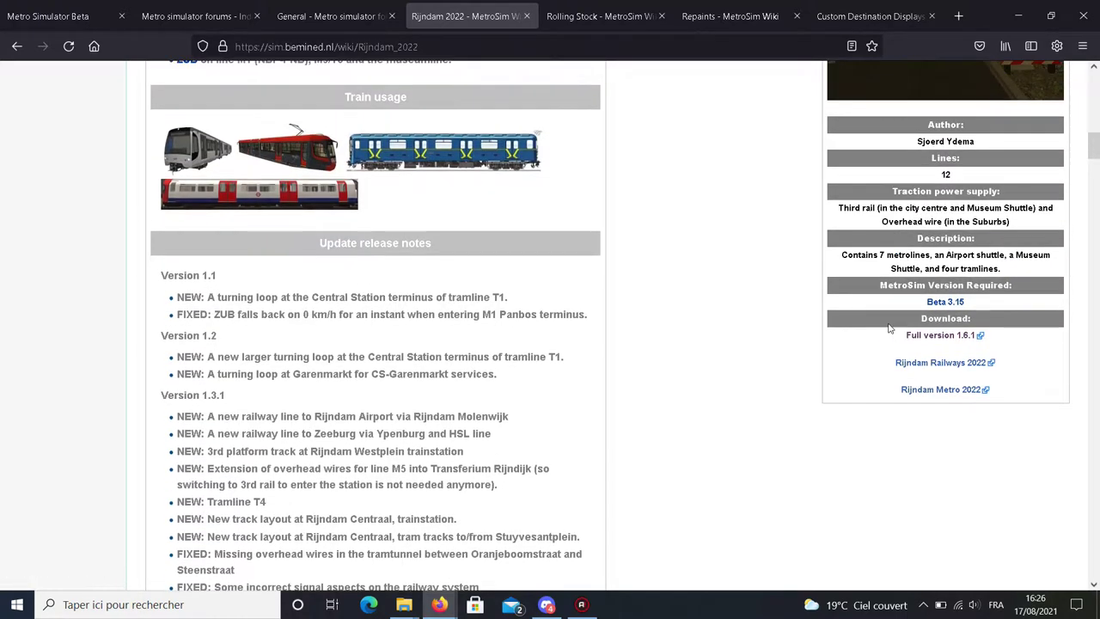
scroll(945, 257, "down", 1)
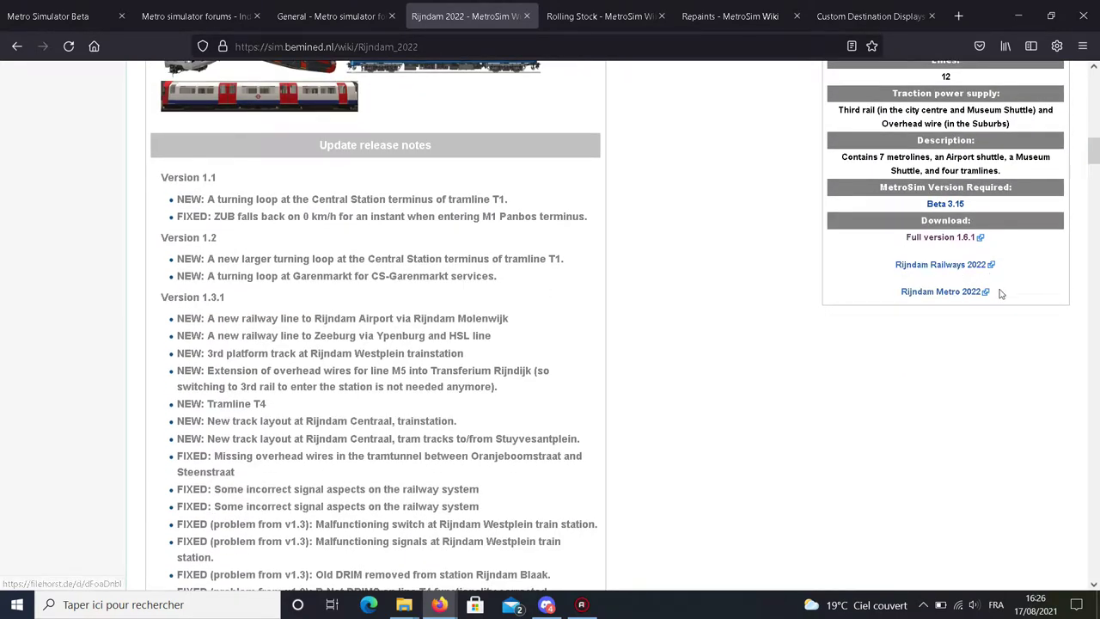
scroll(780, 174, "down", 1)
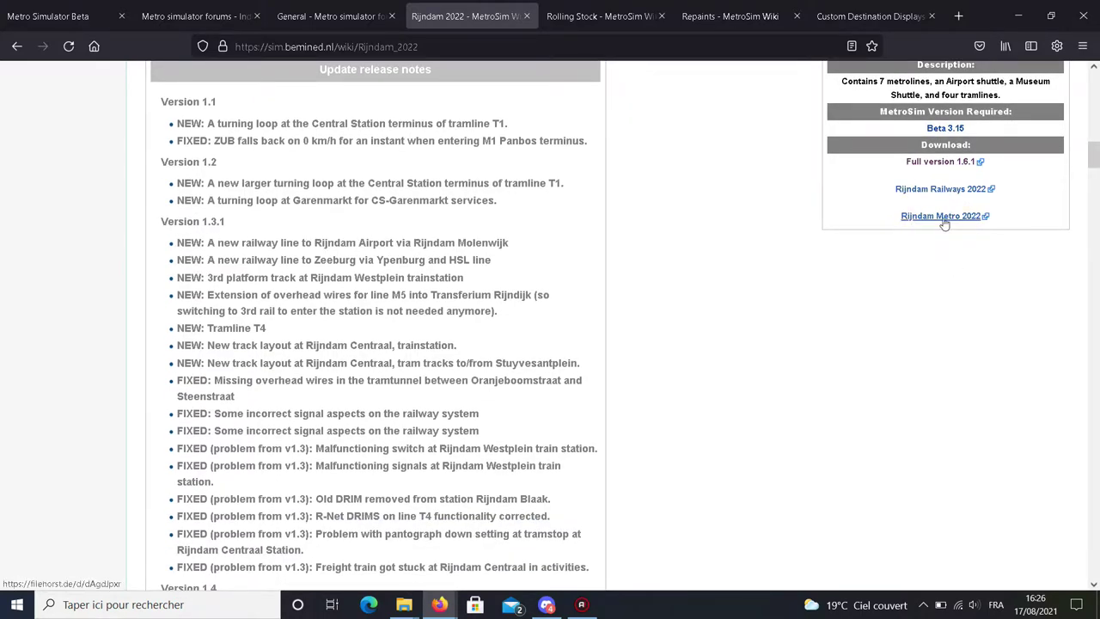
scroll(948, 198, "up", 2)
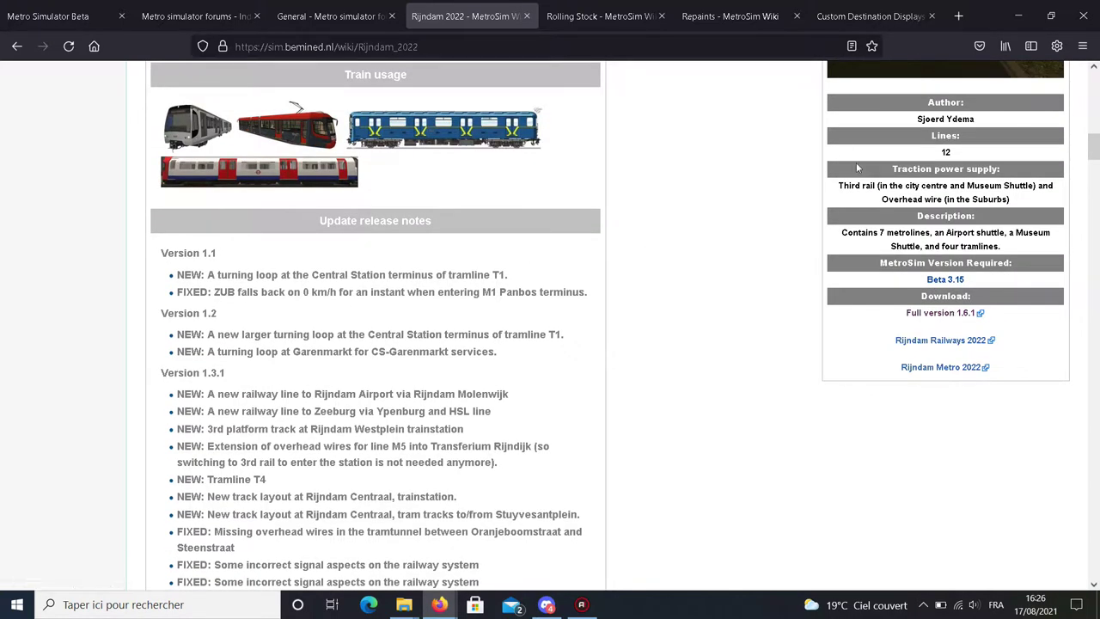
Download the full version 1.6.1 archive of Rijndam 2022 from its Filehorst page.
left_click(937, 313)
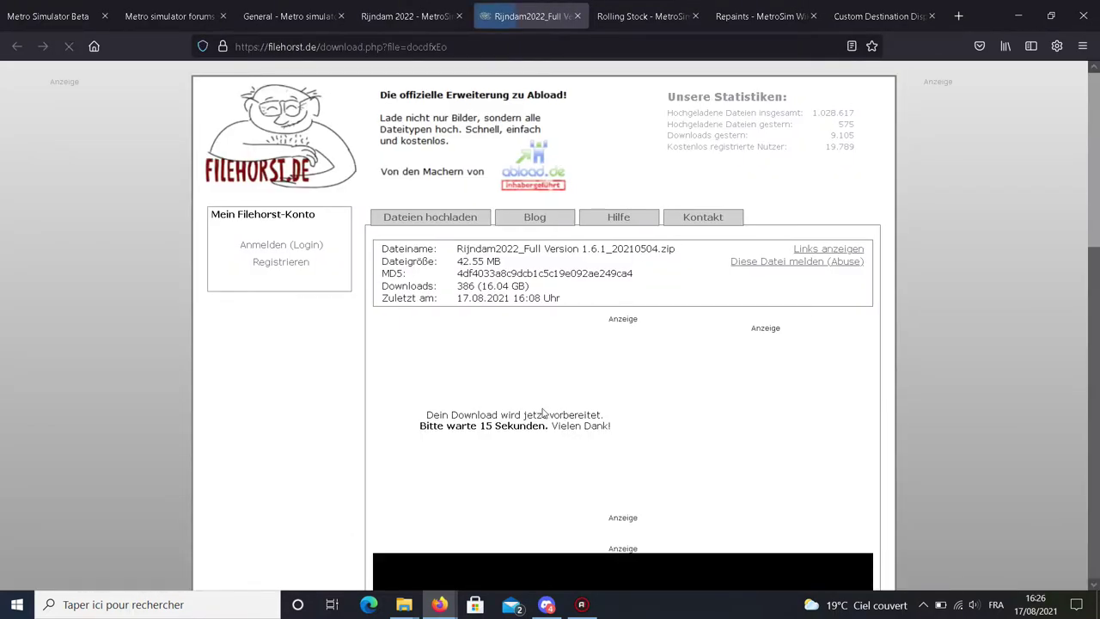
scroll(515, 404, "down", 3)
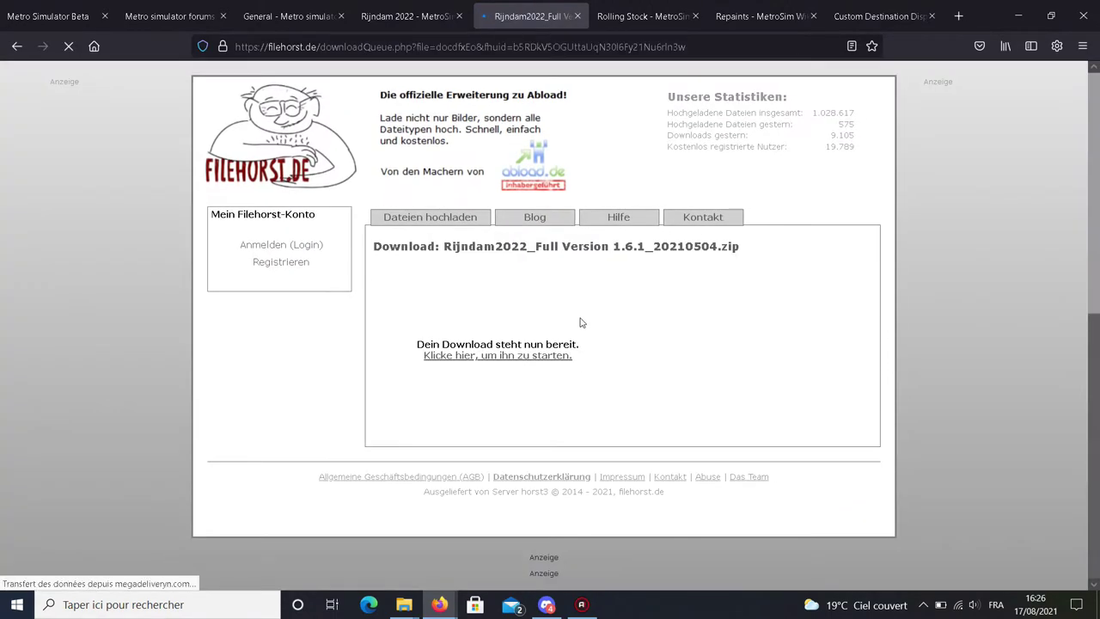
scroll(579, 395, "down", 2)
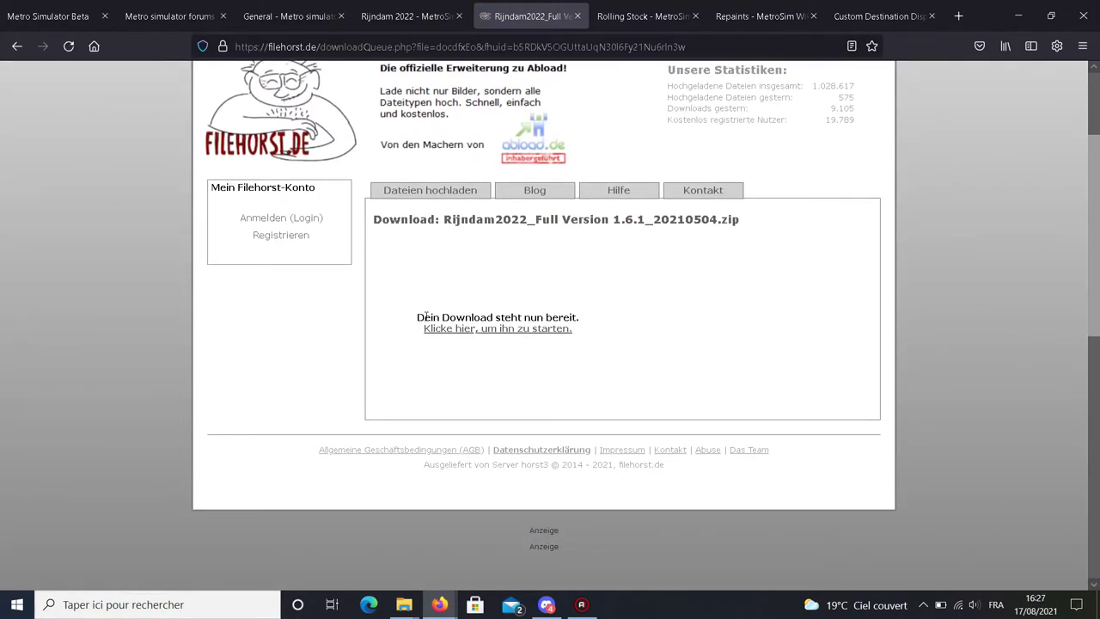
left_click(434, 329)
left_click(488, 331)
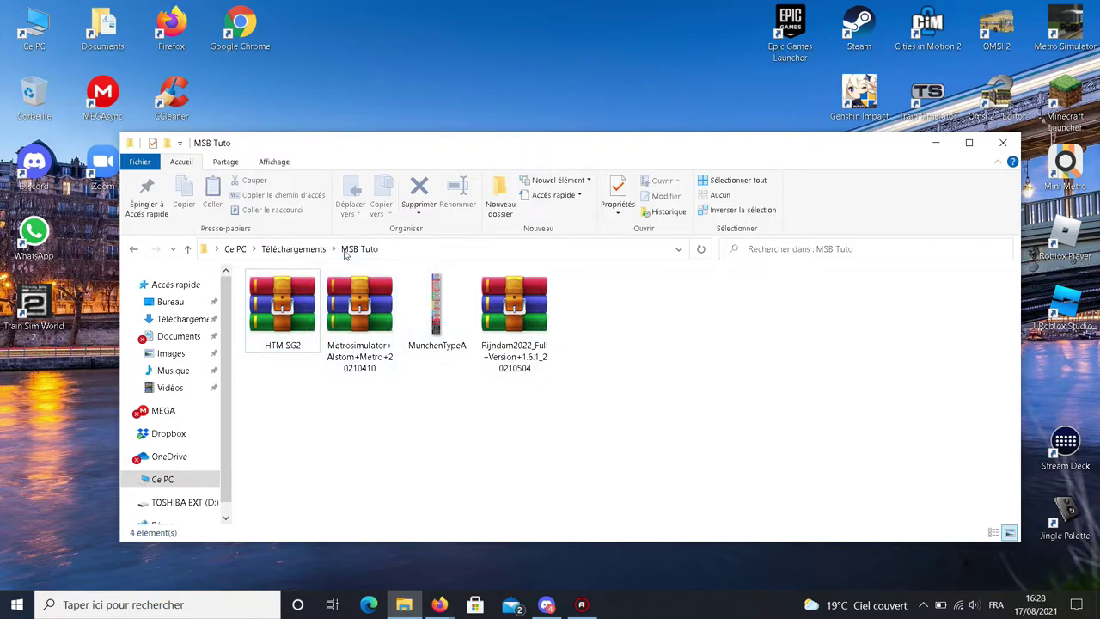
Switch back to Firefox, browse the Rolling Stock list and open the Paris MP73 page under France.
mouse_move(436, 602)
left_click(427, 569)
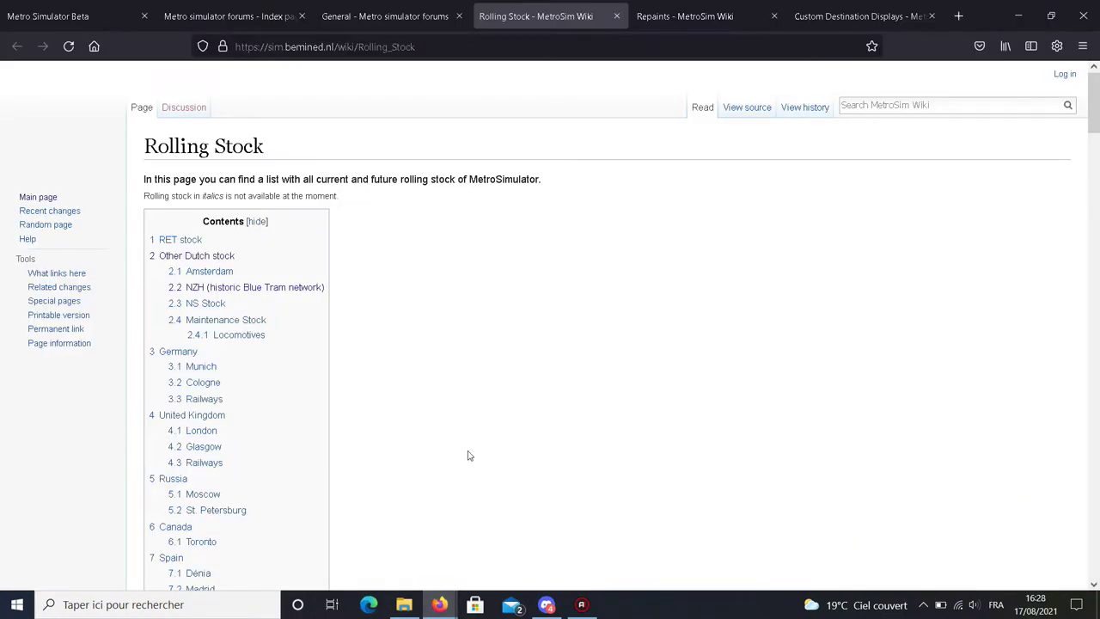
scroll(467, 455, "down", 20)
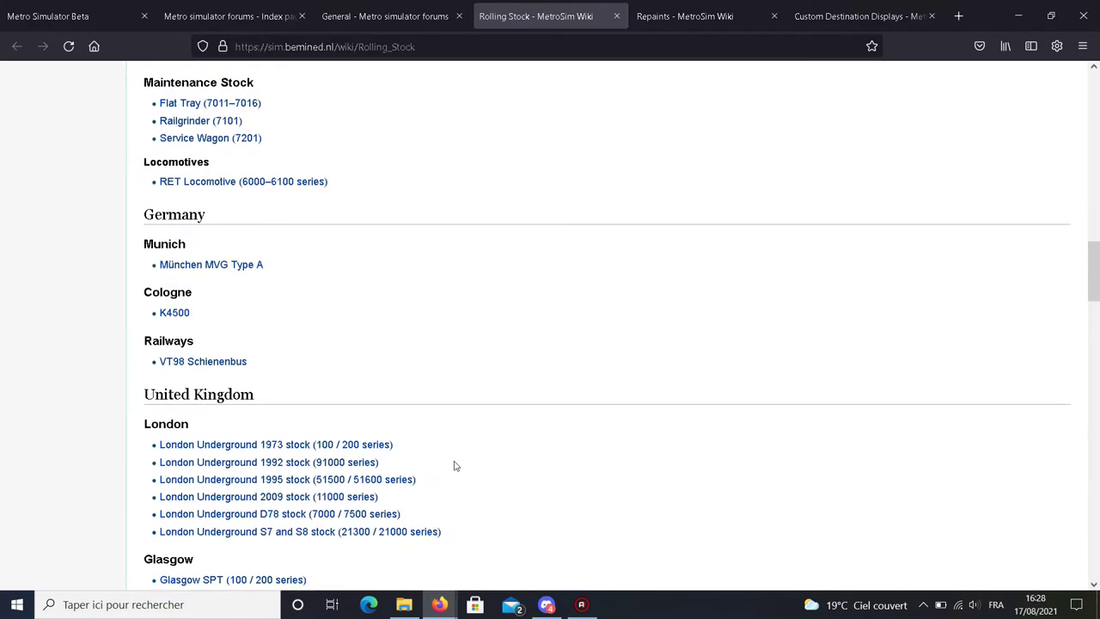
scroll(455, 465, "down", 20)
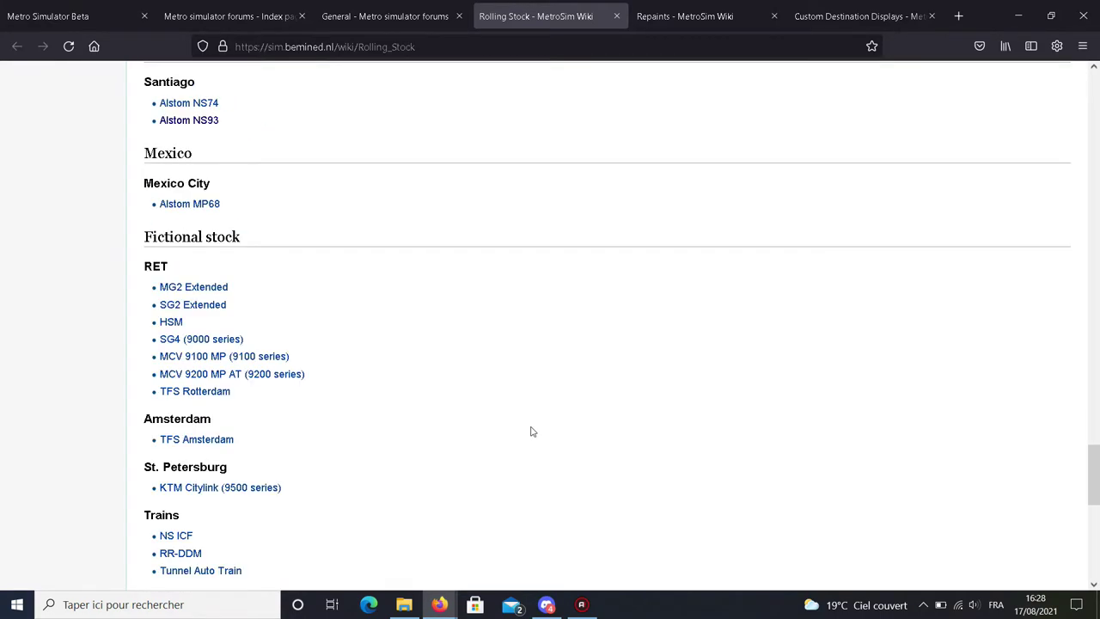
scroll(531, 417, "up", 10)
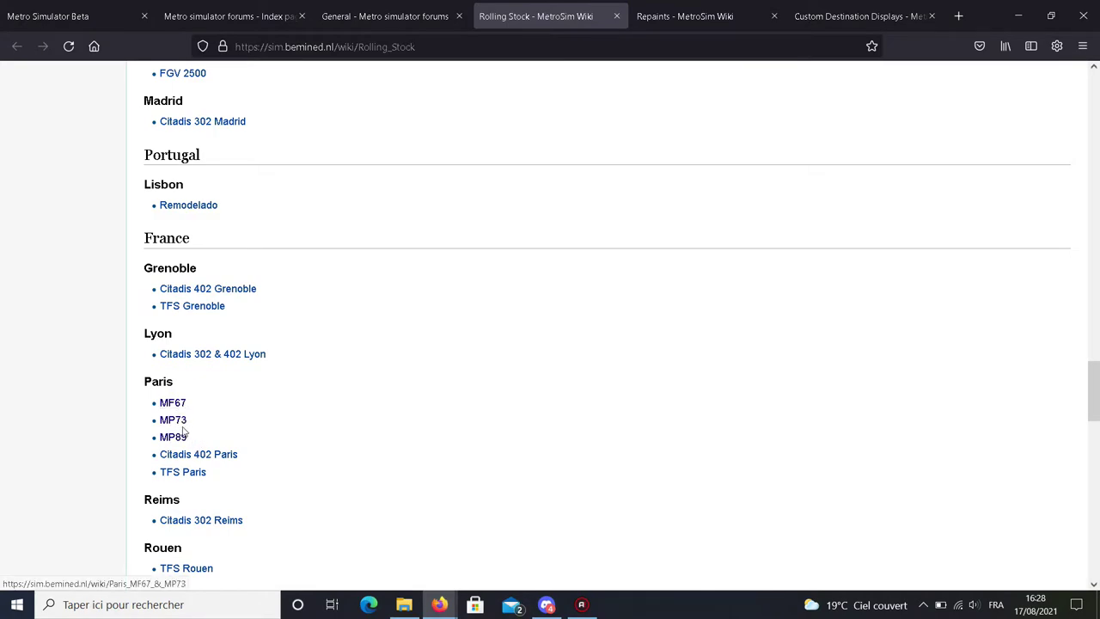
left_click(174, 420)
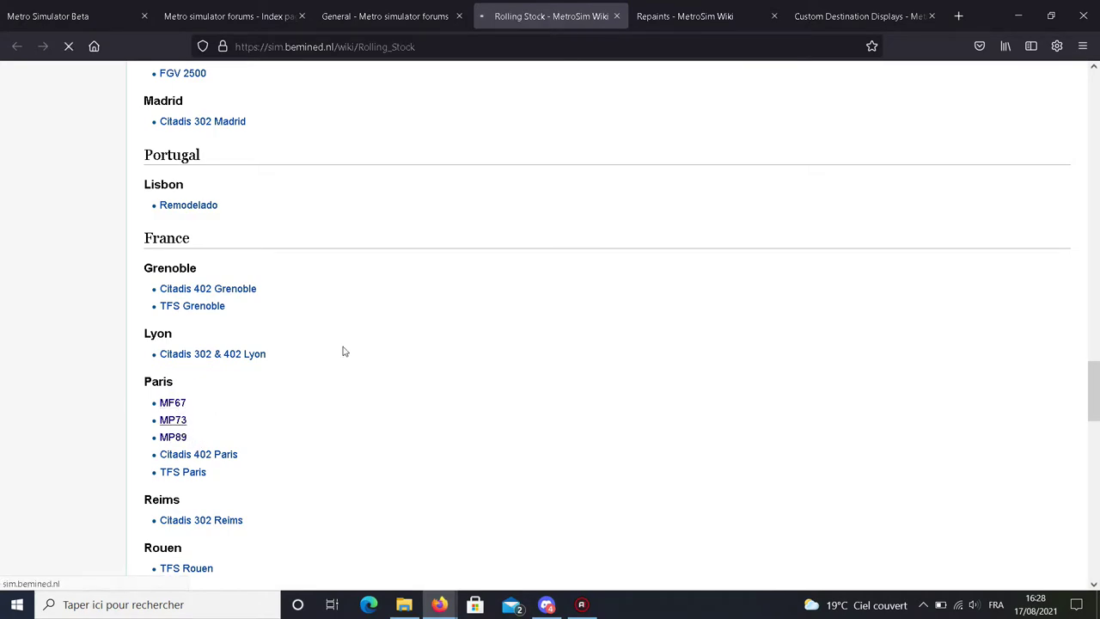
Read the Paris MF67 & MP73 page's introduction, list of included trains and info box with the download link.
scroll(342, 350, "down", 3)
scroll(379, 301, "up", 3)
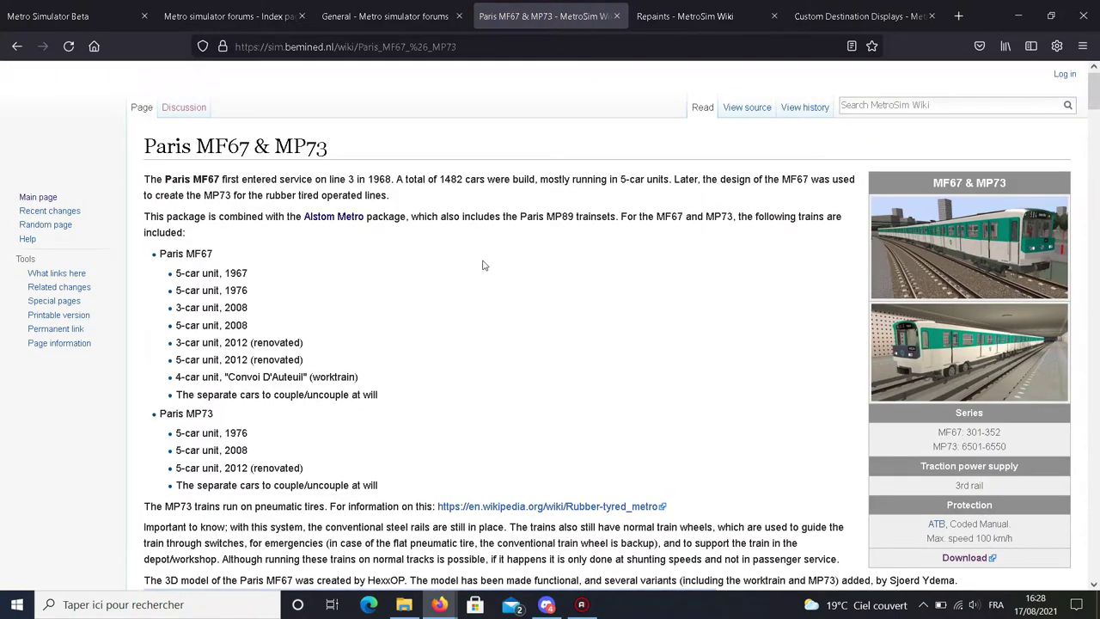
scroll(640, 305, "down", 4)
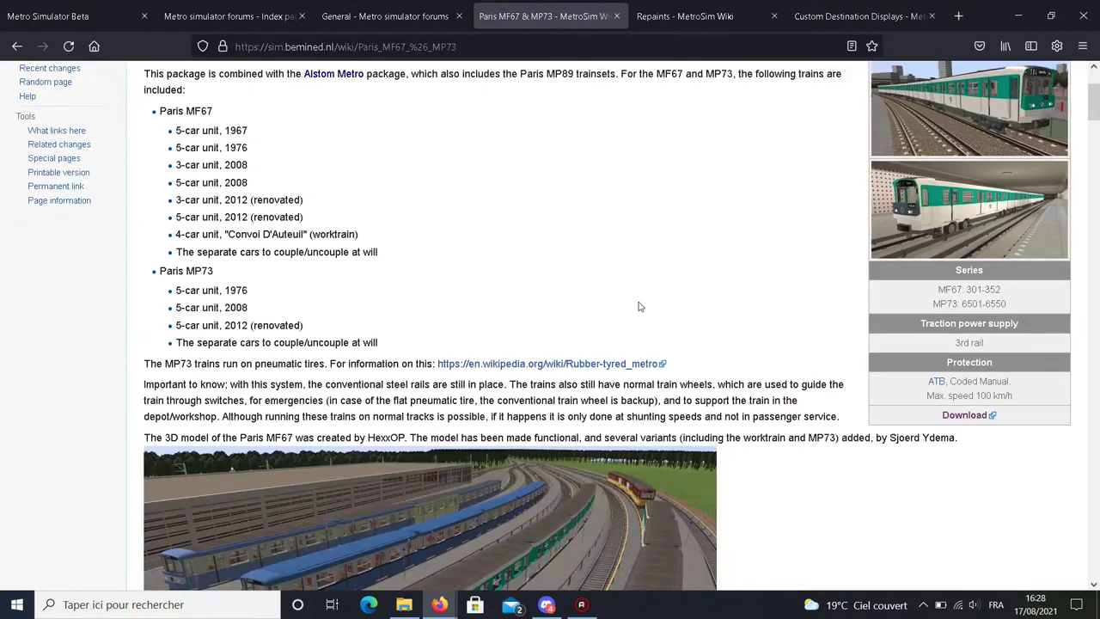
scroll(644, 297, "up", 4)
scroll(193, 155, "down", 4)
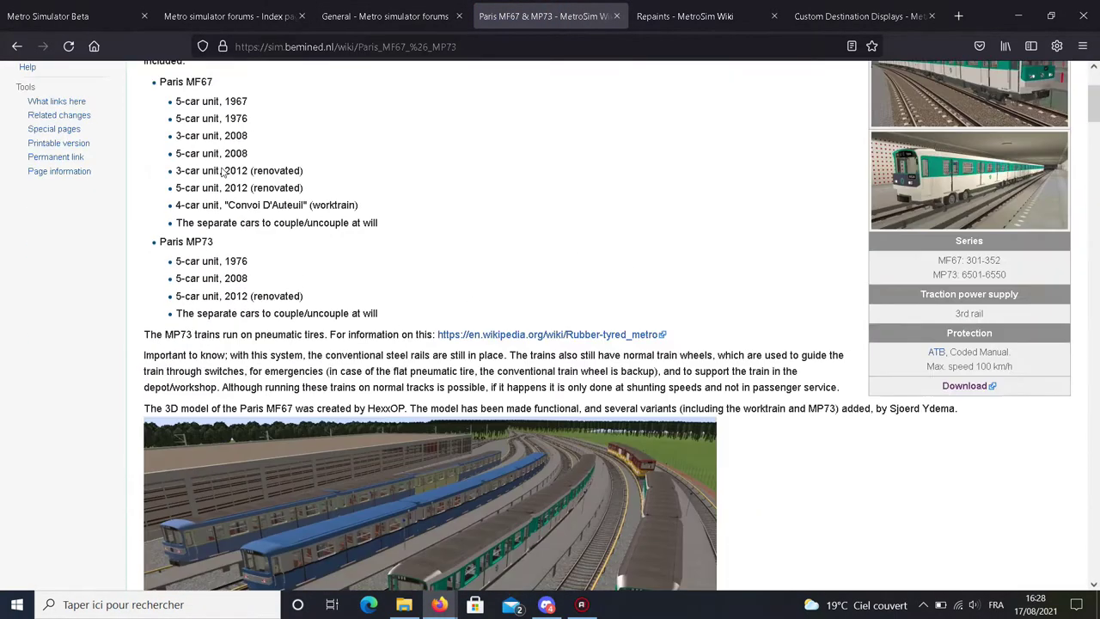
scroll(223, 170, "up", 3)
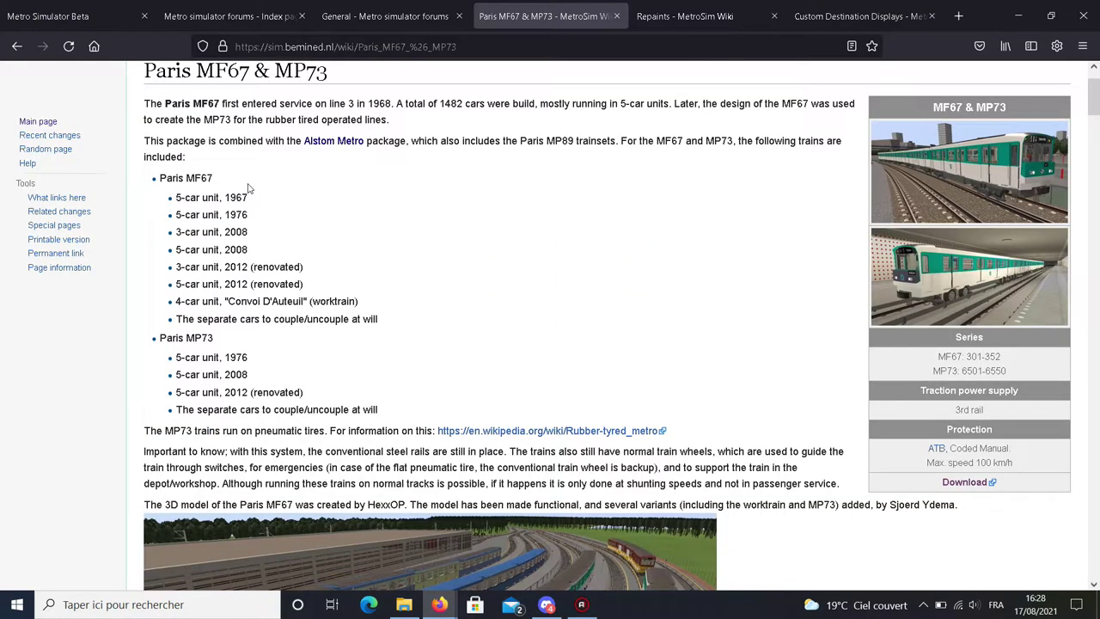
Read the MF67 and MP73 operation notes on light signalling, train consists, and spawning separate carriages or complete trains.
scroll(296, 155, "down", 18)
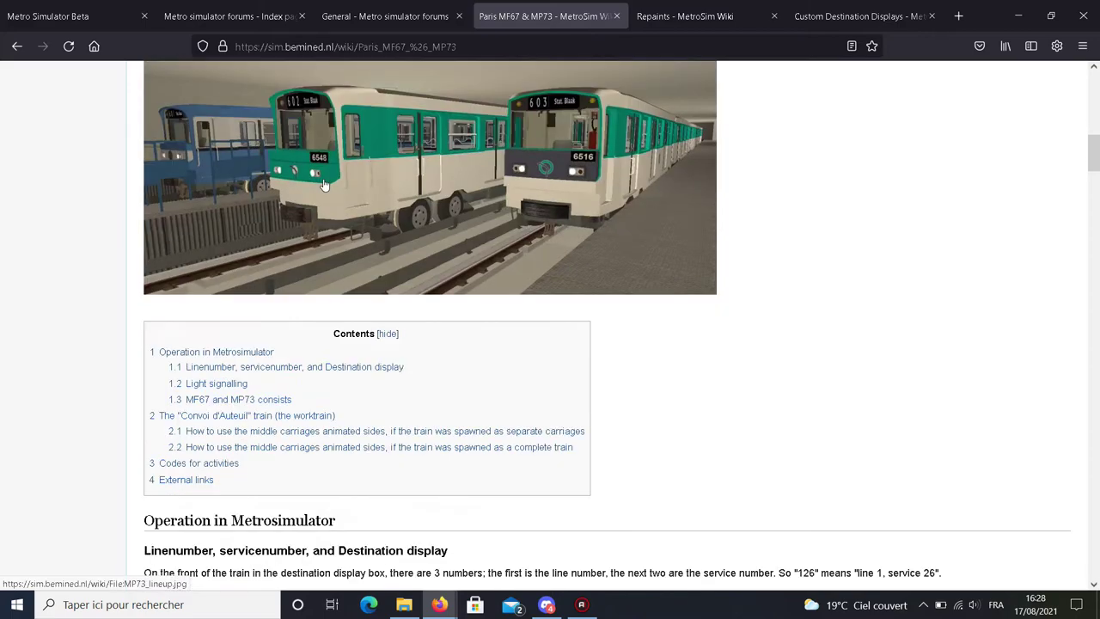
scroll(327, 180, "down", 11)
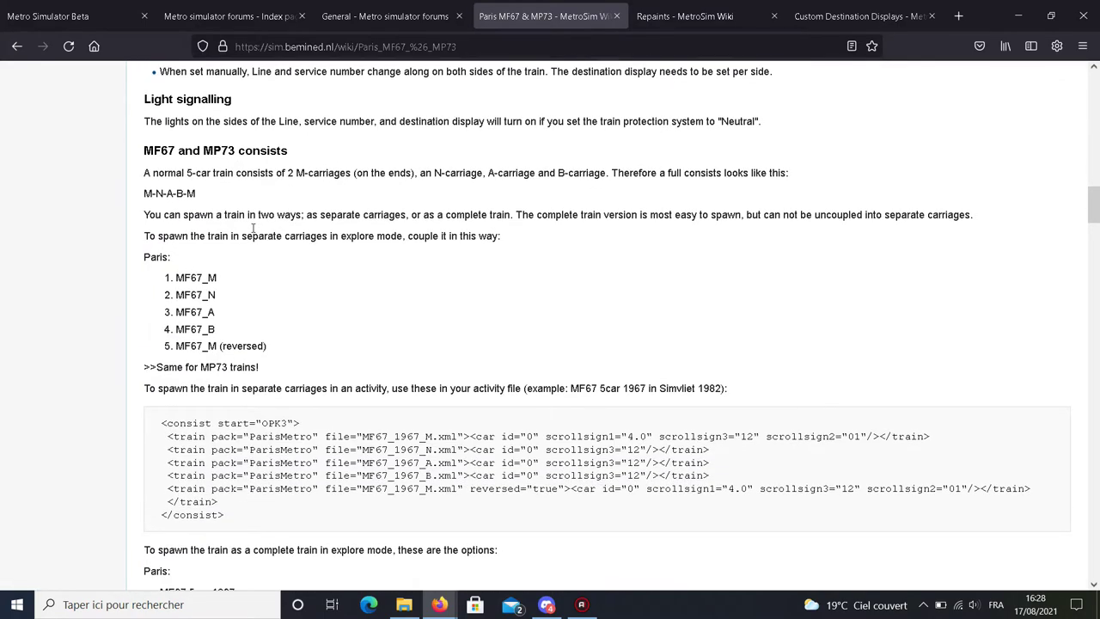
scroll(223, 204, "up", 3)
scroll(215, 327, "down", 4)
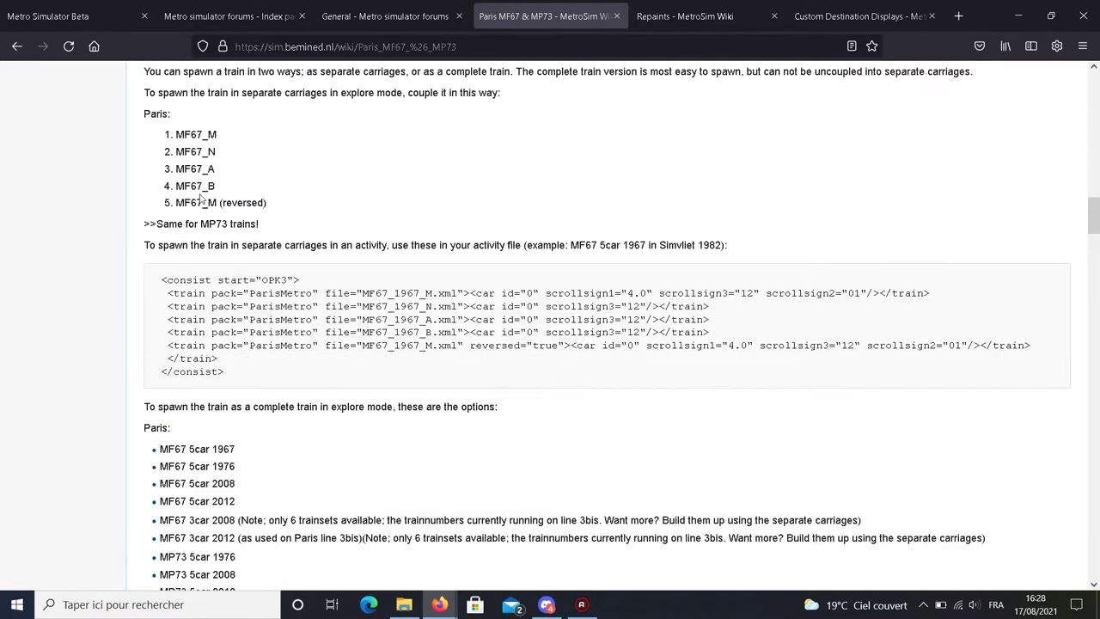
scroll(222, 153, "down", 6)
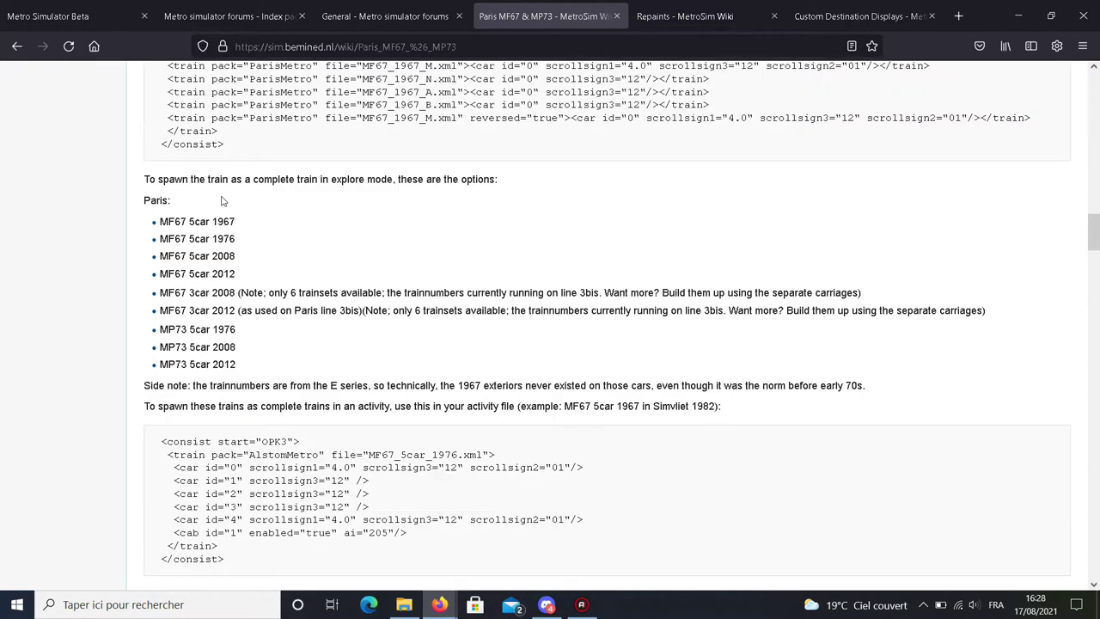
scroll(219, 146, "up", 10)
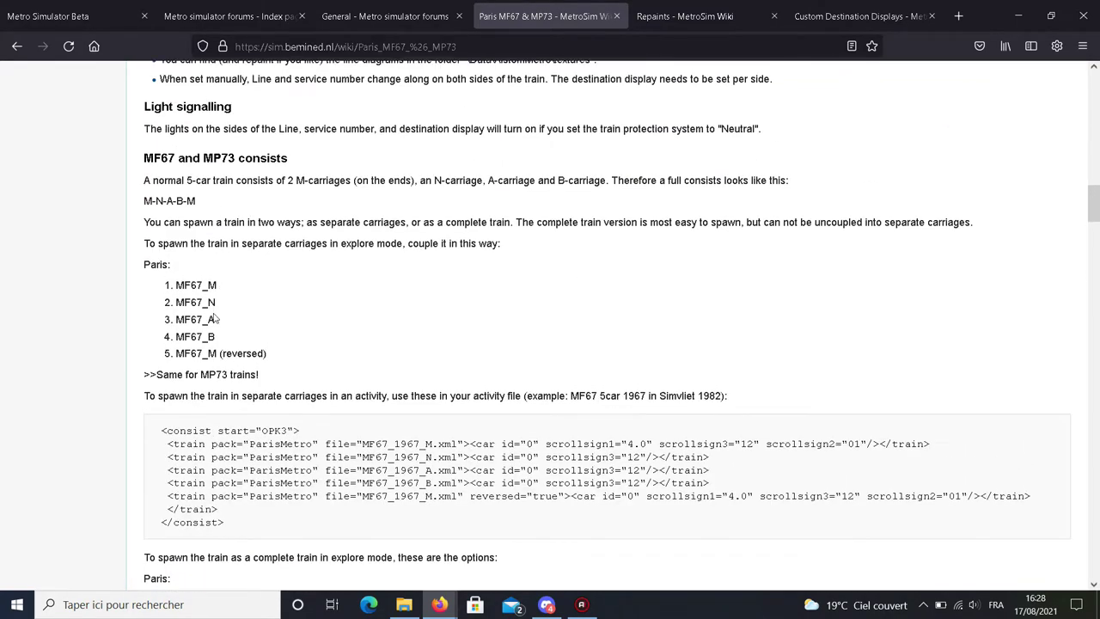
Read how to spawn the MF67 and MP73 as separate carriages or complete trains in explore mode and activity files.
scroll(278, 258, "down", 2)
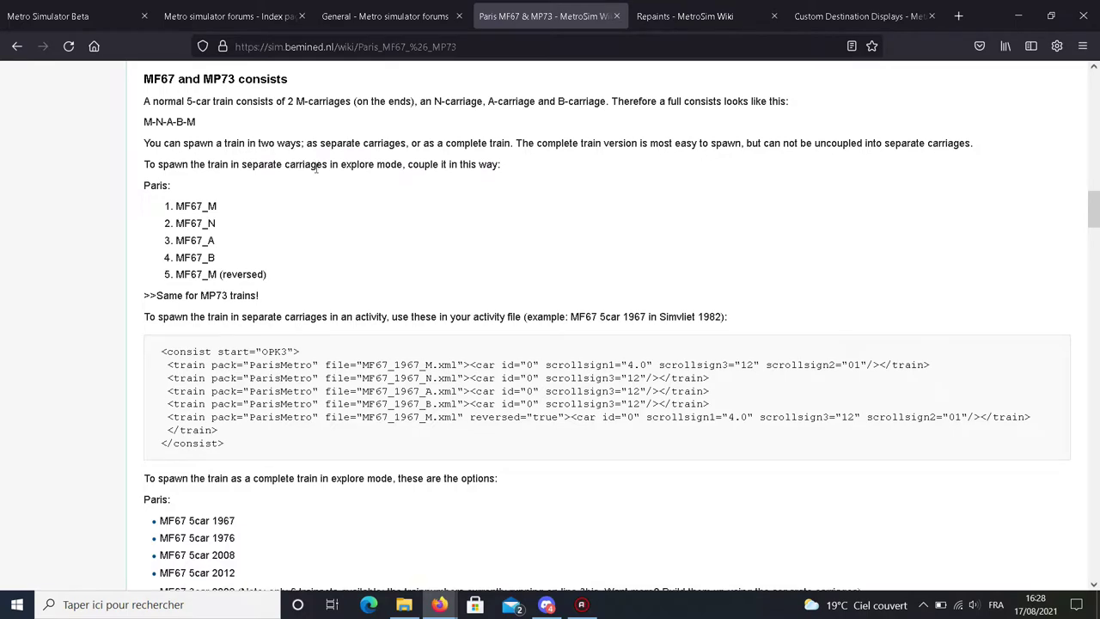
scroll(383, 154, "down", 2)
scroll(189, 266, "up", 4)
scroll(344, 225, "down", 2)
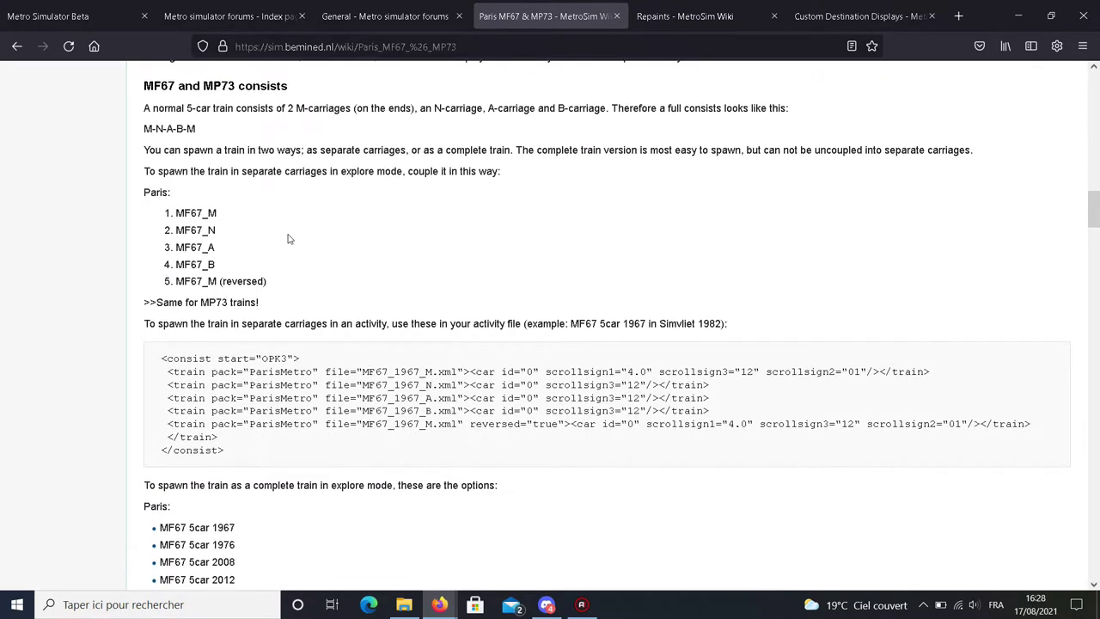
scroll(220, 227, "down", 2)
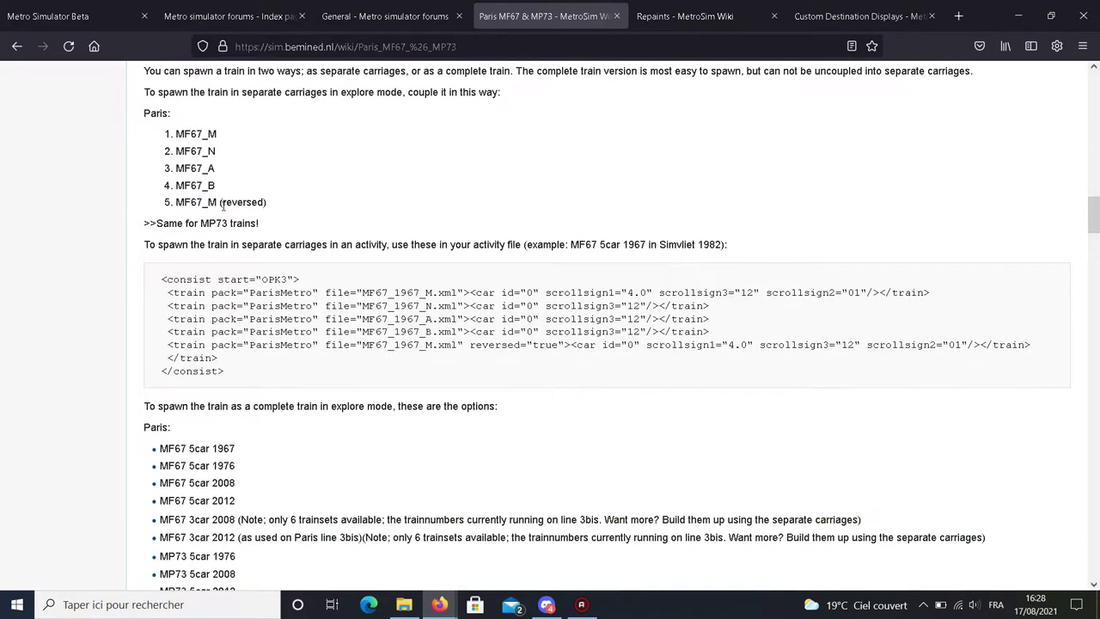
scroll(232, 197, "down", 2)
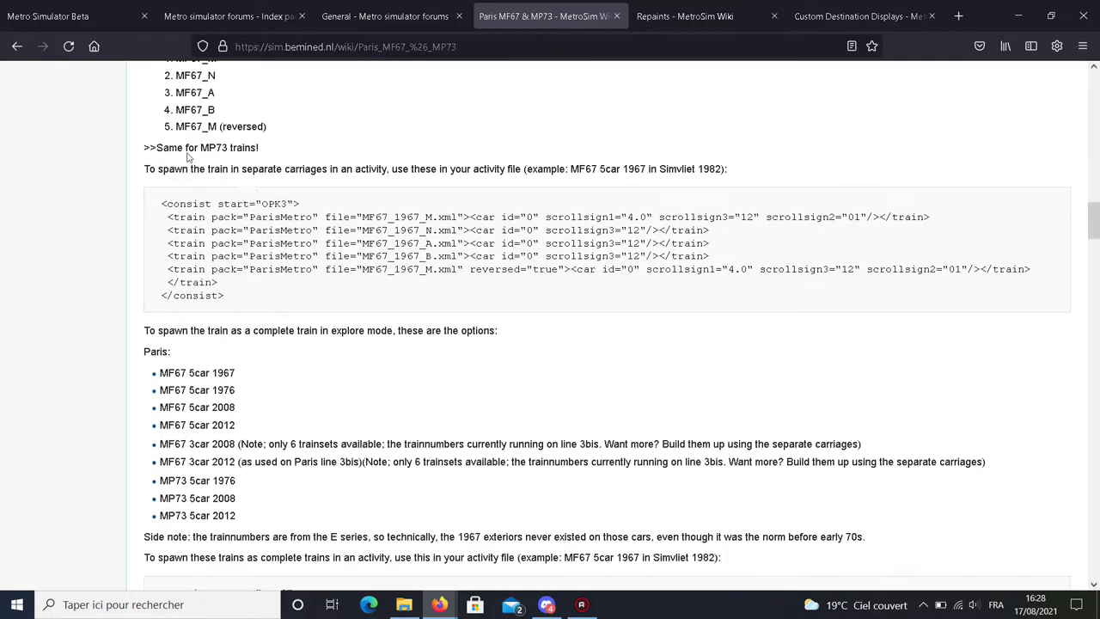
scroll(283, 179, "down", 4)
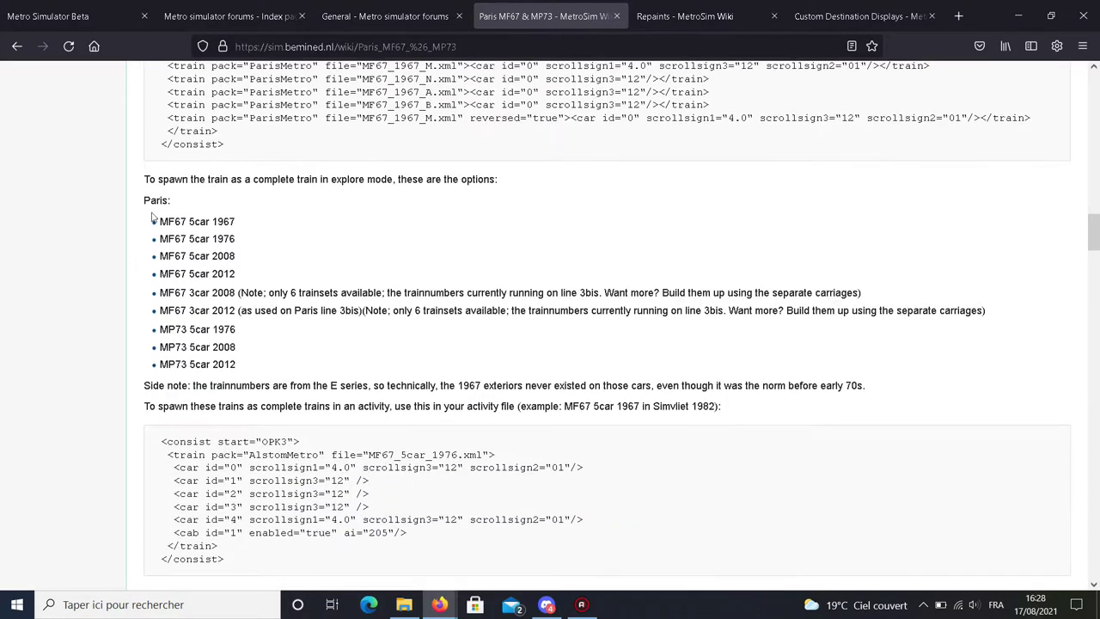
scroll(220, 325, "down", 6)
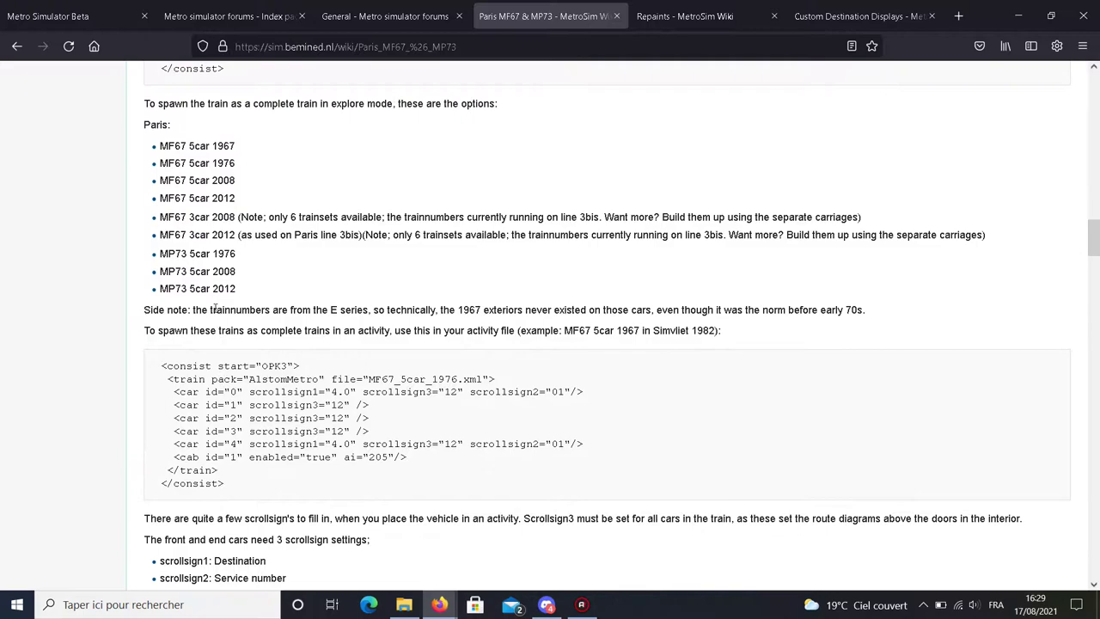
left_click_drag(280, 222, 521, 342)
left_click(368, 292)
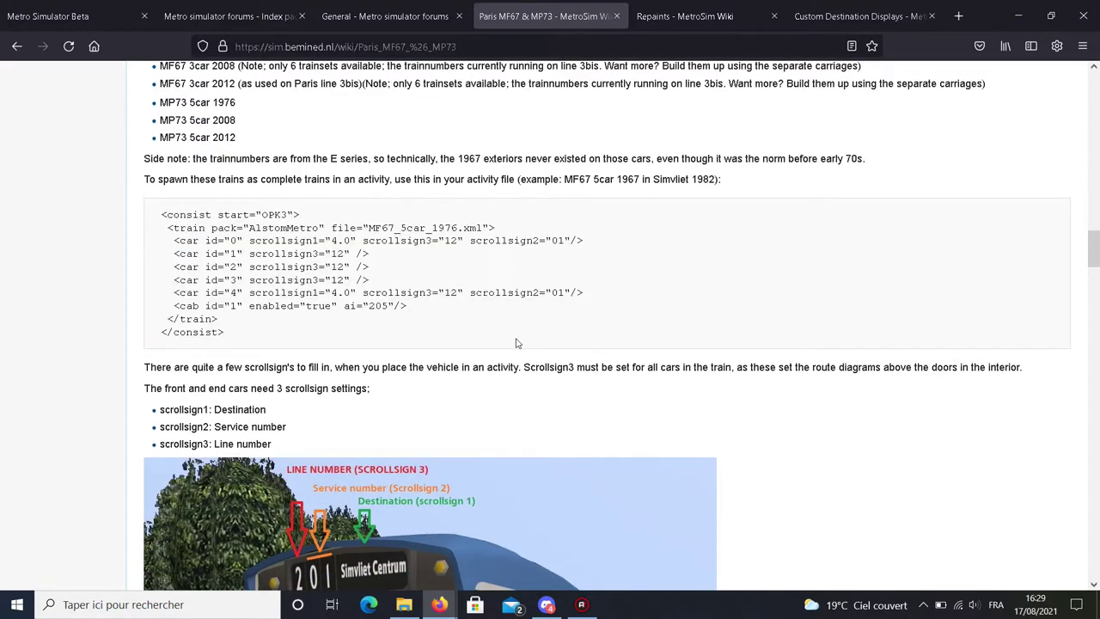
Examine the activity code examples and the annotated train picture explaining the destination, service number and line number scrollsigns.
scroll(365, 295, "down", 4)
scroll(365, 295, "up", 11)
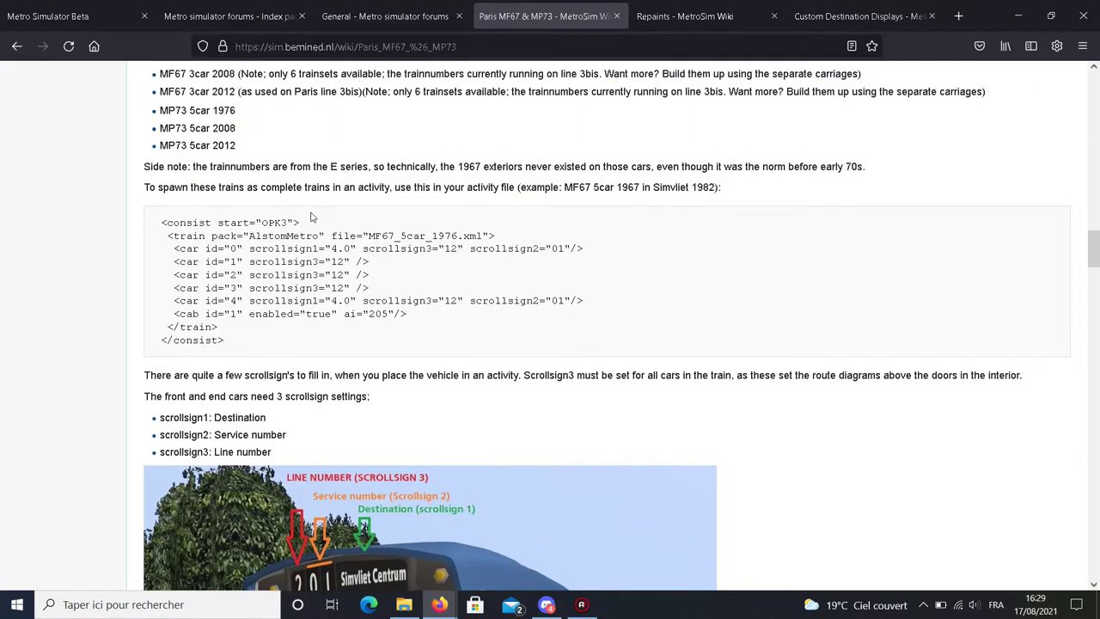
scroll(361, 346, "down", 6)
scroll(396, 370, "up", 14)
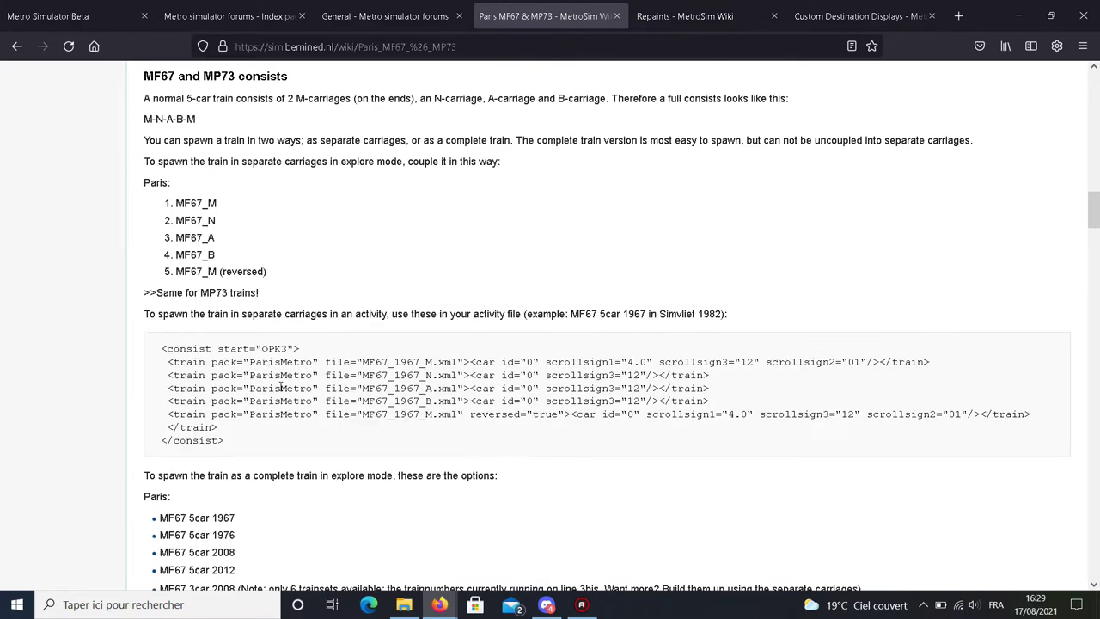
scroll(431, 392, "down", 14)
scroll(431, 392, "down", 16)
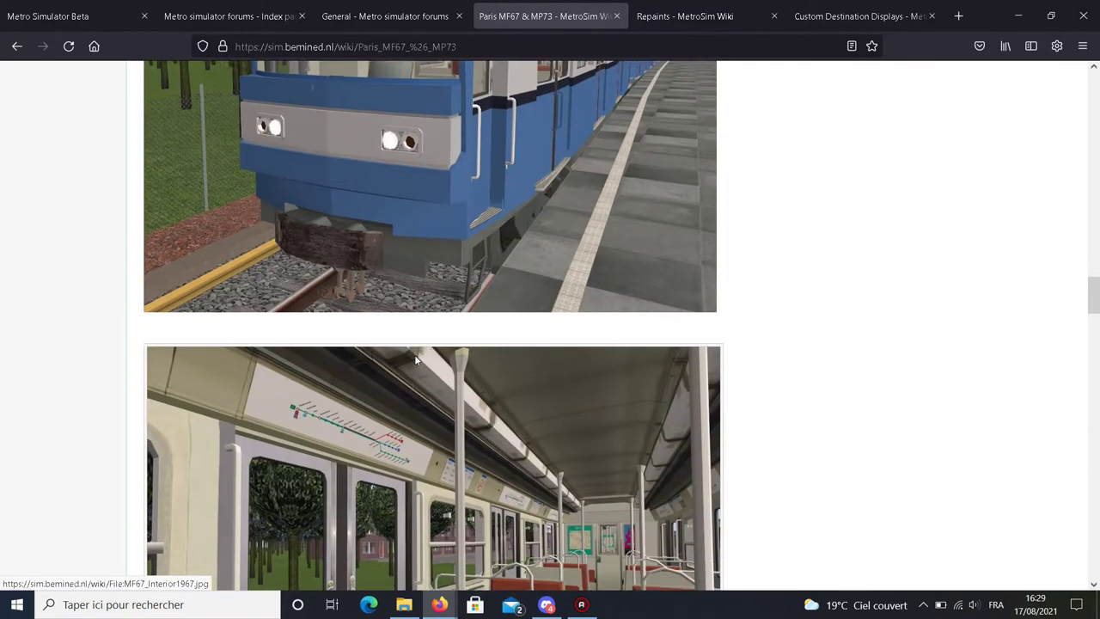
scroll(414, 354, "up", 10)
scroll(353, 335, "down", 4)
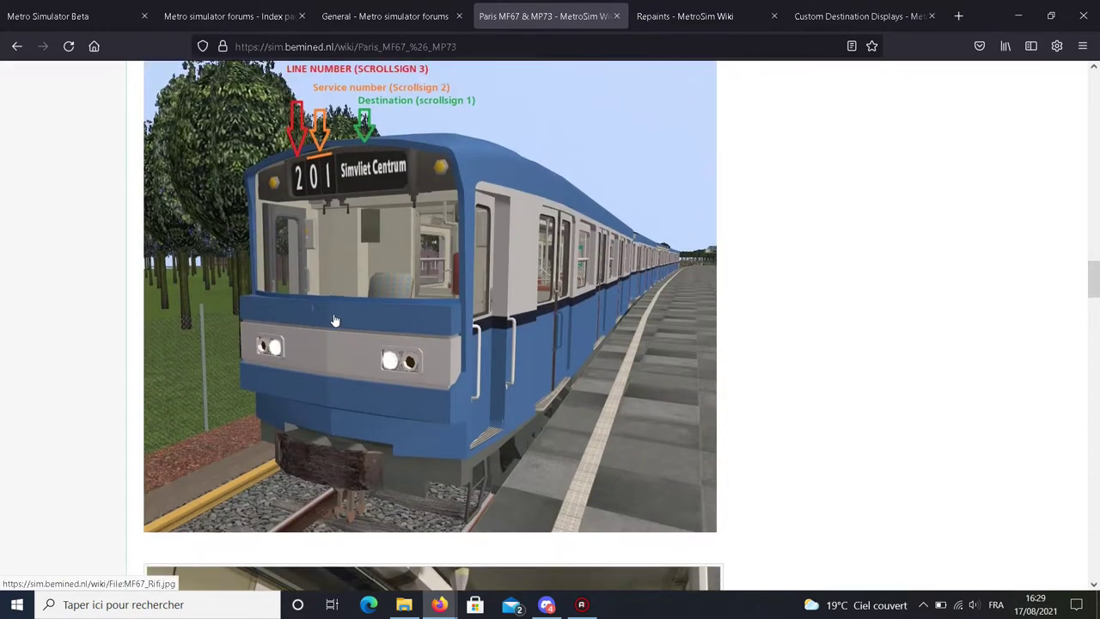
scroll(374, 326, "up", 4)
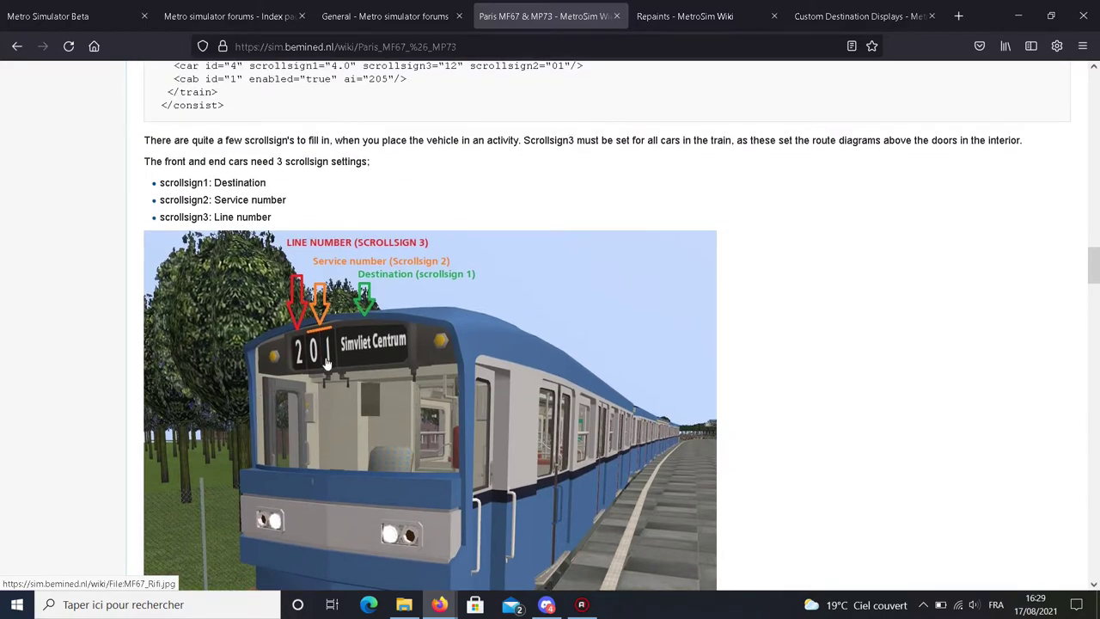
scroll(286, 343, "down", 20)
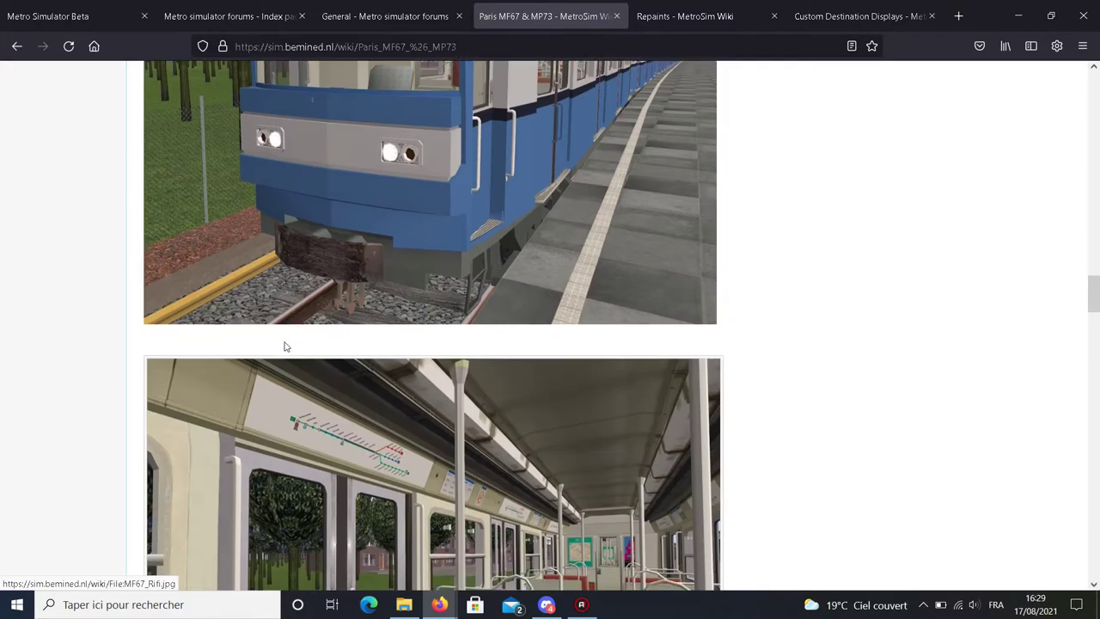
Skim the Auteuil worktrain section and remaining carriage codes down to the external links, and return to the page's introduction.
scroll(286, 348, "down", 15)
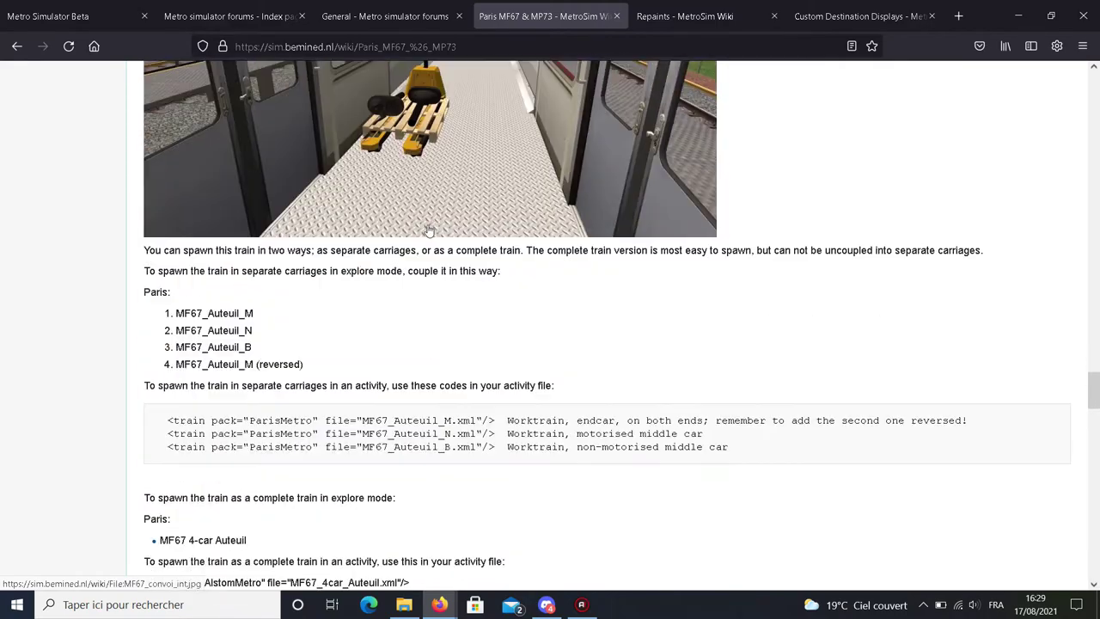
scroll(567, 245, "down", 20)
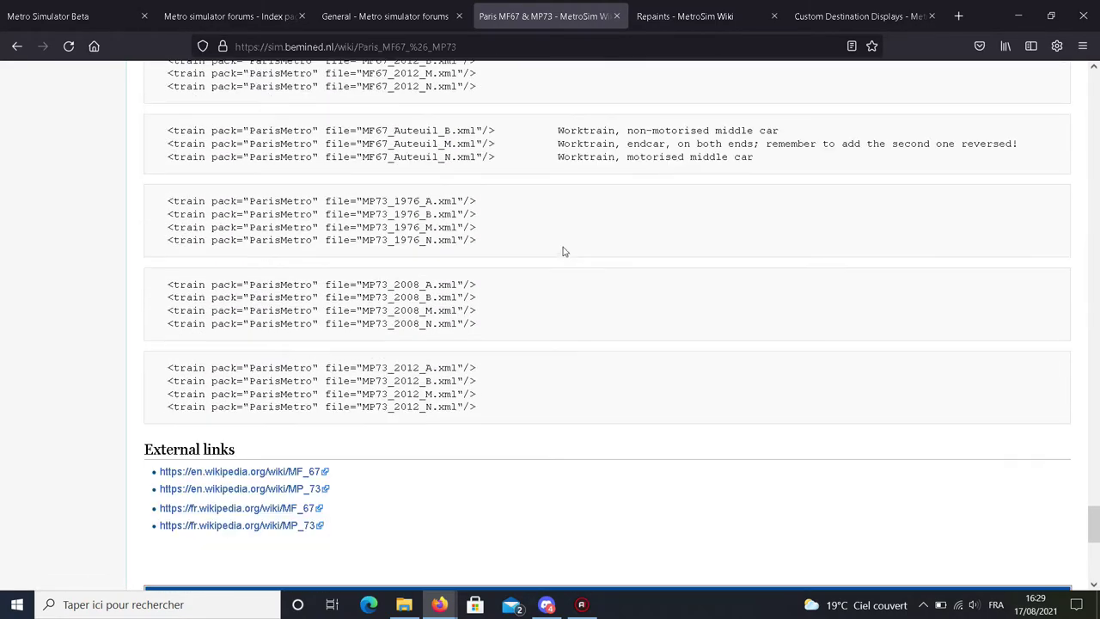
scroll(533, 284, "up", 5)
scroll(526, 294, "up", 20)
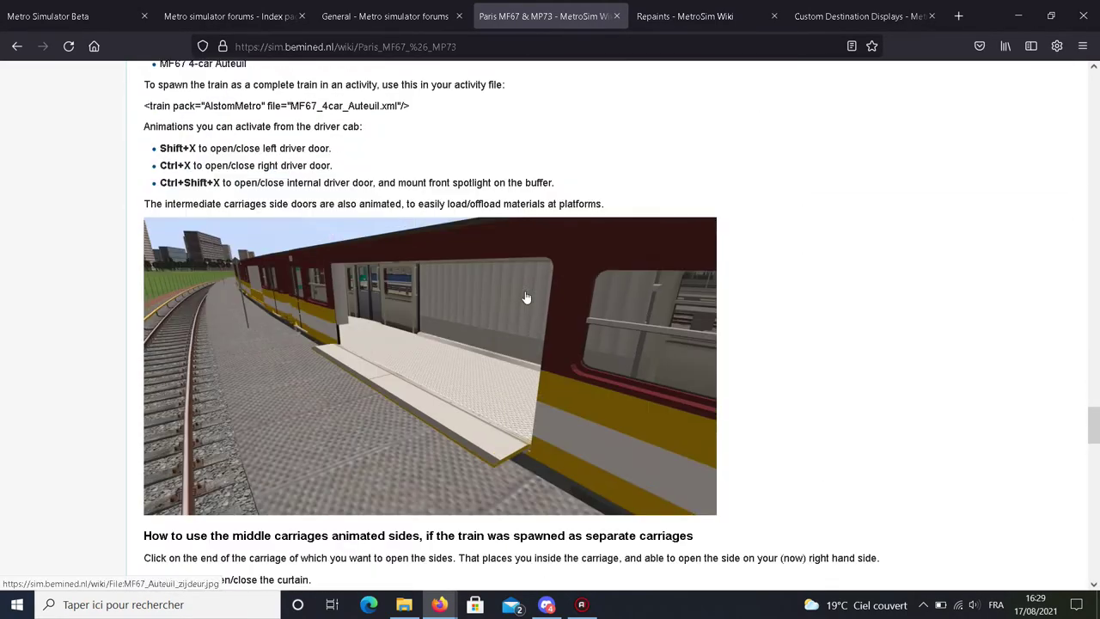
scroll(527, 296, "up", 20)
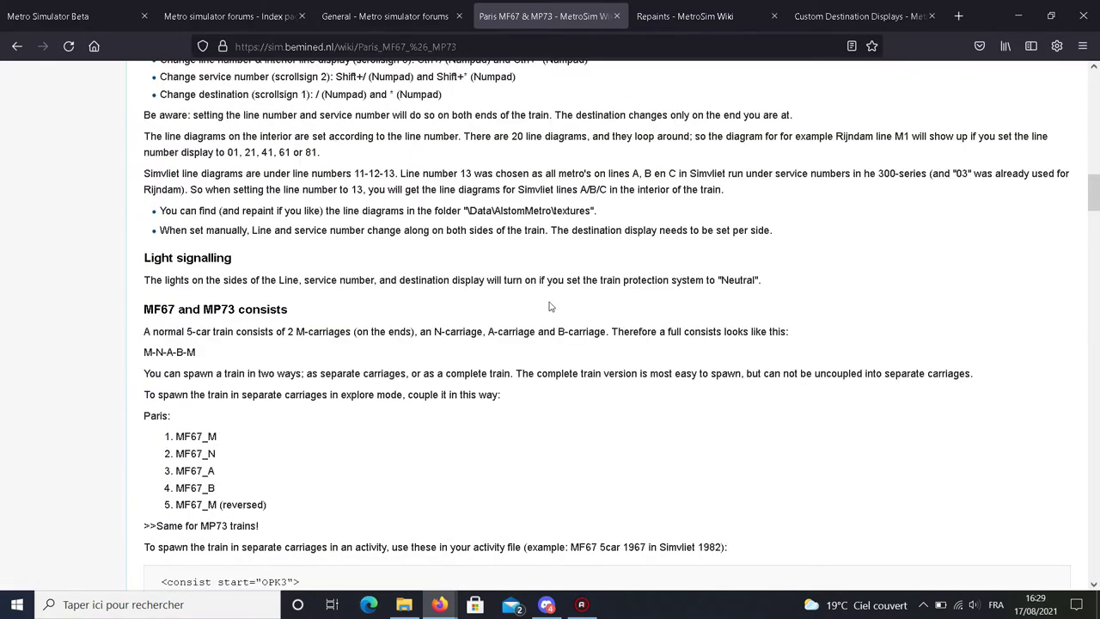
scroll(627, 161, "up", 15)
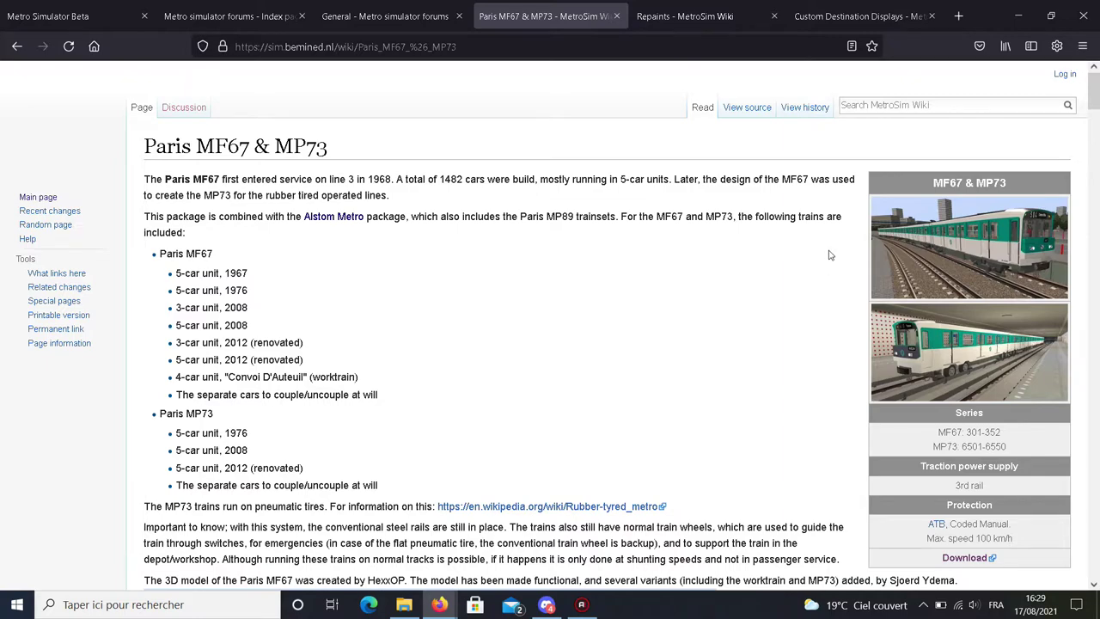
scroll(830, 255, "down", 3)
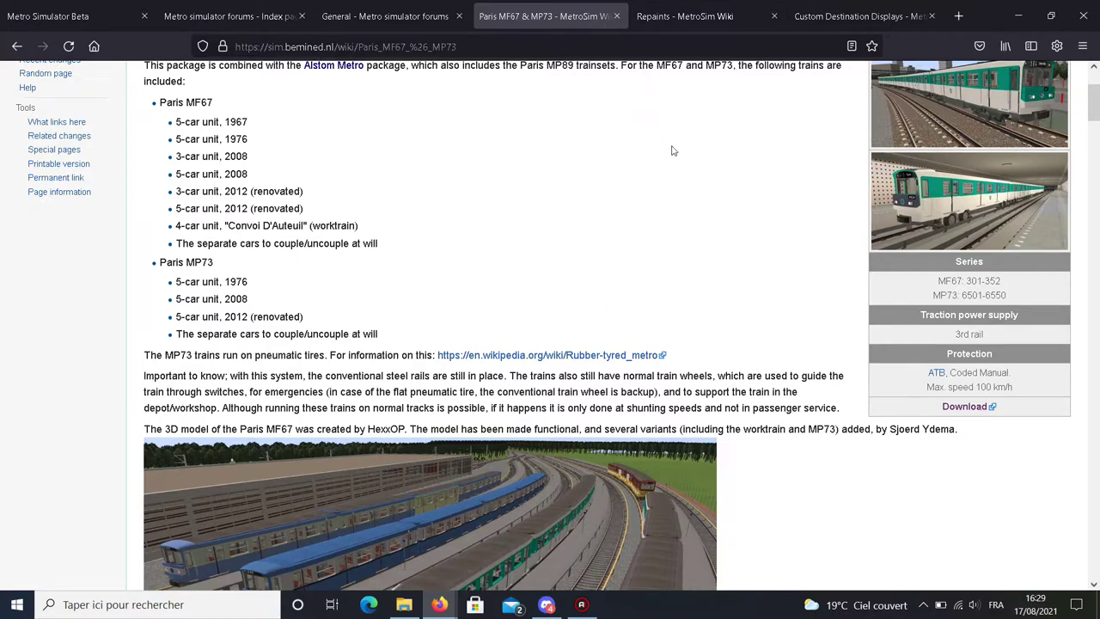
scroll(666, 145, "up", 3)
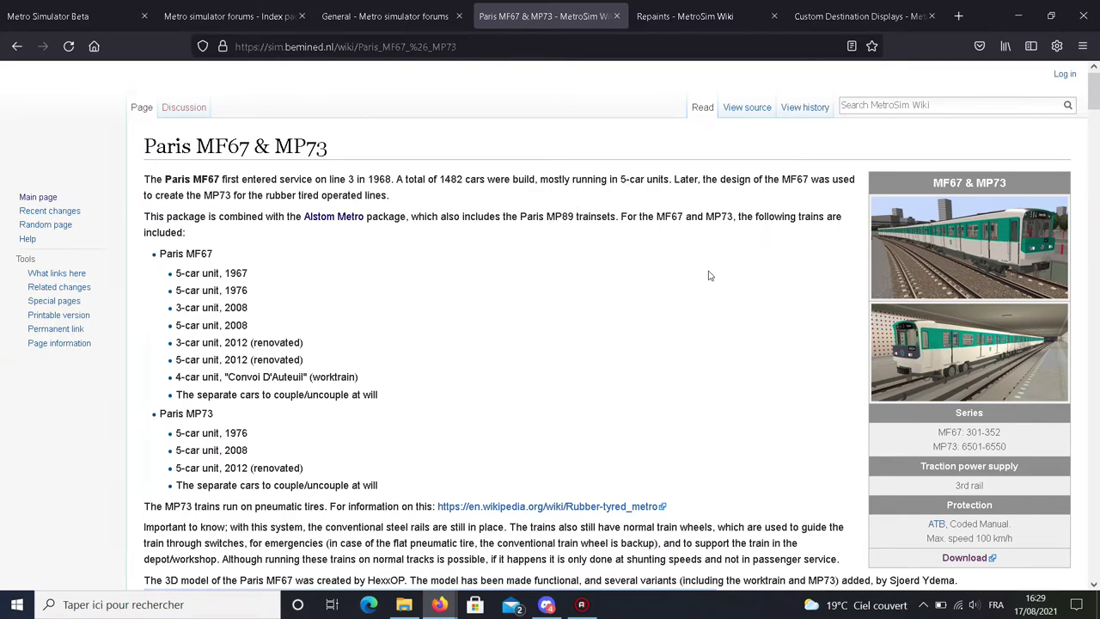
Check the downloaded add-on archives in the MSB Tuto folder and return to the MetroSim Wiki window in Firefox.
left_click(1017, 15)
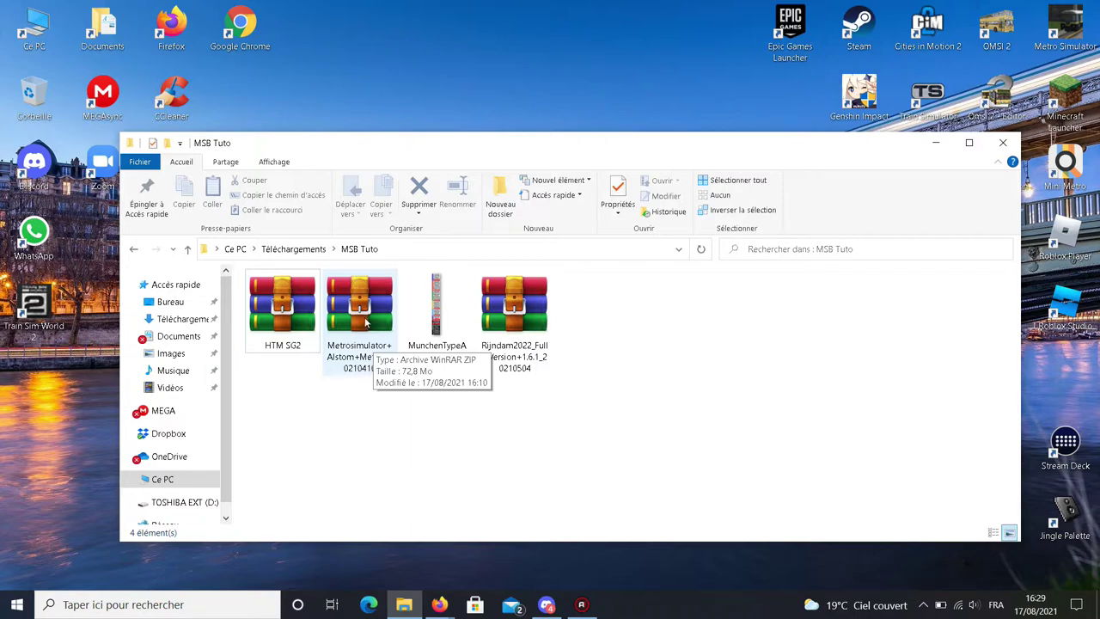
left_click(439, 604)
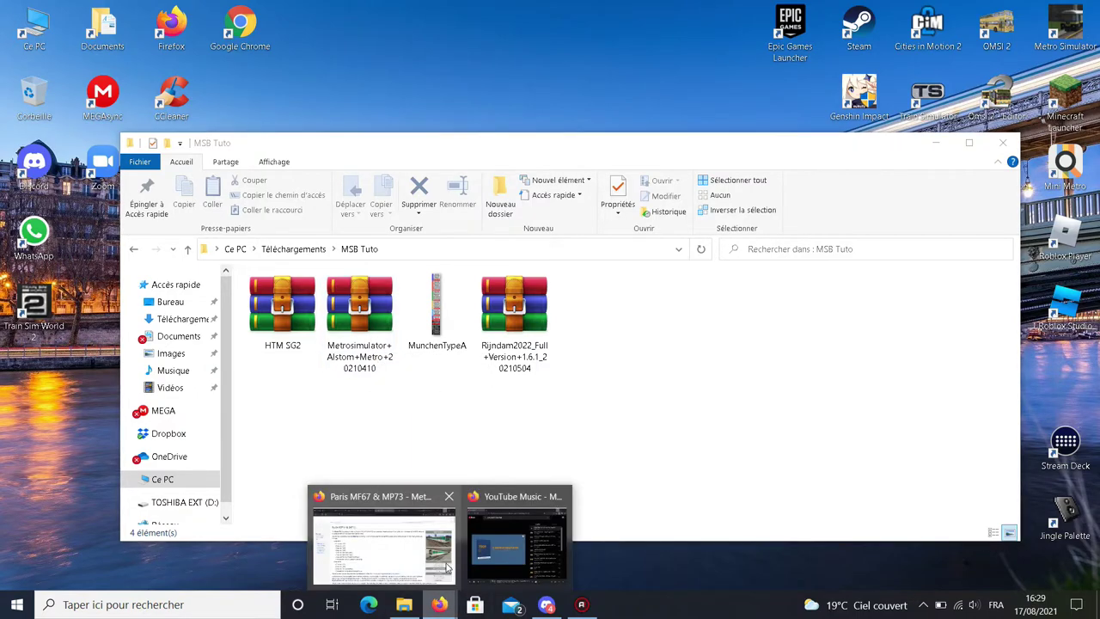
left_click(446, 568)
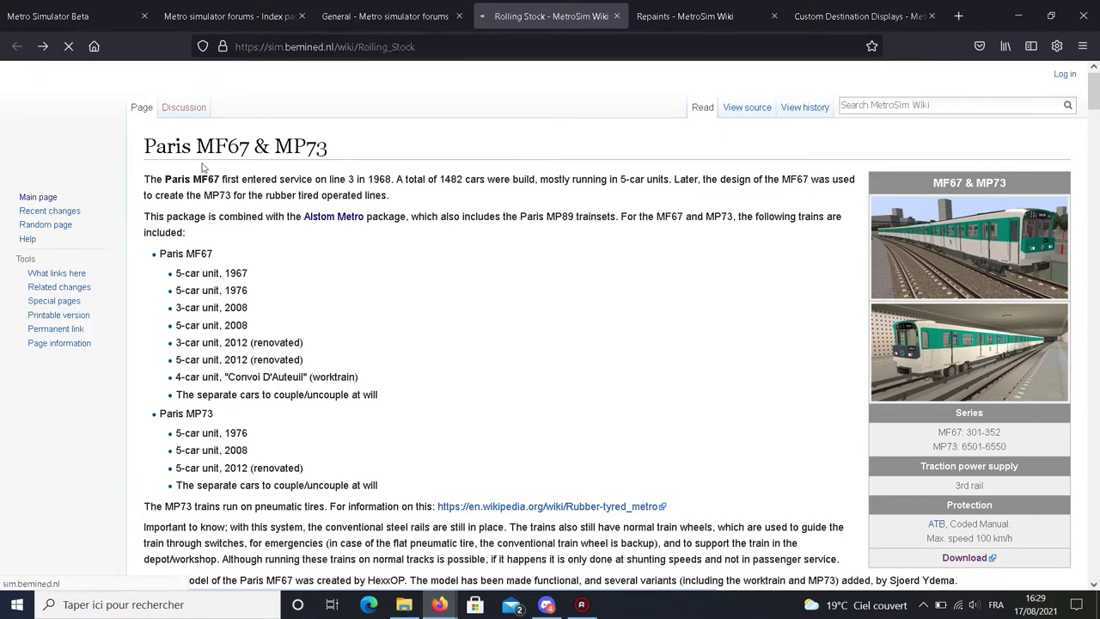
Look through the fictional and French sections of the Rolling Stock list, and switch back to the MSB Tuto folder in File Explorer.
scroll(219, 311, "down", 5)
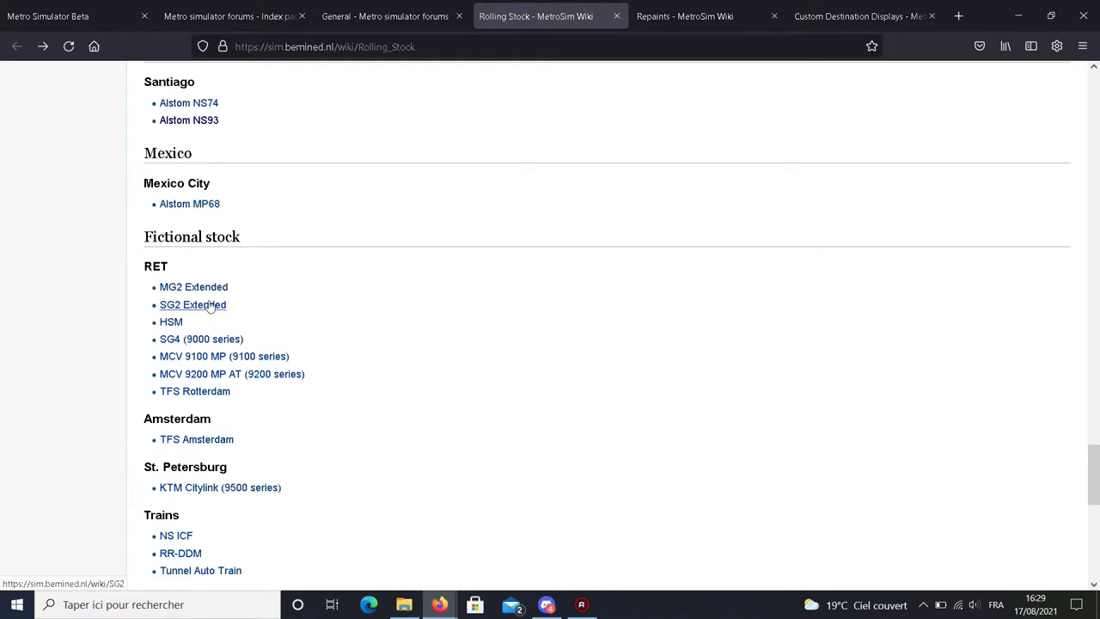
scroll(214, 304, "down", 1)
scroll(204, 212, "up", 7)
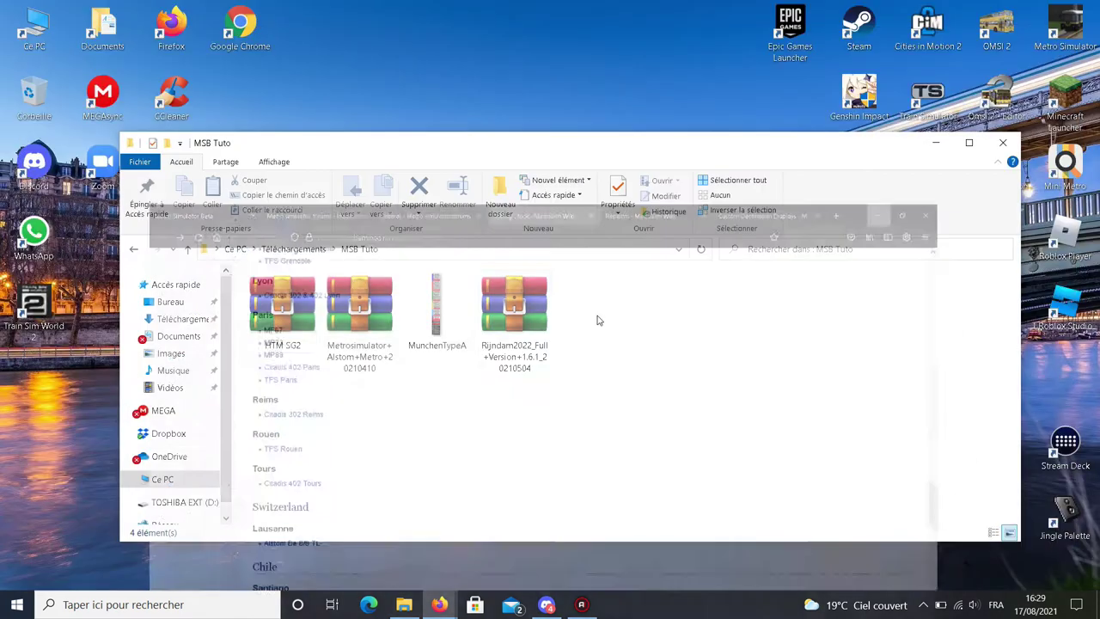
left_click(1017, 16)
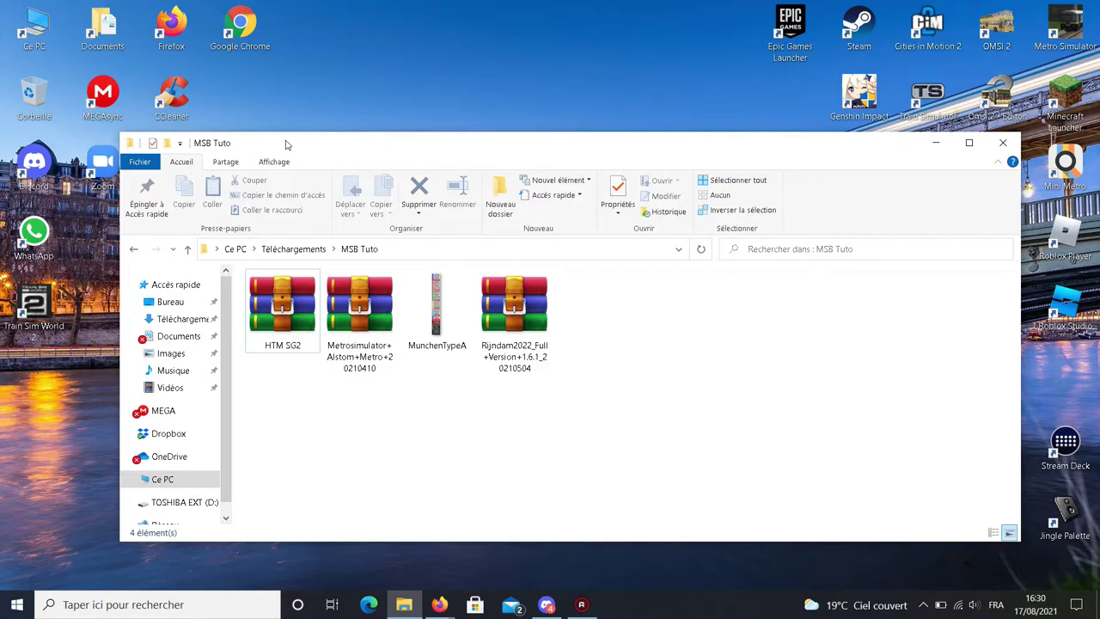
left_click_drag(299, 144, 283, 141)
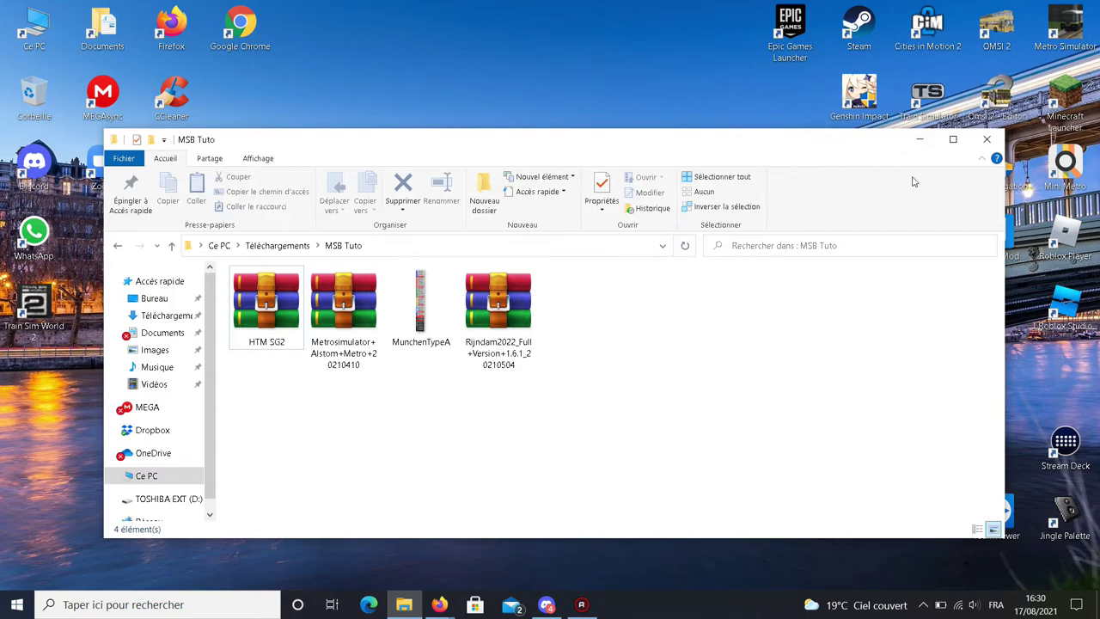
left_click(1065, 30)
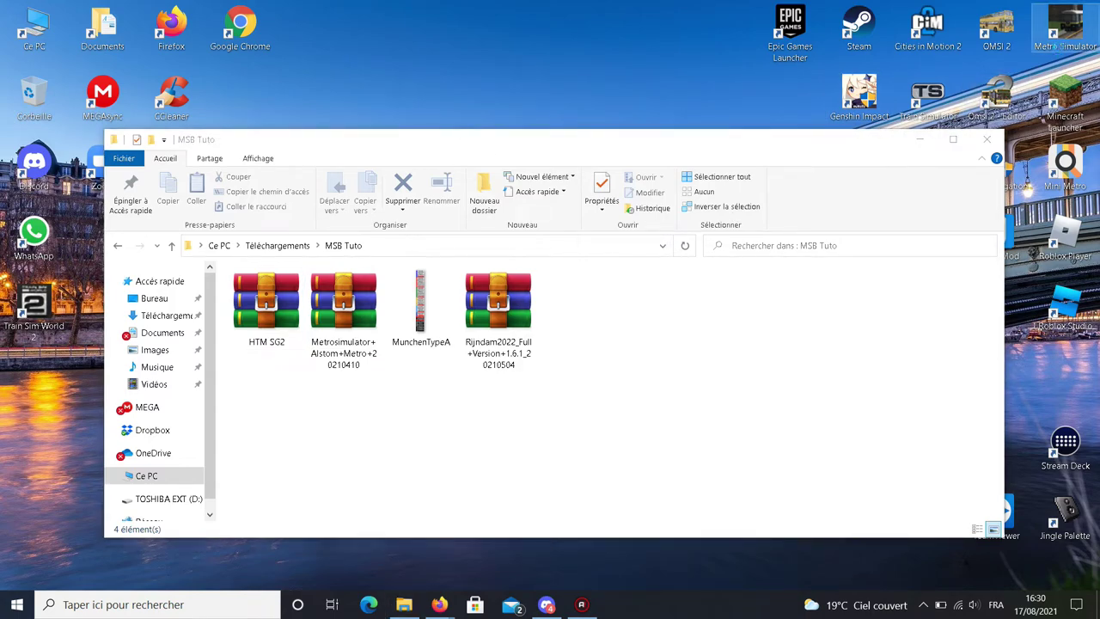
right_click(1071, 52)
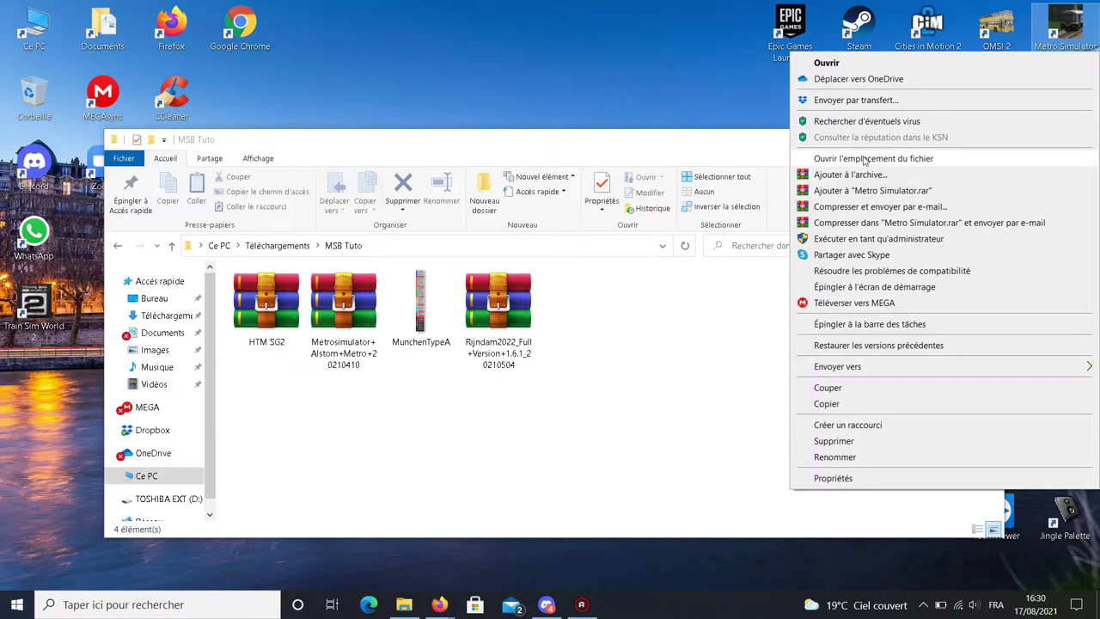
left_click(701, 114)
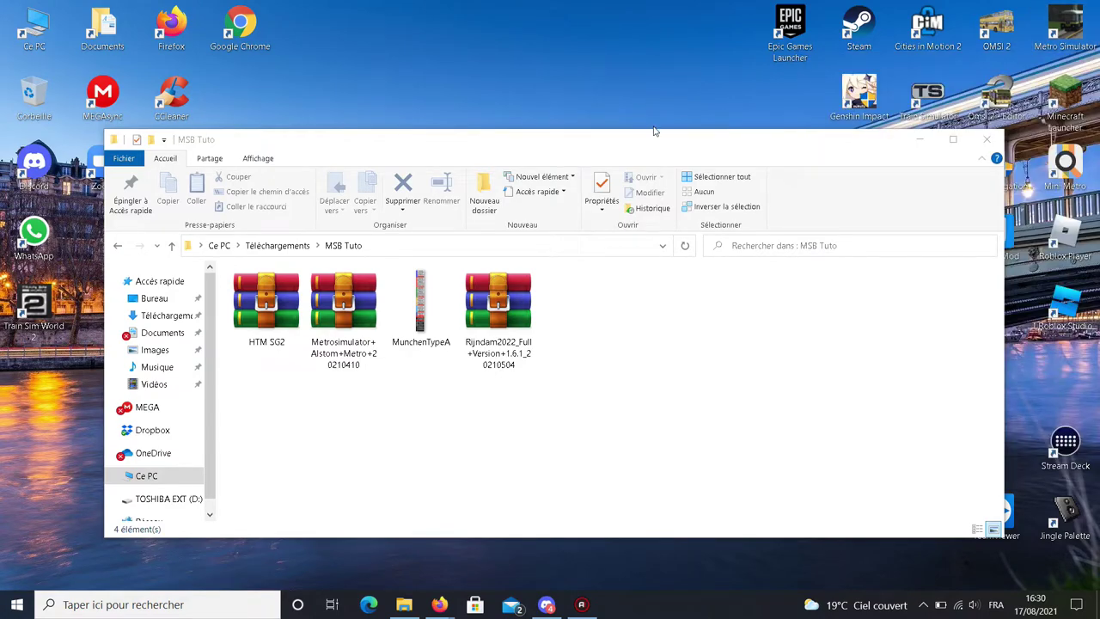
Open the Metro Simulator installation folder under Programmes on drive C: in a second File Explorer window.
key("super+e")
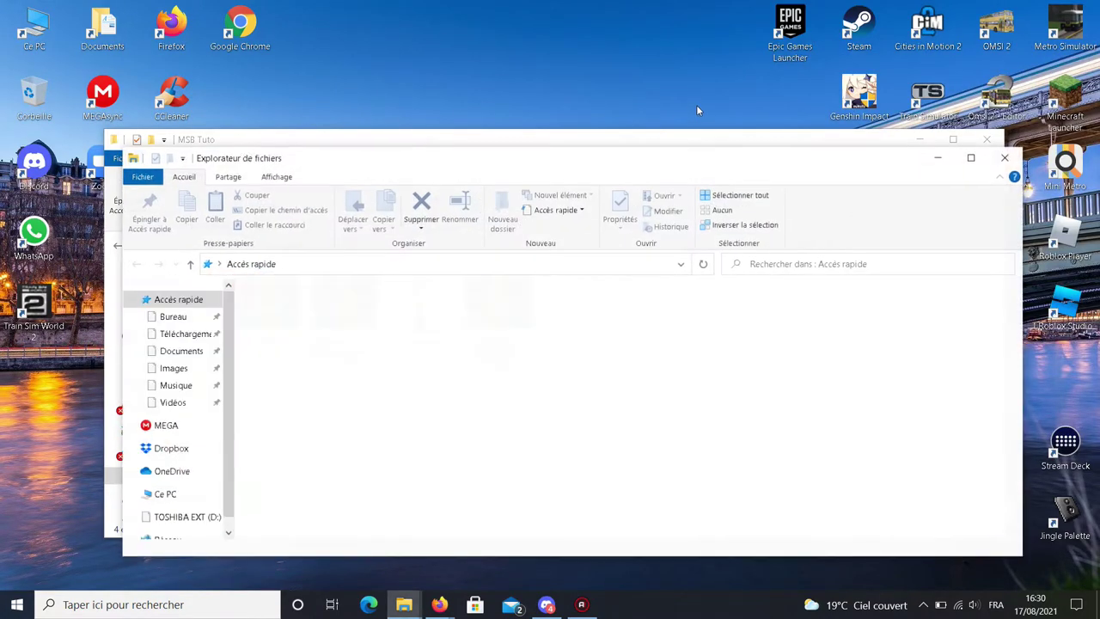
left_click(185, 497)
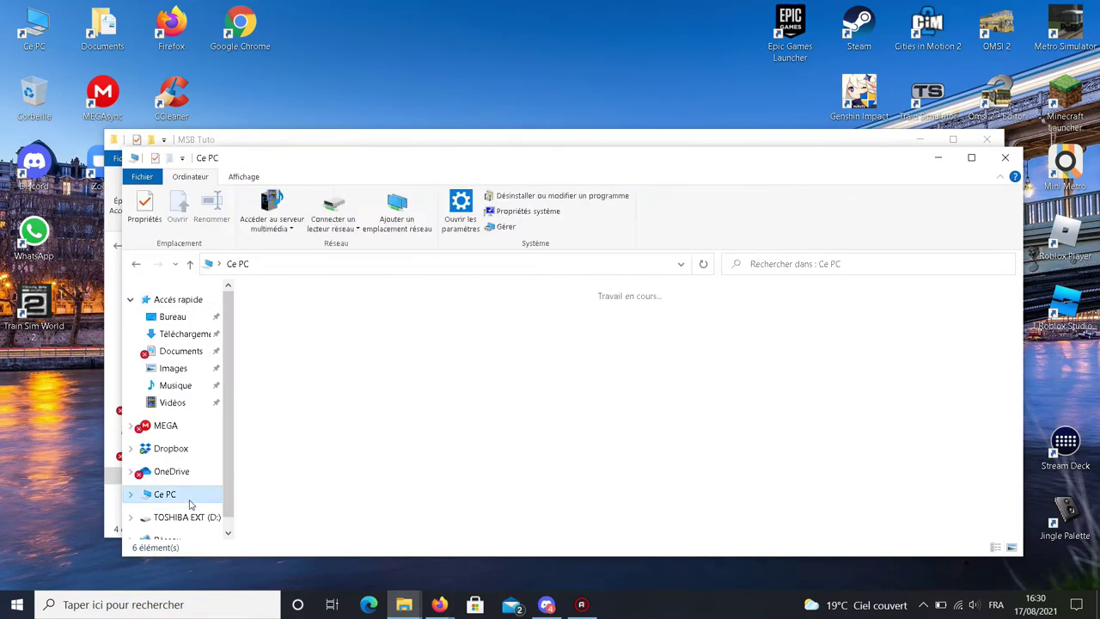
left_click(289, 479)
double_click(289, 480)
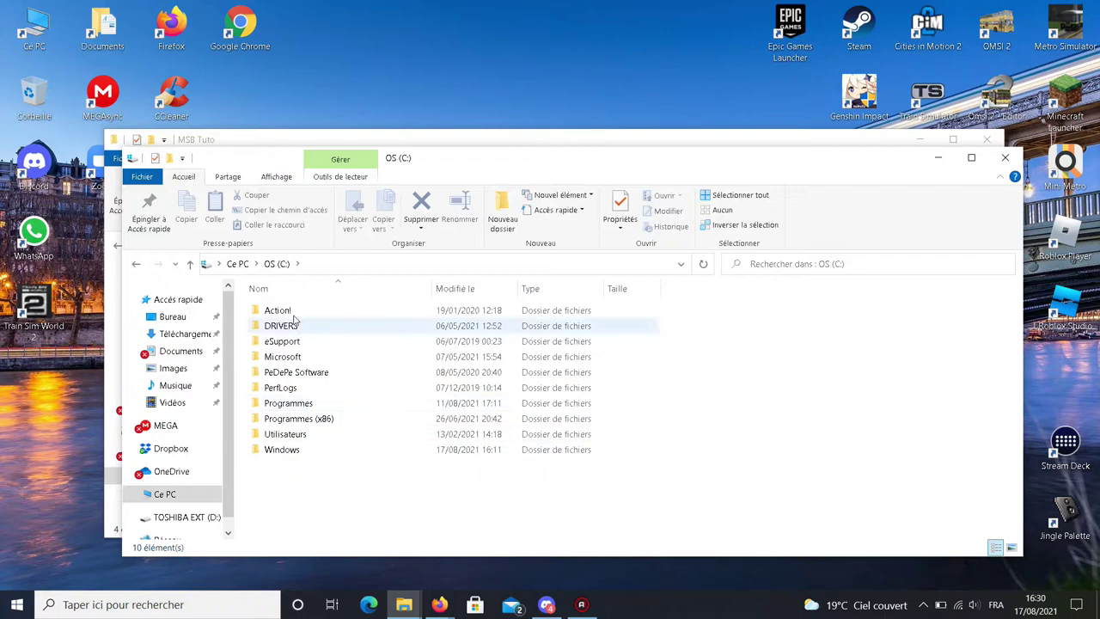
left_click(314, 402)
double_click(317, 403)
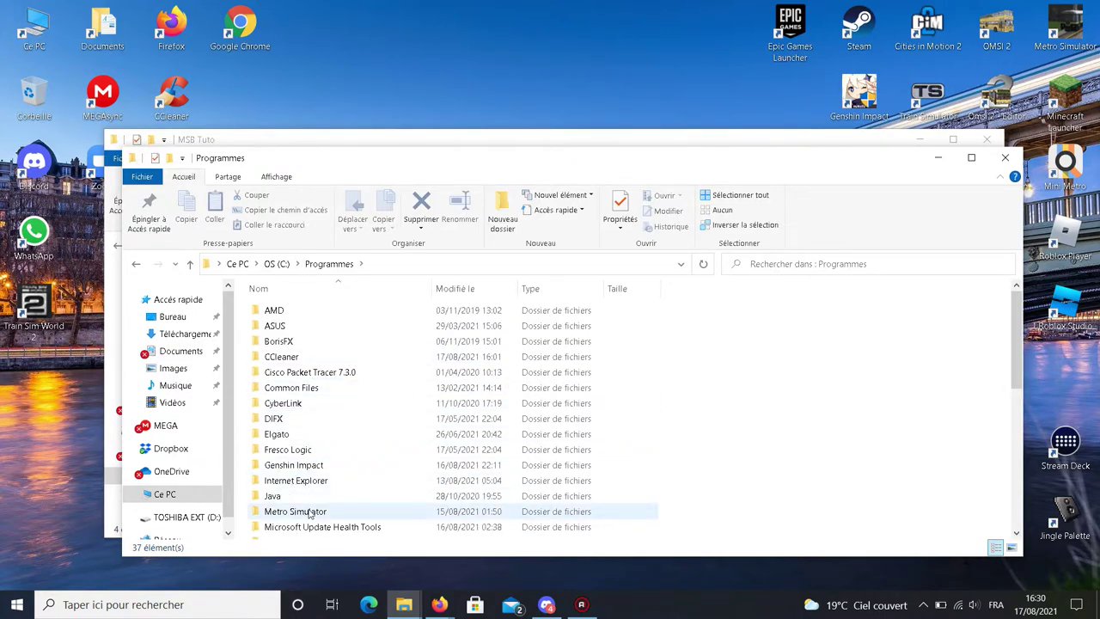
left_click(295, 513)
double_click(295, 511)
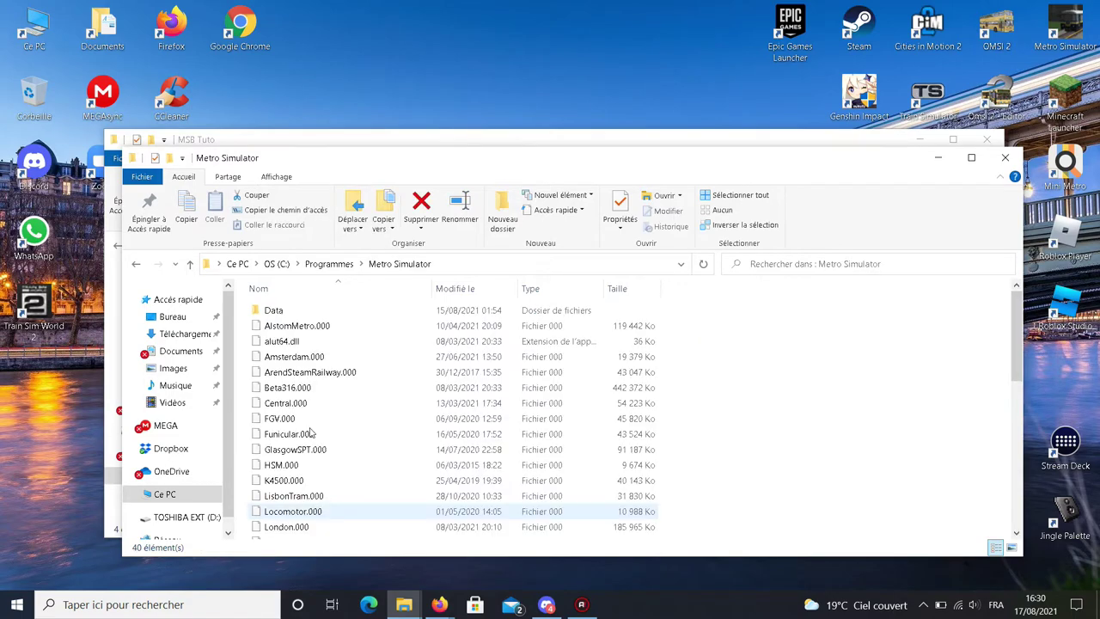
Place the MSB Tuto and Metro Simulator folder windows side by side and look through the Metro Simulator files.
left_click_drag(286, 142, 1, 150)
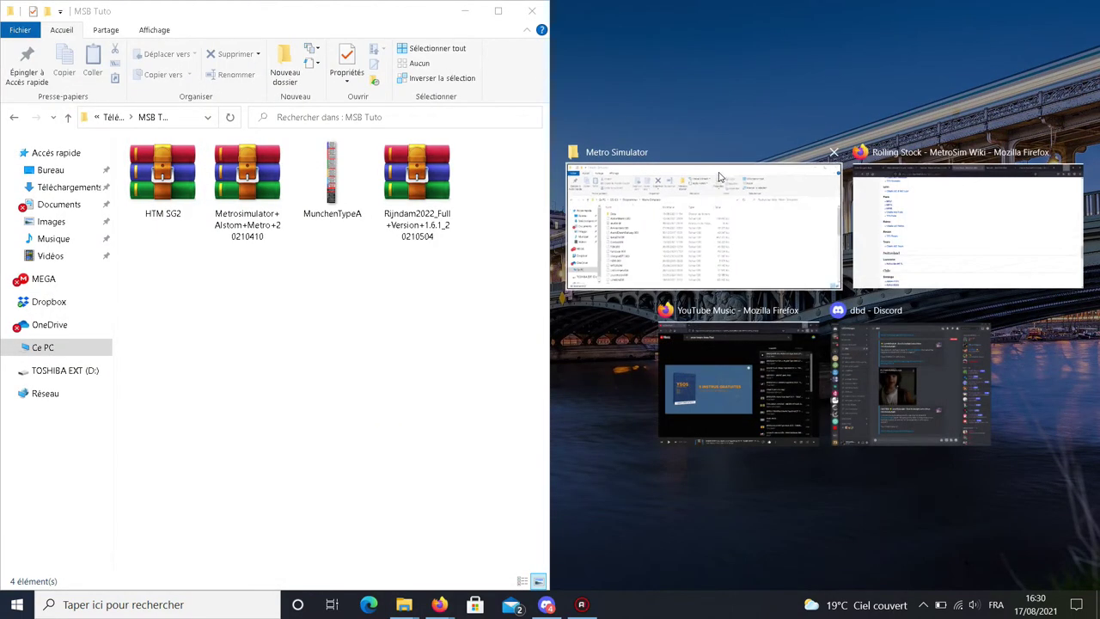
left_click(732, 200)
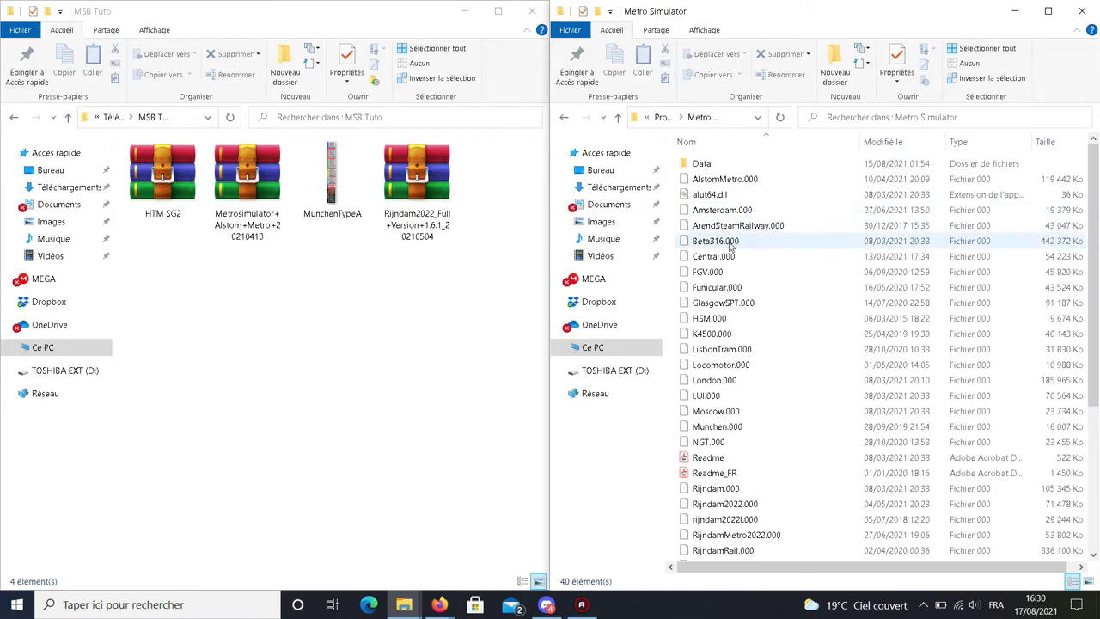
scroll(731, 287, "down", 5)
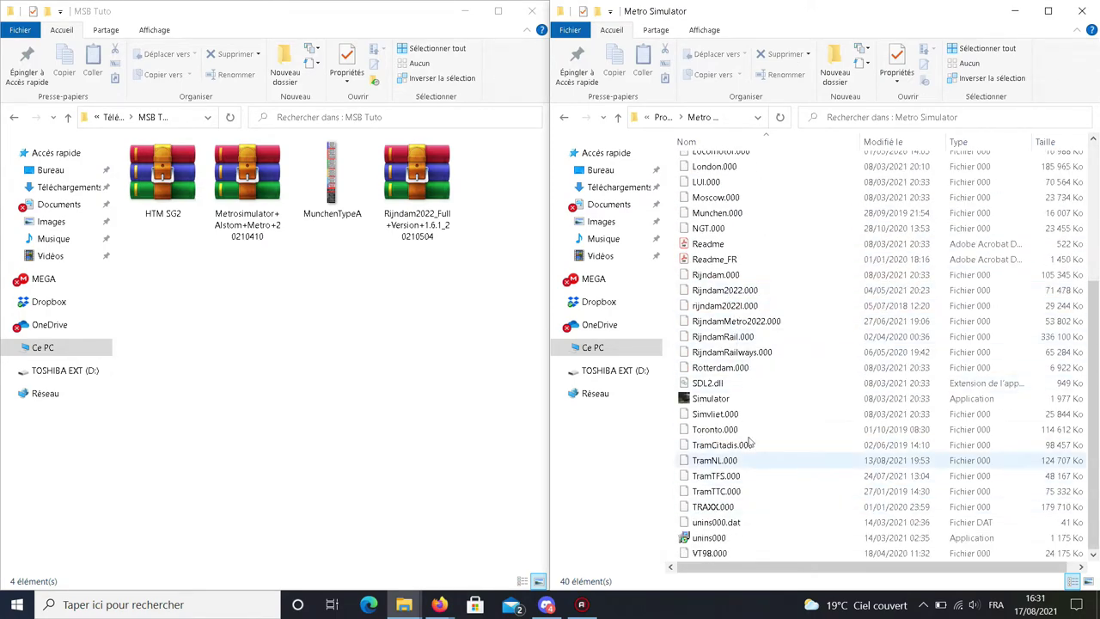
scroll(726, 275, "up", 3)
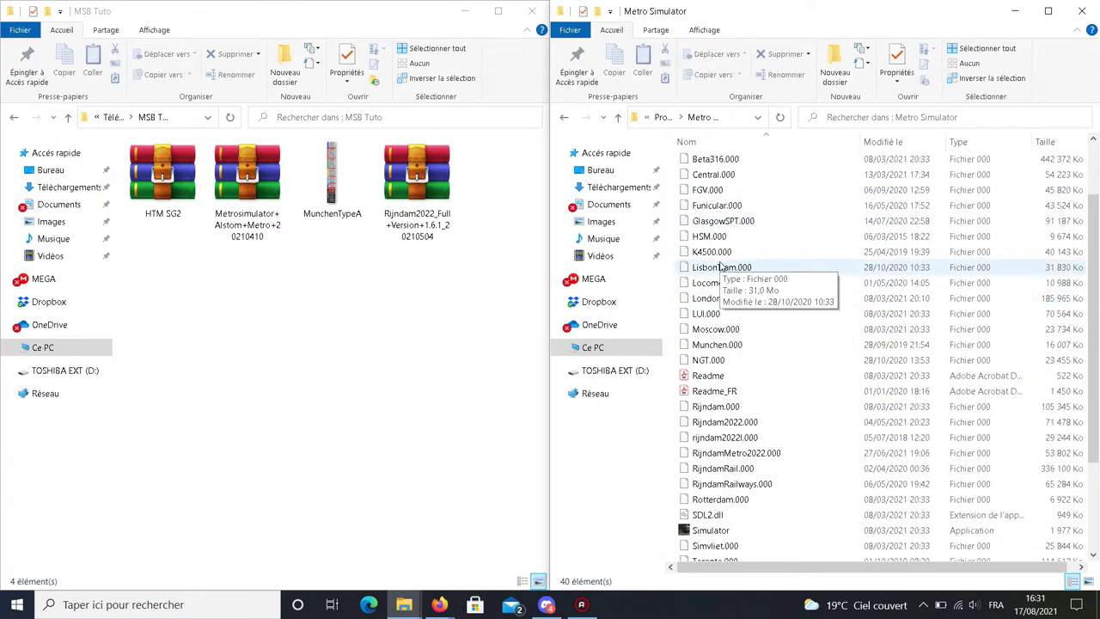
scroll(722, 271, "up", 2)
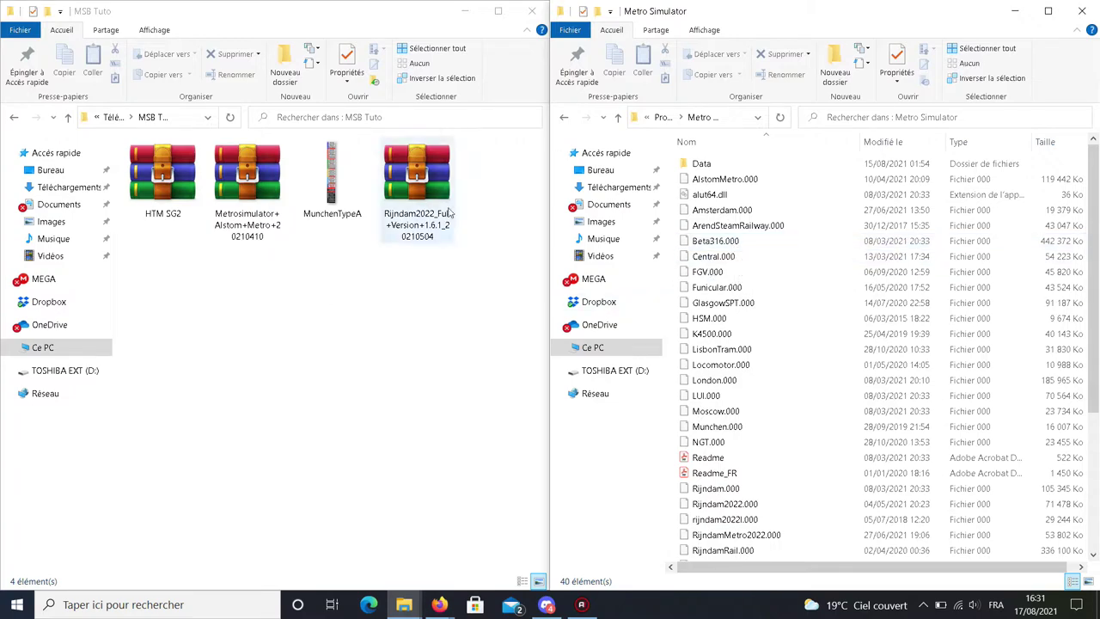
Open the Rijndam2022 full version archive in WinRAR and enter its inner Rijndam 2022 Full version 1.6.1 folder.
double_click(429, 190)
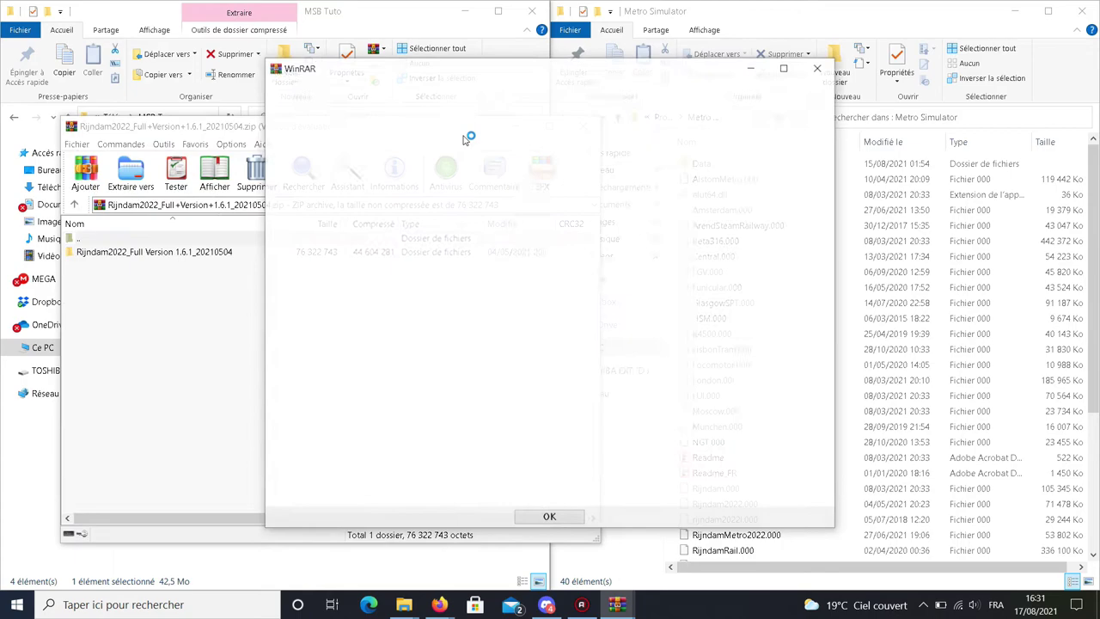
left_click(820, 70)
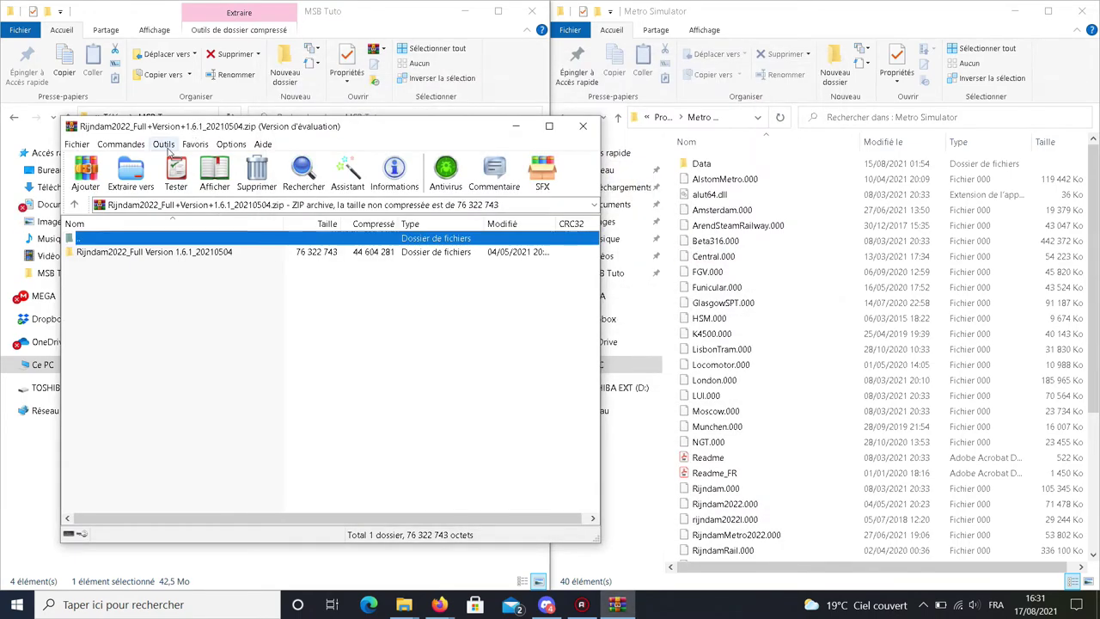
double_click(175, 251)
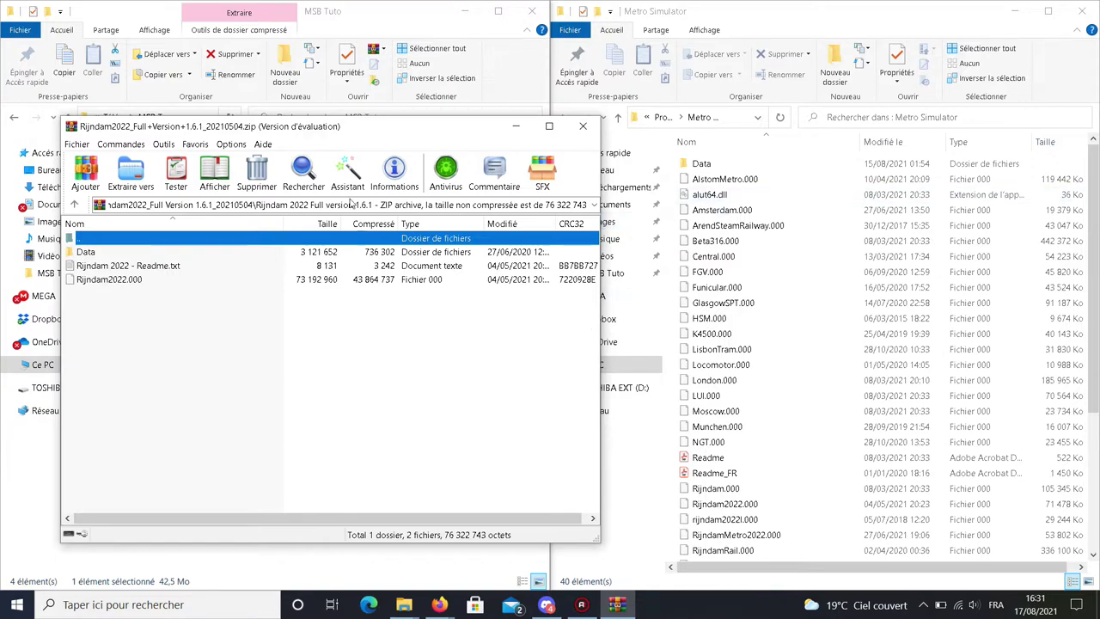
left_click_drag(277, 133, 241, 97)
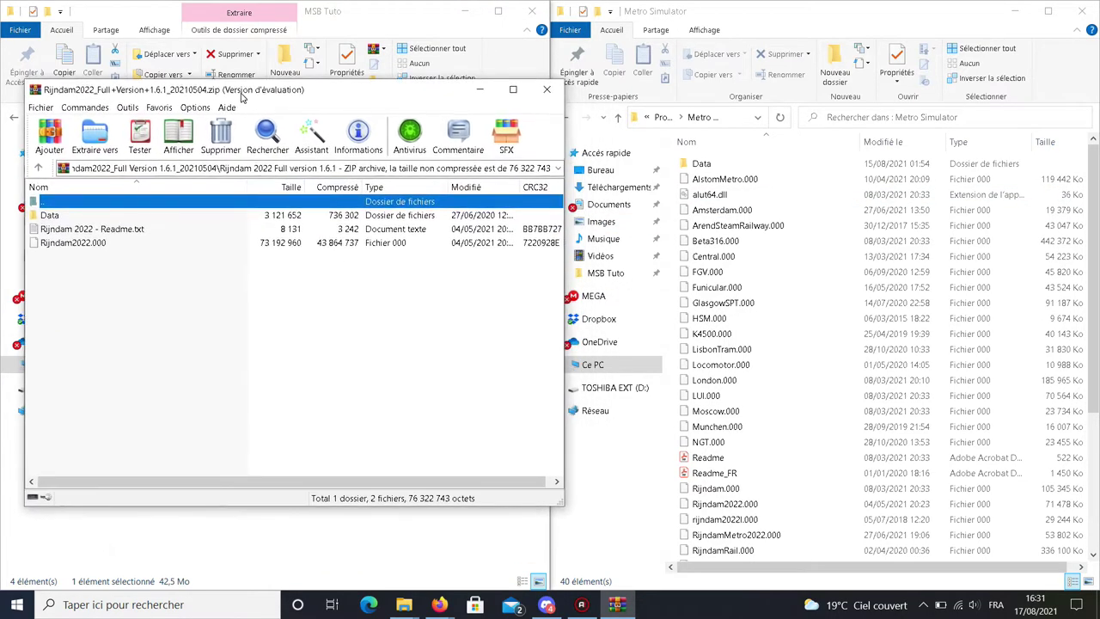
Point out the Rijndam2022.000 file in the archive and its counterpart in the Metro Simulator folder.
left_click(119, 286)
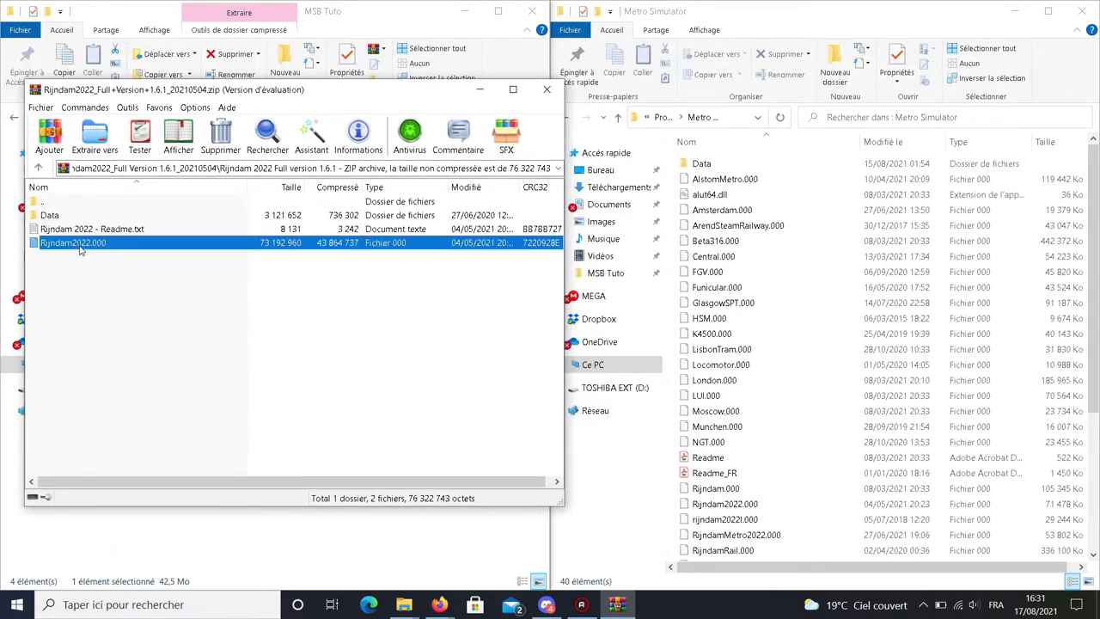
left_click(79, 244)
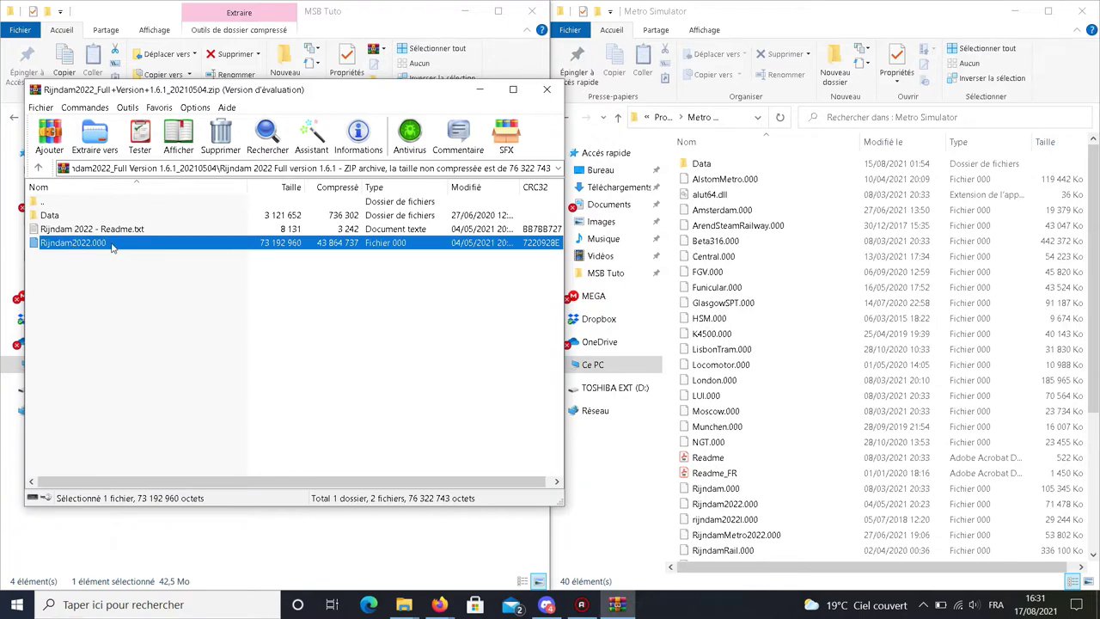
left_click_drag(116, 250, 391, 422)
scroll(761, 319, "down", 5)
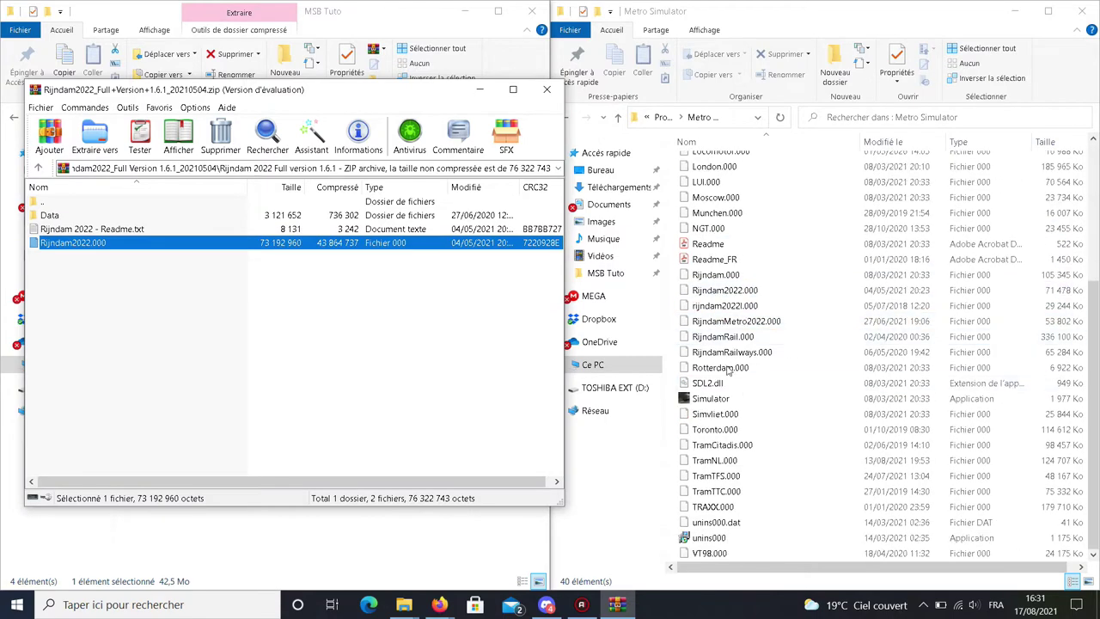
left_click(760, 289)
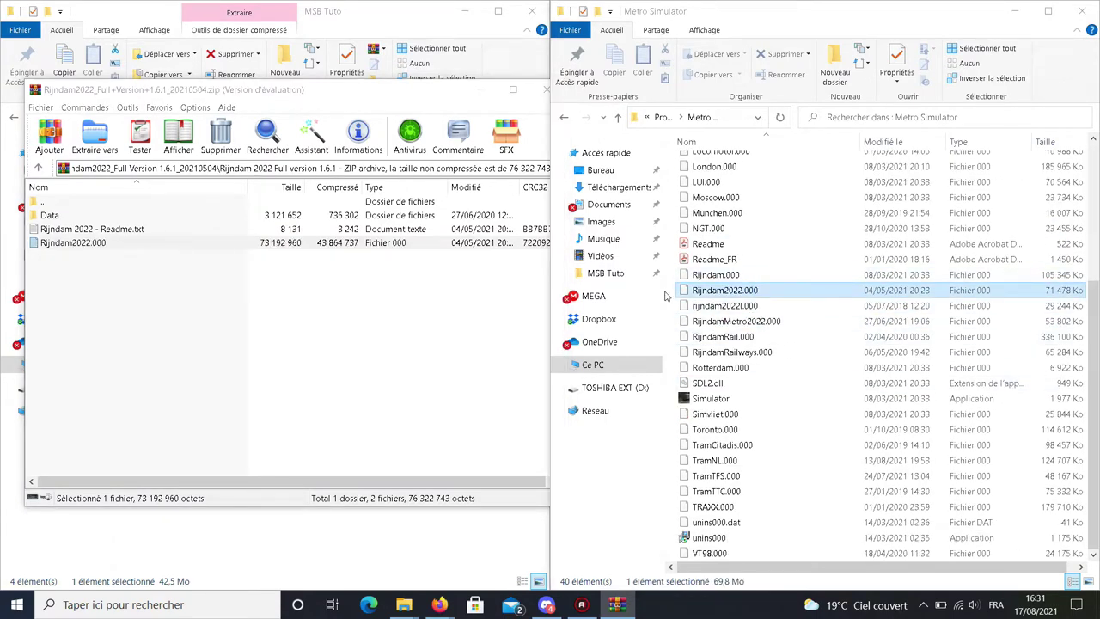
Examine the archive's Data folder down to Rijndam2022's Activities files, and return to the level that holds Data.
left_click(183, 216)
double_click(76, 217)
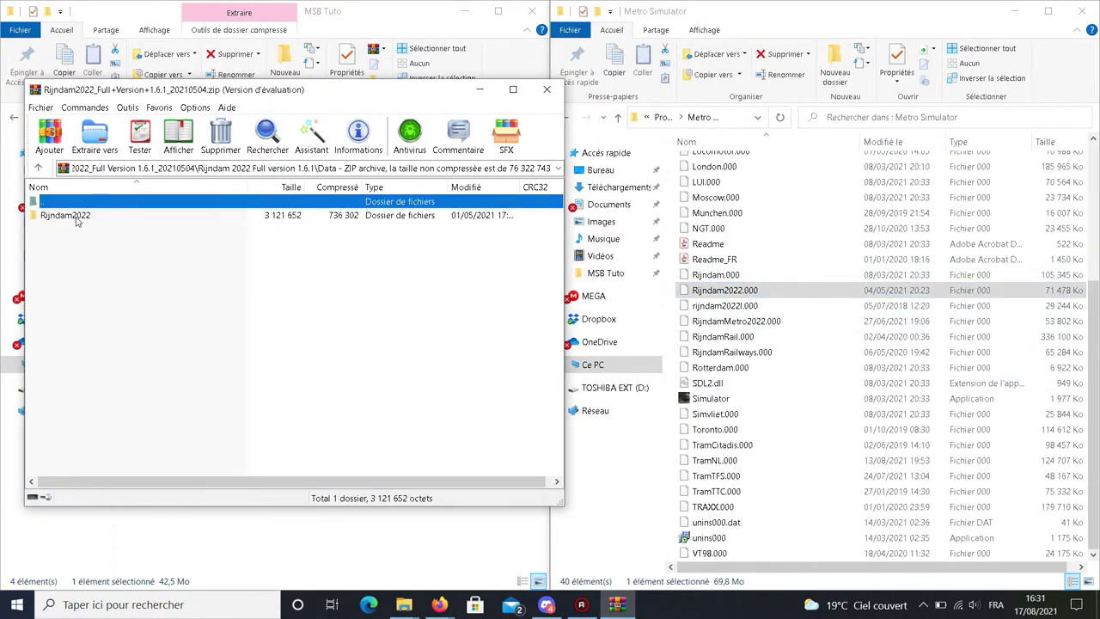
double_click(78, 217)
double_click(95, 216)
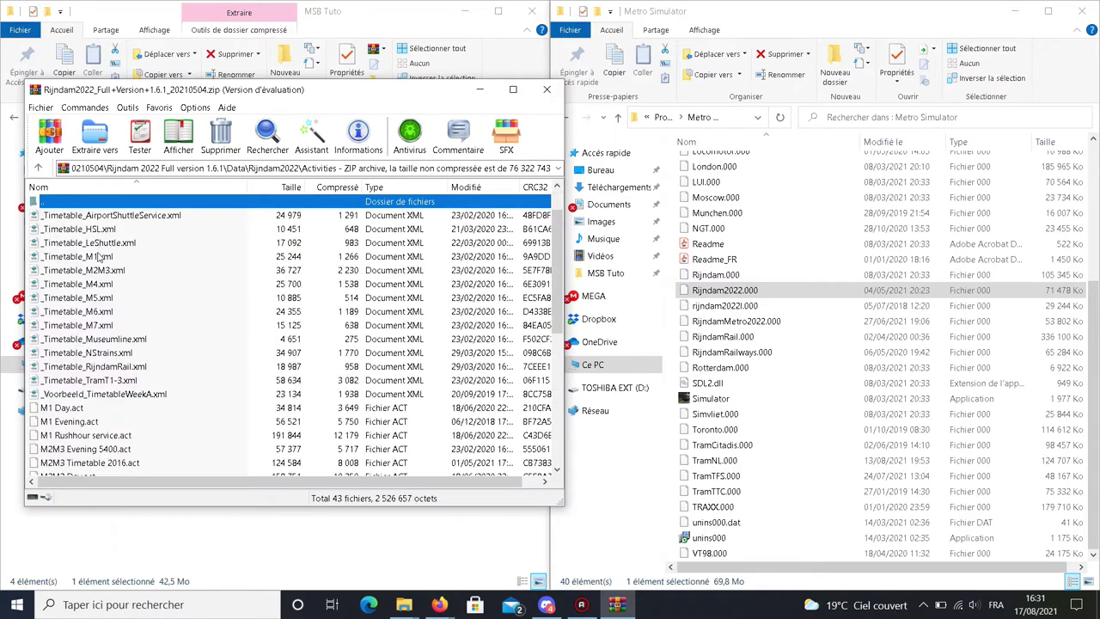
scroll(125, 267, "down", 8)
scroll(84, 257, "up", 8)
double_click(97, 205)
double_click(97, 205)
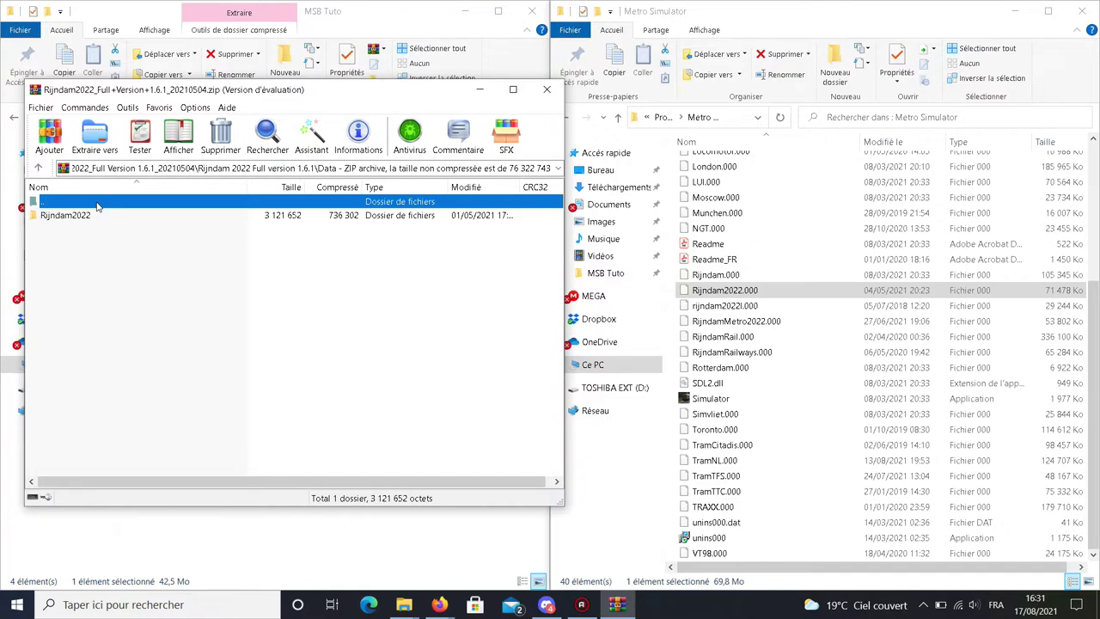
double_click(97, 205)
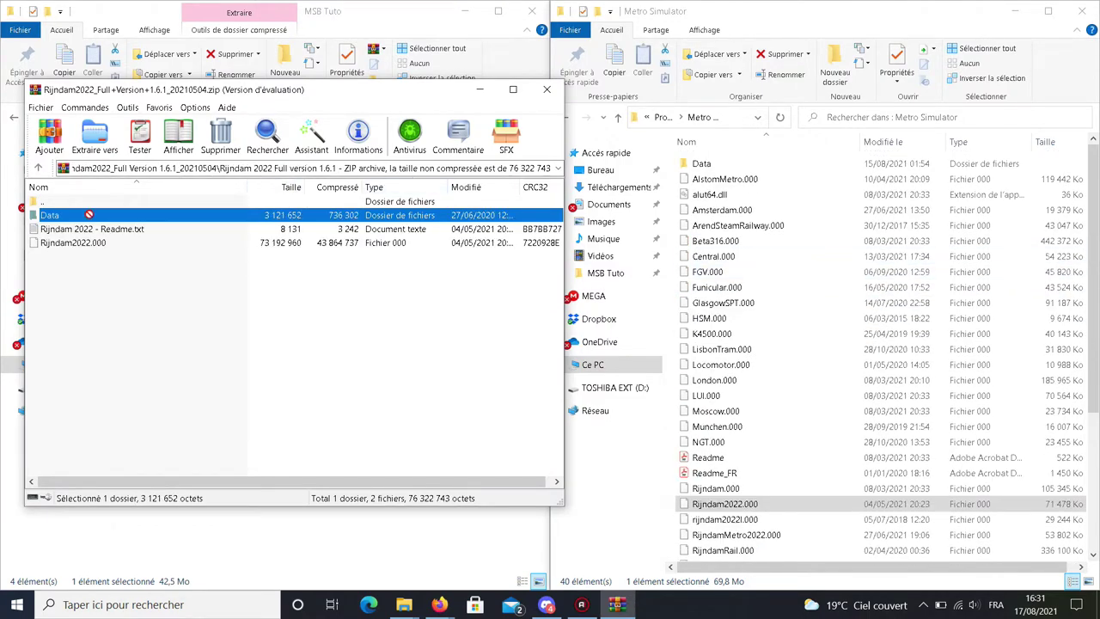
Try to copy the archive's Data folder into the Metro Simulator folder, and close the Rijndam2022 archive.
left_click_drag(88, 214, 857, 398)
key("Escape")
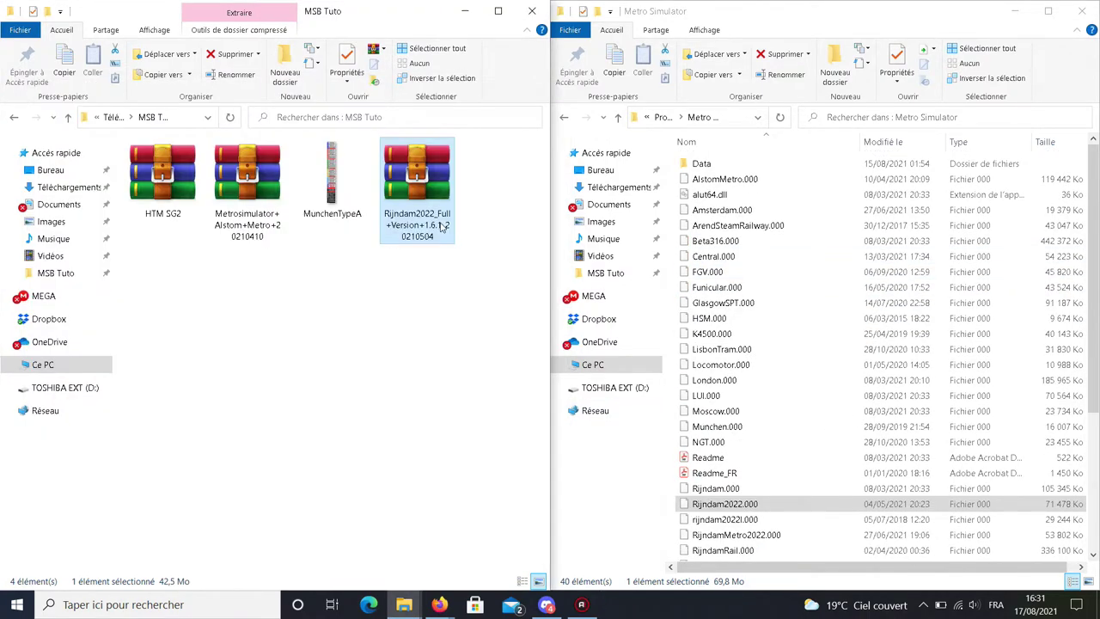
left_click(443, 295)
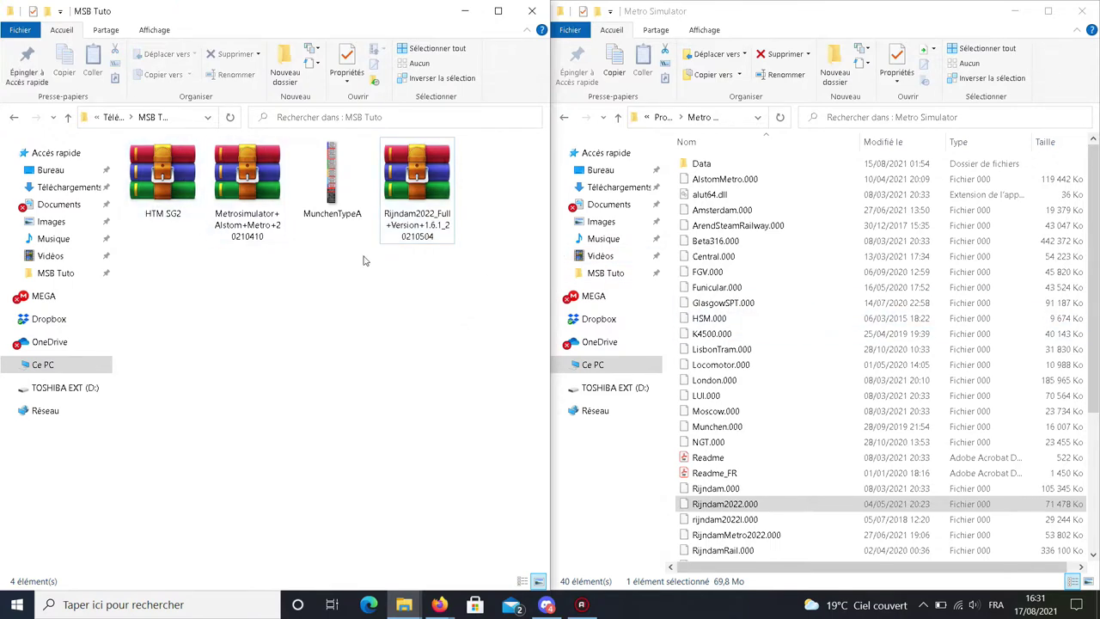
Open the Metrosimulator Alstom Metro archive, dismiss the WinRAR licence reminder, and enter its inner folder.
left_click(261, 242)
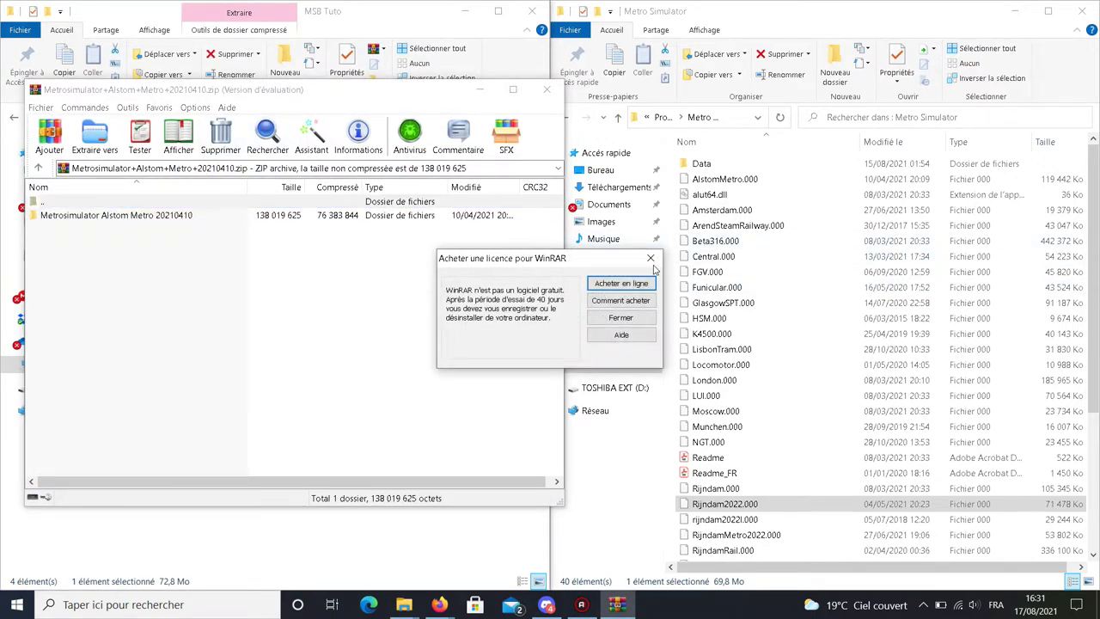
left_click(650, 257)
double_click(74, 215)
left_click(73, 215)
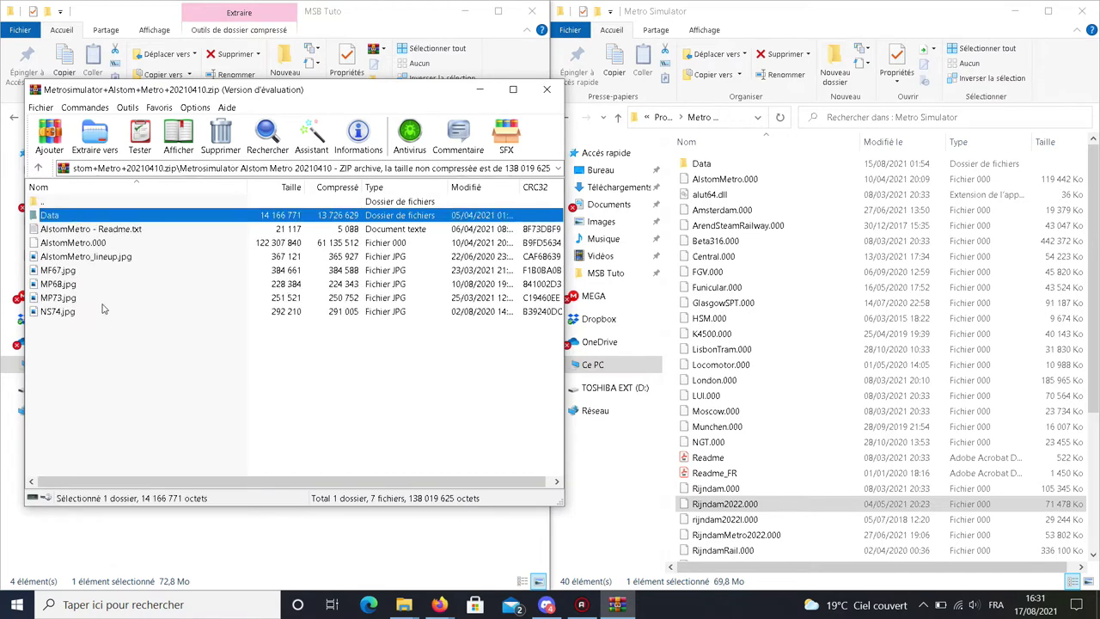
left_click(116, 388)
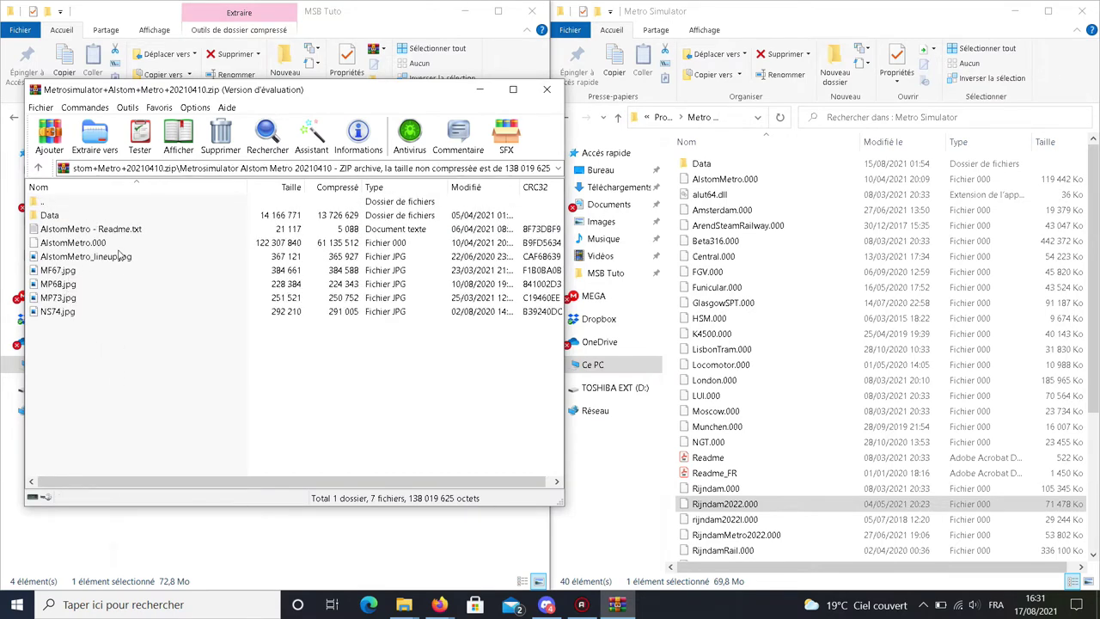
Point out the train pictures MF67.jpg, MP68.jpg, MP73.jpg and NS74.jpg in the Alstom Metro archive.
left_click(90, 271)
left_click(82, 286)
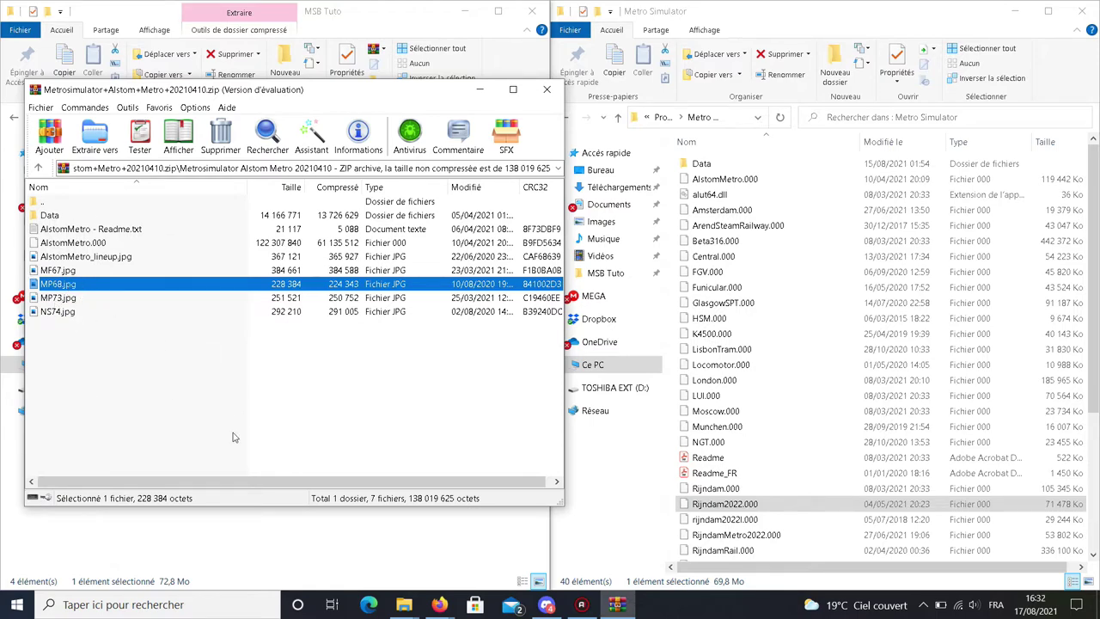
left_click(63, 299)
left_click(83, 312)
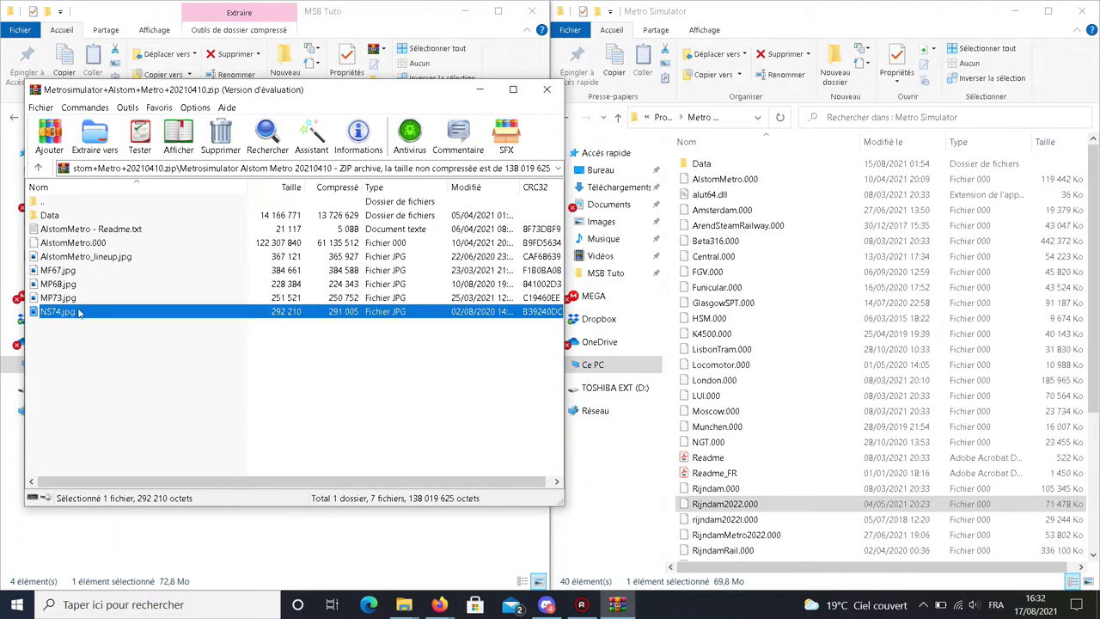
left_click(92, 299)
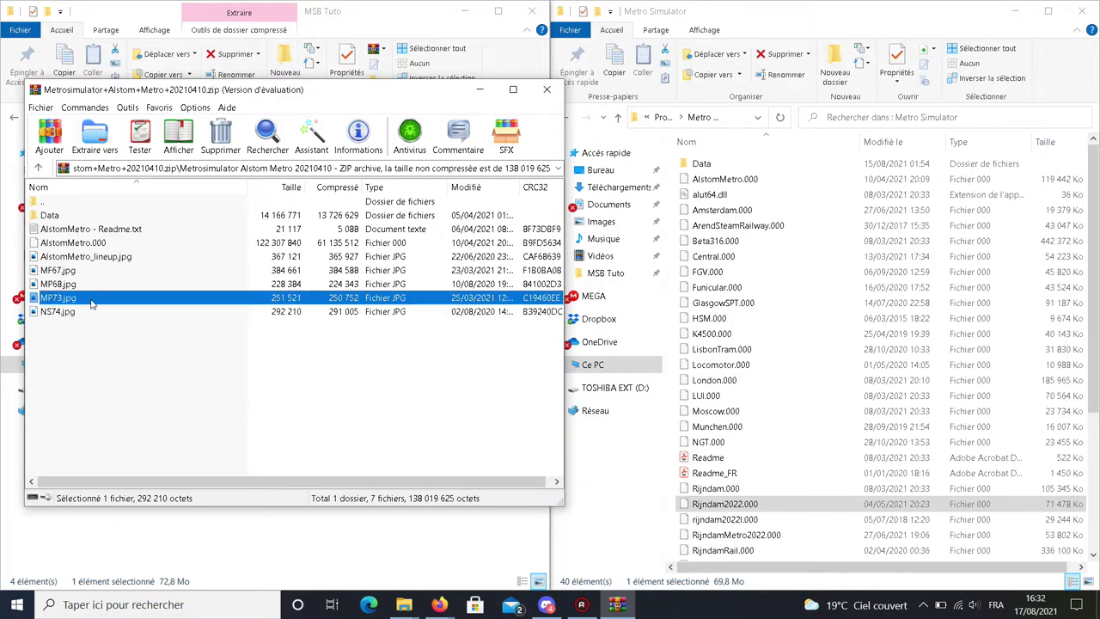
left_click(92, 311)
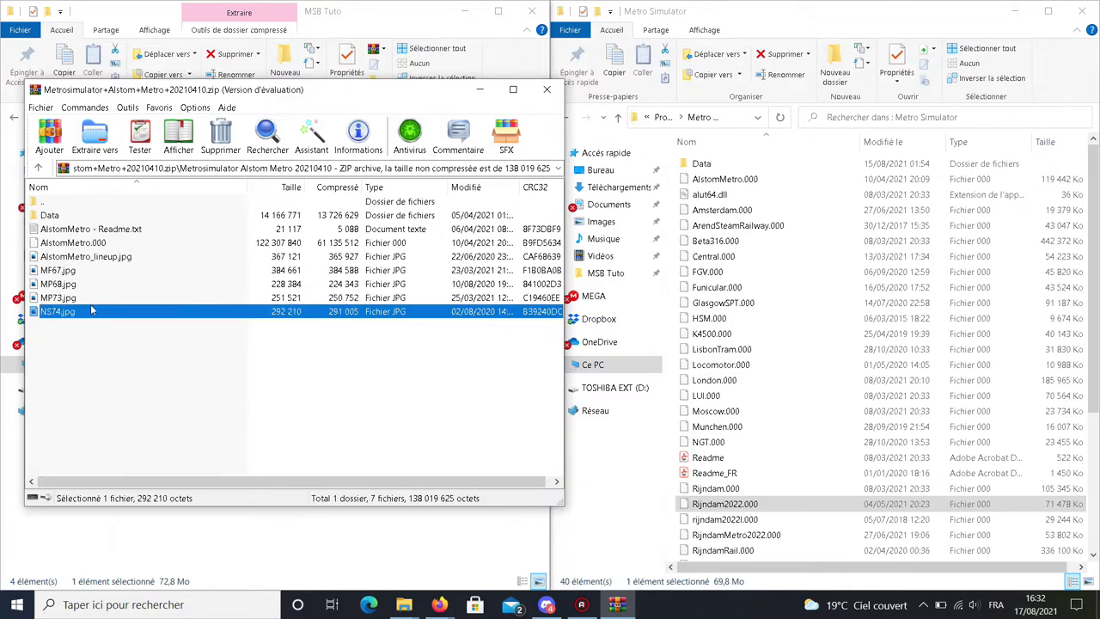
left_click(106, 290)
left_click(105, 315)
View the pictures MF67.jpg, MP68.jpg and MP73.jpg one after another, closing each one.
double_click(71, 271)
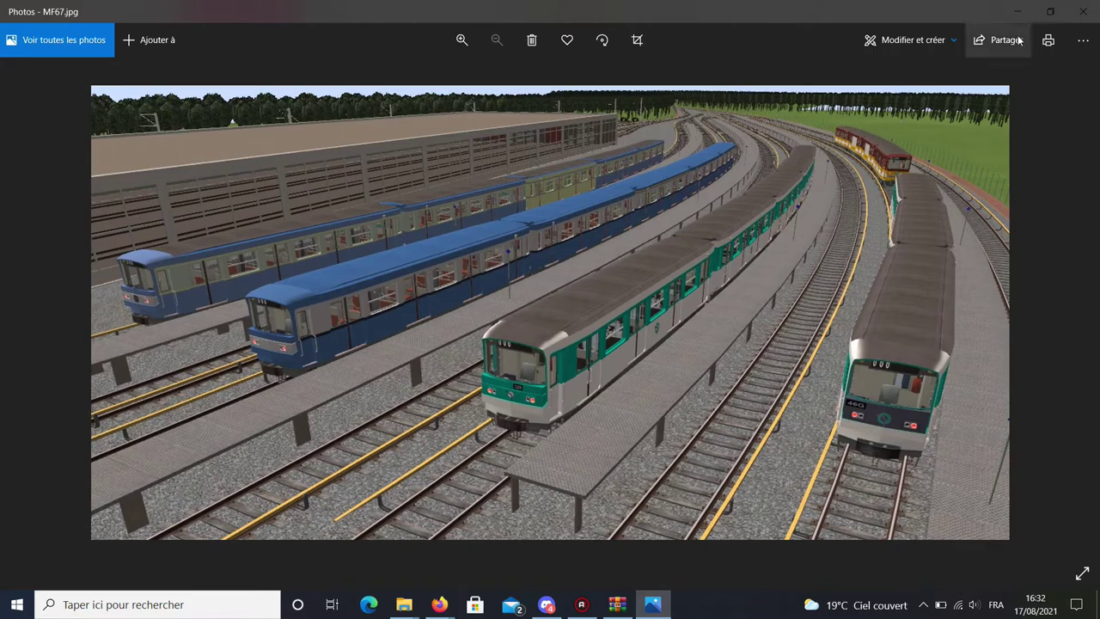
left_click(1082, 12)
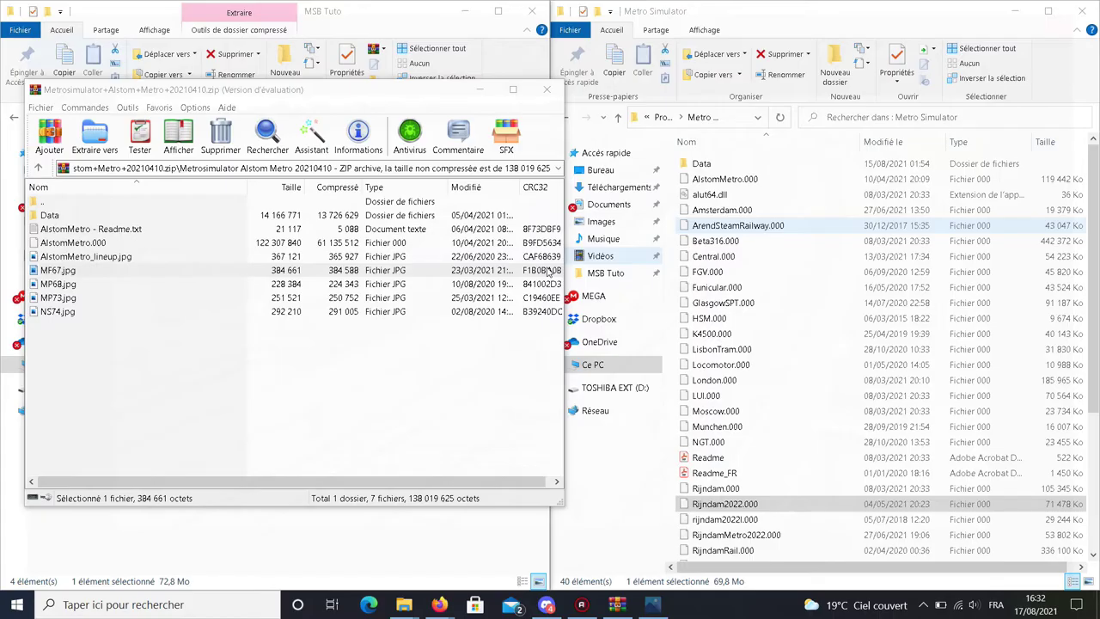
double_click(152, 290)
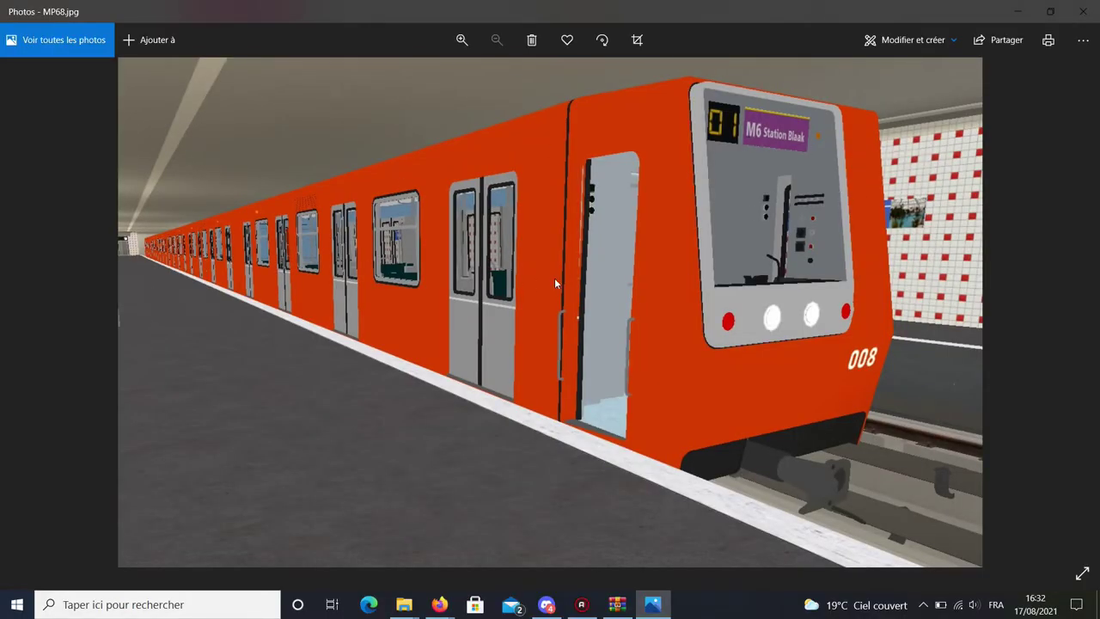
left_click(1082, 11)
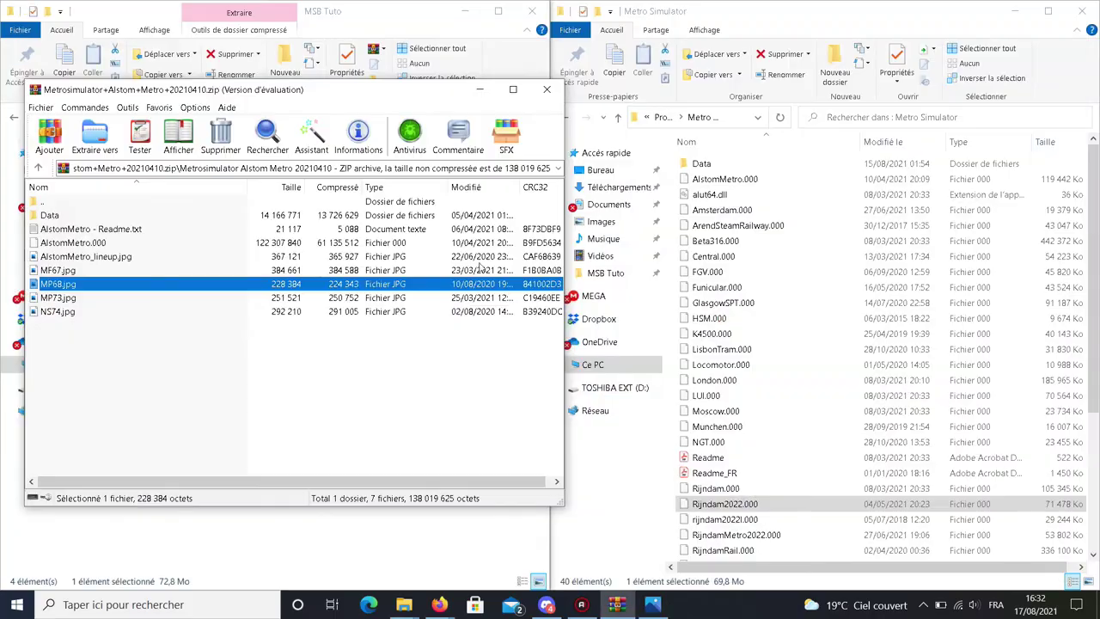
double_click(136, 297)
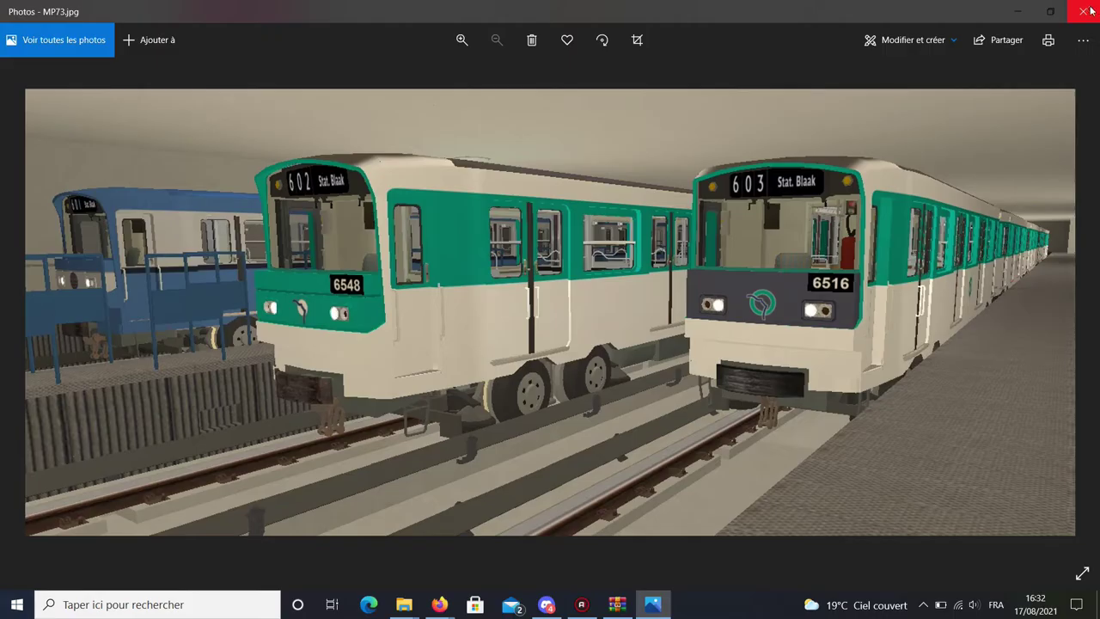
left_click(1083, 11)
View and close NS74.jpg, and open AlstomMetro_lineup.jpg zoomed in to 165%.
left_click(57, 331)
double_click(51, 315)
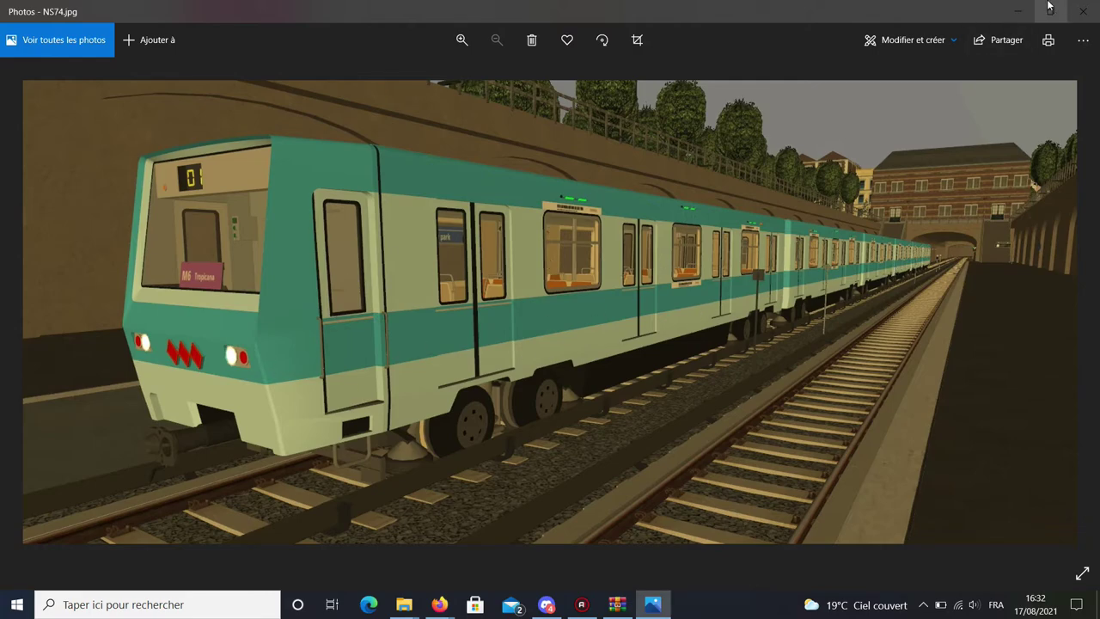
left_click(1083, 12)
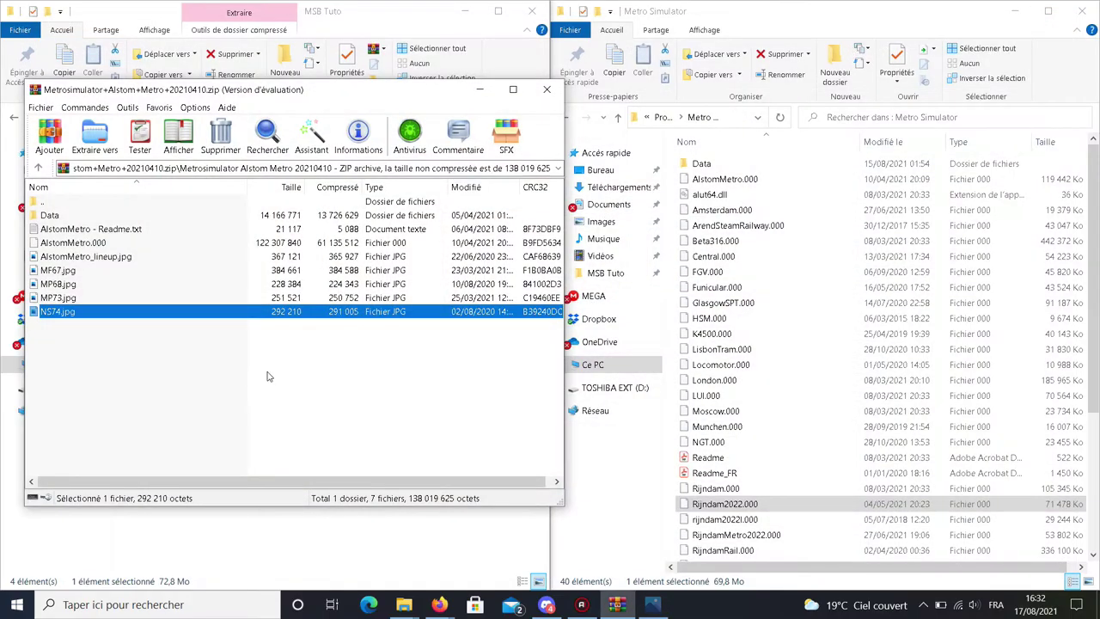
double_click(120, 256)
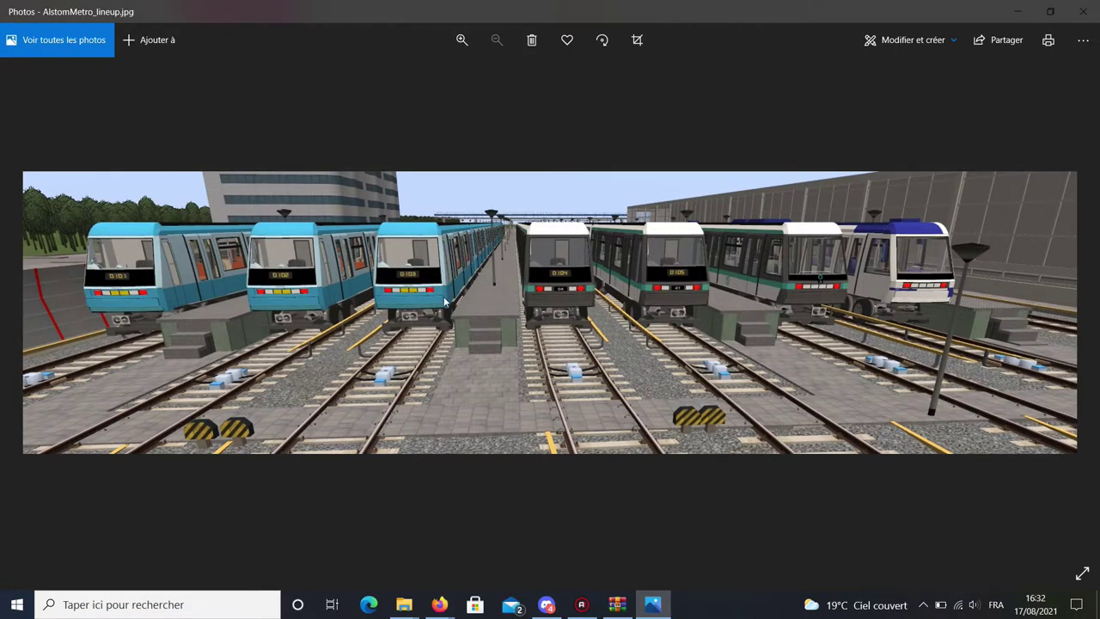
scroll(573, 260, "up", 6)
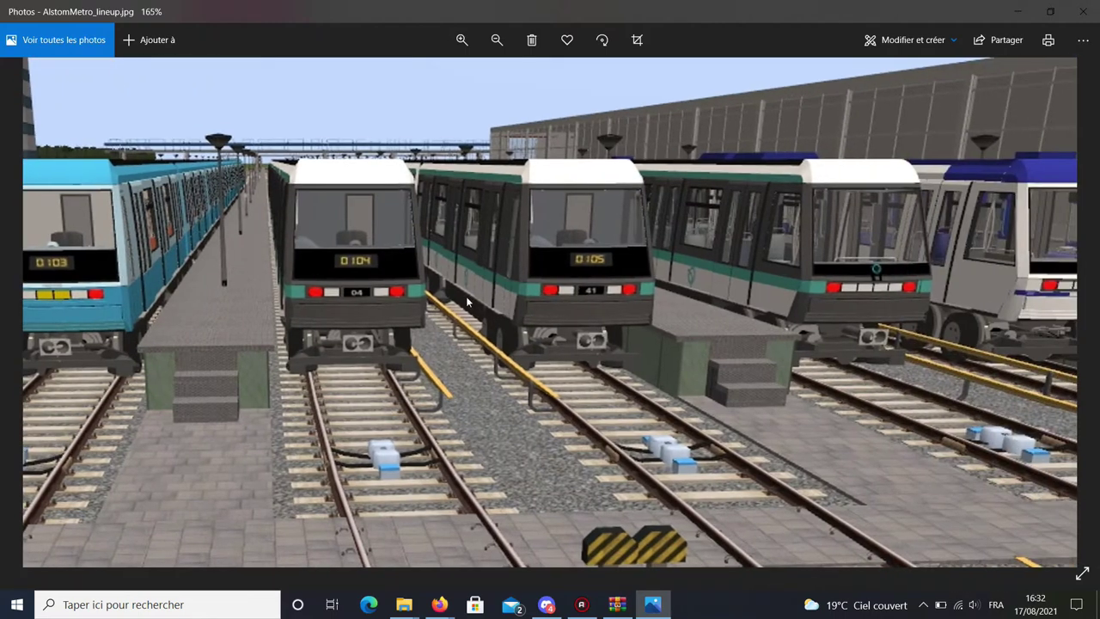
Look over the whole row of trains in the enlarged AlstomMetro_lineup.jpg and close the picture.
left_click_drag(513, 275, 382, 288)
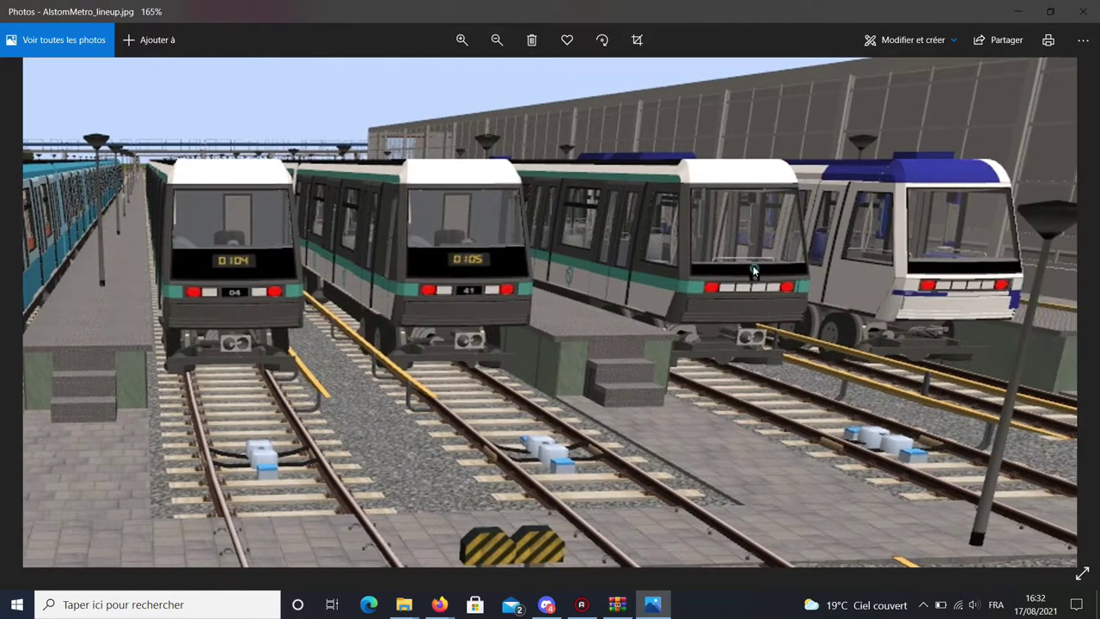
left_click_drag(779, 269, 626, 302)
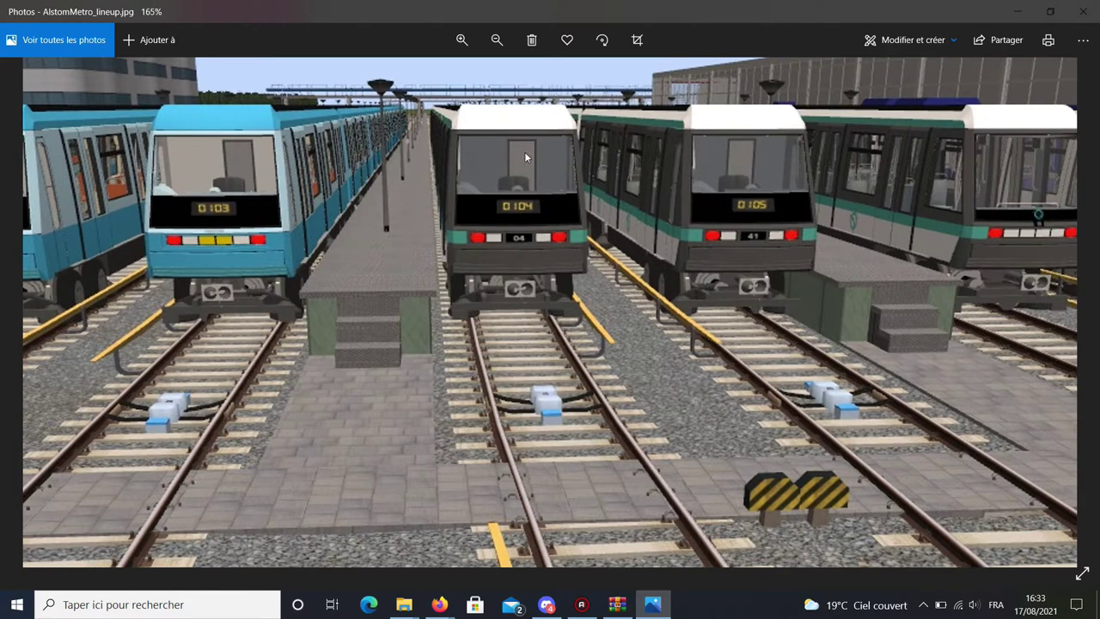
double_click(750, 222)
left_click(1085, 19)
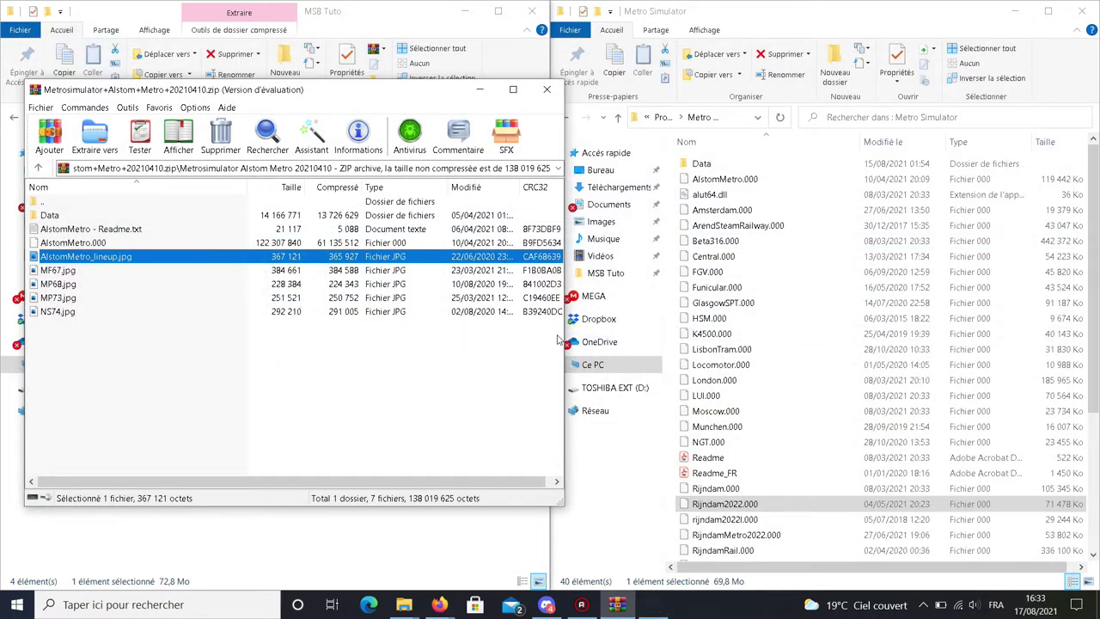
Point out AlstomMetro.000 and the Data folder in the Alstom Metro archive as the items that belong in the Metro Simulator folder.
left_click(82, 246)
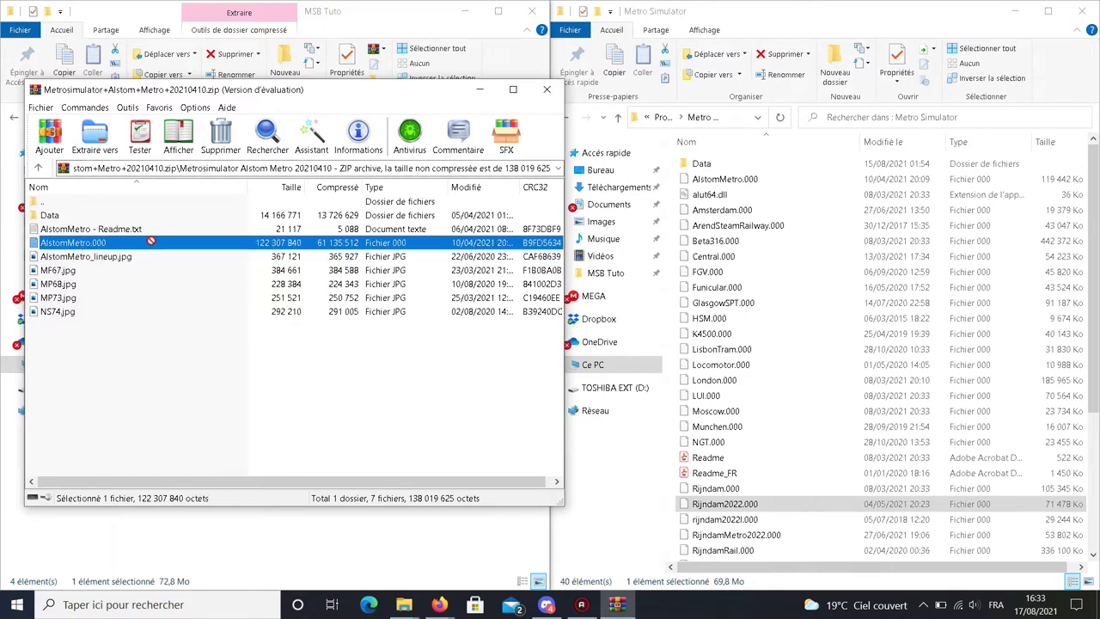
left_click_drag(150, 242, 376, 427)
left_click(52, 215)
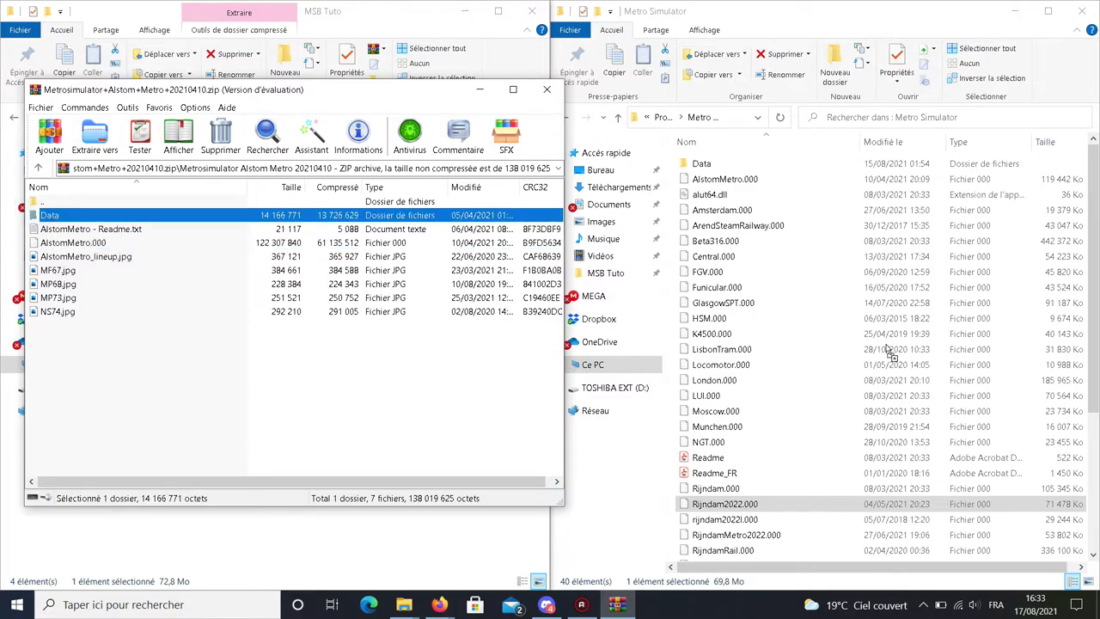
Examine the PNG files in the archive's Data\AlstomMetro\textures folder and return to the Data folder.
double_click(222, 216)
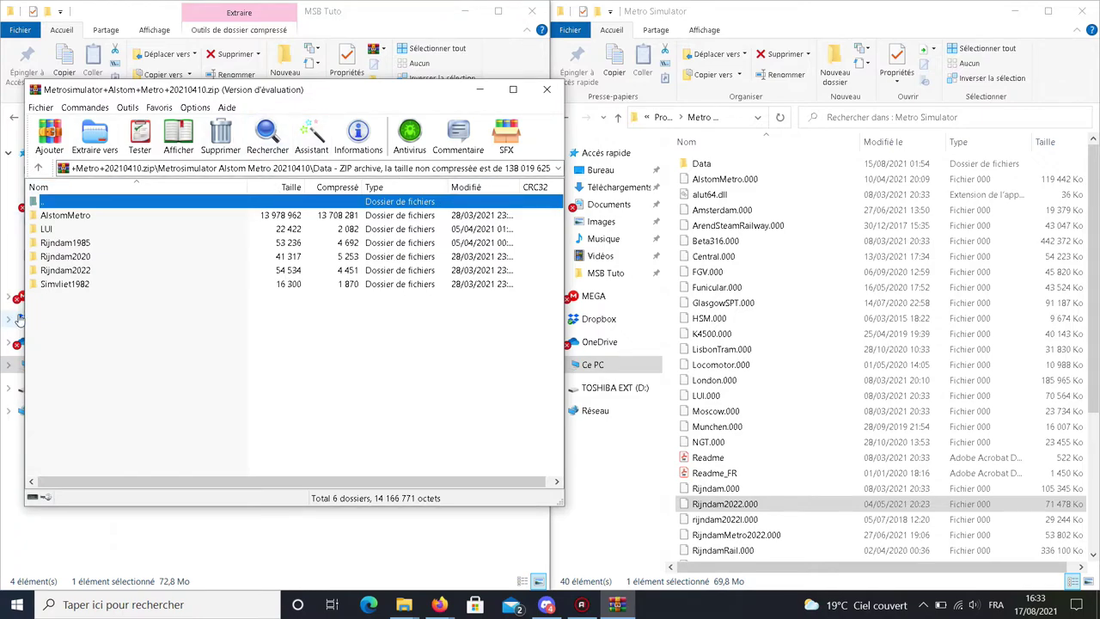
double_click(78, 215)
double_click(81, 216)
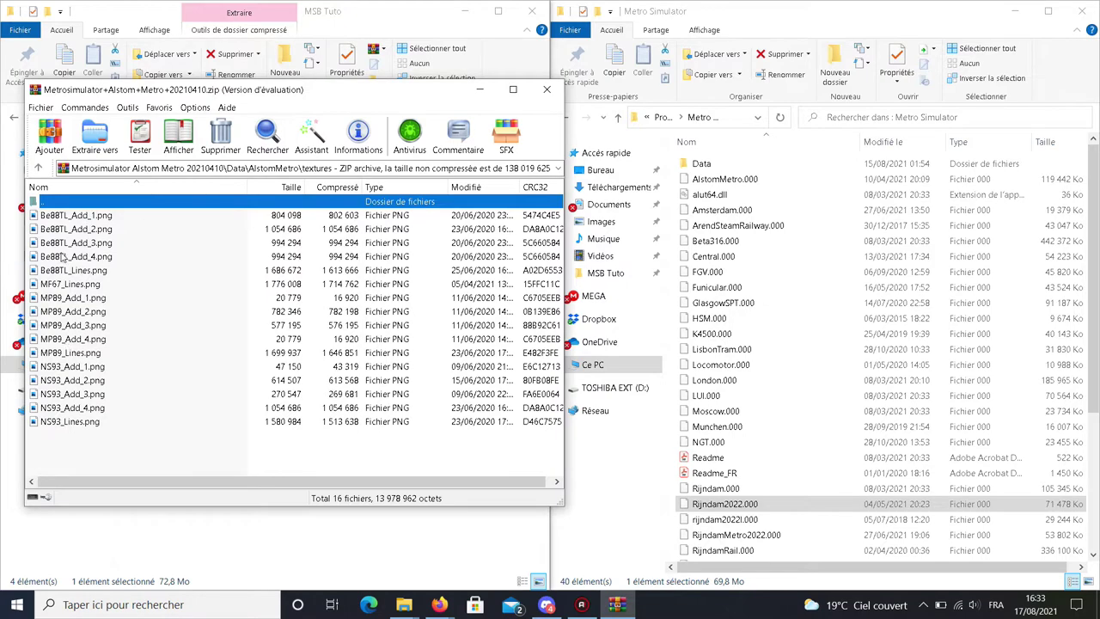
left_click(108, 217)
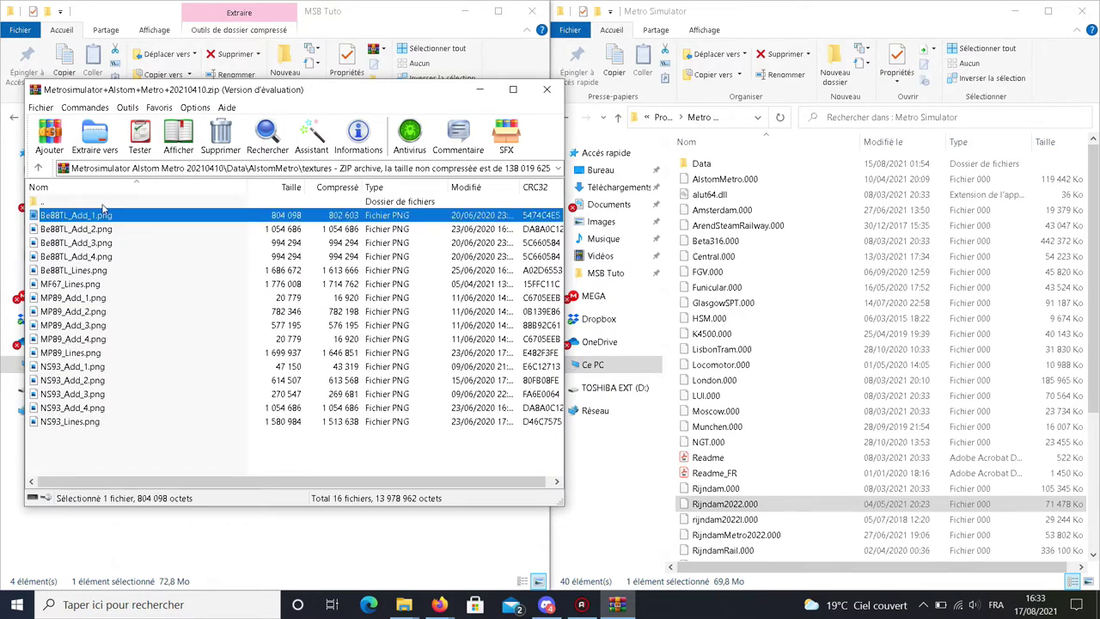
key("BackSpace")
key("BackSpace")
double_click(87, 227)
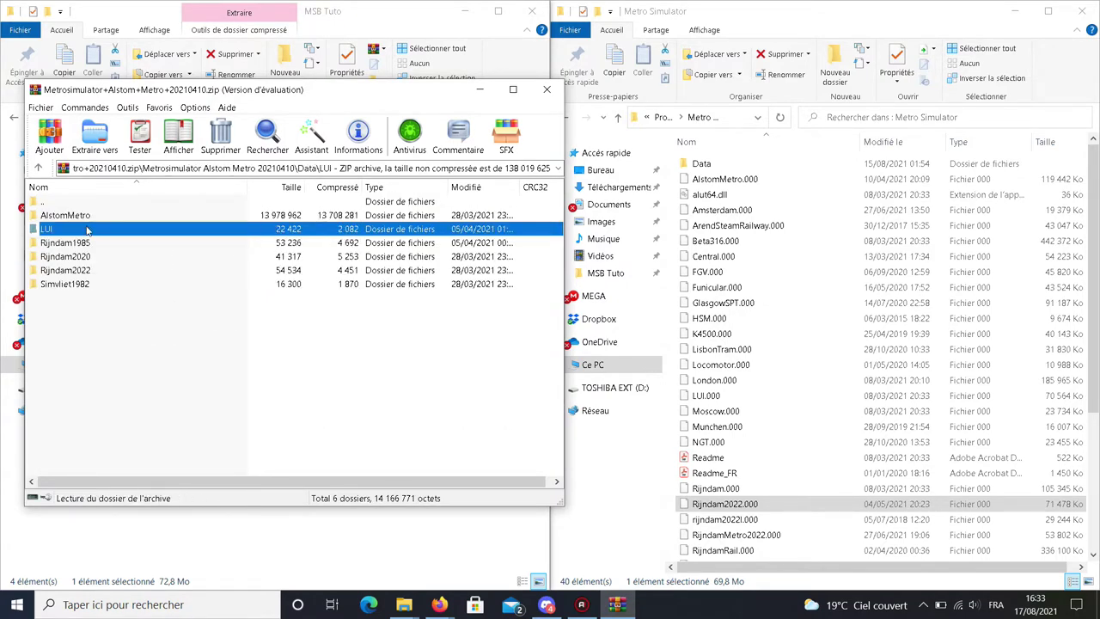
double_click(86, 217)
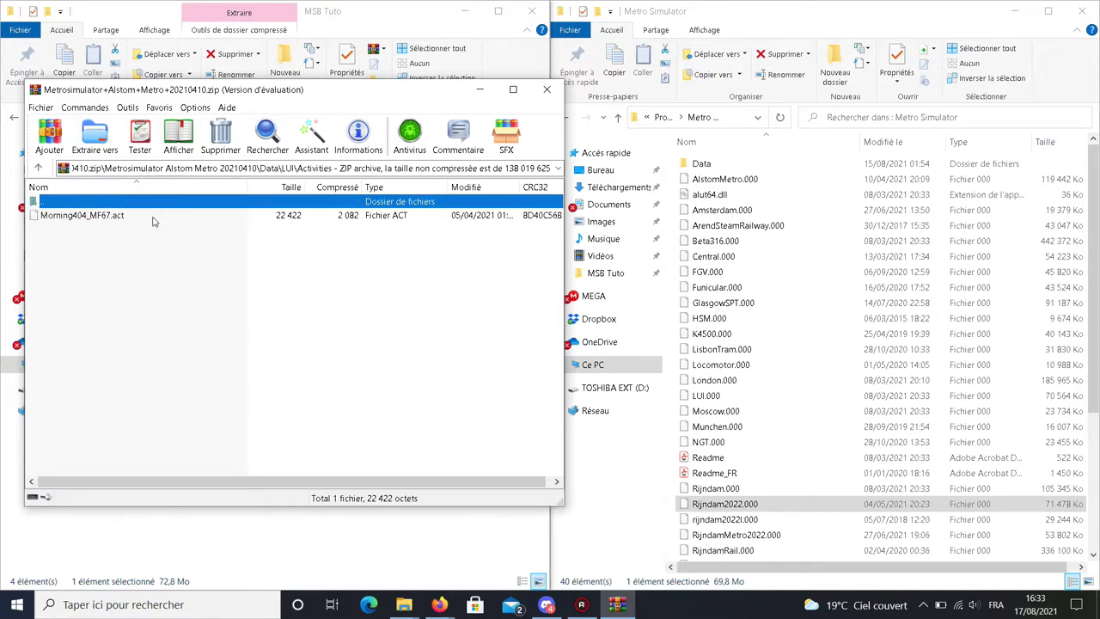
double_click(126, 202)
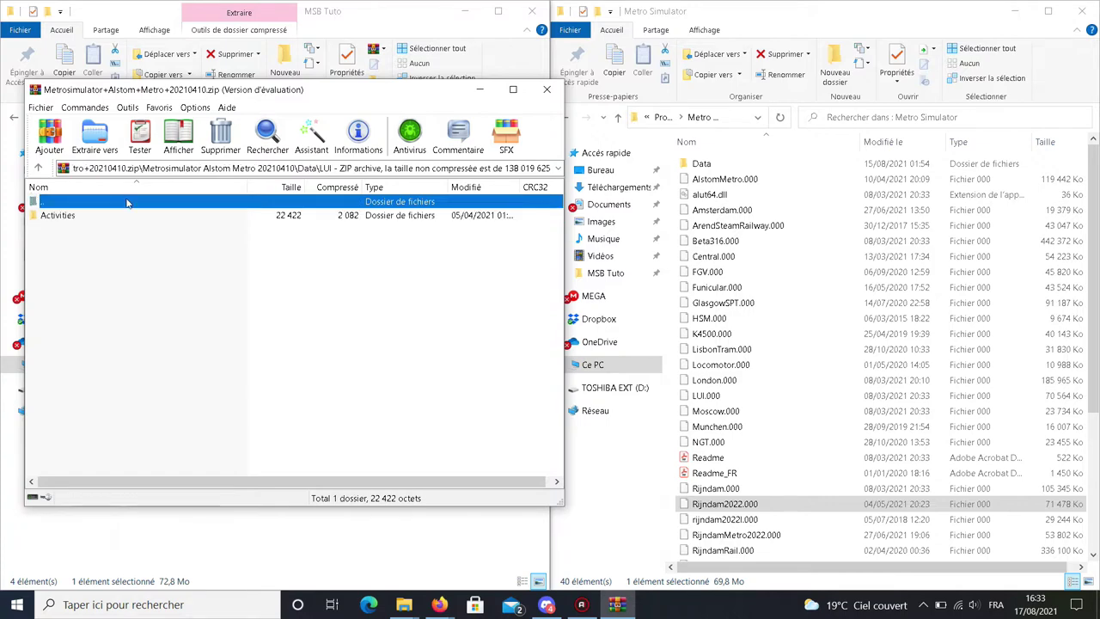
double_click(126, 202)
left_click(107, 245)
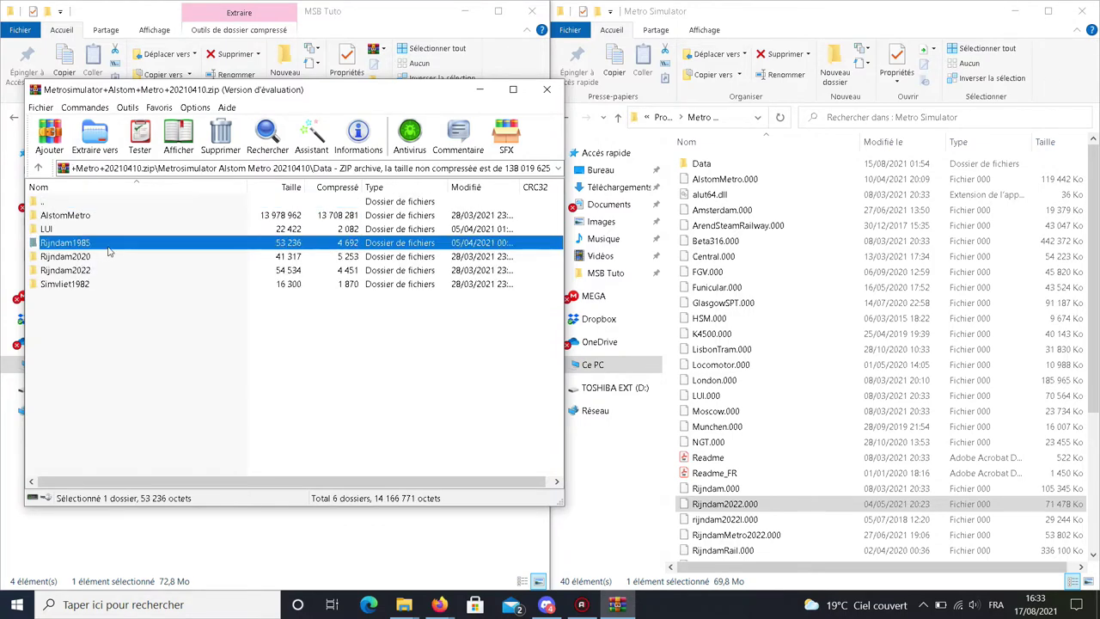
double_click(109, 244)
double_click(95, 205)
double_click(80, 244)
double_click(86, 216)
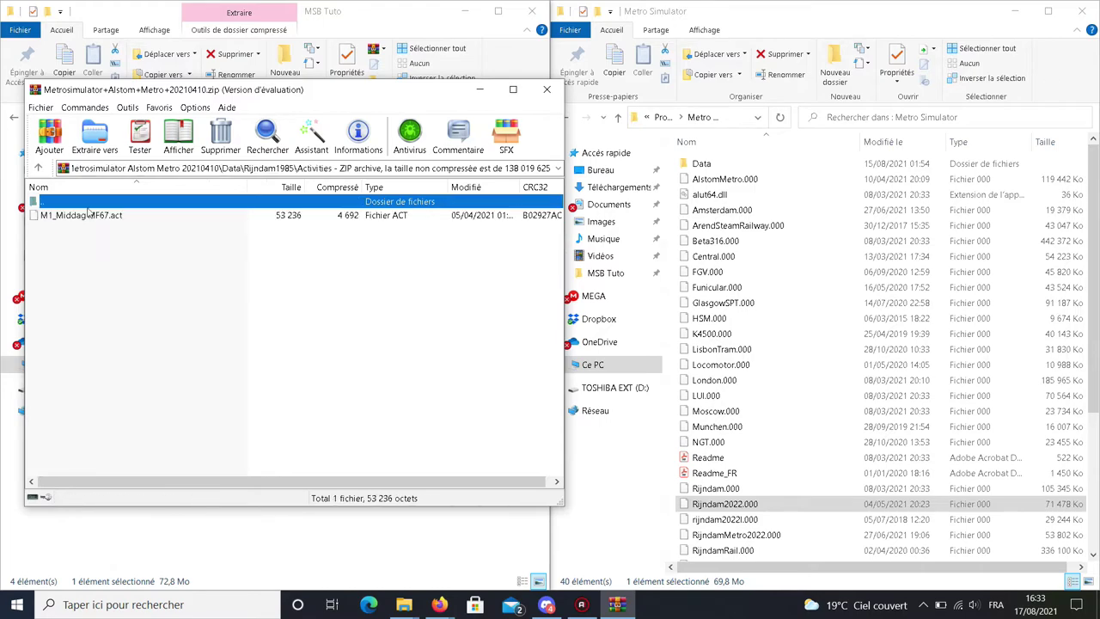
double_click(89, 206)
double_click(87, 206)
Examine the activity files of Rijndam2020 and Rijndam2022 in the archive and return to the Data folder.
double_click(97, 250)
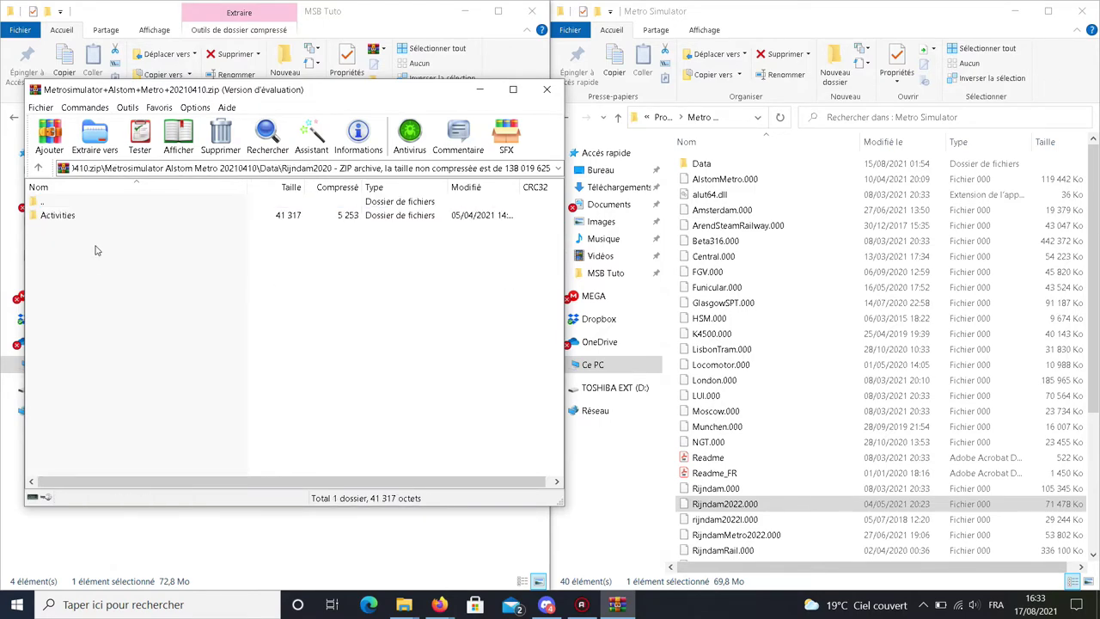
double_click(92, 217)
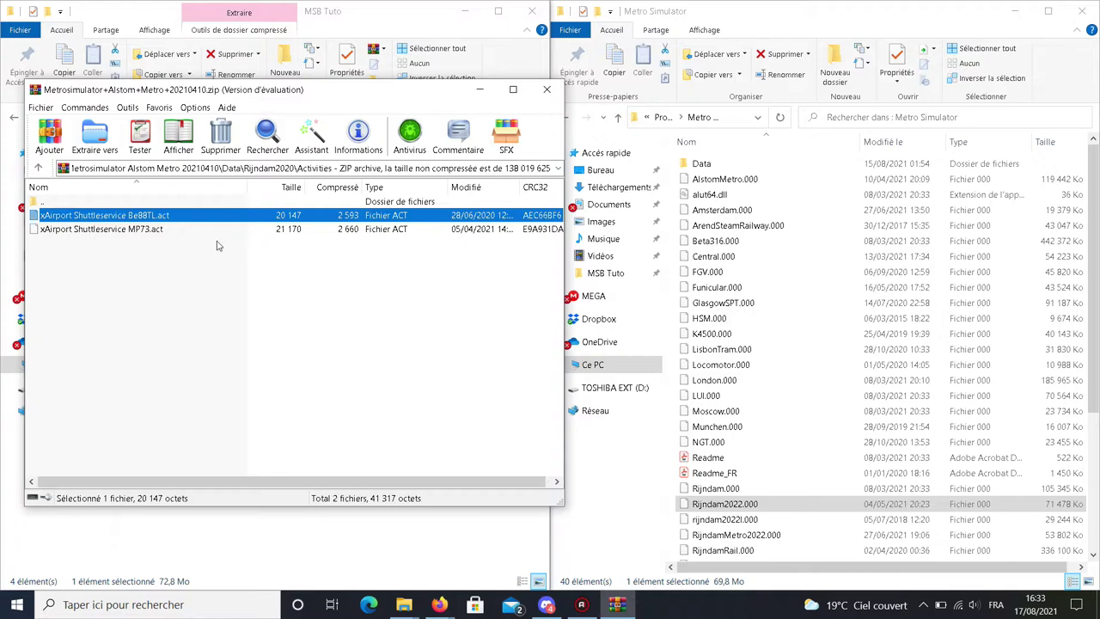
double_click(76, 204)
double_click(74, 205)
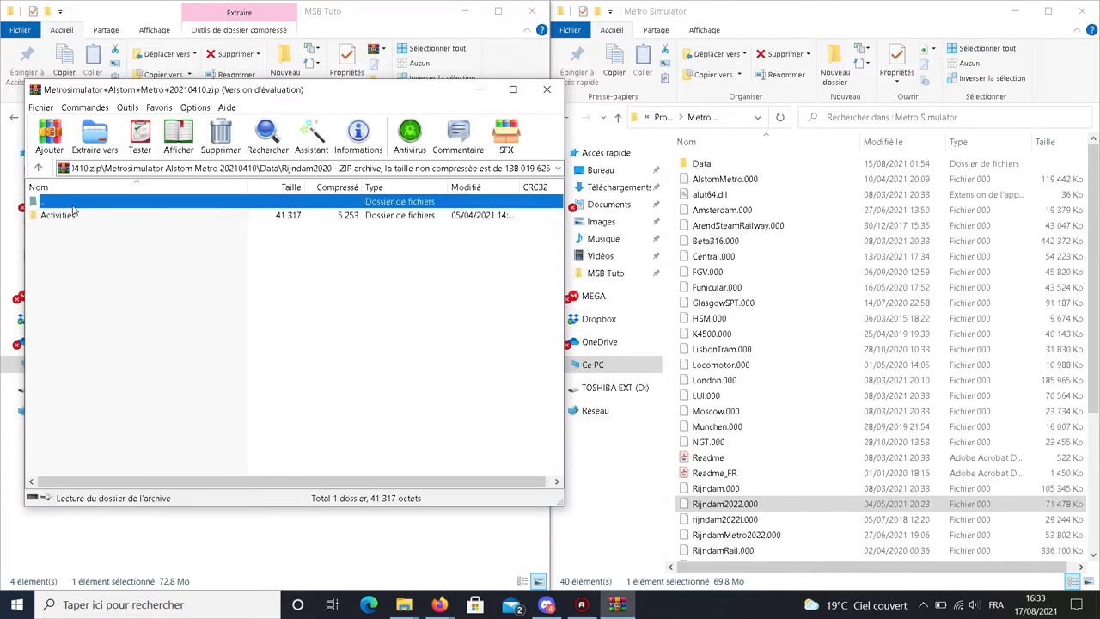
double_click(84, 270)
left_click(82, 216)
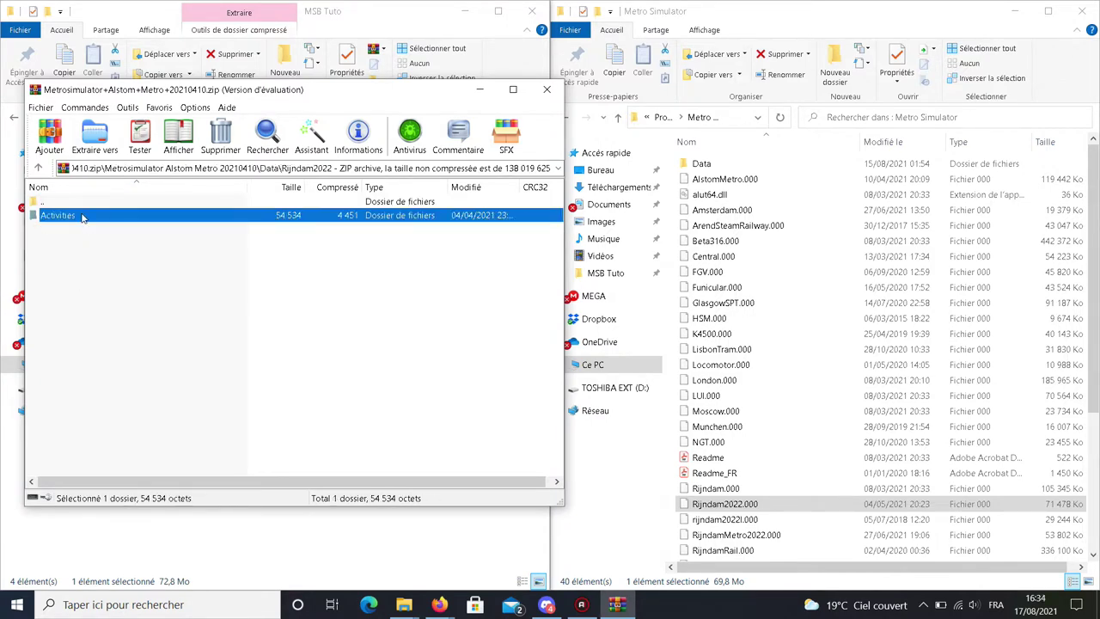
double_click(82, 216)
left_click(96, 284)
double_click(68, 205)
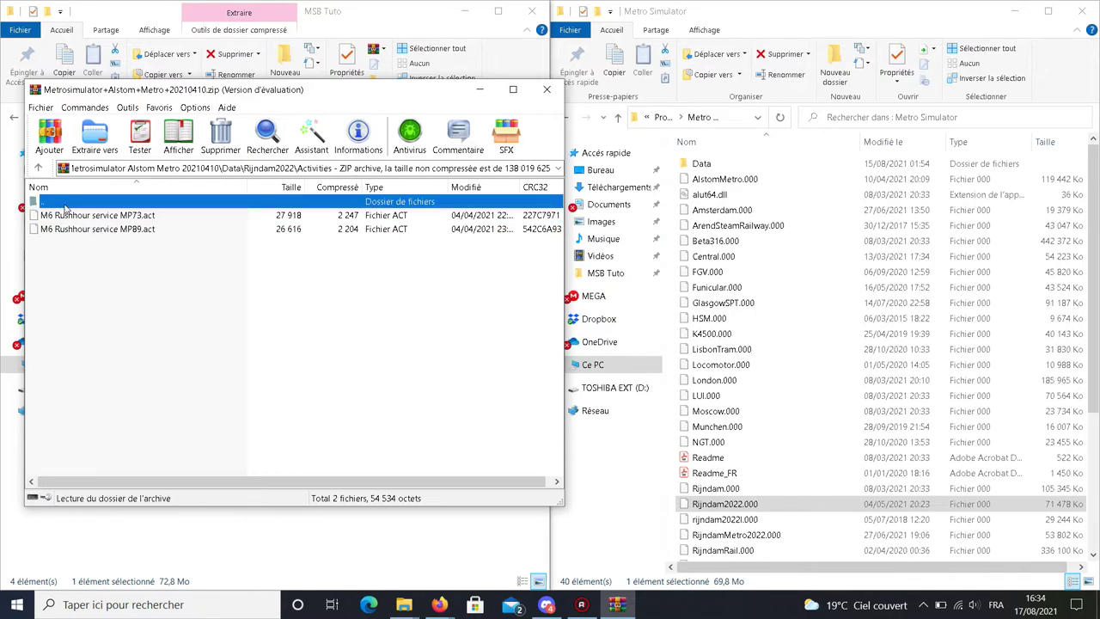
left_click(66, 228)
double_click(71, 205)
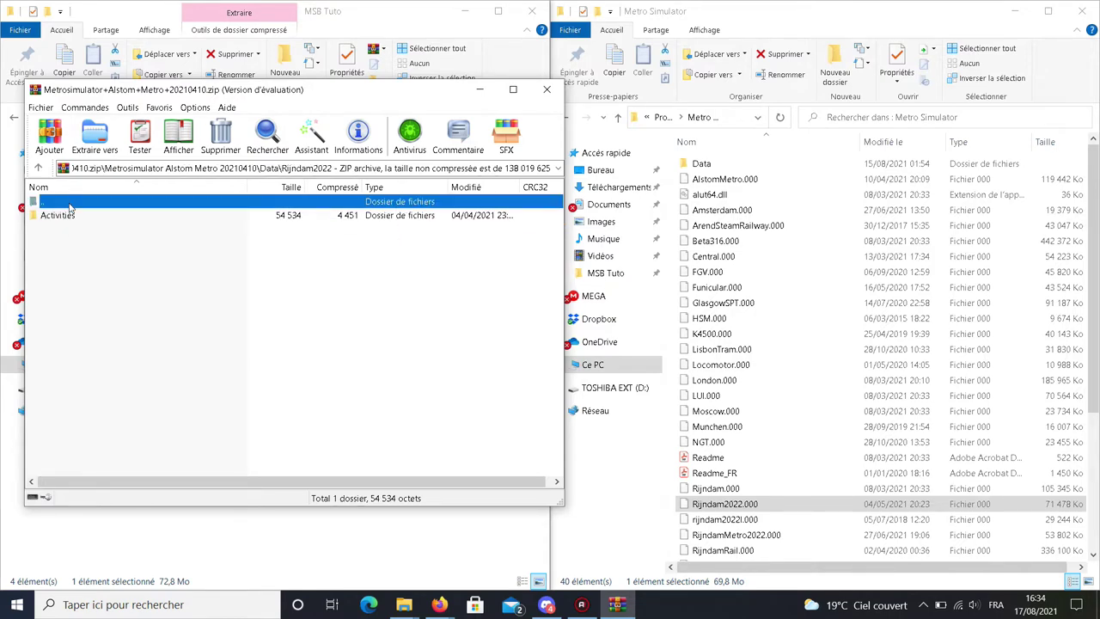
double_click(76, 285)
double_click(79, 216)
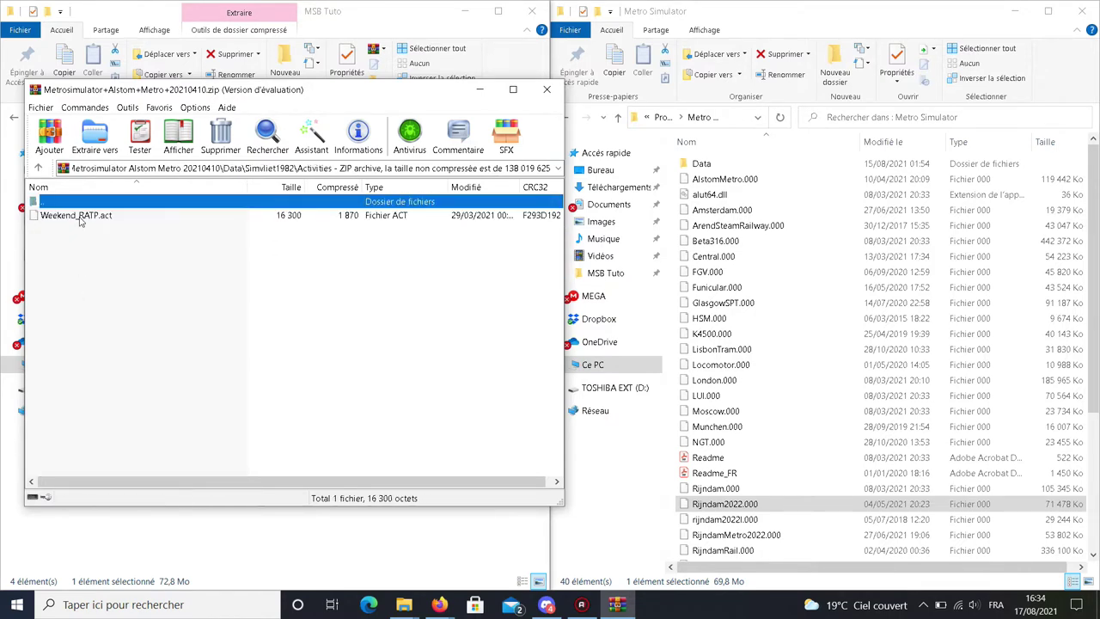
double_click(66, 205)
double_click(66, 205)
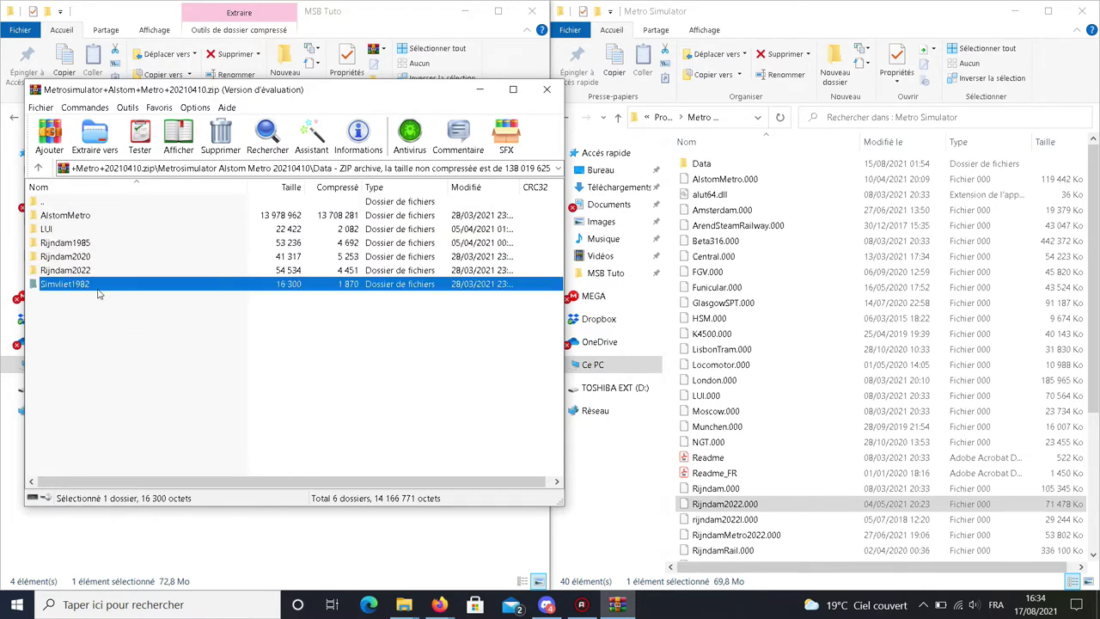
Copy the archive's Data folder into the Metro Simulator folder and locate AlstomMetro.000 and Rijndam2022.000 there.
double_click(62, 205)
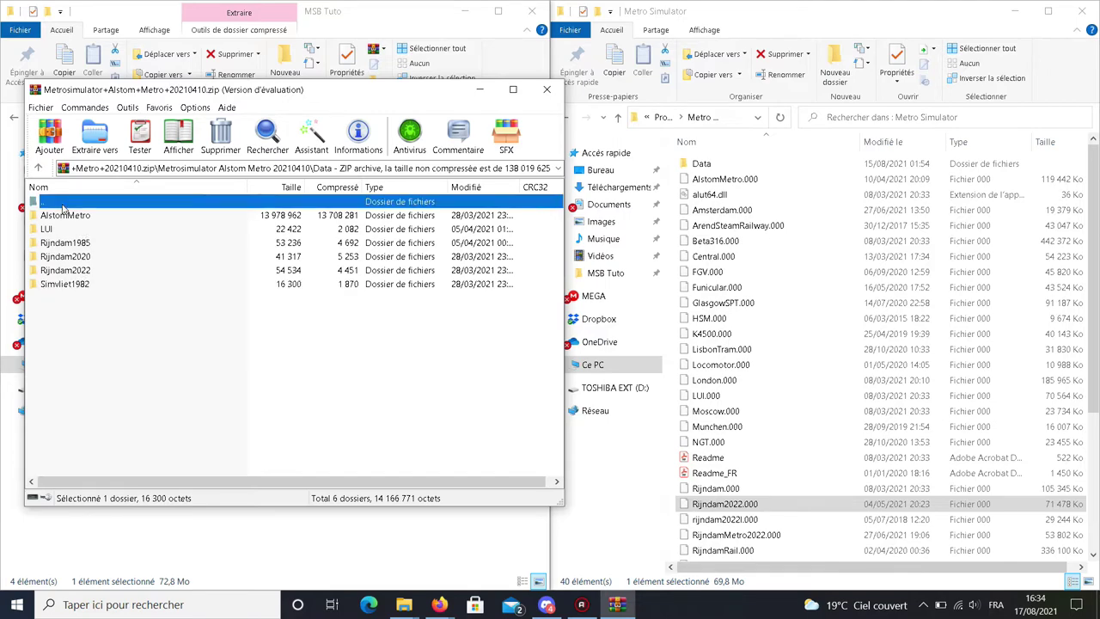
left_click_drag(56, 218, 808, 346)
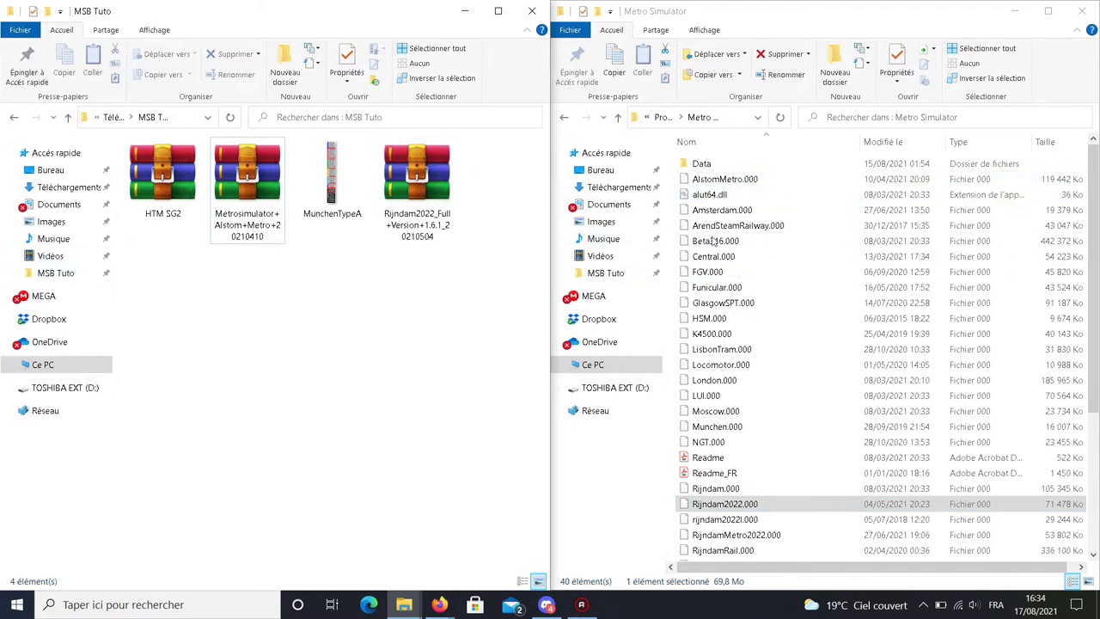
left_click(731, 179)
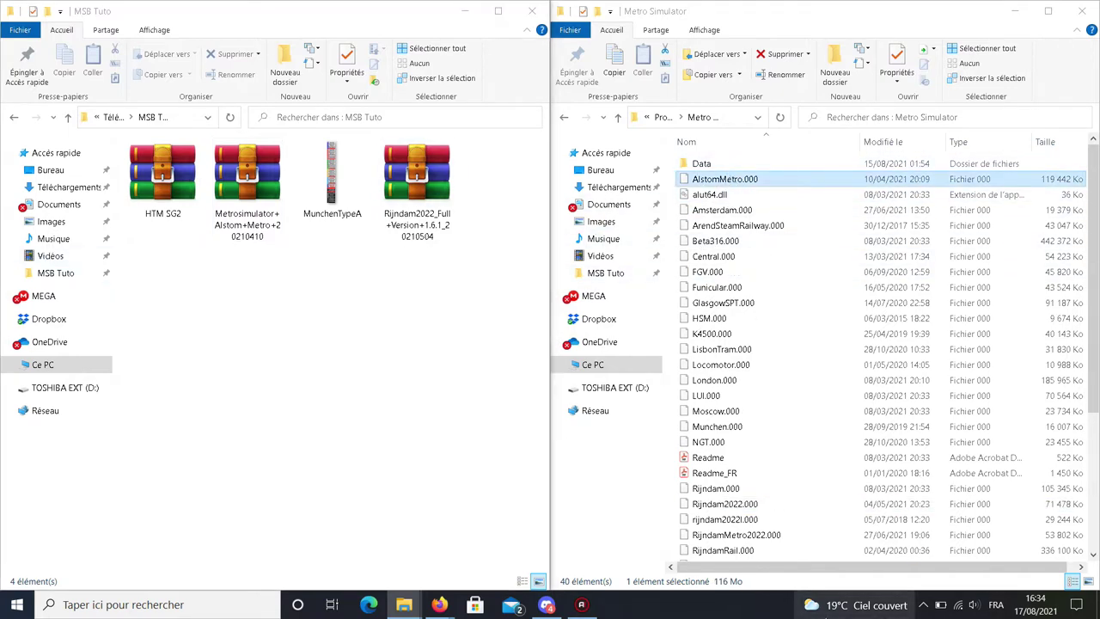
left_click(747, 503)
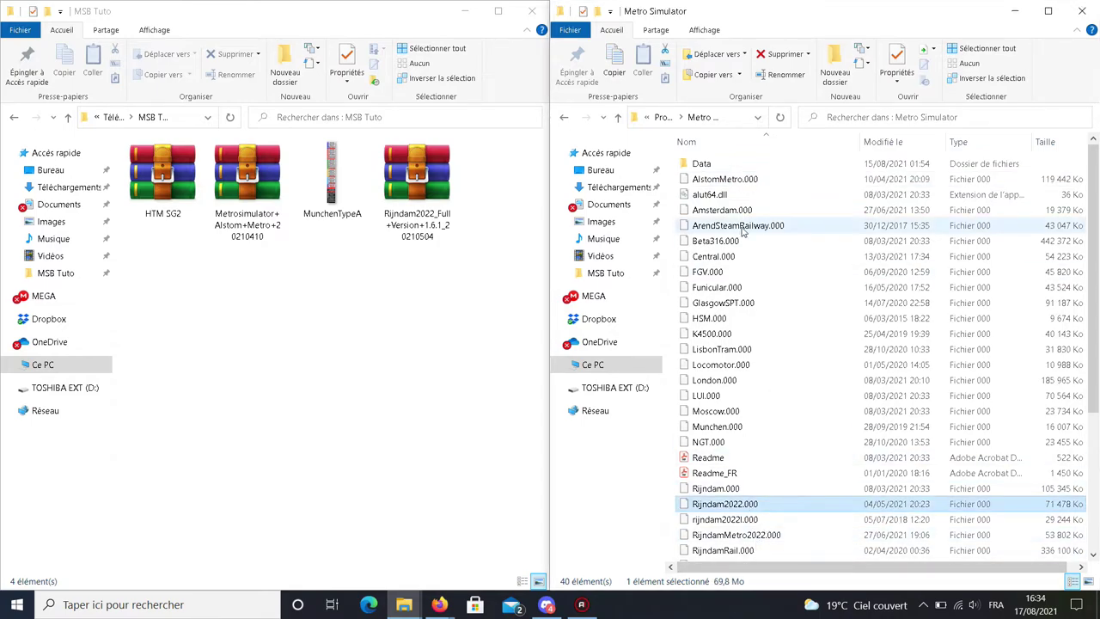
Check for Weekend_RATP.act in Metro Simulator's Data\Simvliet1982\Activities folder and go back to Data.
double_click(736, 171)
left_click_drag(748, 10, 1097, 131)
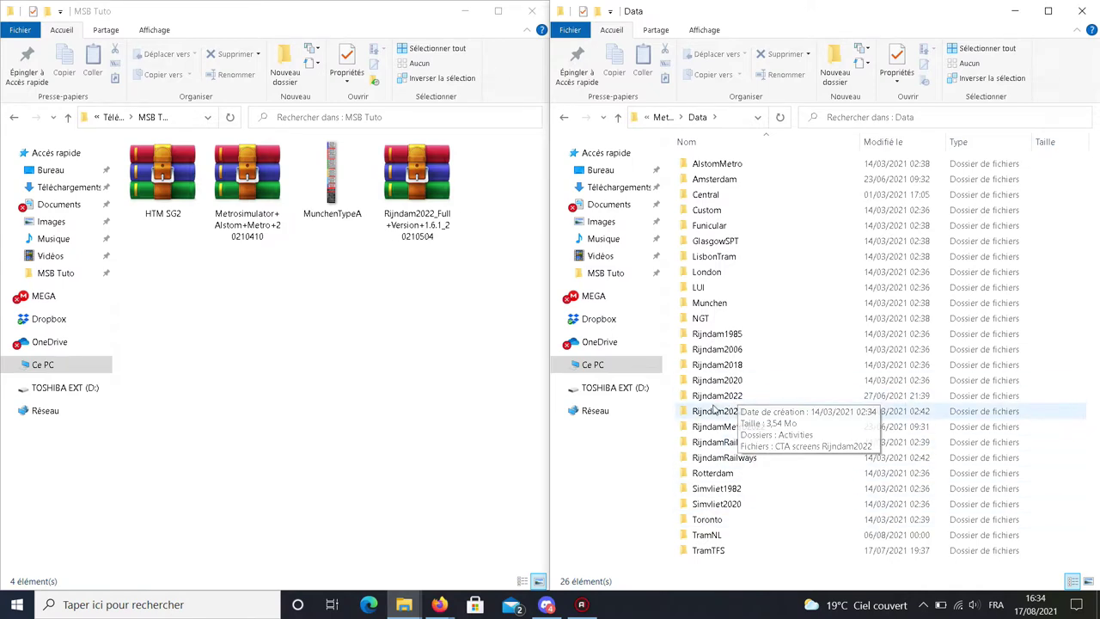
double_click(736, 489)
double_click(720, 164)
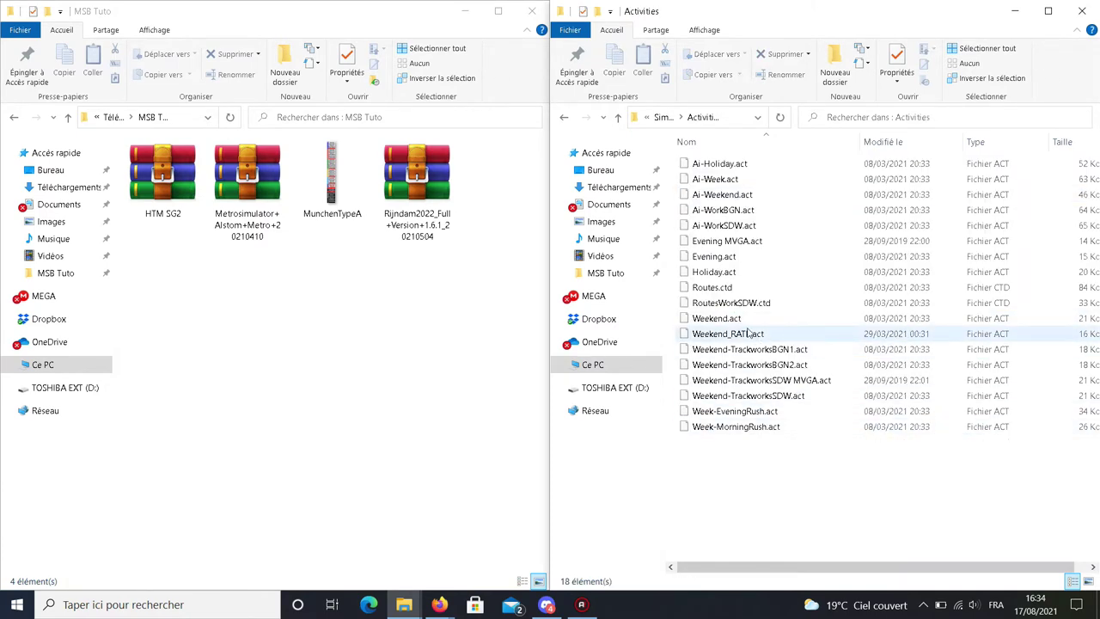
left_click(663, 117)
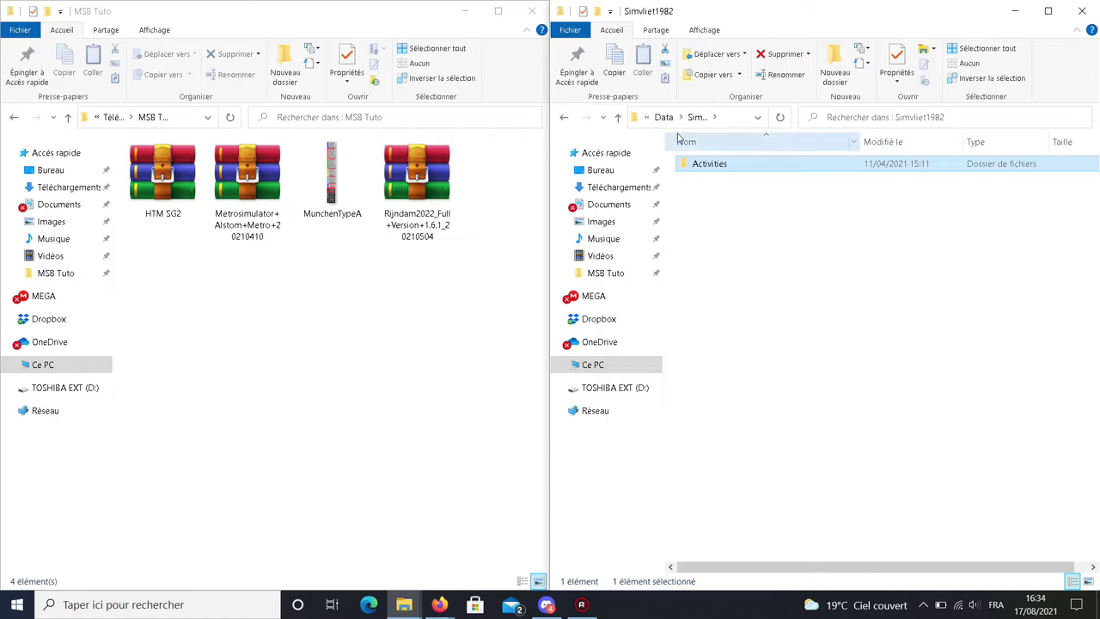
left_click(664, 117)
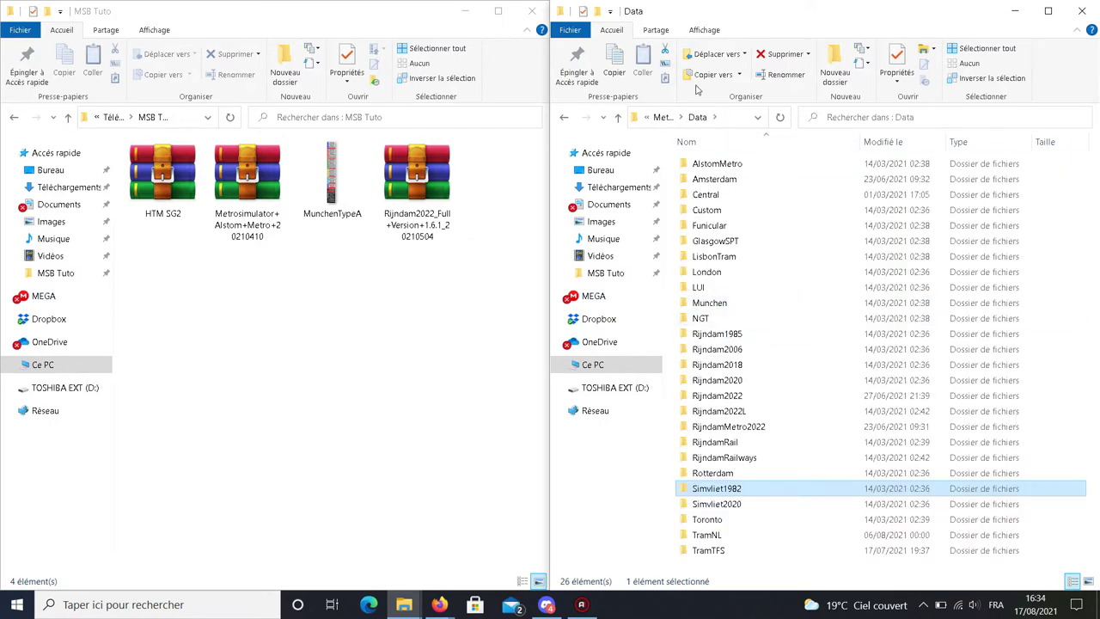
Return to the Metro Simulator folder, launch Metro Simulator, and browse its route list to Simvliet 1982.
left_click(663, 117)
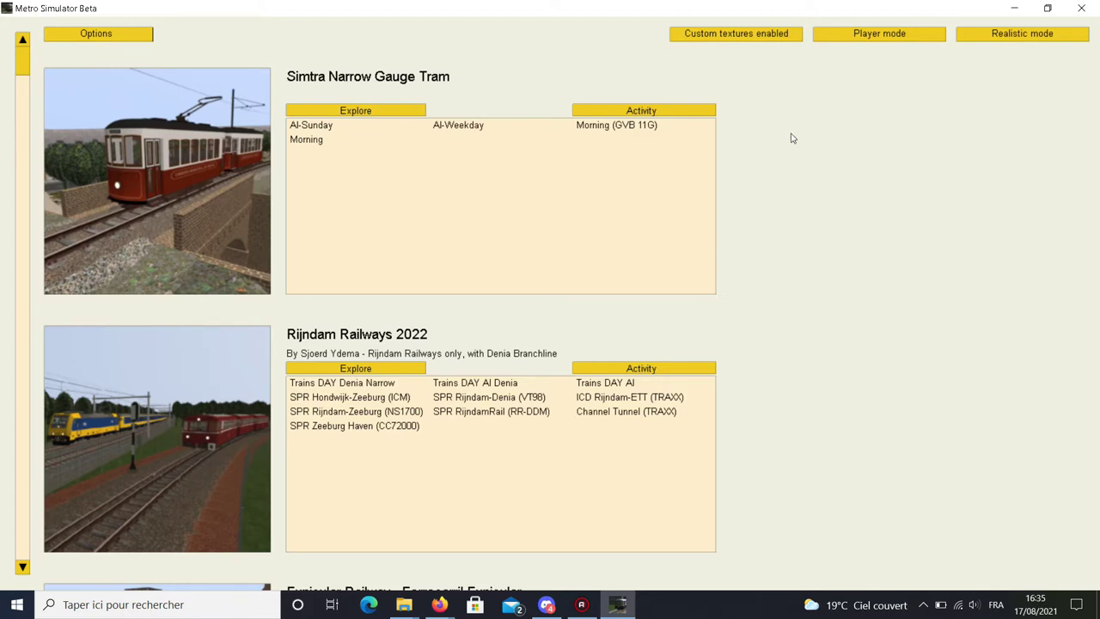
scroll(512, 172, "down", 2)
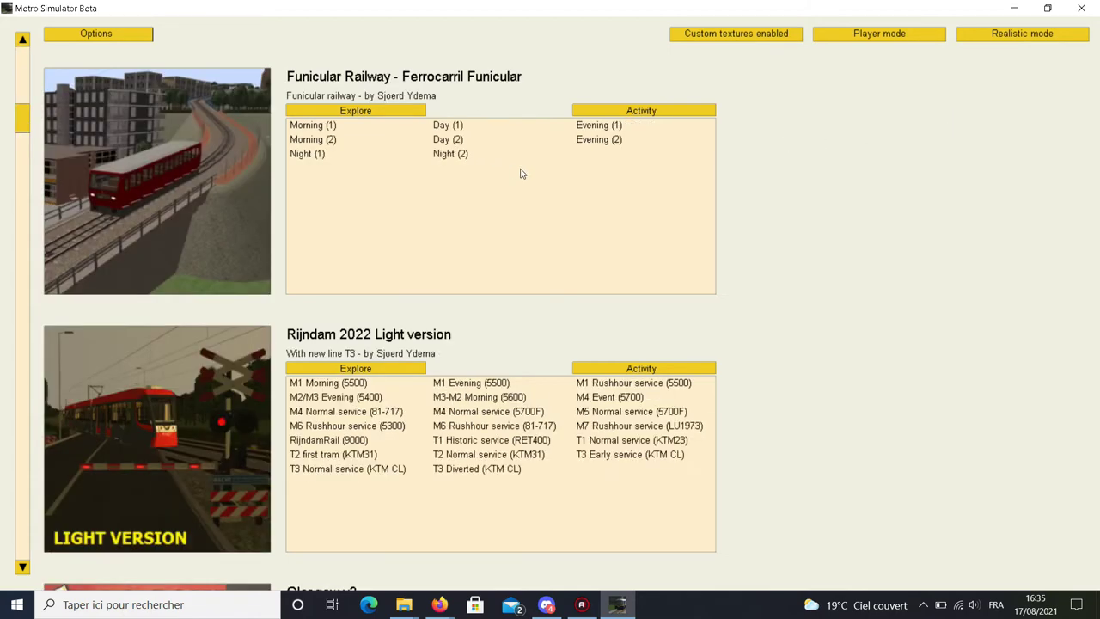
scroll(521, 174, "up", 2)
scroll(541, 217, "down", 1)
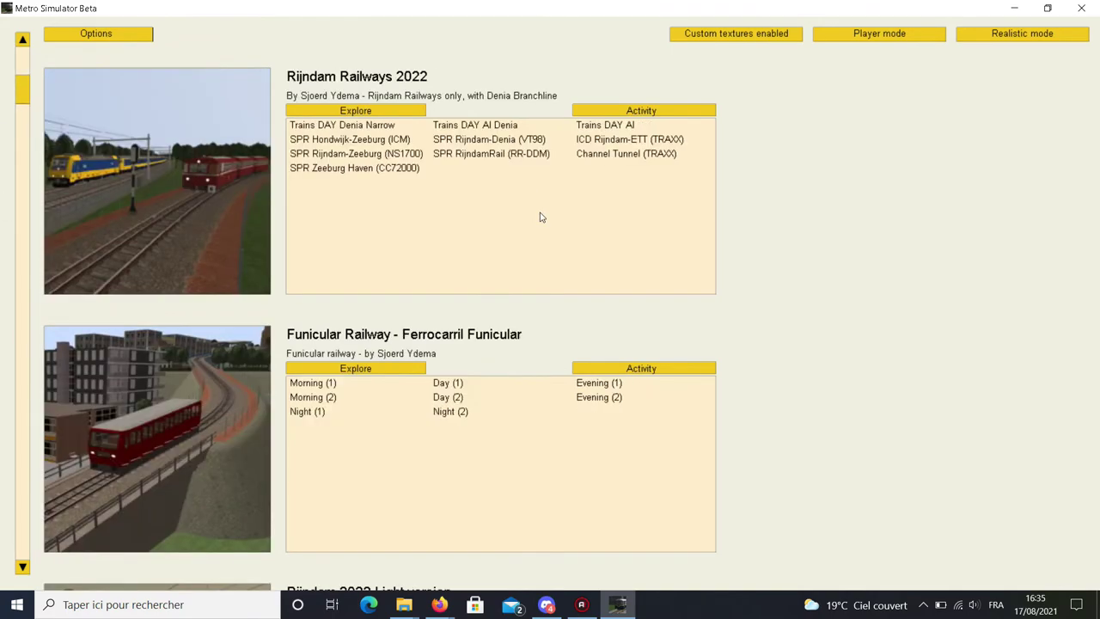
scroll(534, 222, "down", 2)
scroll(528, 223, "up", 2)
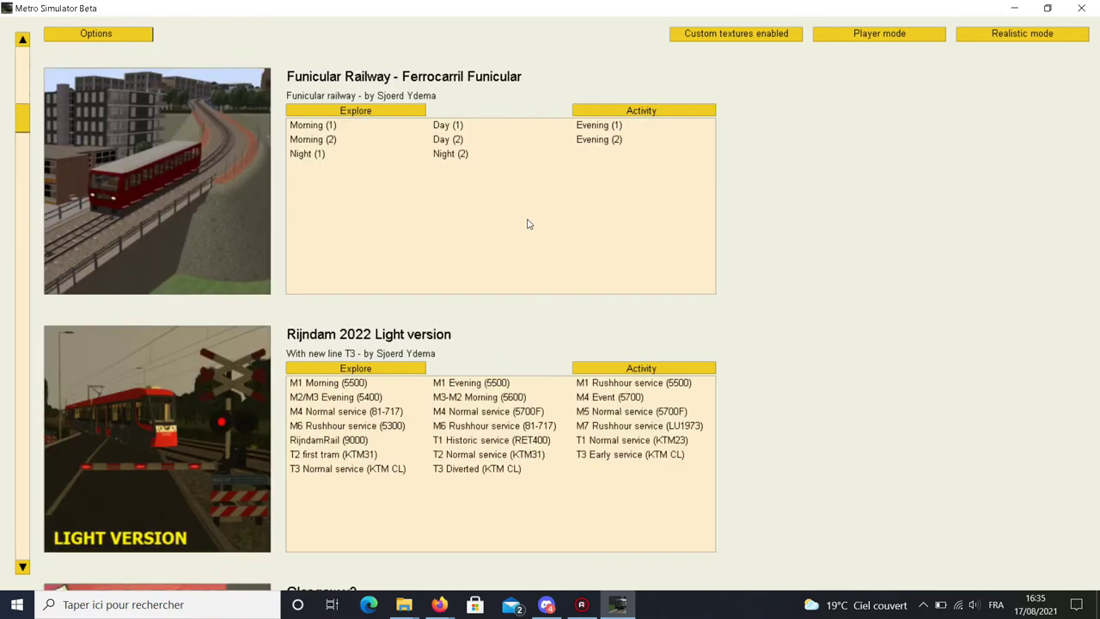
scroll(528, 223, "down", 5)
scroll(528, 223, "up", 5)
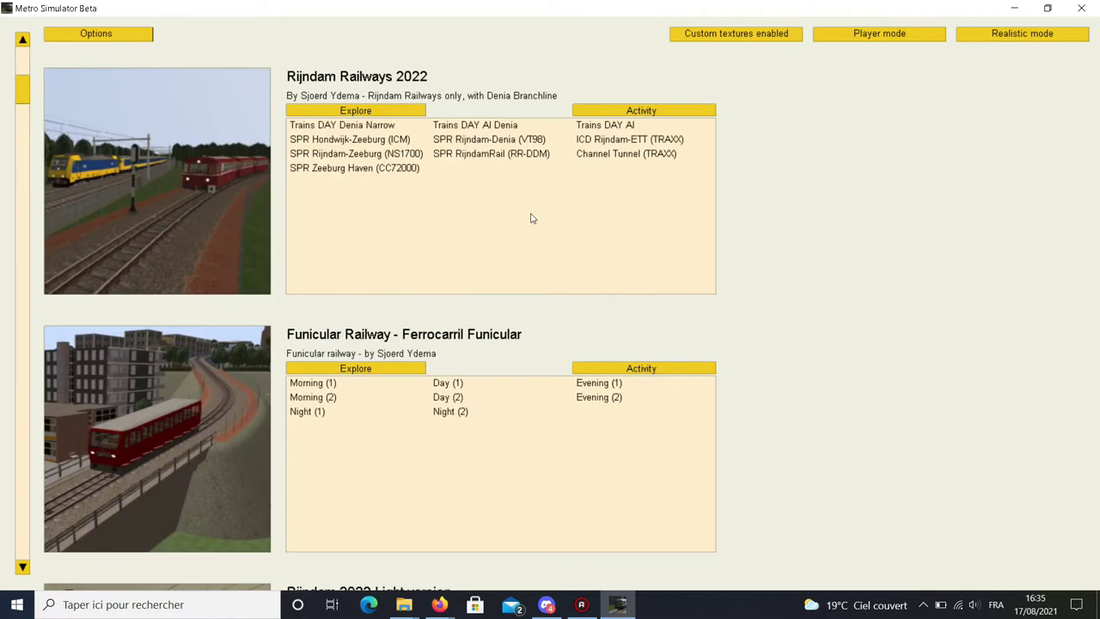
scroll(531, 204, "down", 3)
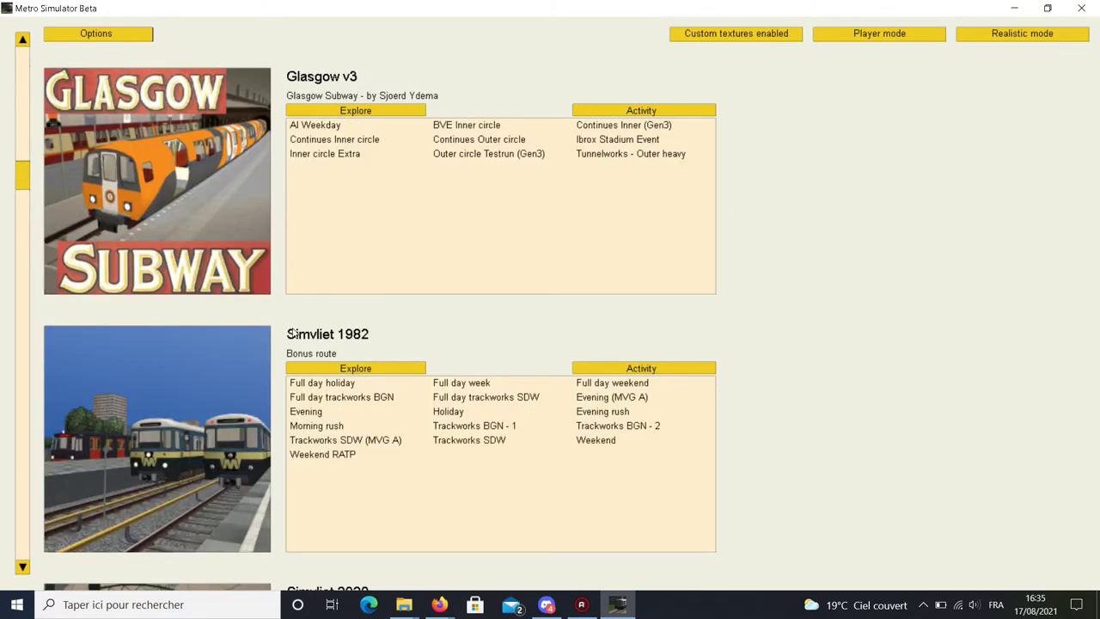
Locate the Weekend RATP activity in the Simvliet 1982 route's list.
scroll(292, 334, "down", 1)
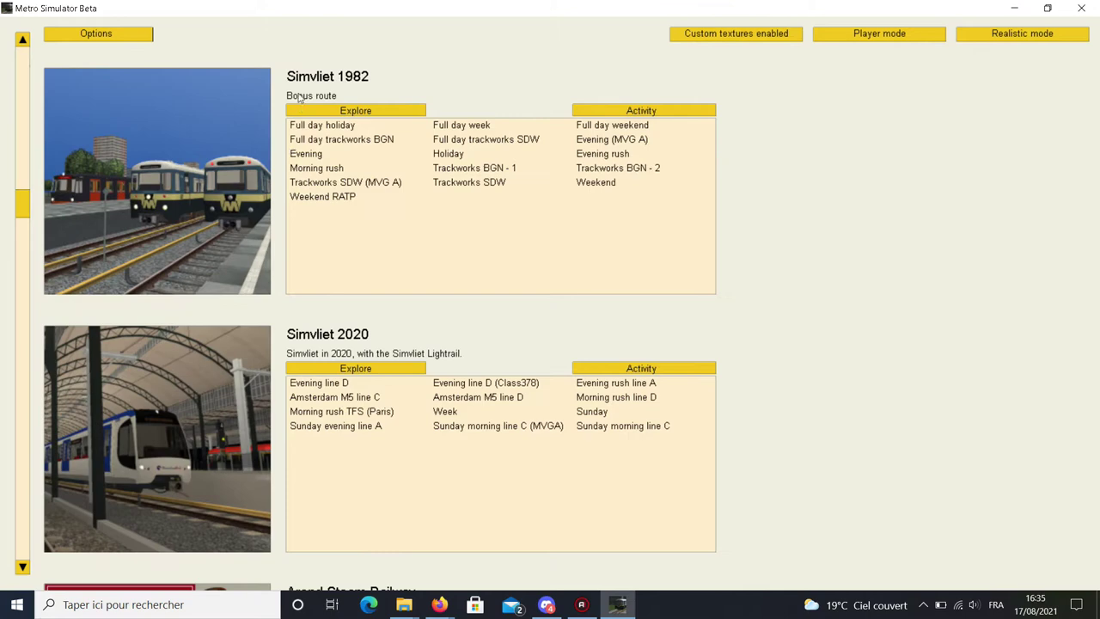
left_click(335, 200)
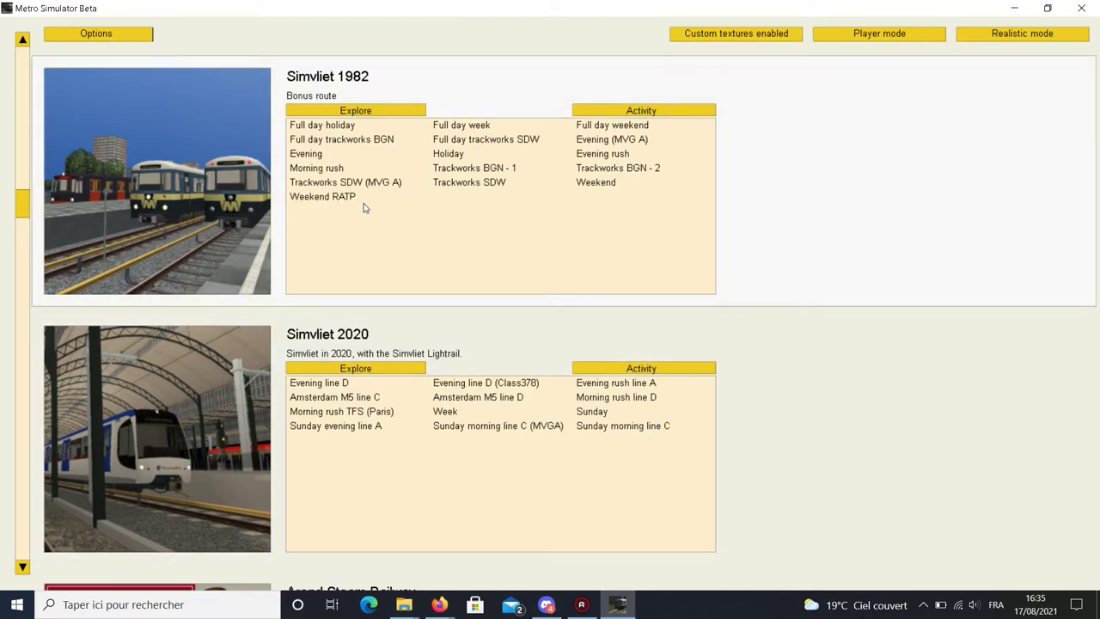
left_click(369, 203)
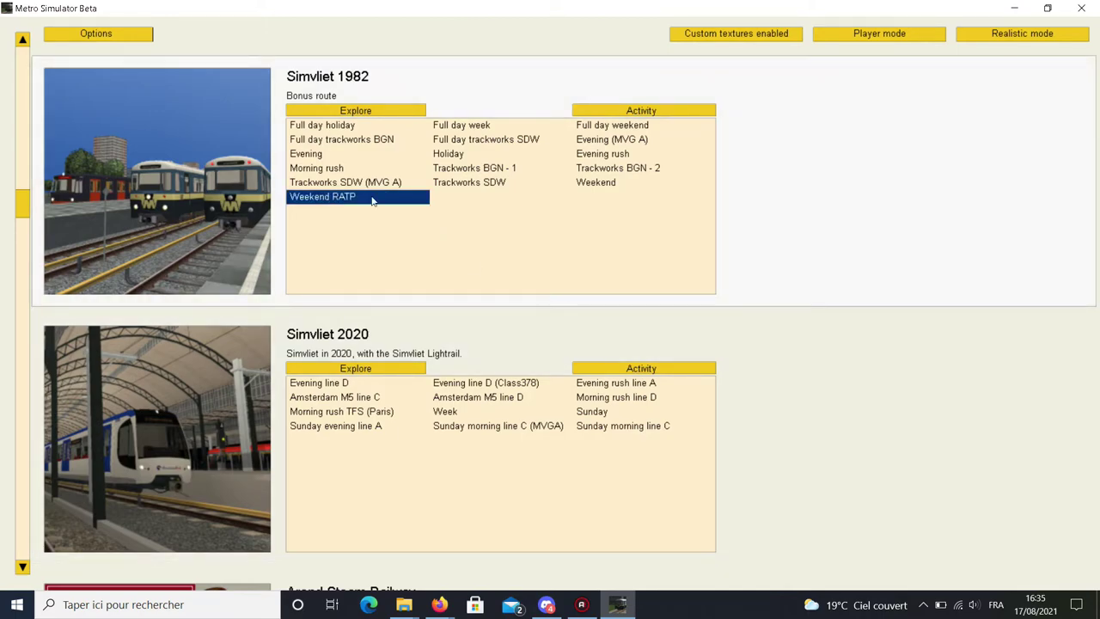
Browse the routes to Rijndam 2022 and highlight its T1 Normal service (KTM23), M6 Rushhour service (MP73) and M6 Rushhour service (MP89) activities.
scroll(389, 233, "down", 1)
scroll(389, 233, "down", 2)
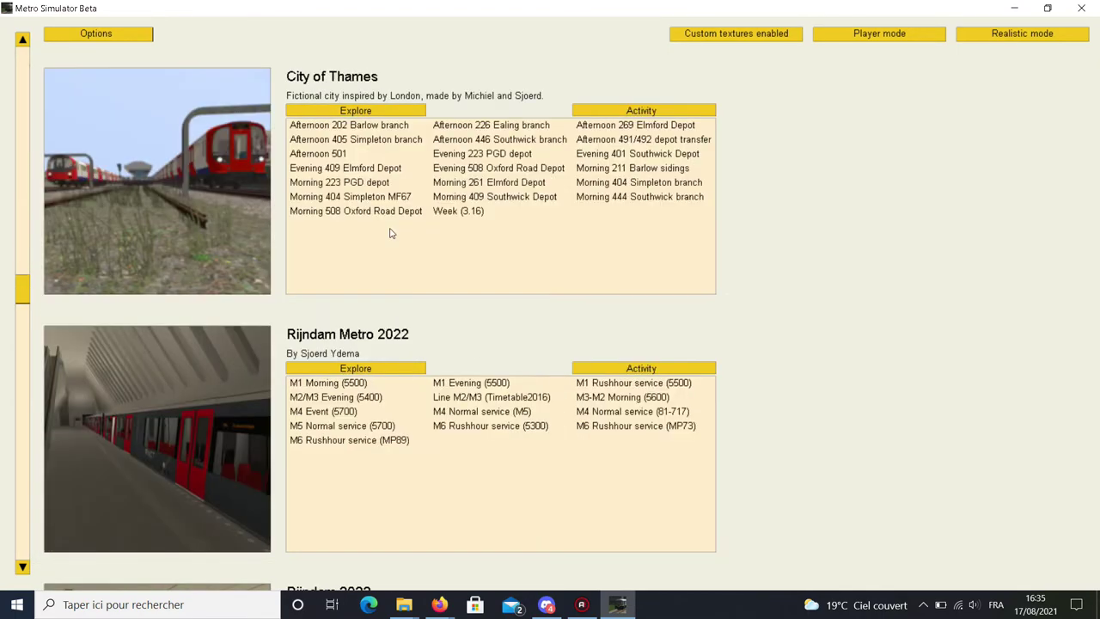
scroll(389, 233, "up", 3)
scroll(389, 232, "down", 4)
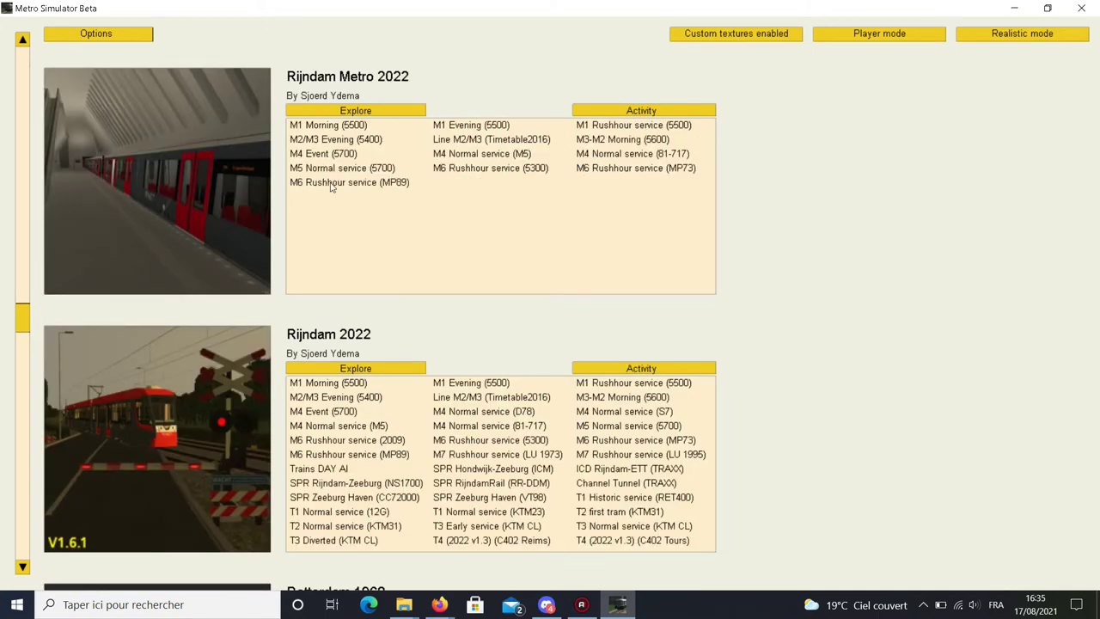
scroll(381, 94, "down", 1)
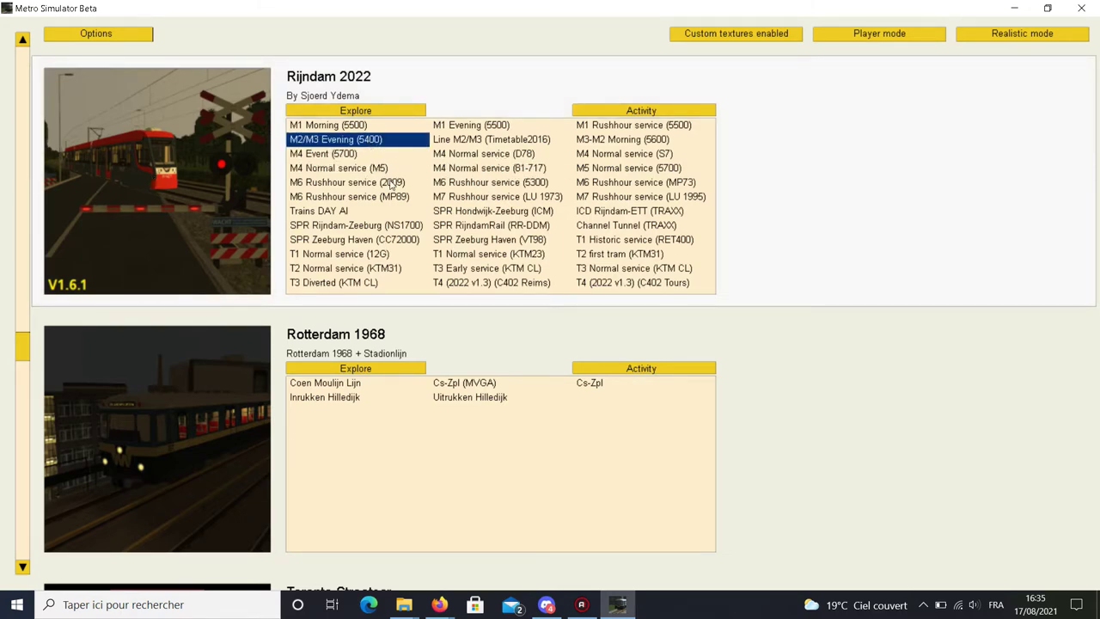
left_click(477, 252)
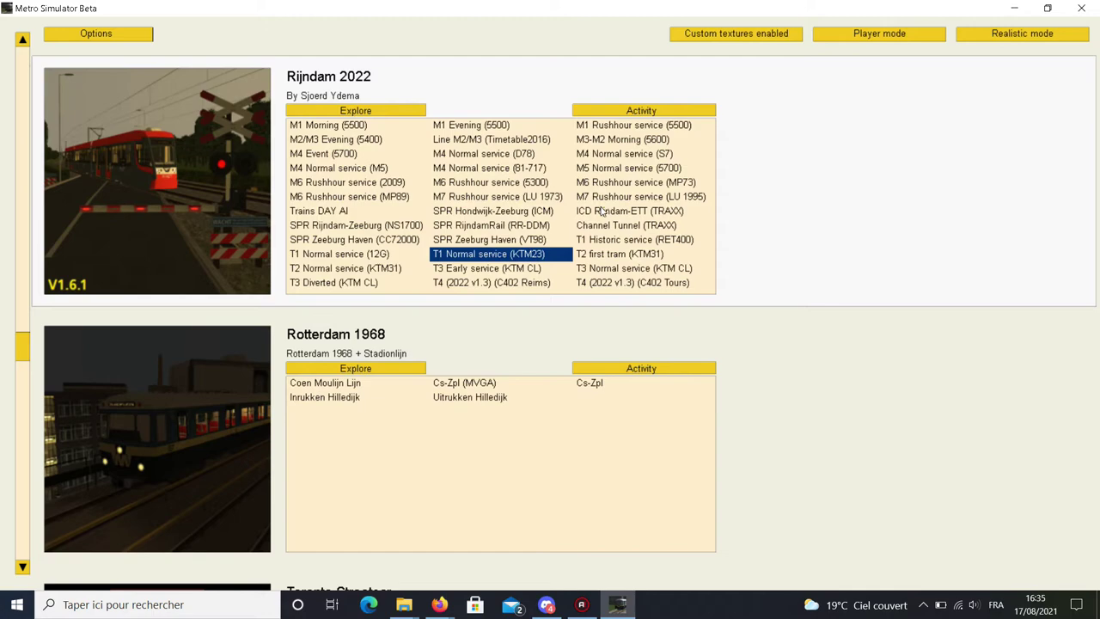
left_click(616, 186)
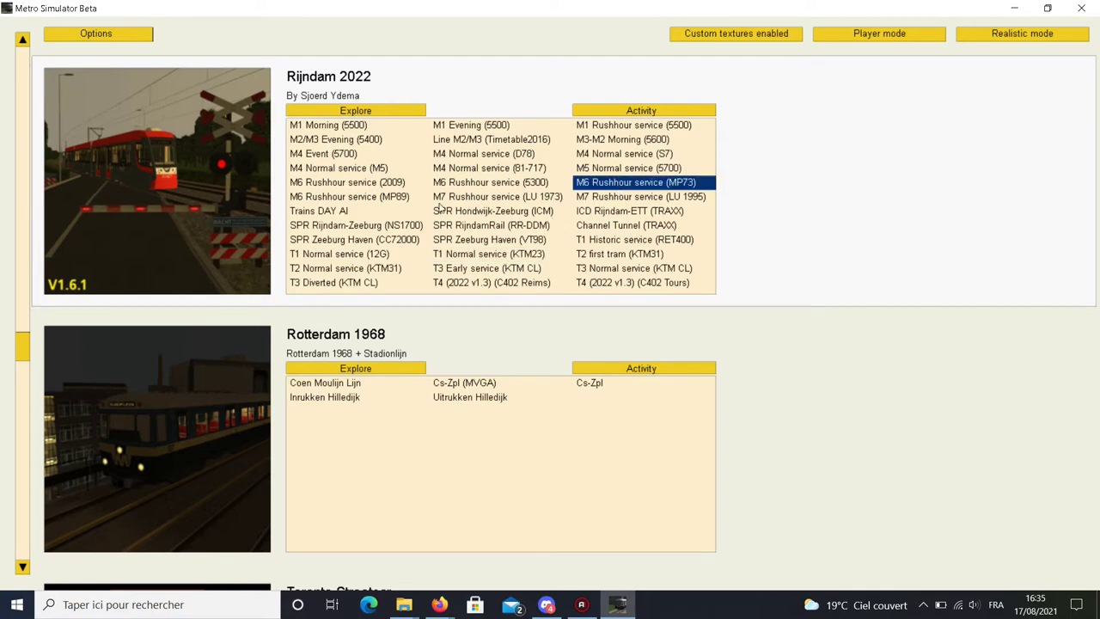
left_click(395, 198)
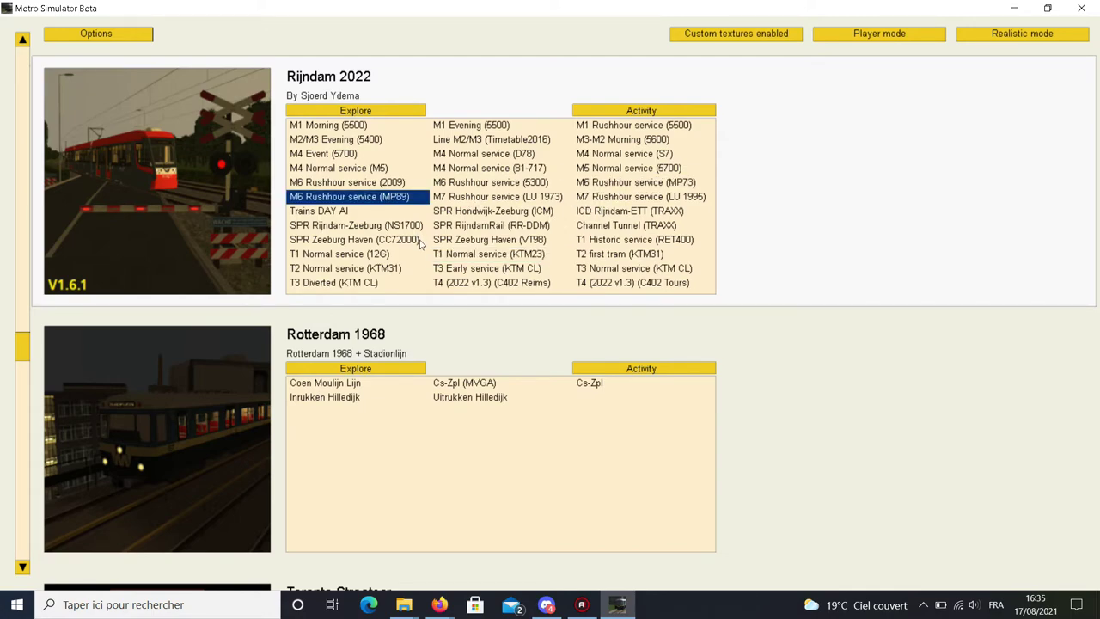
Examine the Rijndam 2020 activities, including Airport Shuttleservice (MP73) and Airport Shuttleservice (Be88TL), and close Metro Simulator.
scroll(421, 245, "down", 2)
scroll(421, 245, "up", 1)
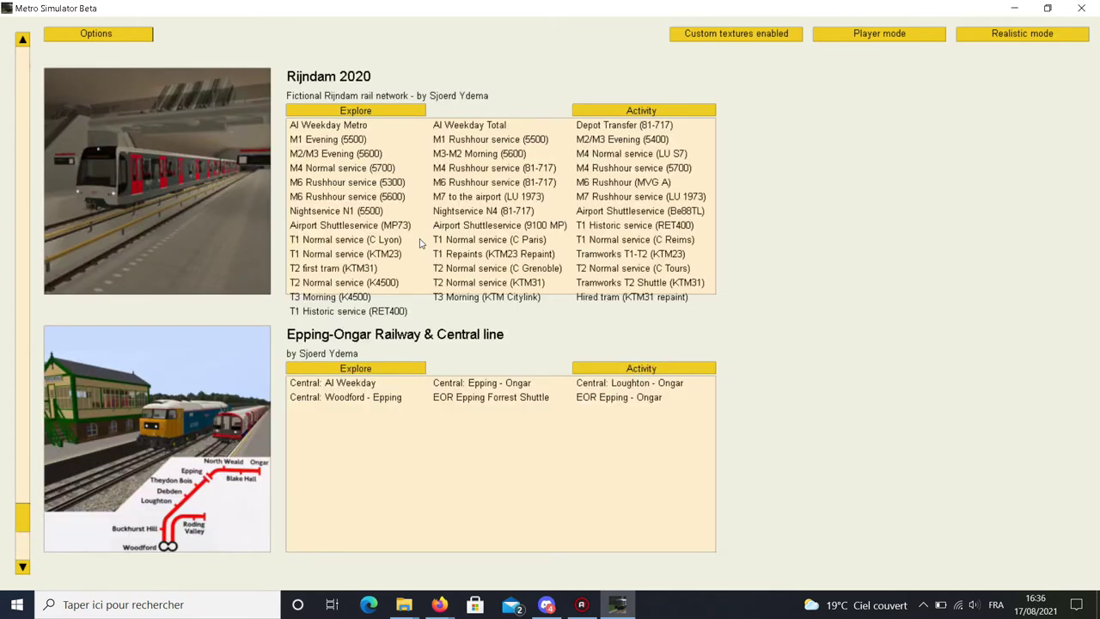
left_click(507, 197)
left_click(401, 227)
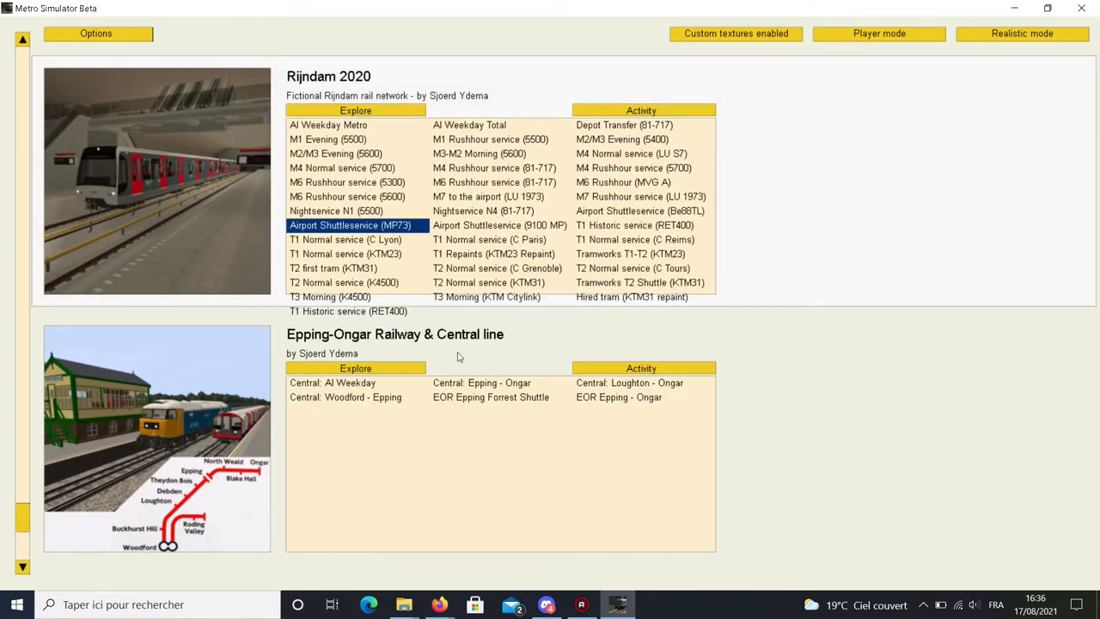
left_click(666, 212)
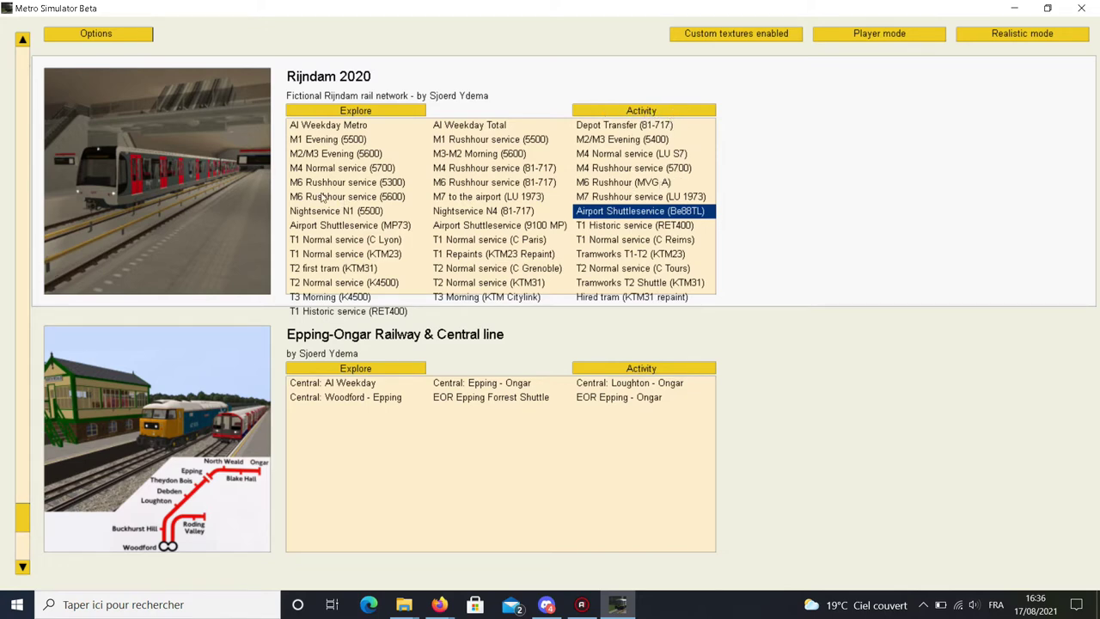
left_click(420, 182)
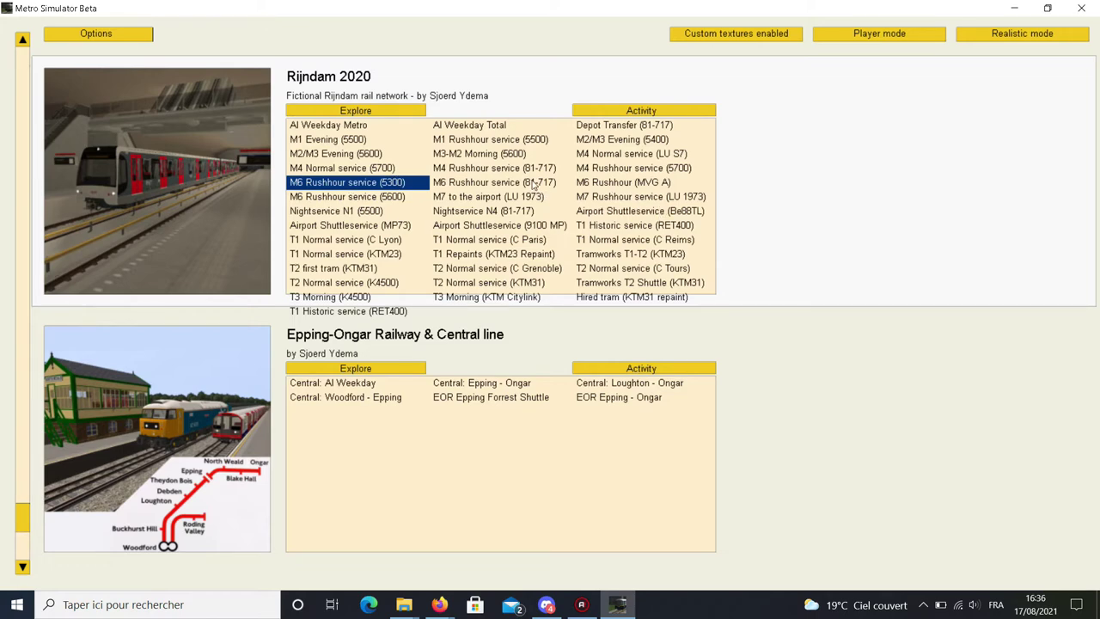
left_click(495, 181)
left_click(664, 213)
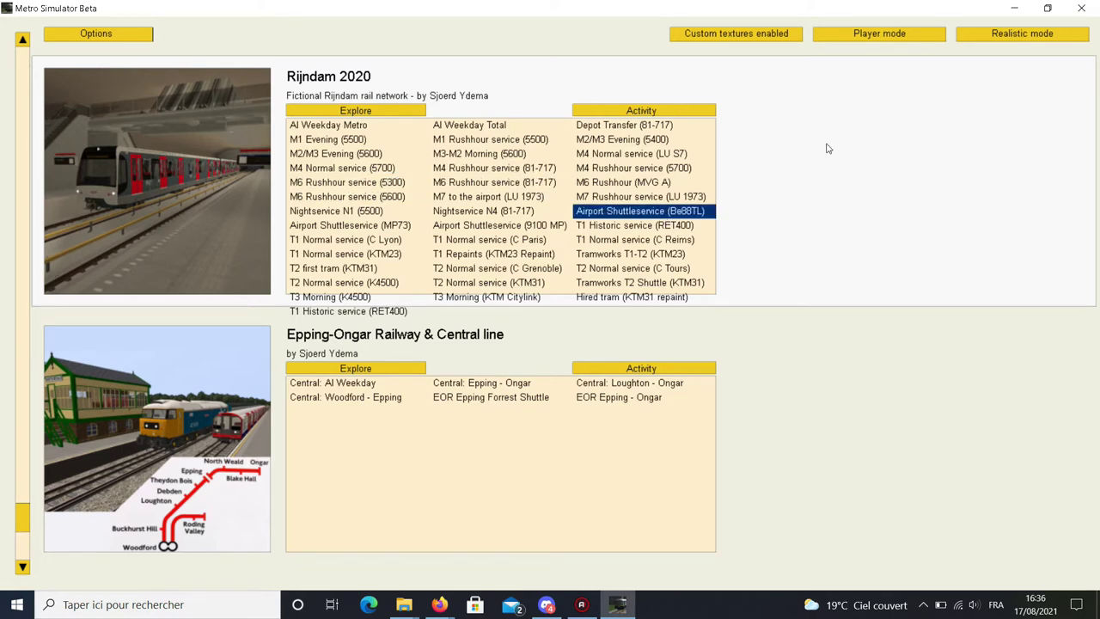
left_click(1077, 13)
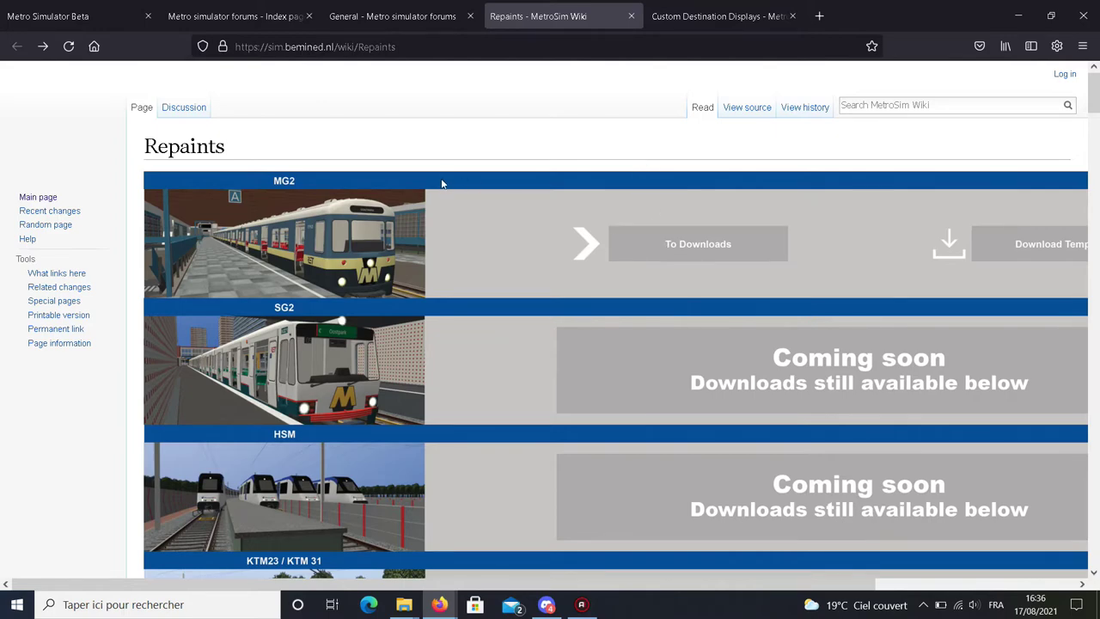
Look through the MG2 repaint downloads on the MetroSim Wiki and return to the Repaints page.
left_click(691, 247)
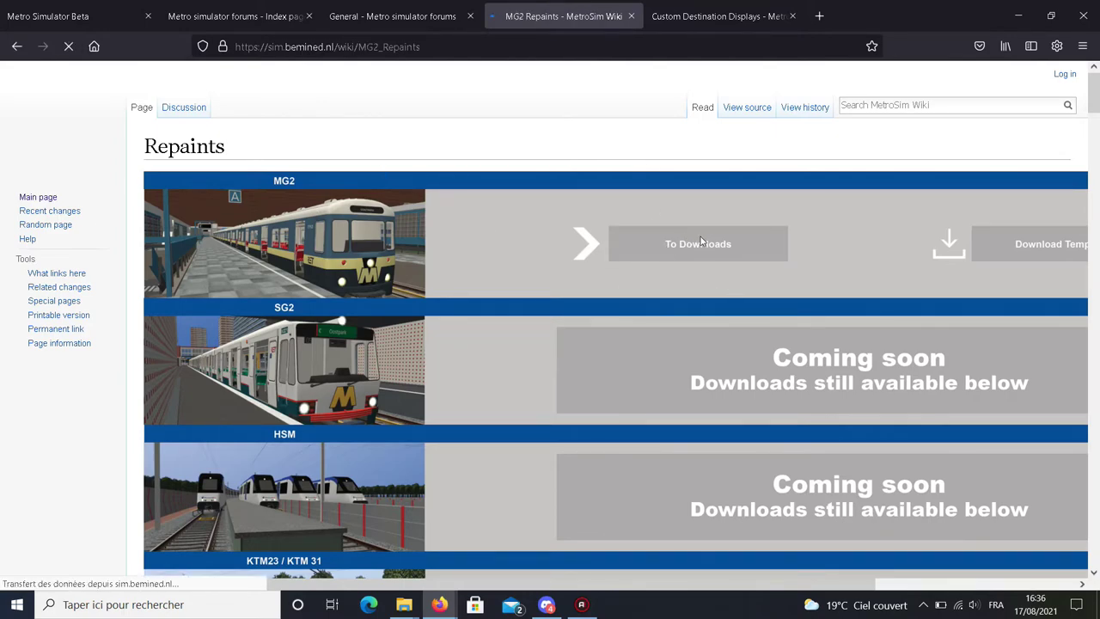
scroll(519, 234, "down", 10)
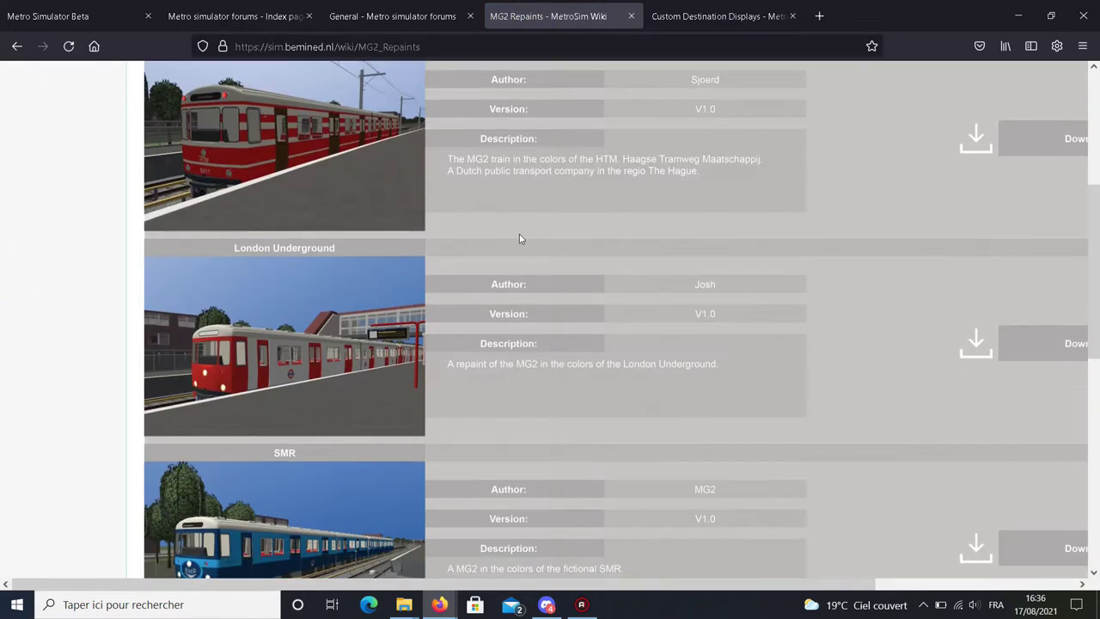
scroll(519, 234, "down", 4)
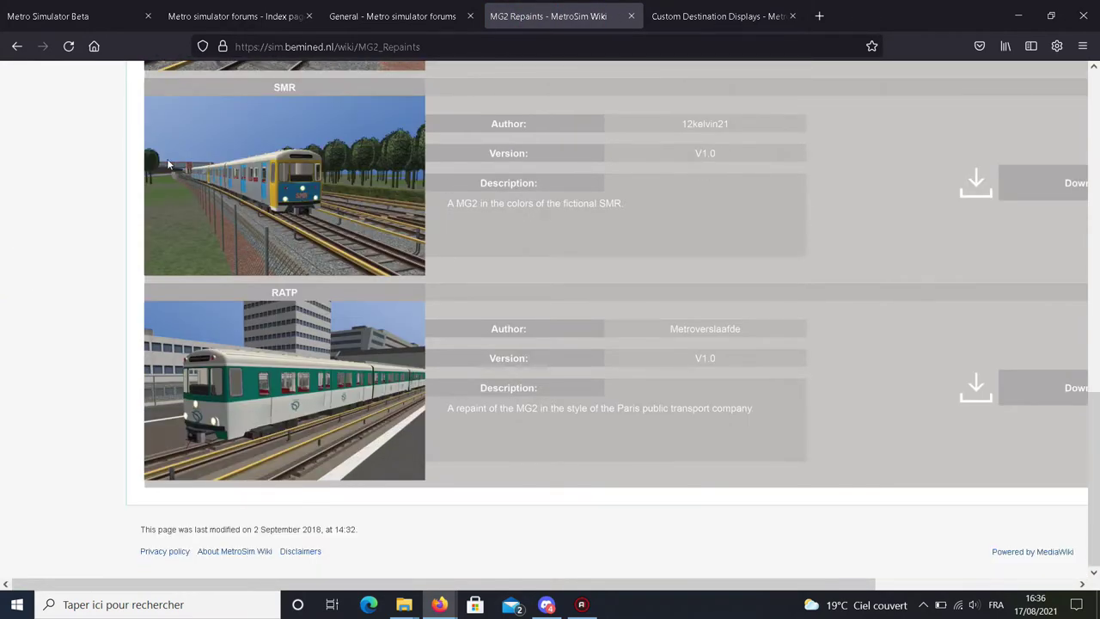
scroll(321, 254, "up", 6)
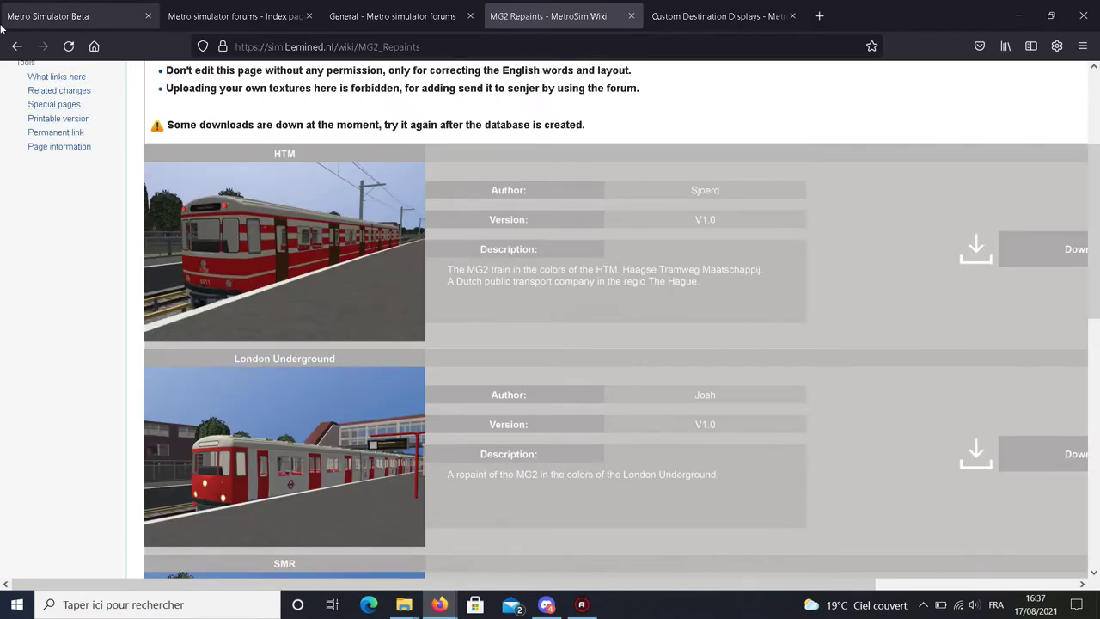
left_click(16, 46)
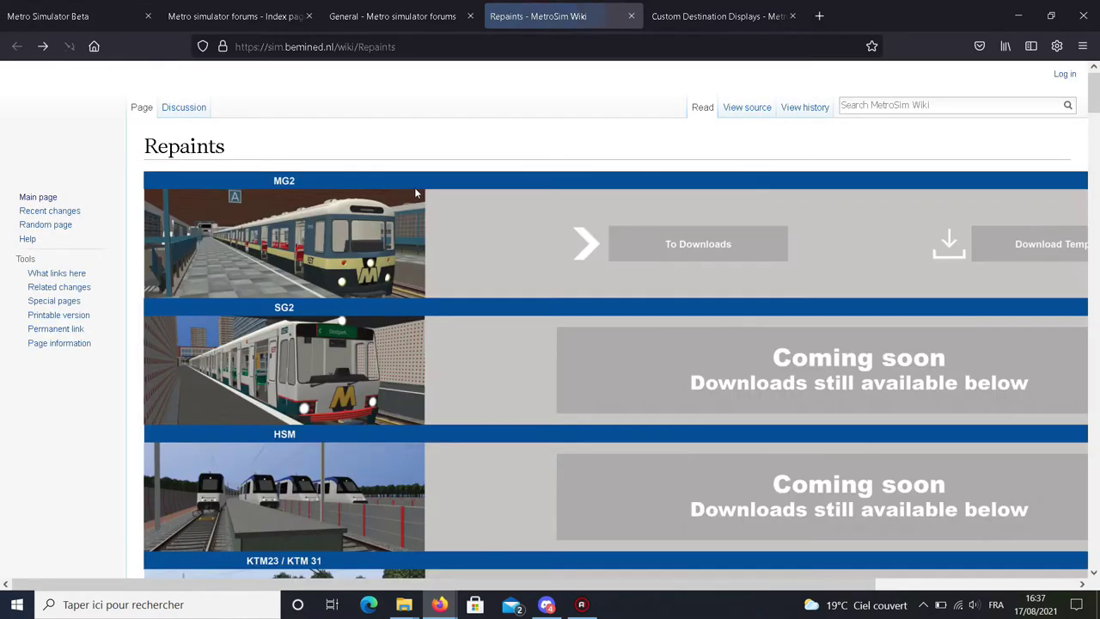
Find the HTM repaint just above the Combination Packs and view its HTM SG2.zip download prompt without saving the file.
scroll(414, 193, "down", 15)
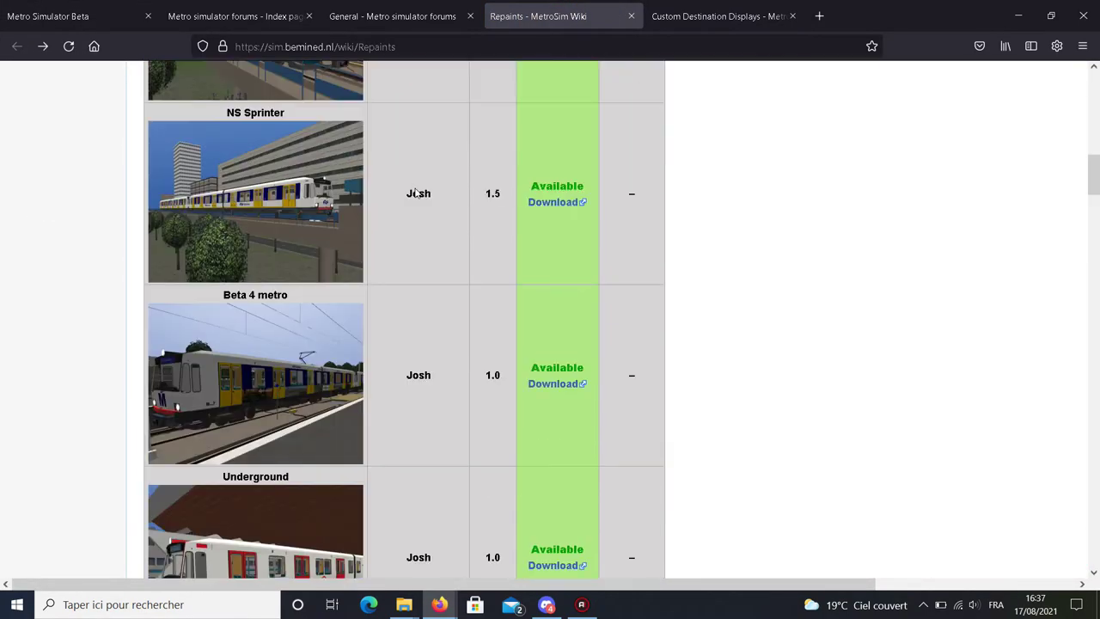
scroll(389, 168, "down", 20)
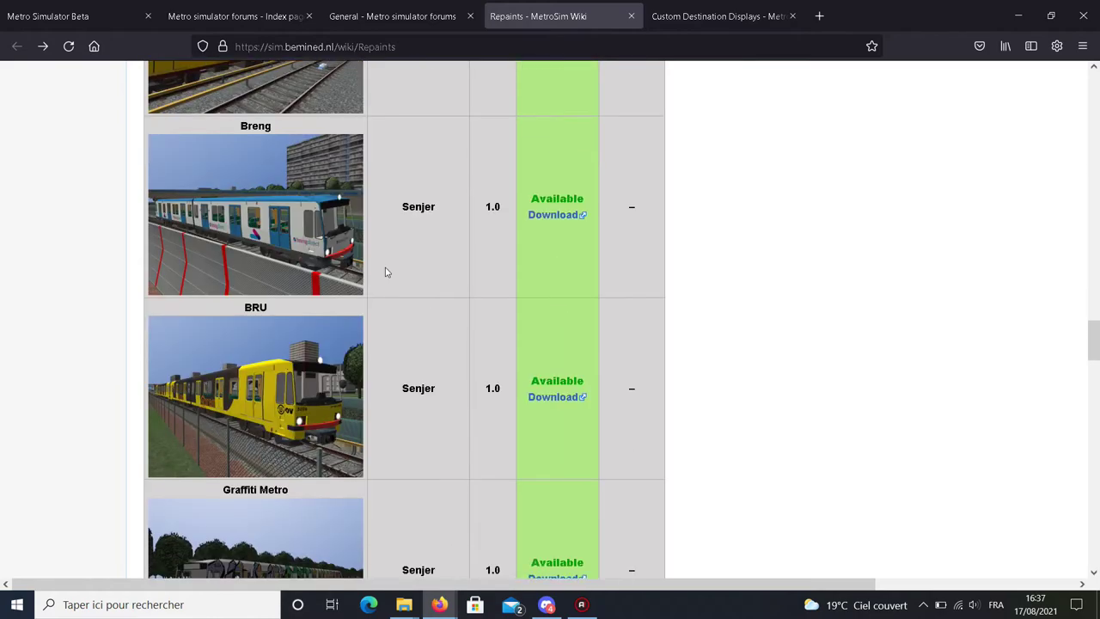
scroll(376, 289, "down", 10)
scroll(331, 391, "up", 3)
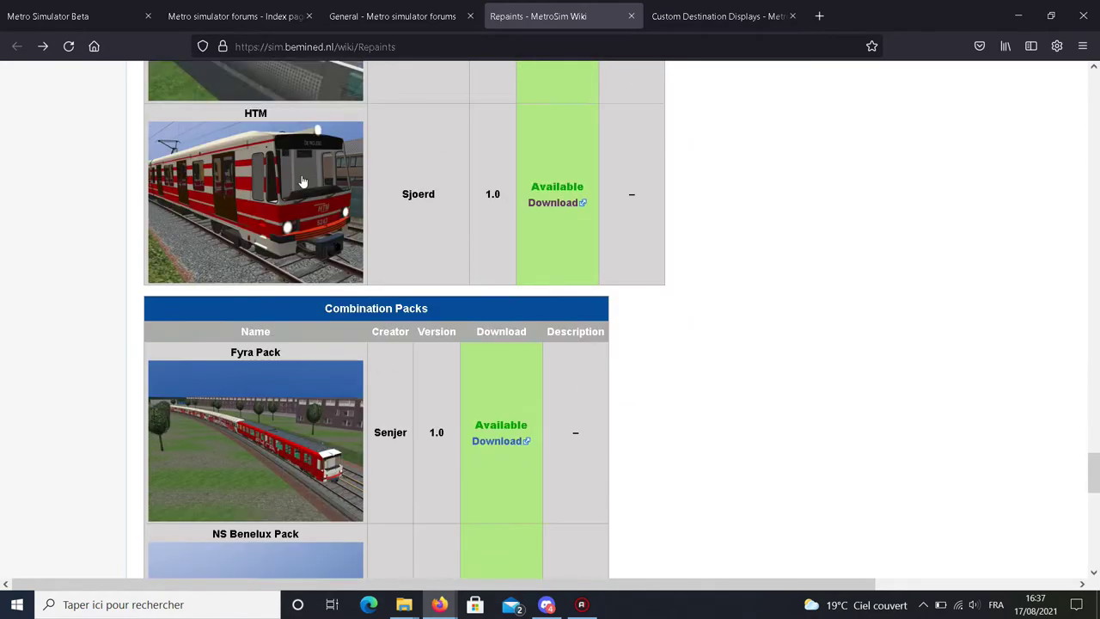
scroll(331, 391, "down", 2)
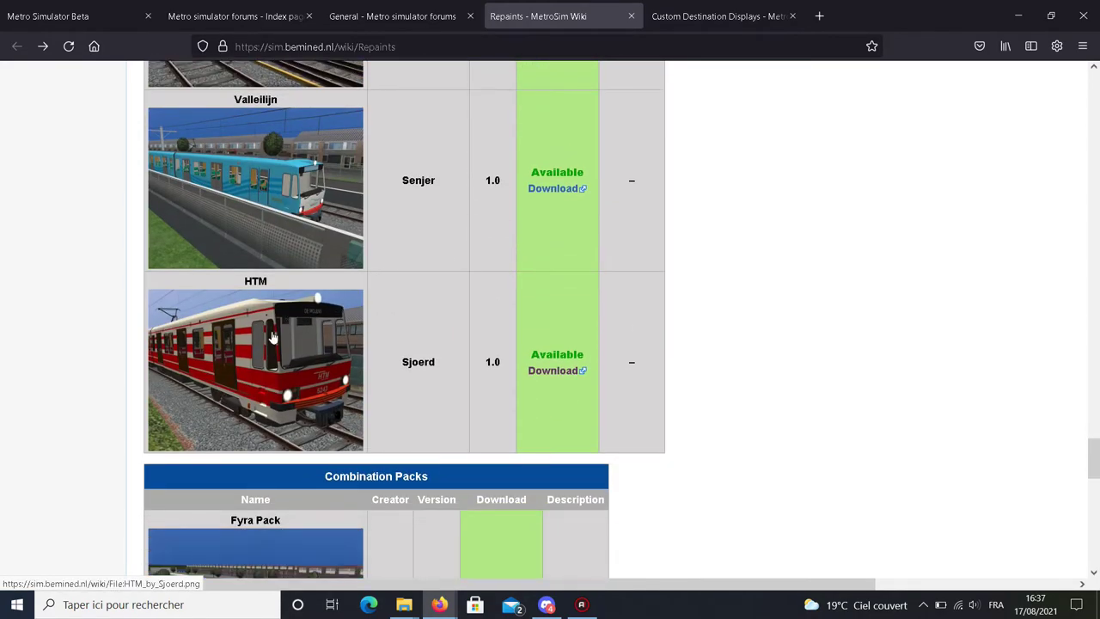
left_click(556, 376)
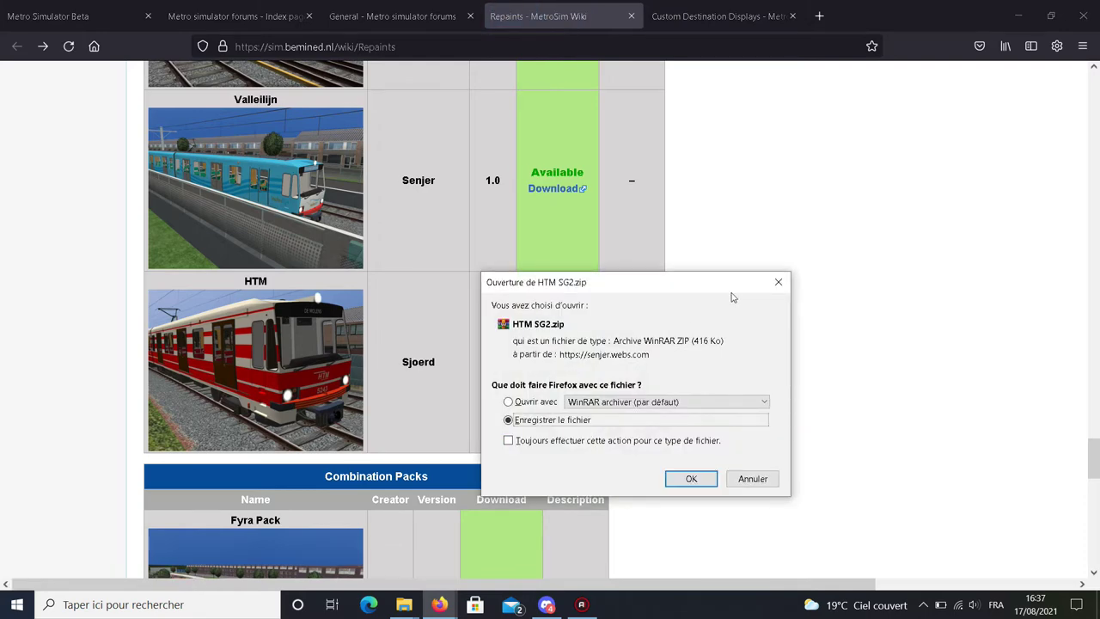
left_click(777, 282)
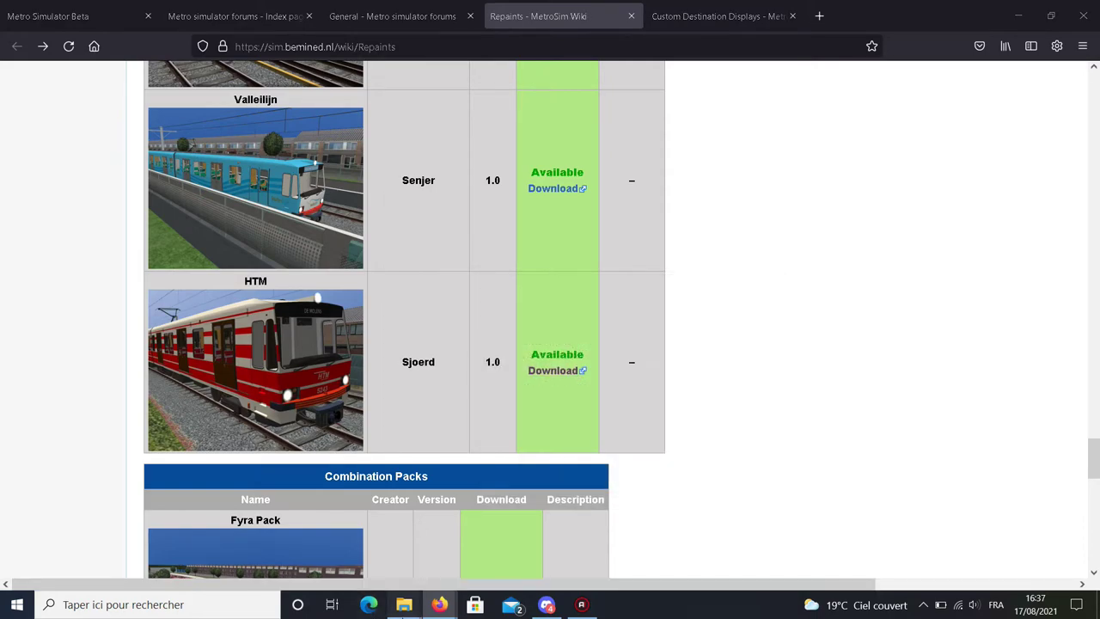
Switch to File Explorer, show the MSB Tuto and Metro Simulator folders, and open the HTM SG2 archive in WinRAR.
left_click(365, 537)
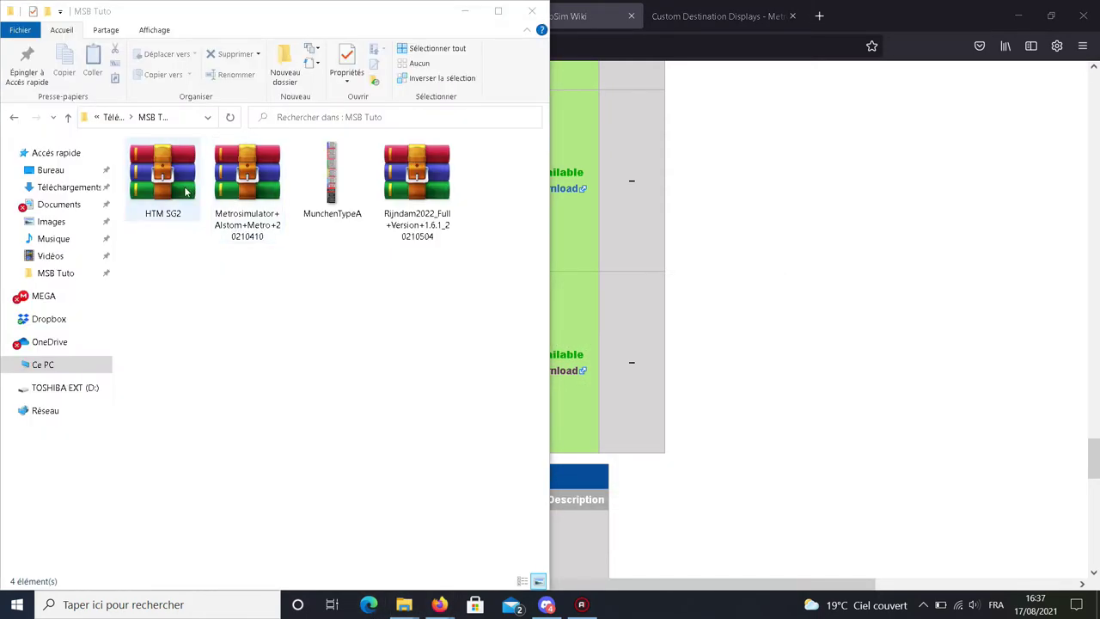
left_click(354, 532)
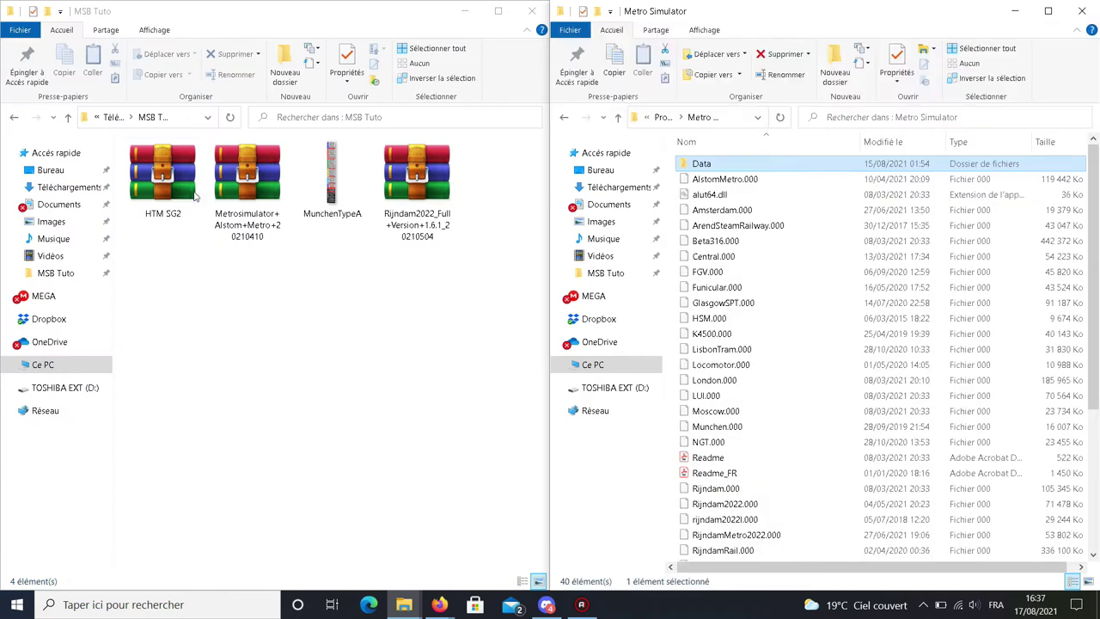
left_click(191, 192)
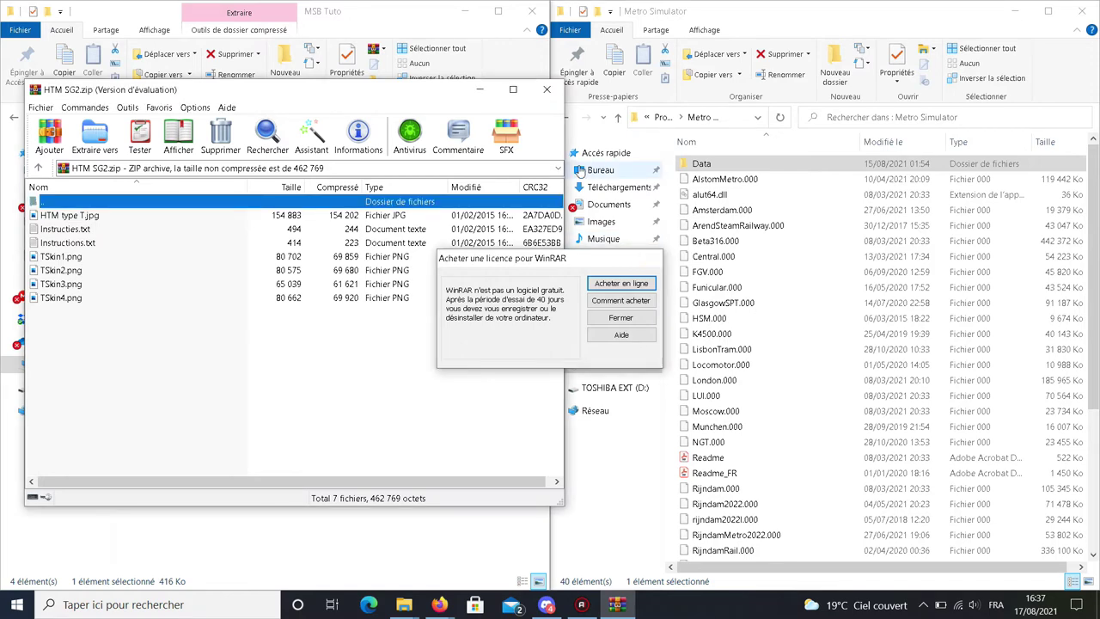
key("Escape")
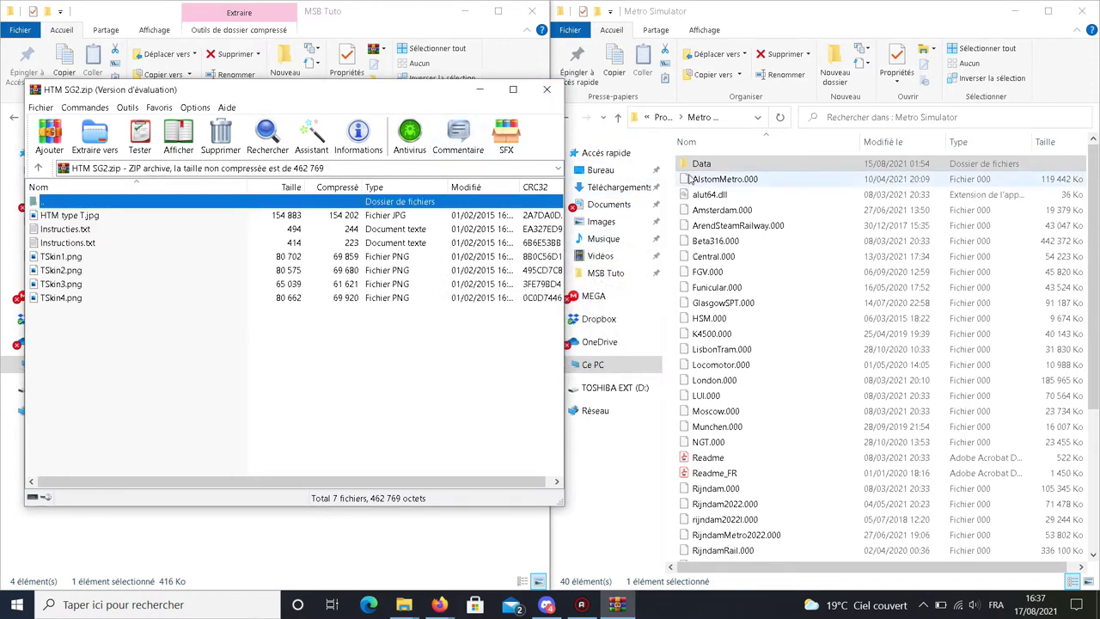
Open the Data\Custom\Textures folder inside the Metro Simulator folder.
double_click(764, 167)
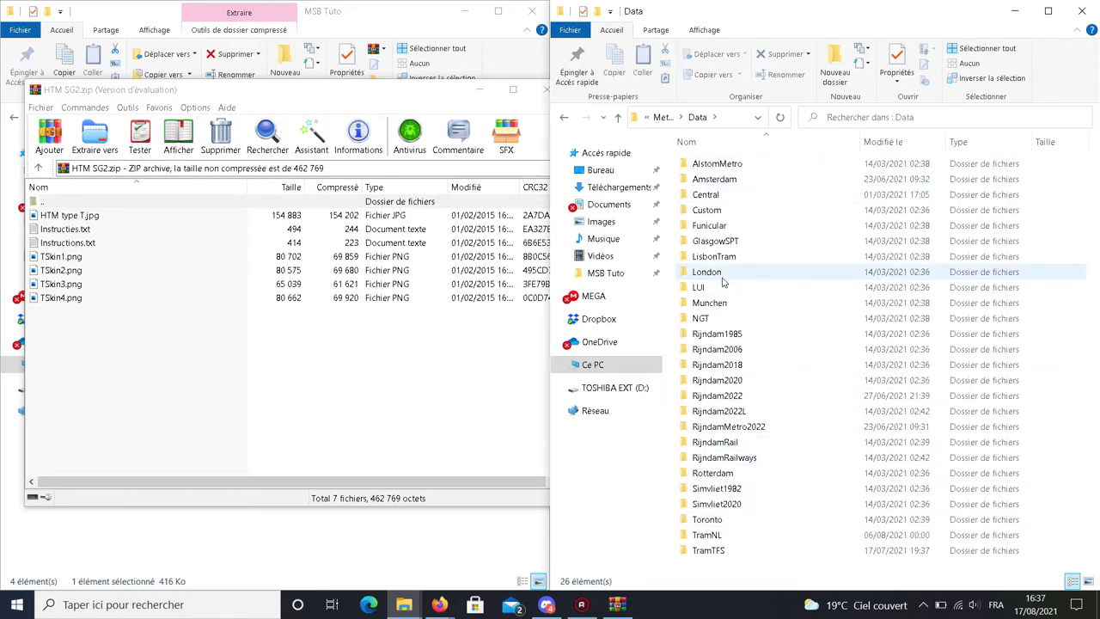
double_click(707, 212)
left_click(716, 167)
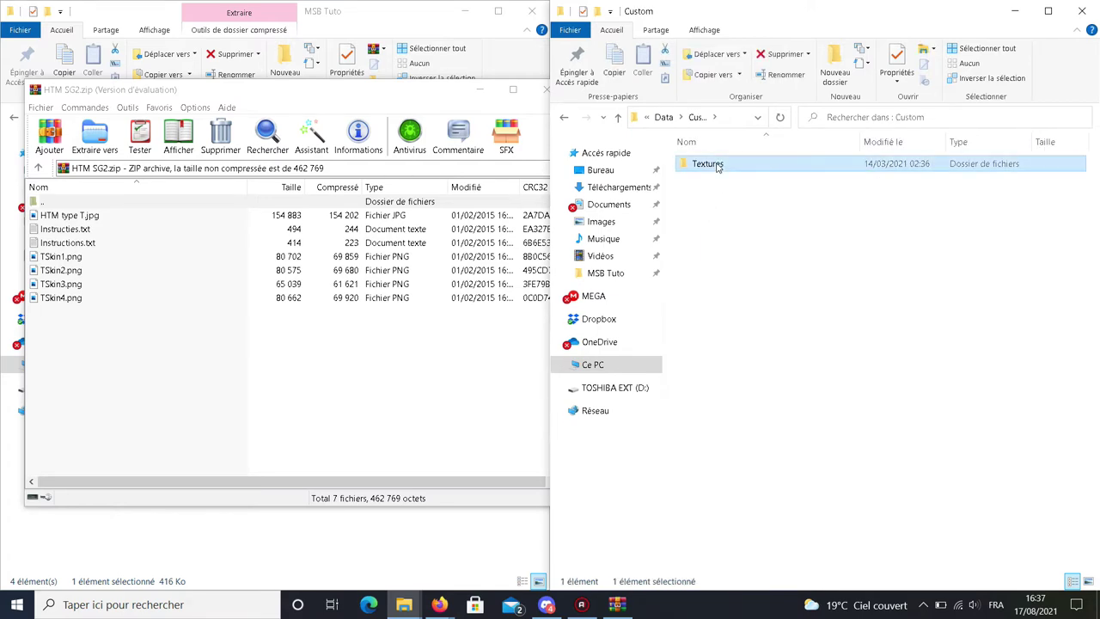
double_click(717, 167)
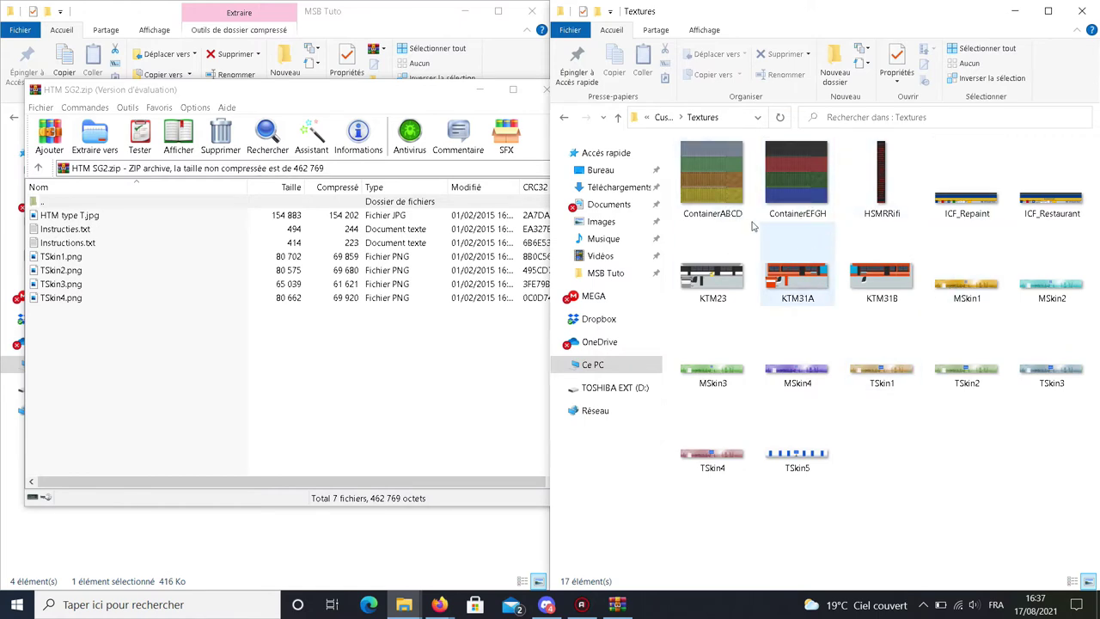
mouse_move(881, 206)
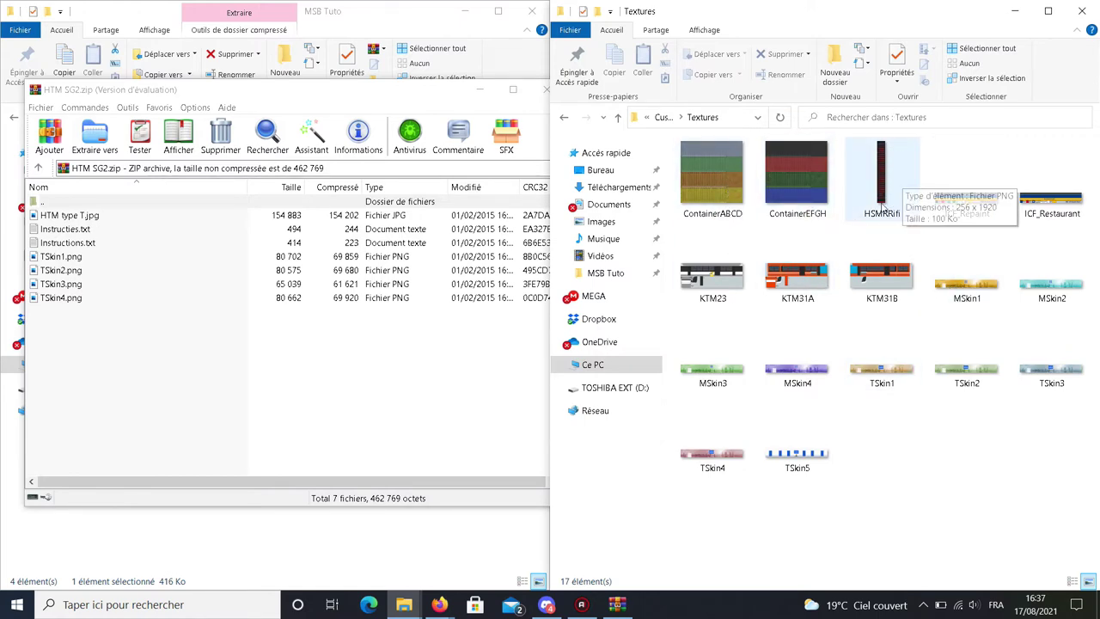
mouse_move(1020, 200)
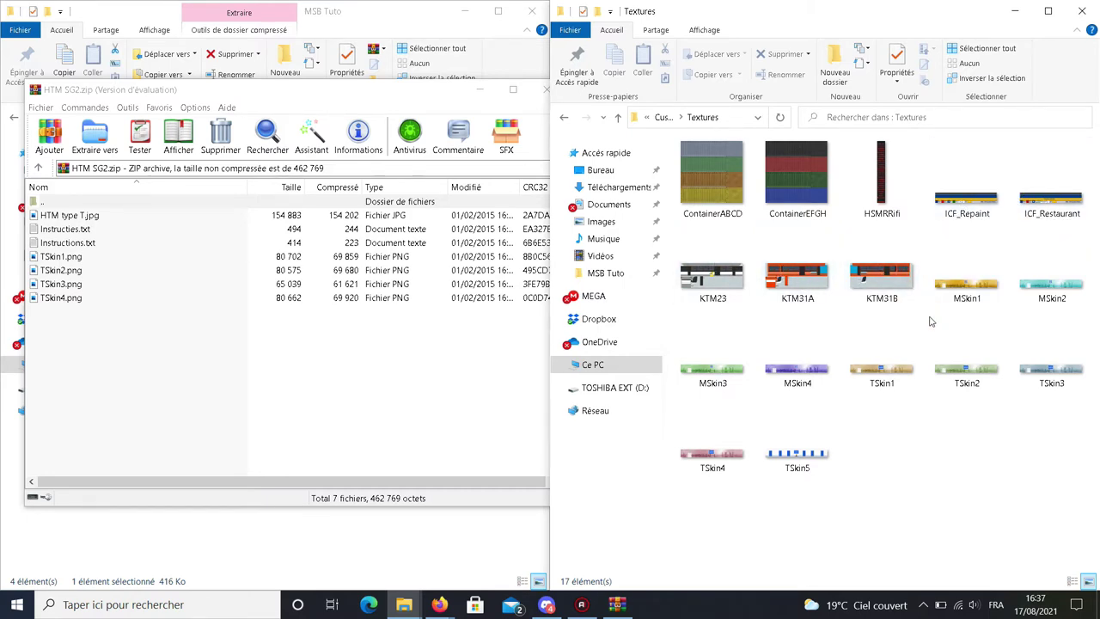
Point out the TSkin1 to TSkin4 PNG files inside the HTM SG2 archive.
mouse_move(703, 370)
left_click(124, 357)
left_click_drag(75, 355, 87, 255)
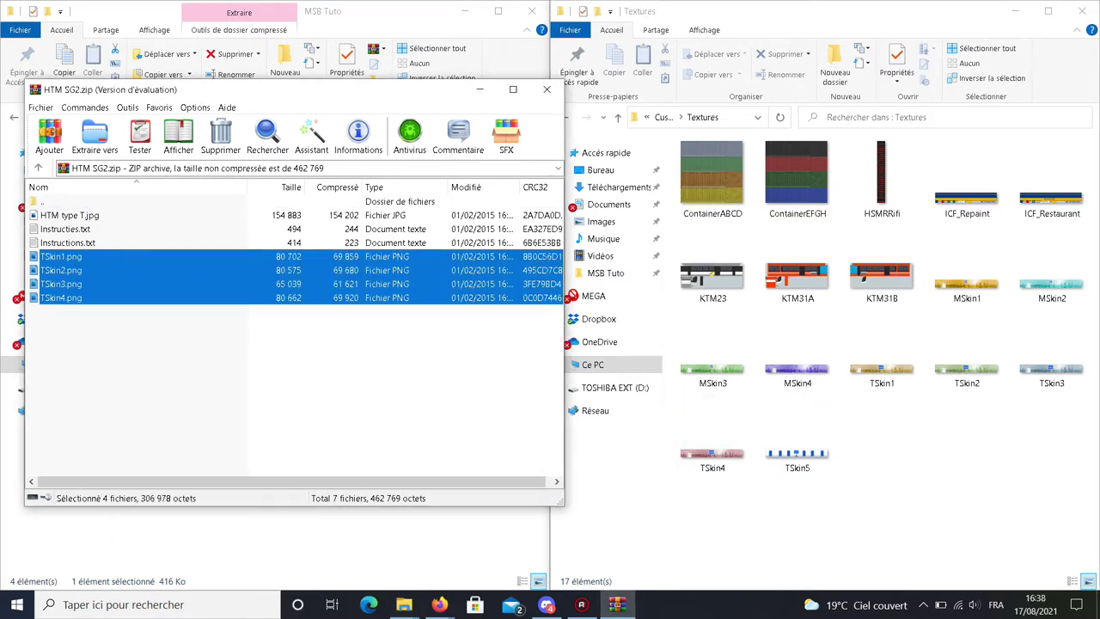
left_click_drag(570, 292, 351, 401)
left_click(133, 394)
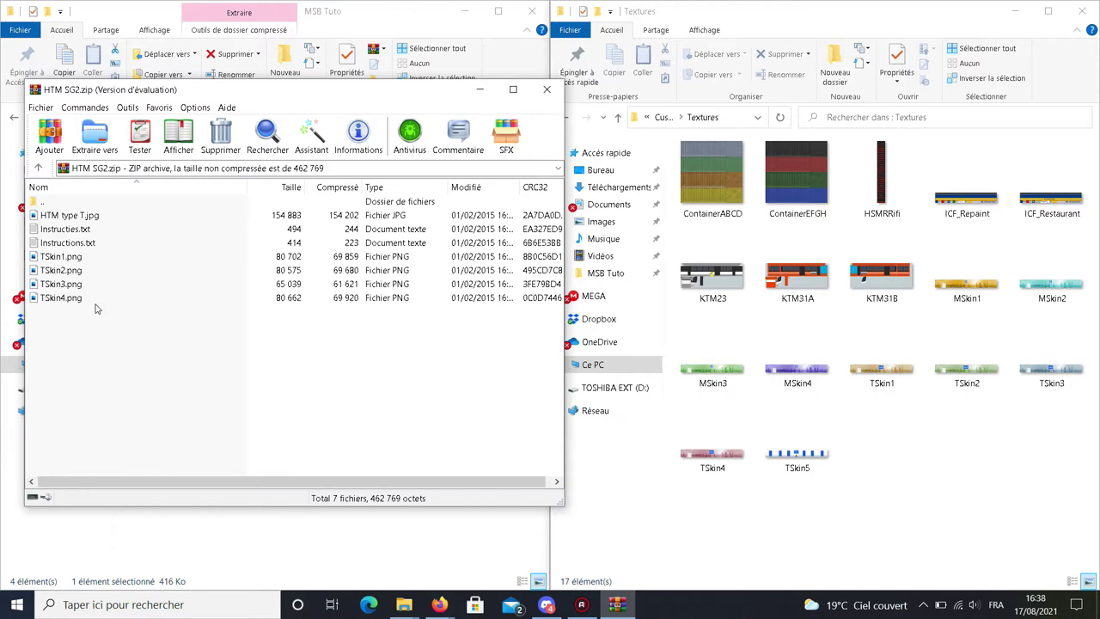
left_click(61, 259)
left_click(67, 271)
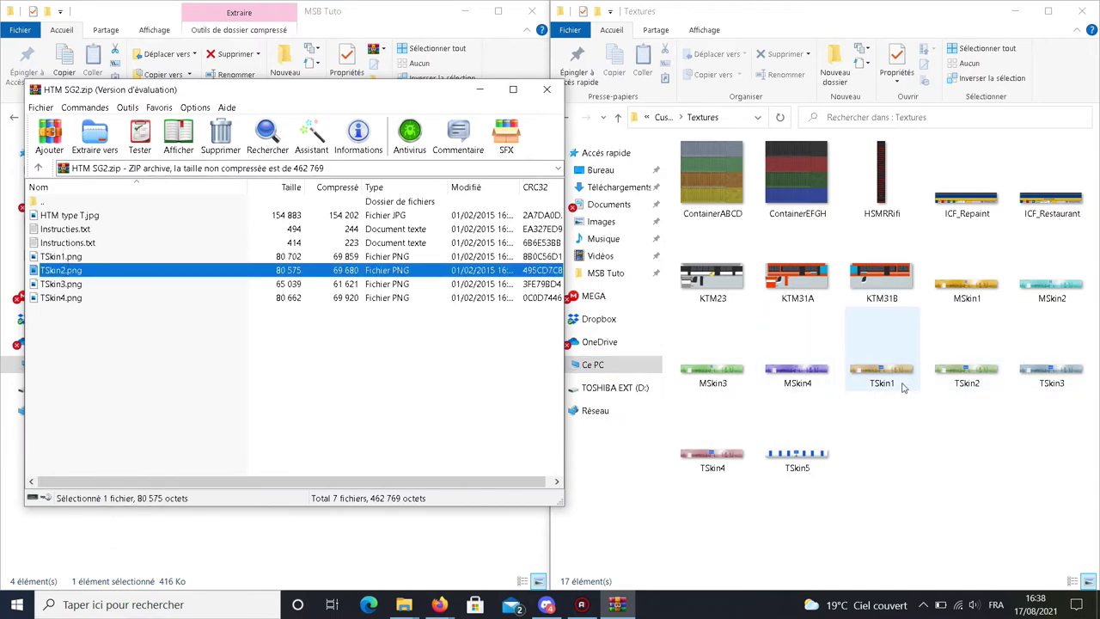
Point out the matching TSkin files in the Textures folder and close the HTM SG2 archive window.
left_click(873, 392)
left_click(953, 383)
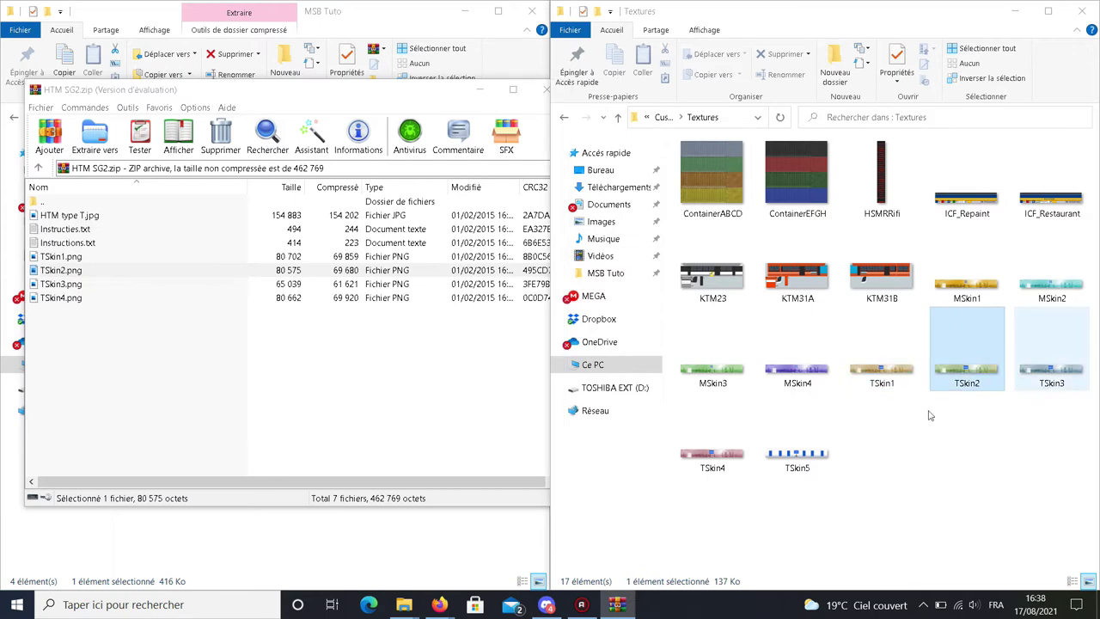
key("Right")
key("Right")
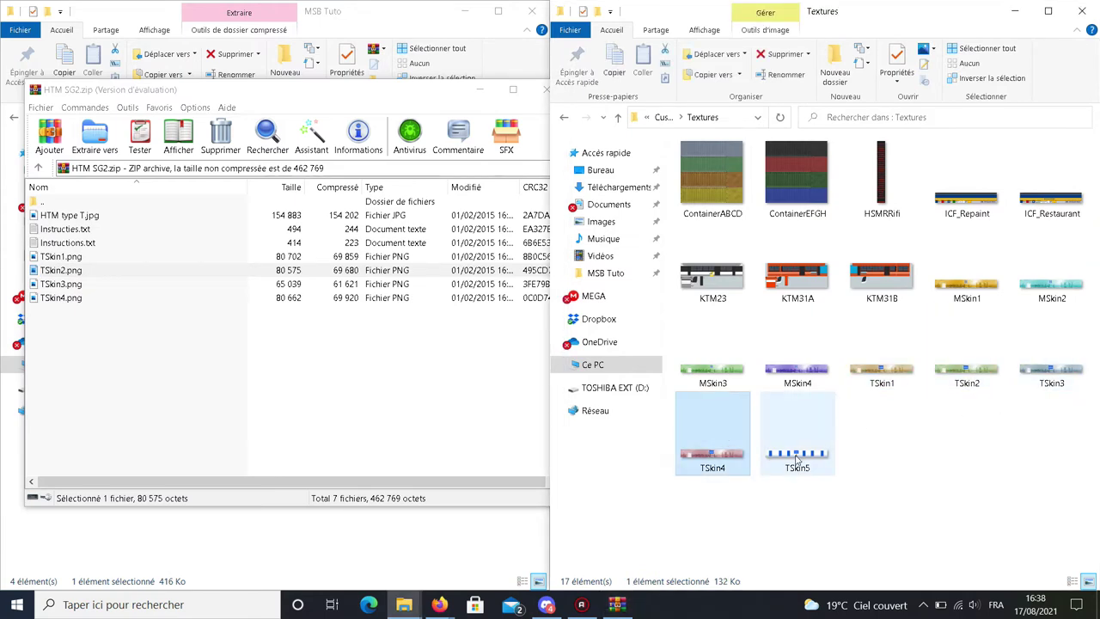
key("Right")
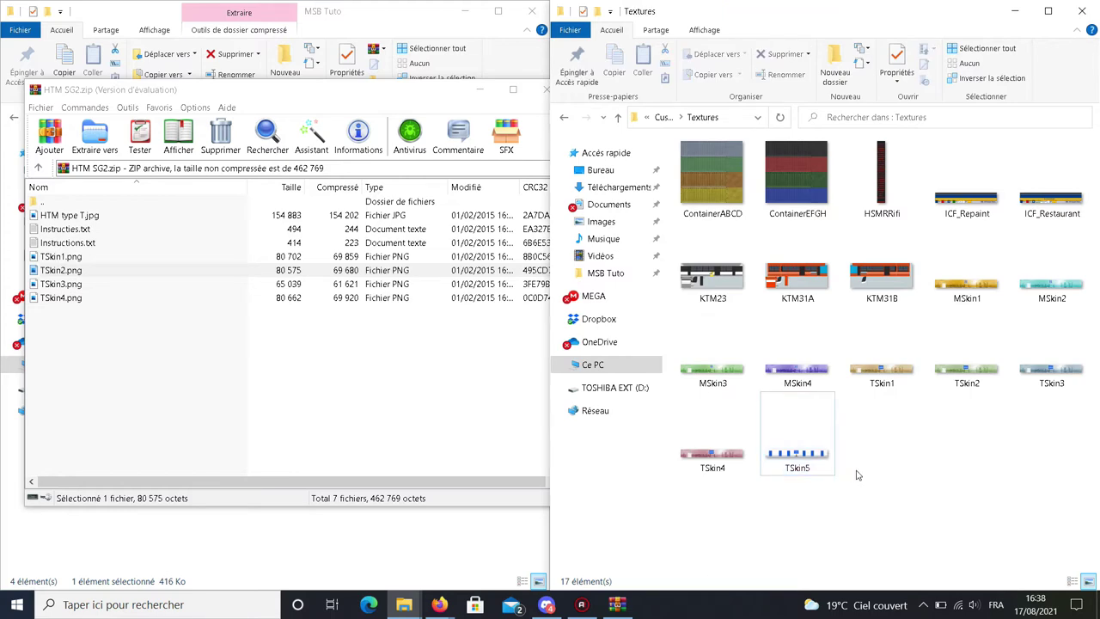
left_click(902, 378)
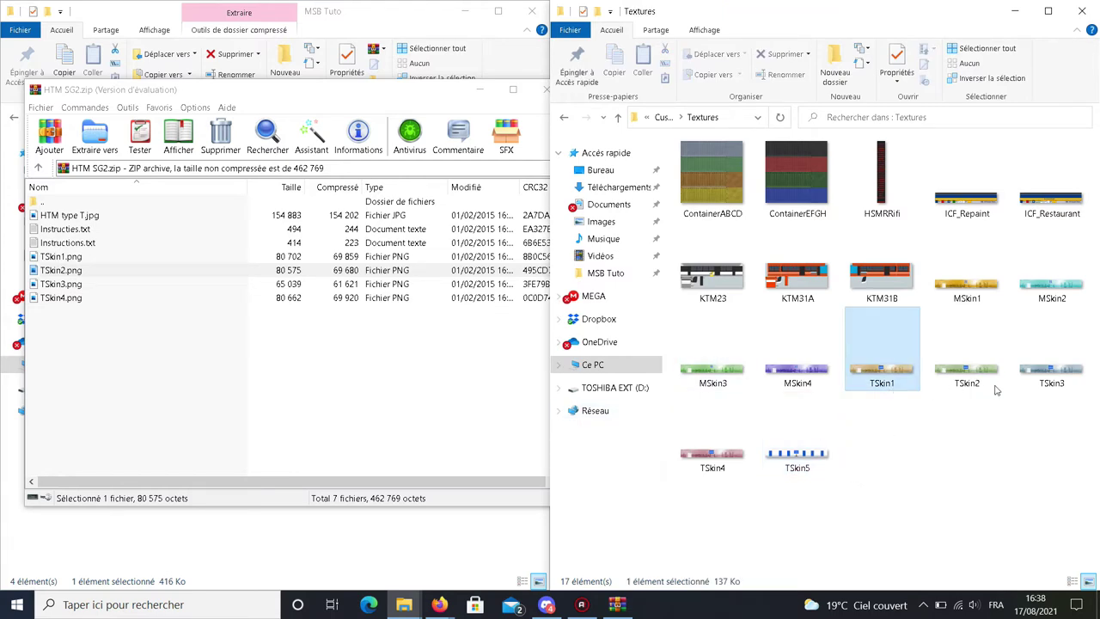
left_click(971, 378)
left_click(685, 437)
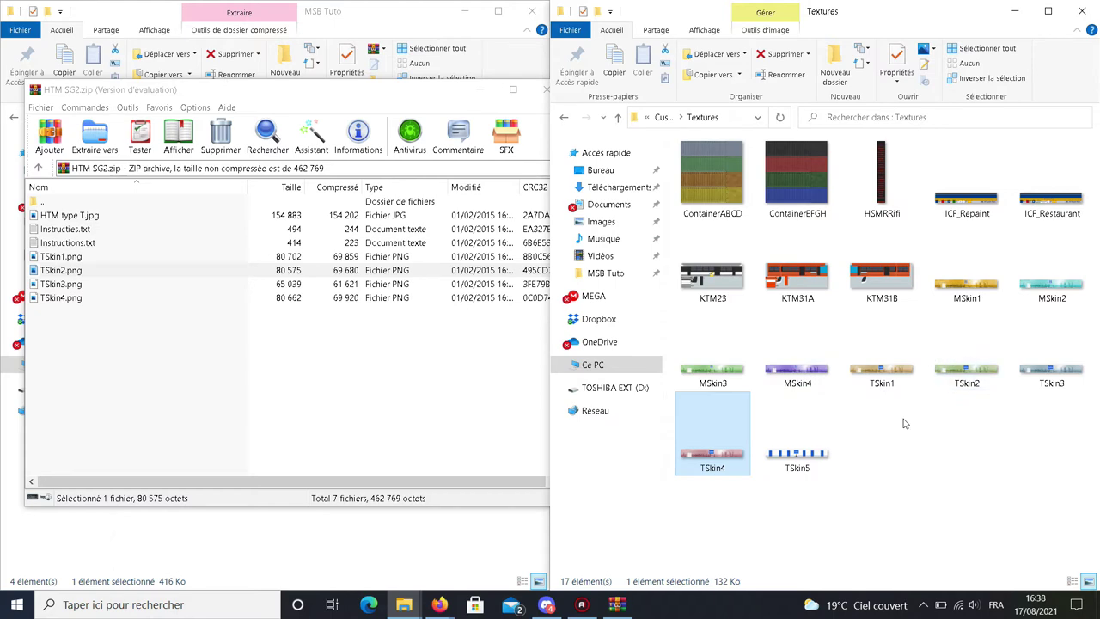
left_click(543, 92)
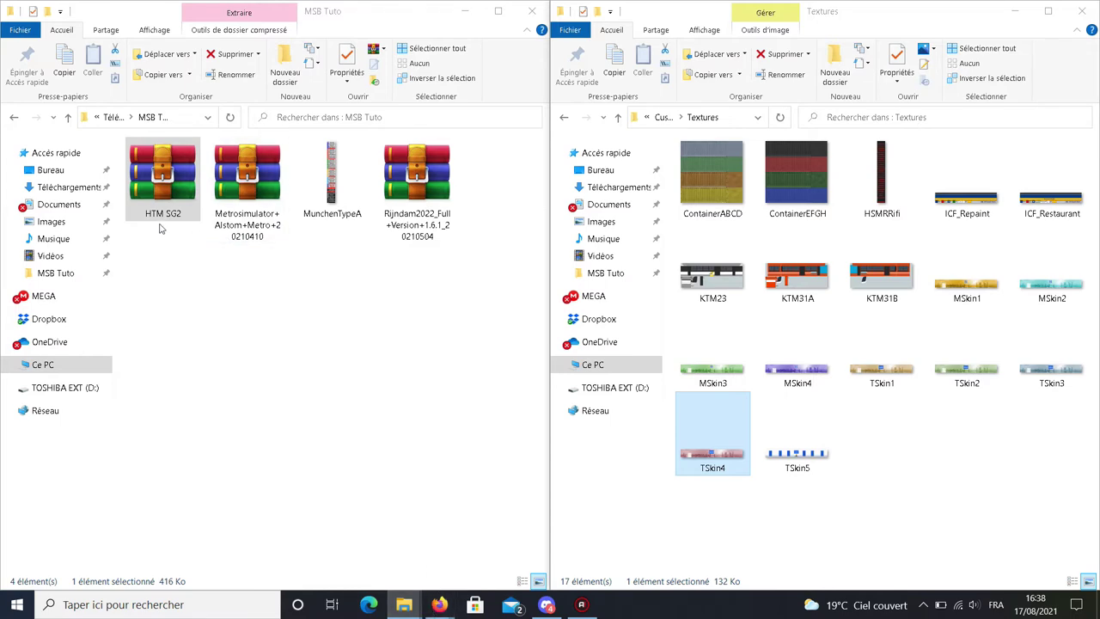
Switch to Firefox, open the München MVG type A destination display download and bring up the save dialog for the image.
left_click(439, 602)
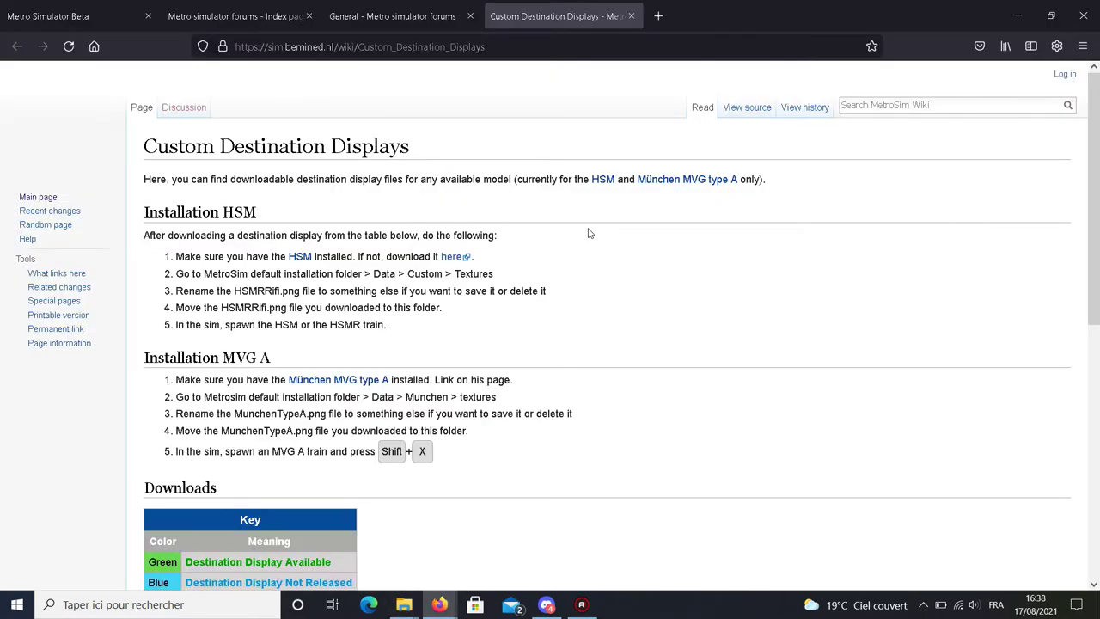
scroll(589, 233, "down", 6)
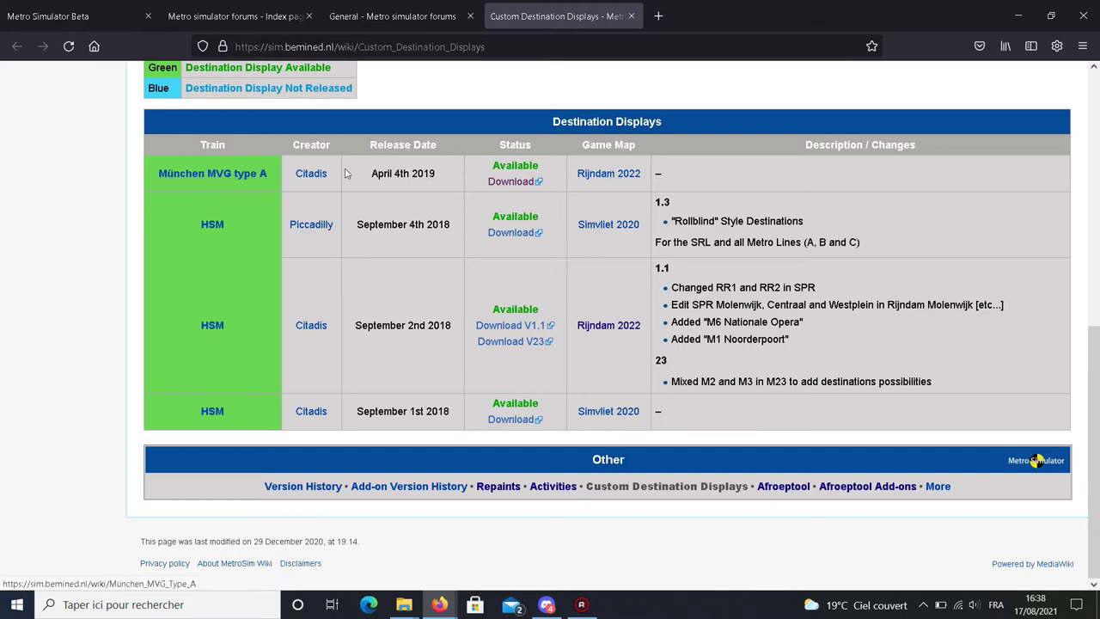
left_click(491, 182)
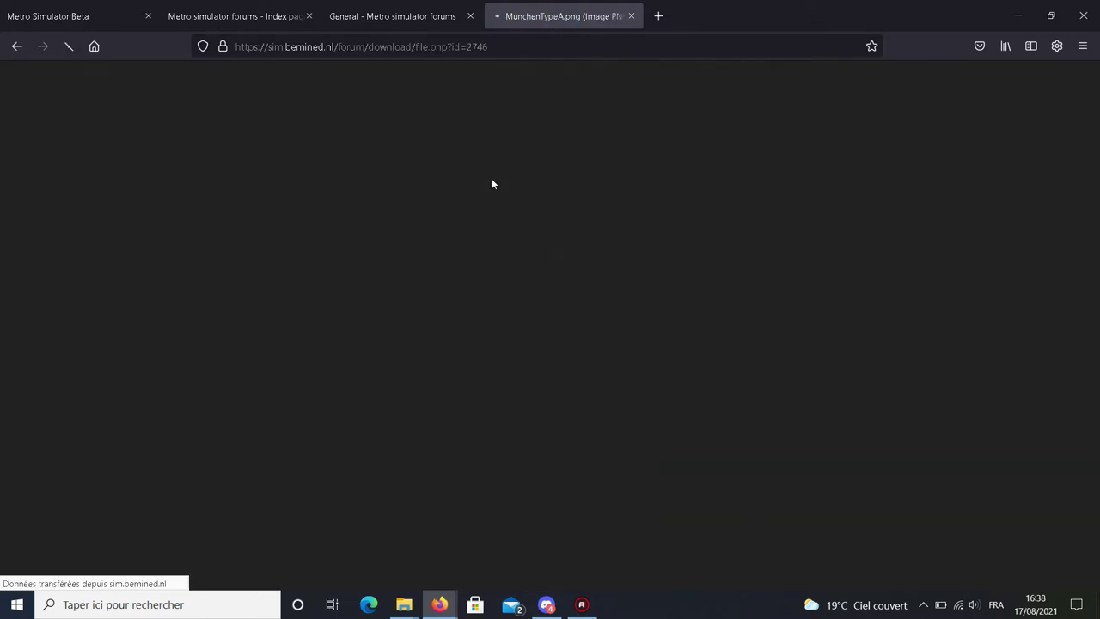
right_click(529, 184)
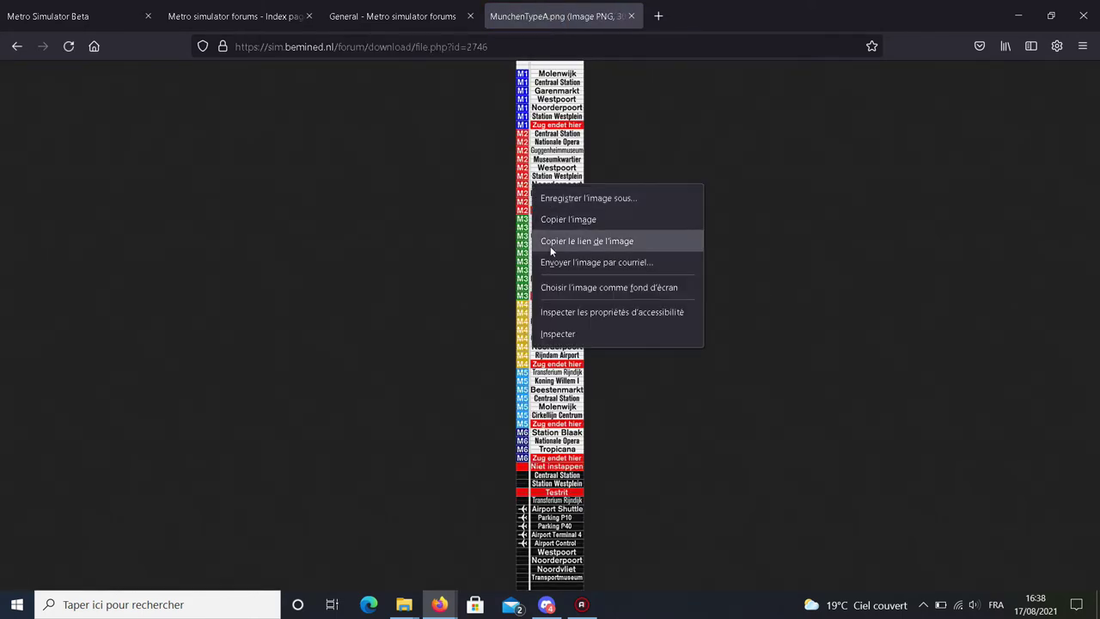
left_click(561, 201)
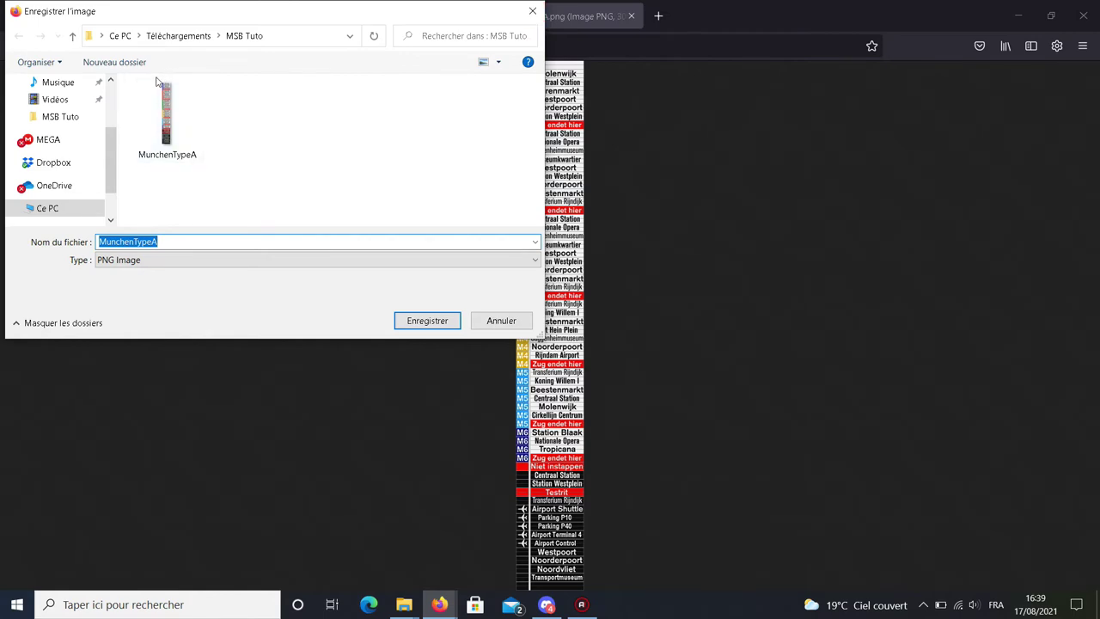
Browse the save location to the Metro Simulator folder in Programmes on the C: drive.
scroll(65, 185, "down", 1)
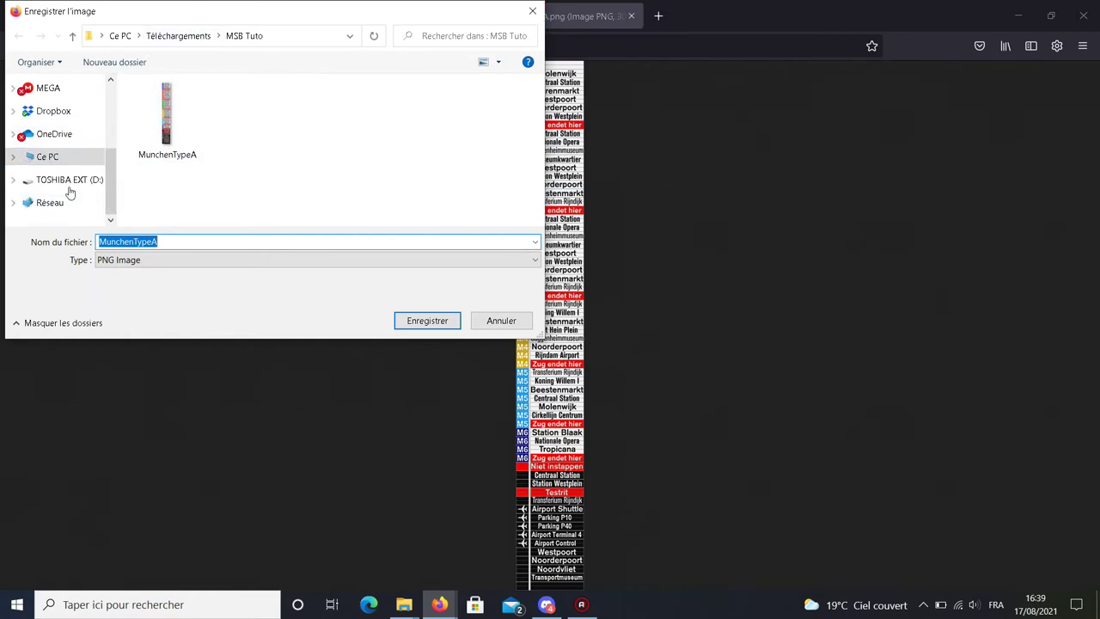
left_click(65, 158)
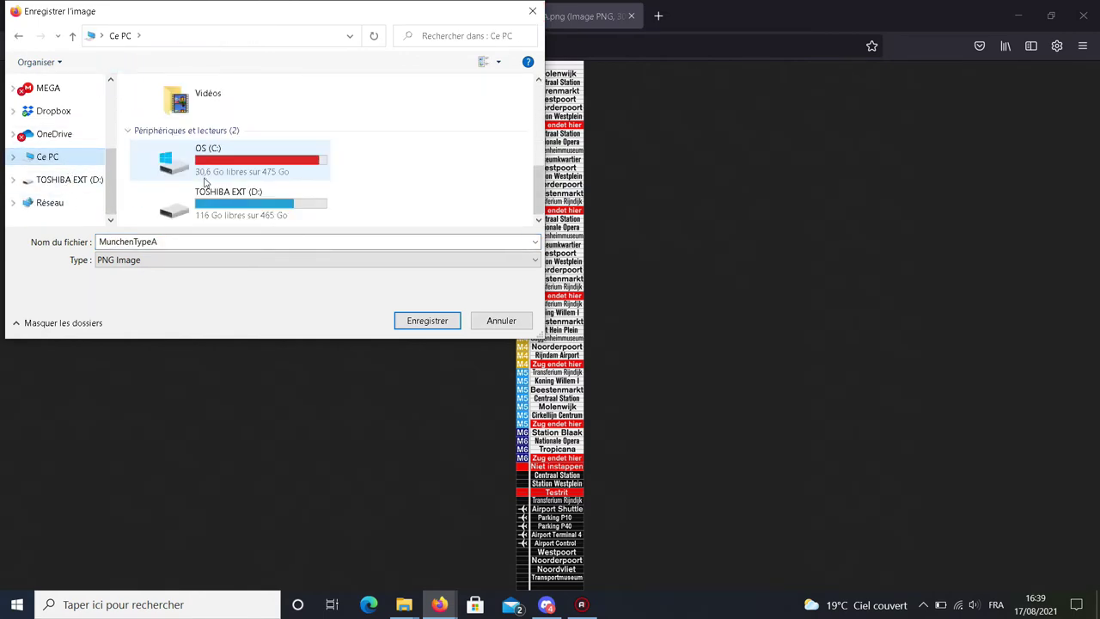
double_click(207, 170)
scroll(197, 172, "down", 1)
double_click(205, 168)
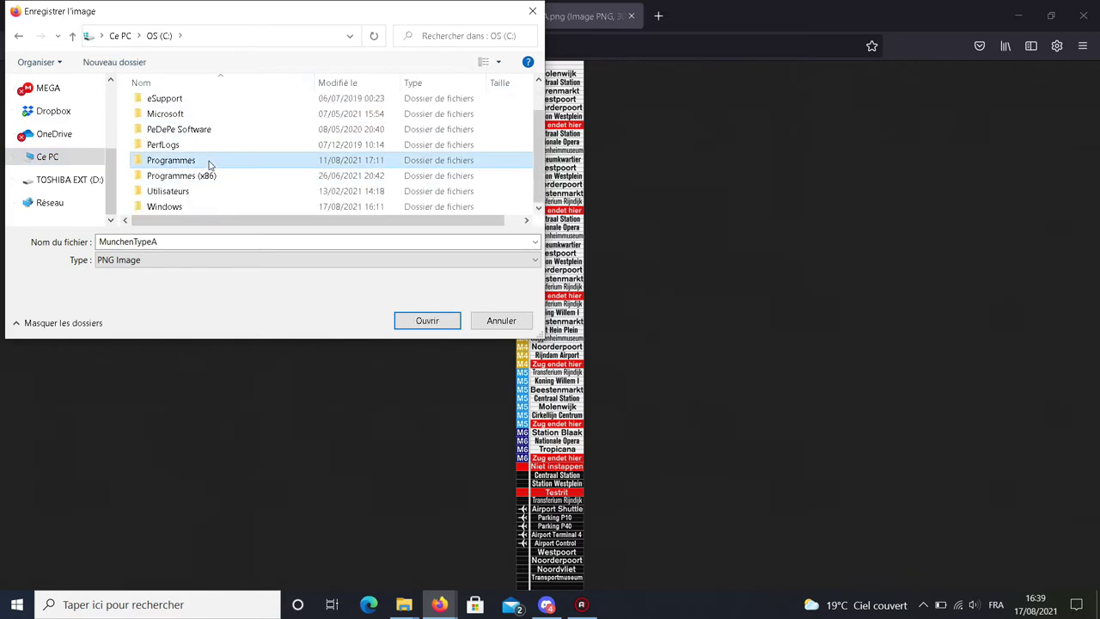
scroll(169, 169, "down", 2)
scroll(198, 163, "up", 3)
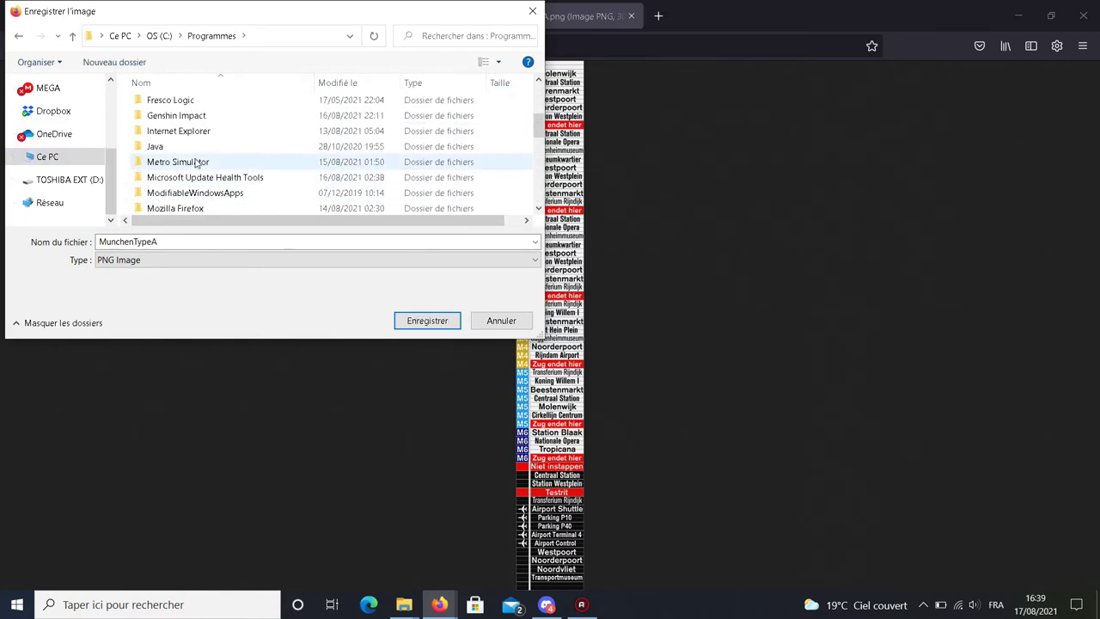
double_click(201, 161)
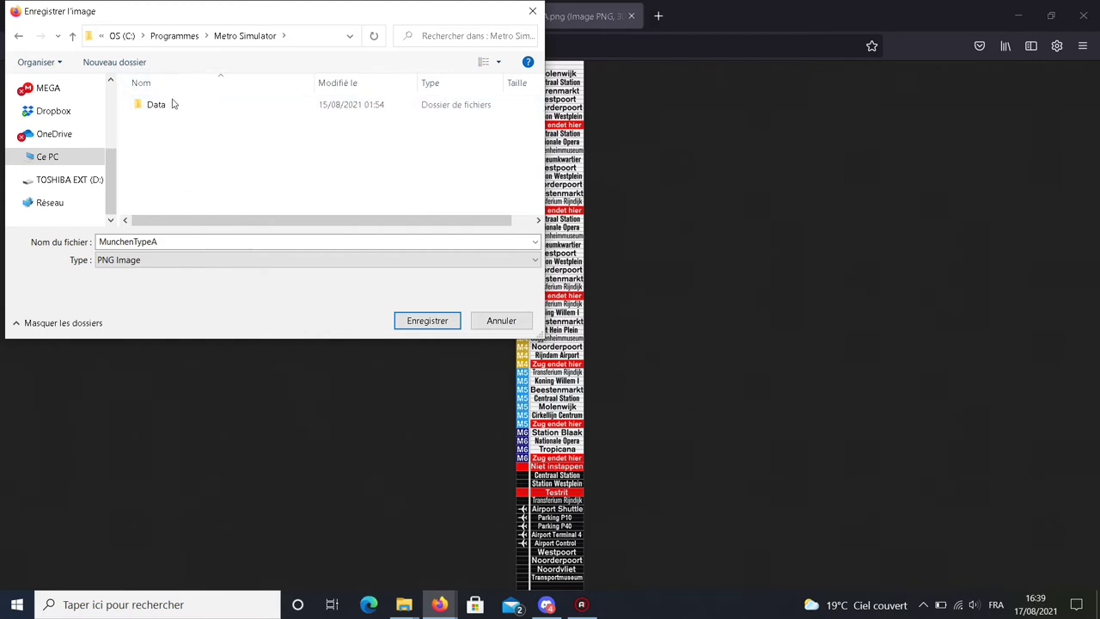
Show the Data\Munchen\textures folder as the save location and close the save dialog without saving.
double_click(169, 108)
scroll(194, 162, "down", 2)
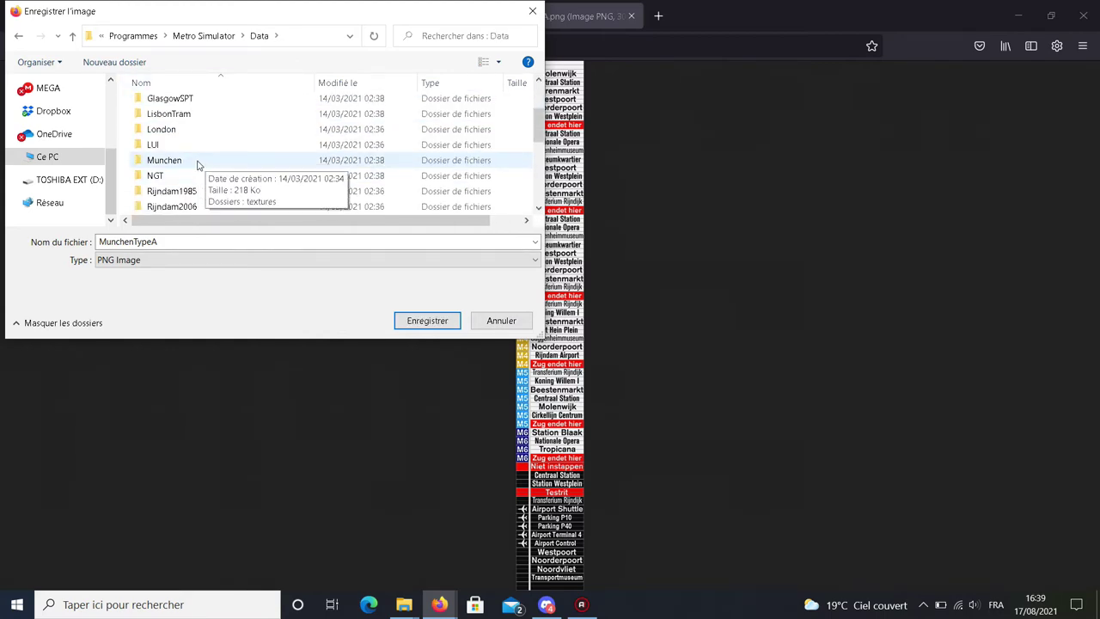
left_click(197, 163)
double_click(198, 161)
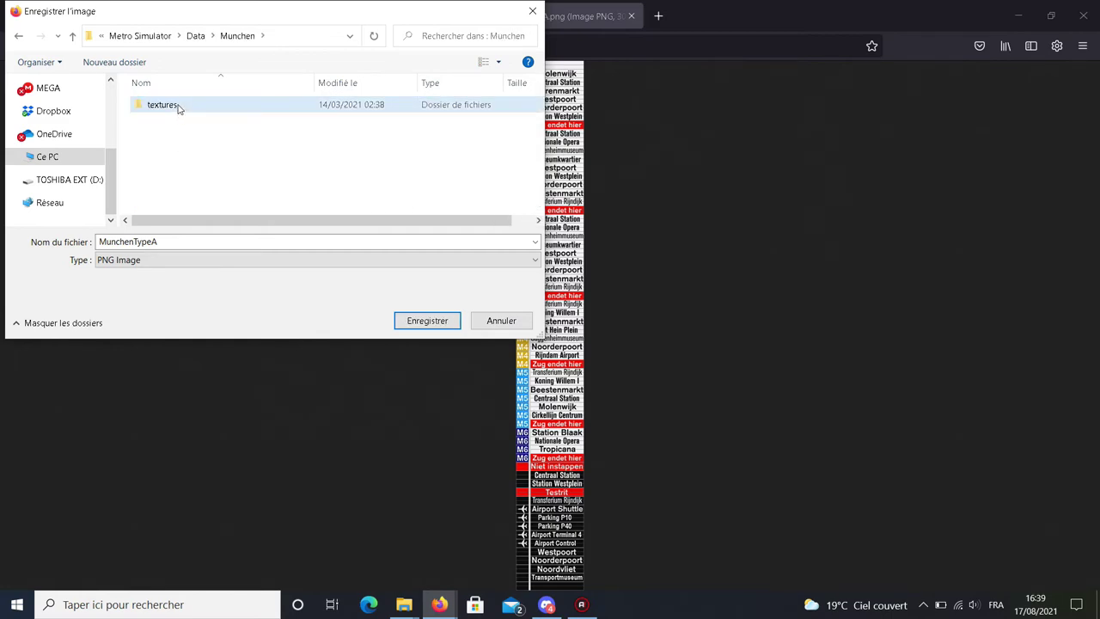
double_click(178, 106)
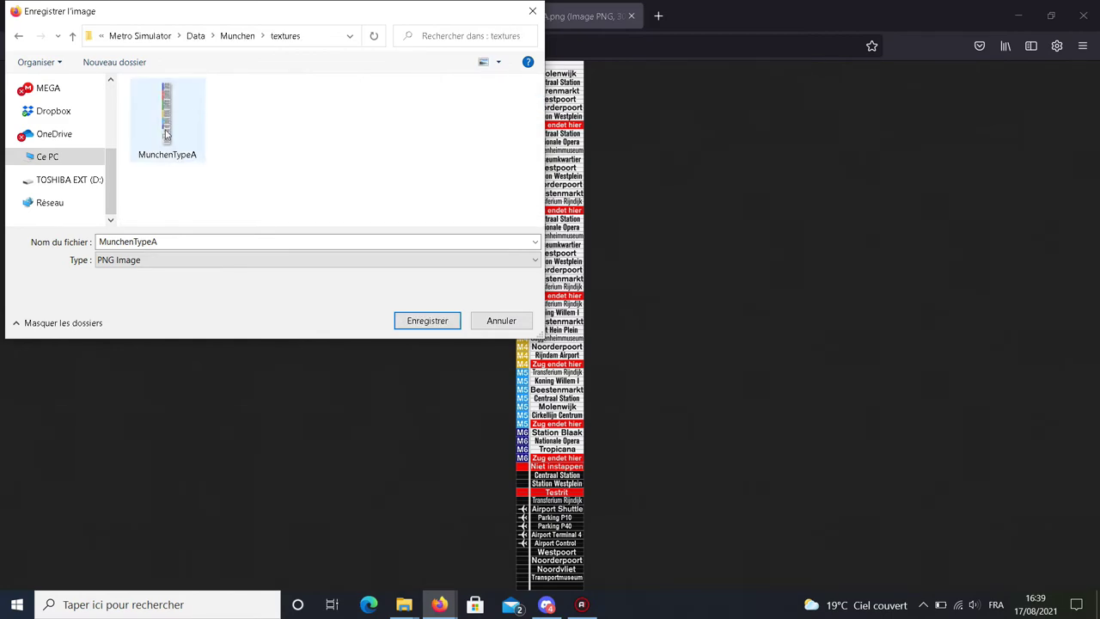
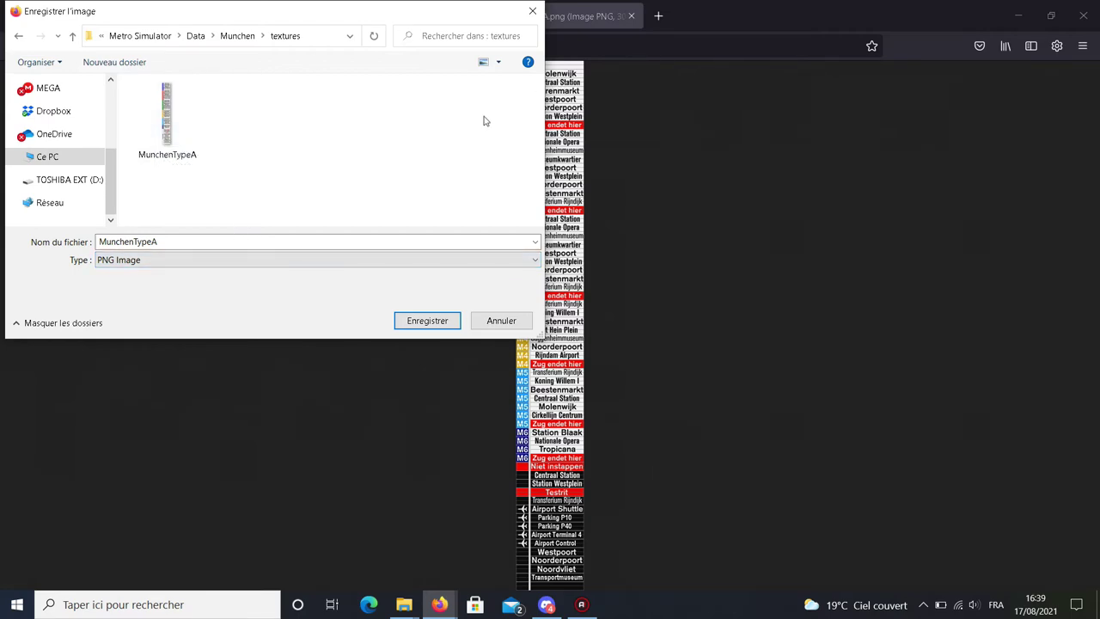
left_click(532, 11)
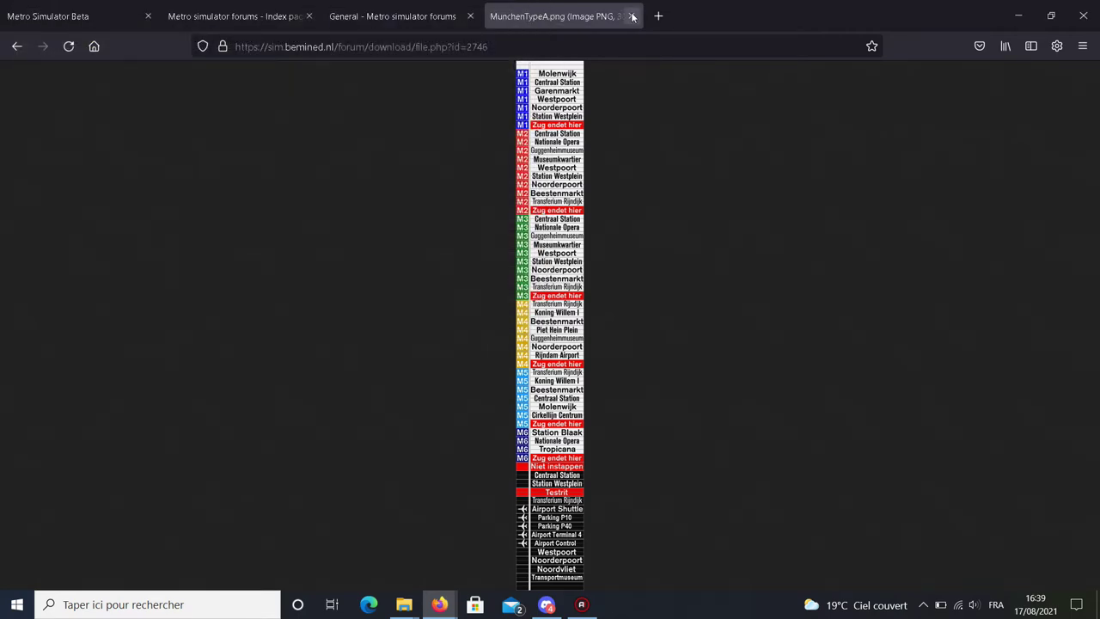
Close the MunchenTypeA image tab and switch to File Explorer with the MSB Tuto and Textures windows in view.
left_click(632, 17)
mouse_move(404, 604)
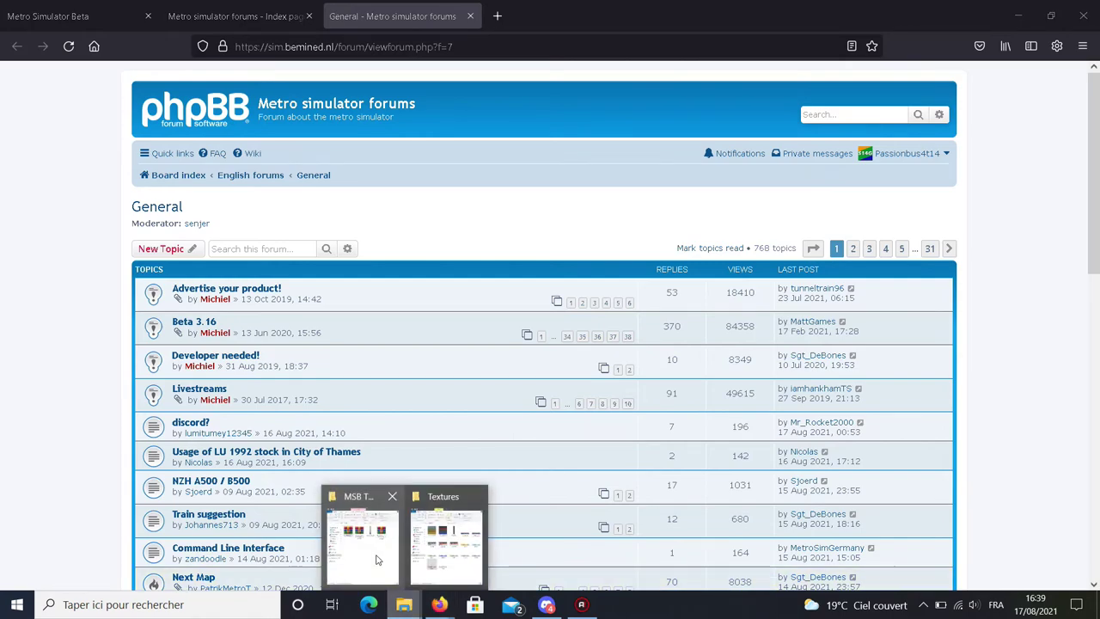
left_click(445, 540)
left_click(1011, 5)
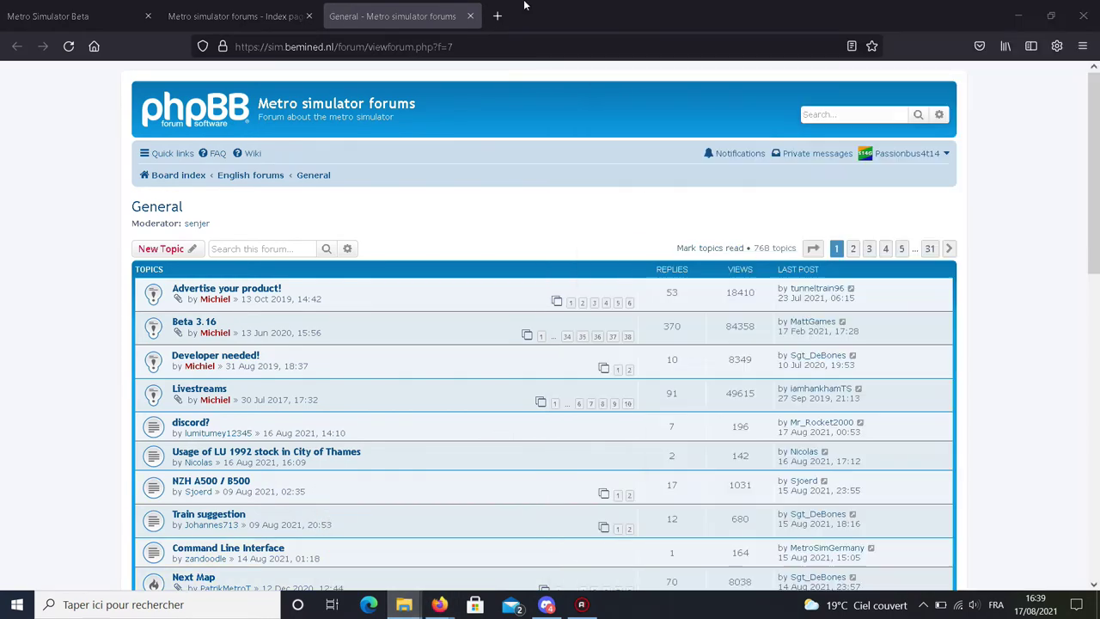
left_click(1010, 5)
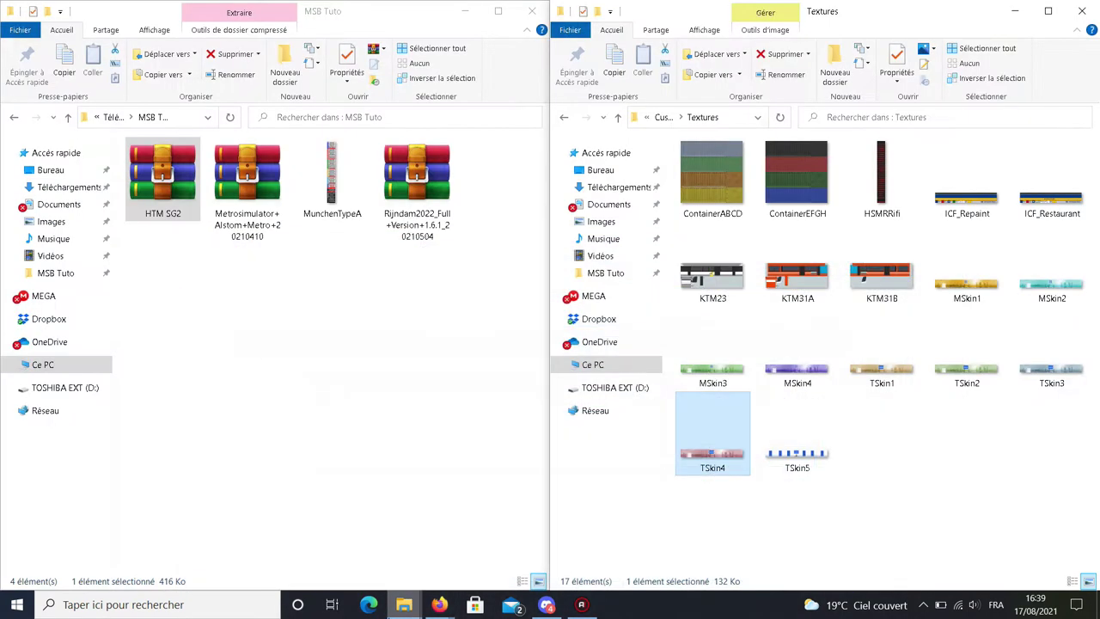
Go back up to the Metro Simulator Data folder and open Munchen\textures.
left_click(664, 120)
left_click(663, 121)
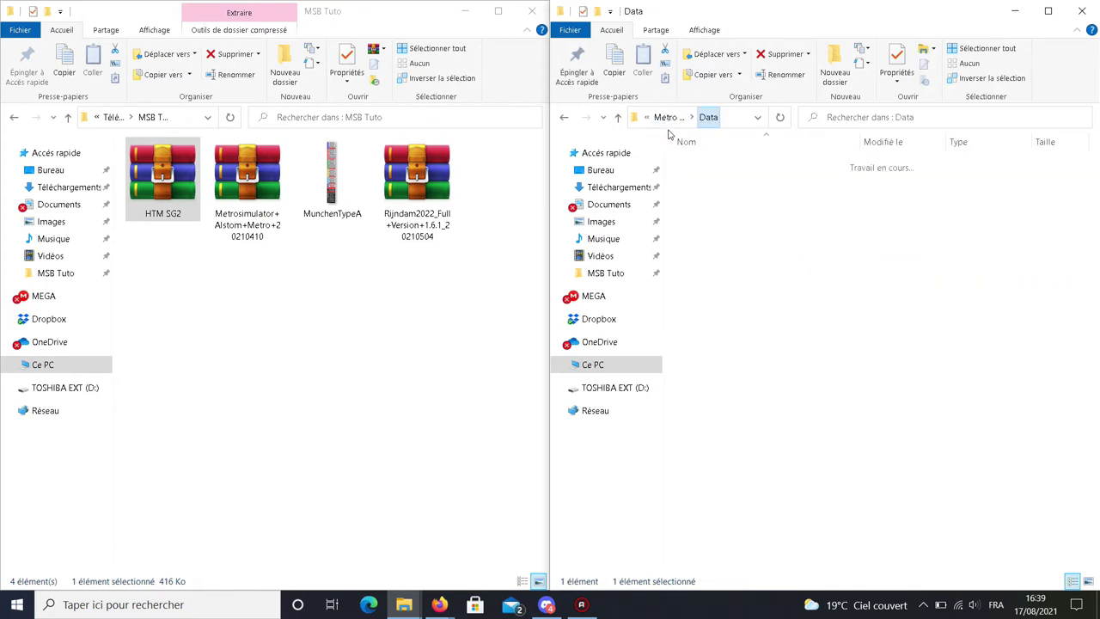
double_click(710, 303)
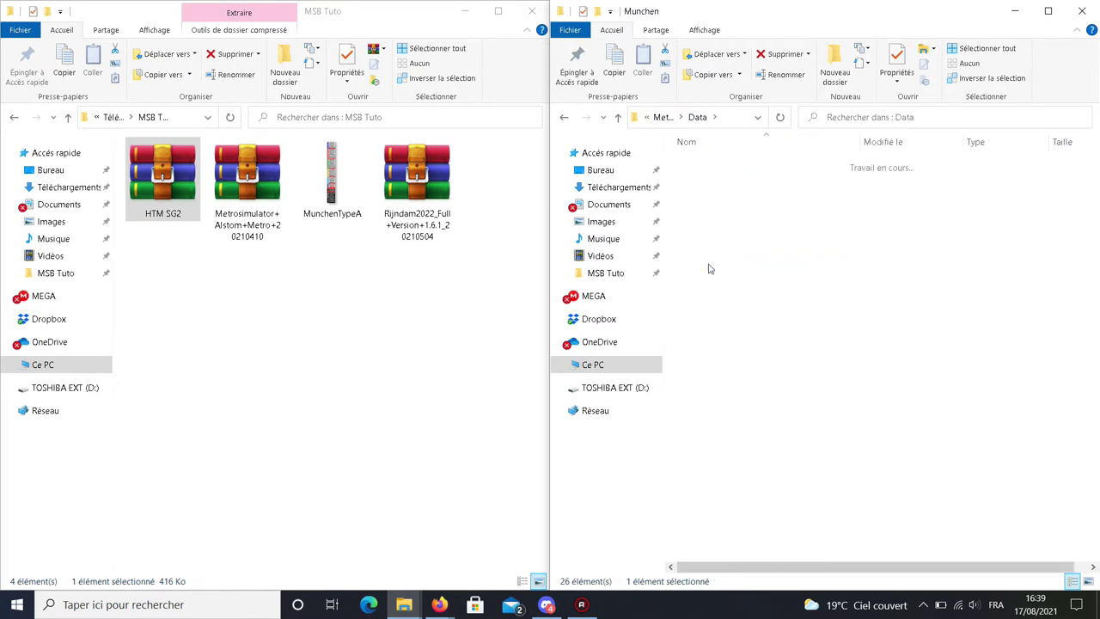
double_click(714, 166)
Open the installed MunchenTypeA image in Photos and examine its list of line numbers and destinations up close.
left_click(709, 186)
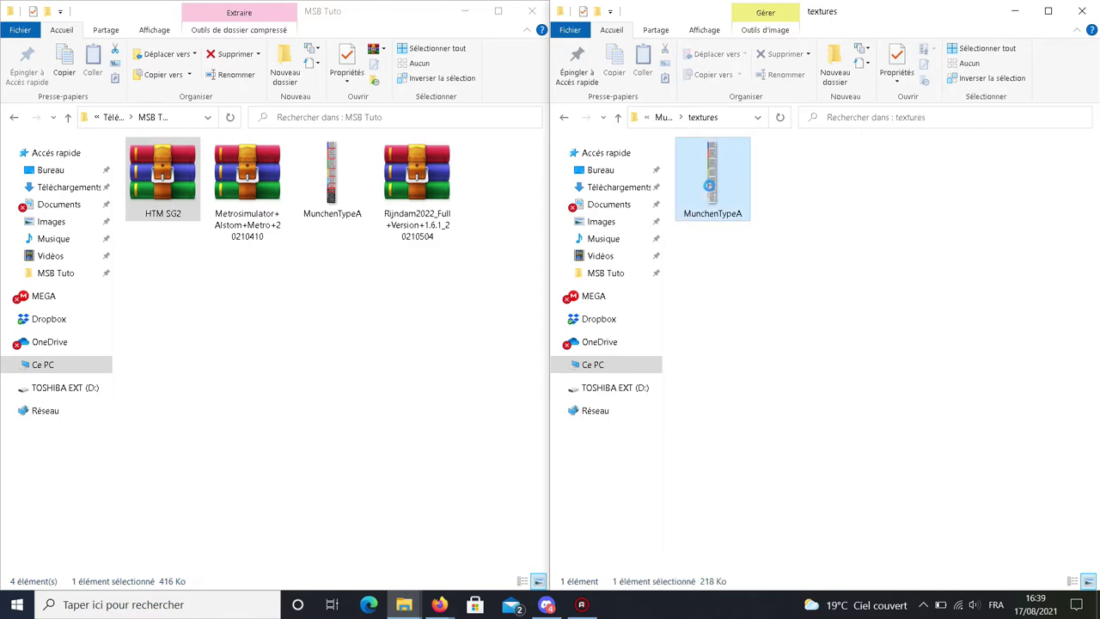
double_click(709, 186)
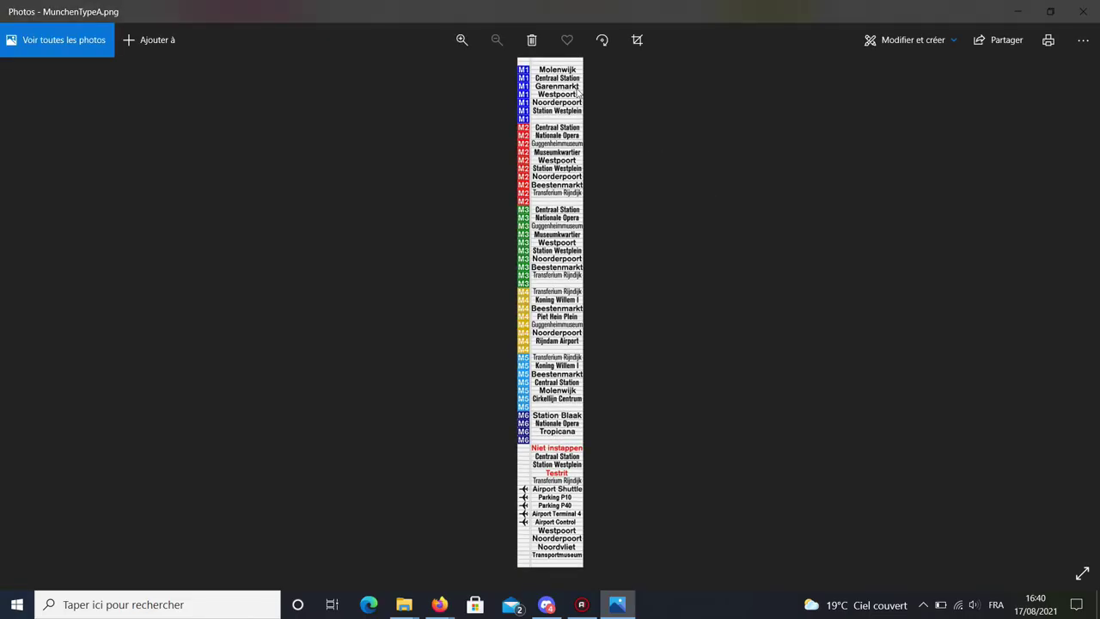
scroll(579, 93, "up", 2)
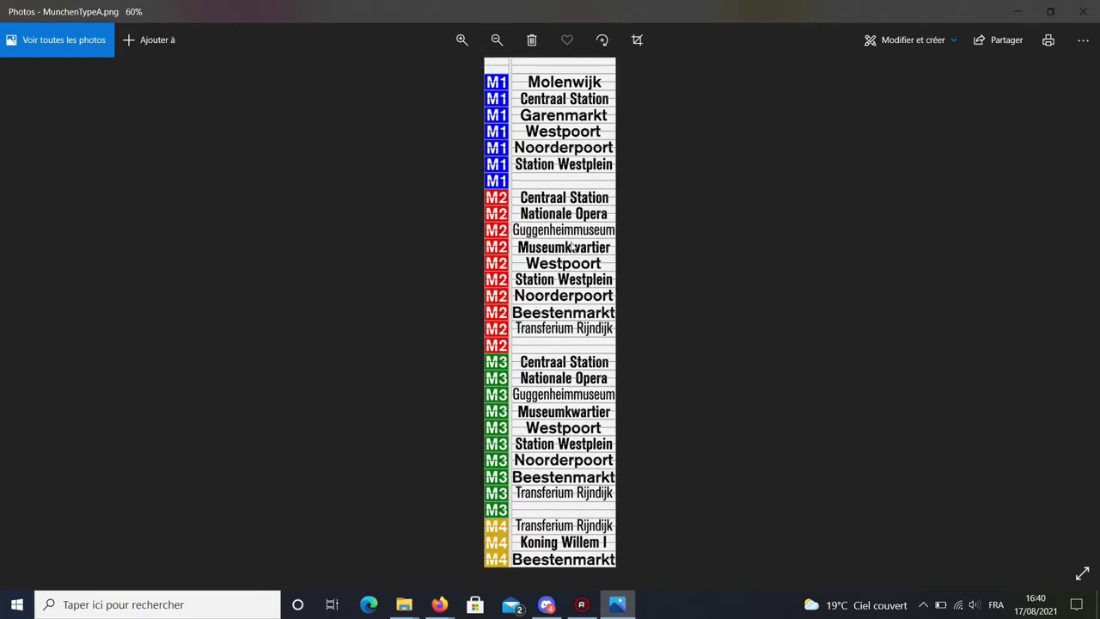
scroll(616, 453, "down", 5)
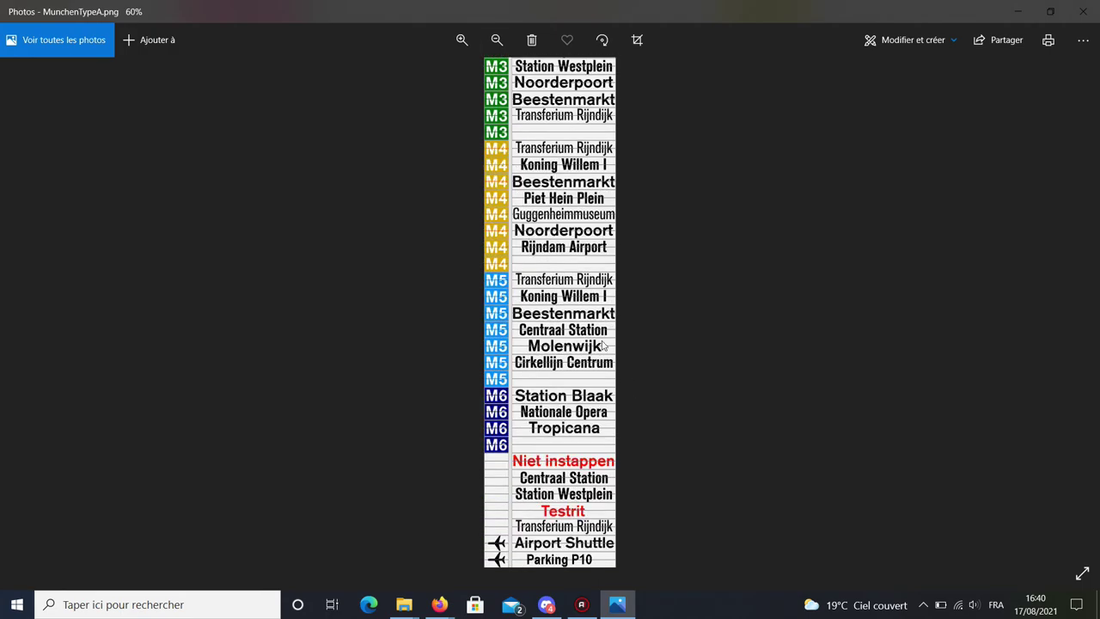
scroll(603, 261, "down", 3)
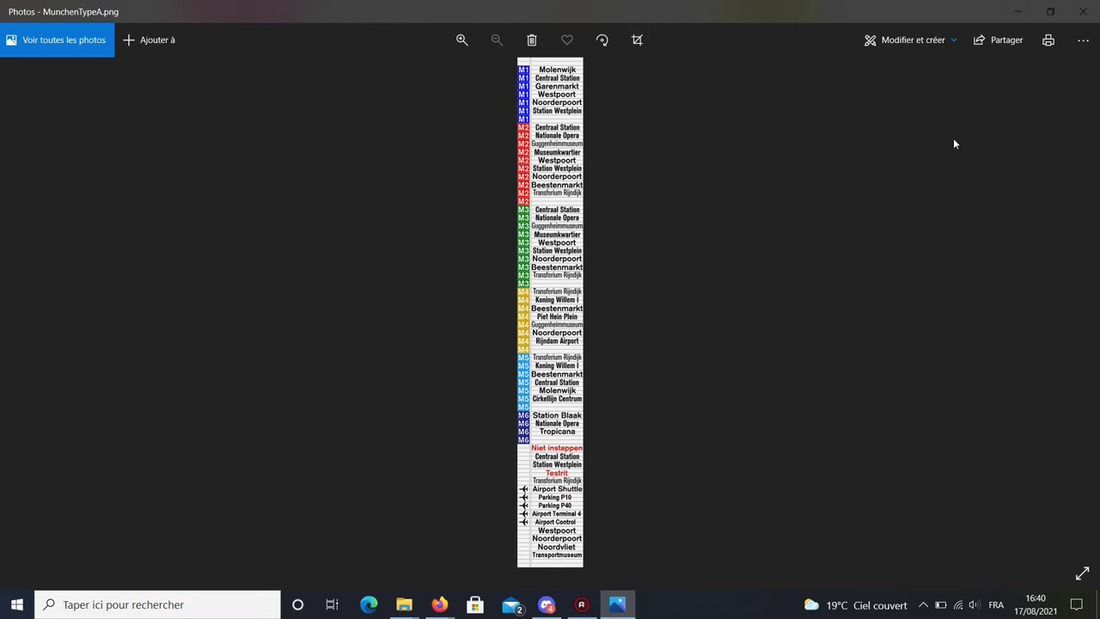
scroll(580, 344, "up", 2)
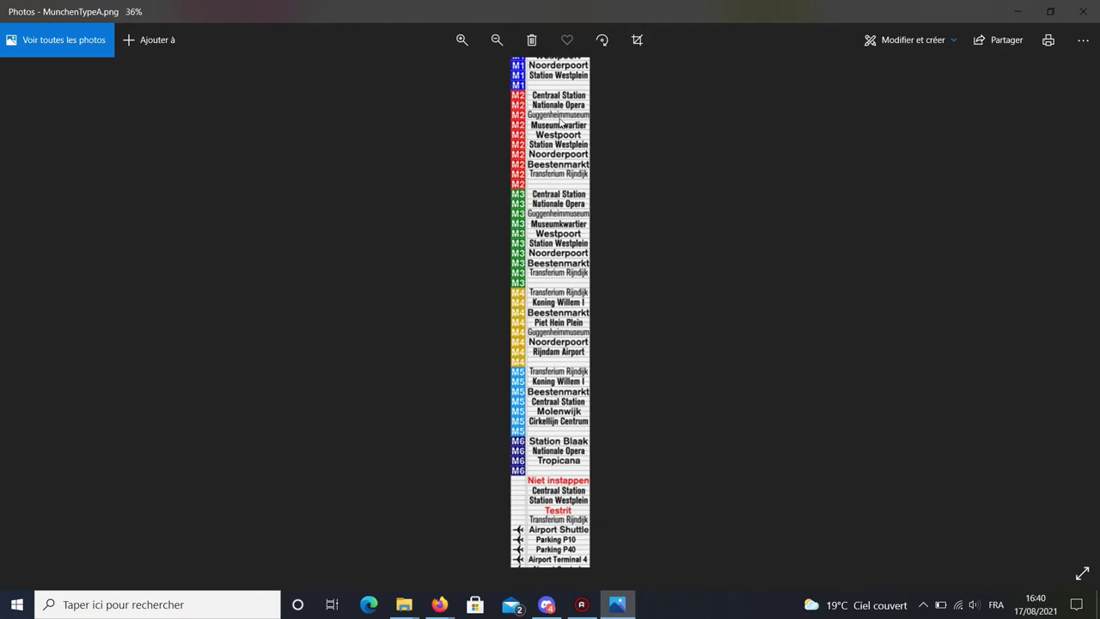
Close the MunchenTypeA image and look through the topic list of the General section on the Metro simulator forums.
left_click(1082, 11)
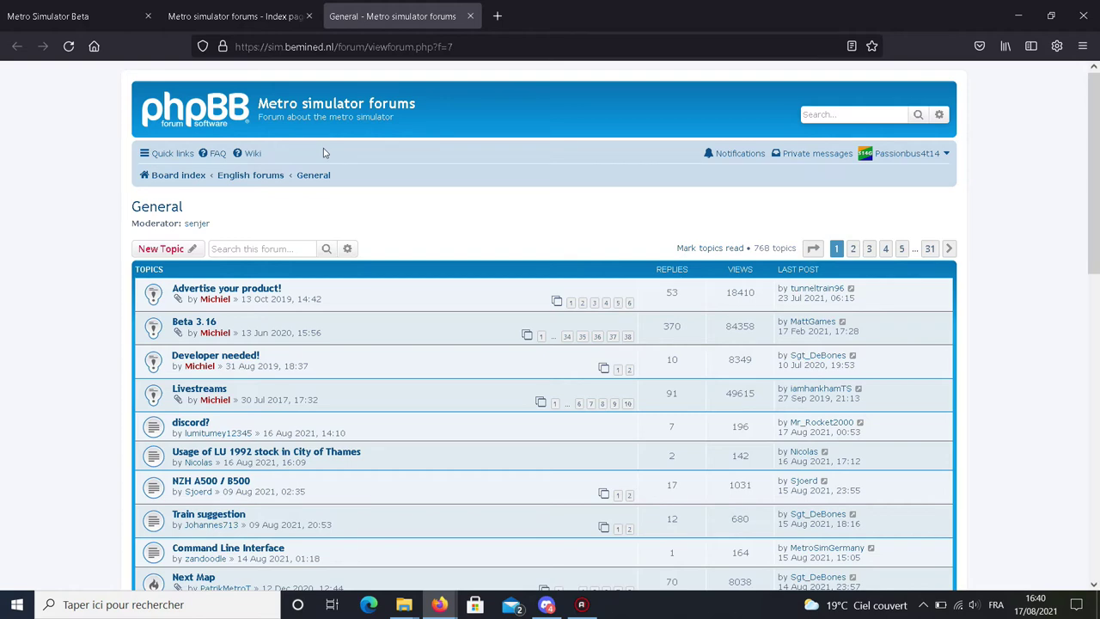
scroll(322, 159, "down", 2)
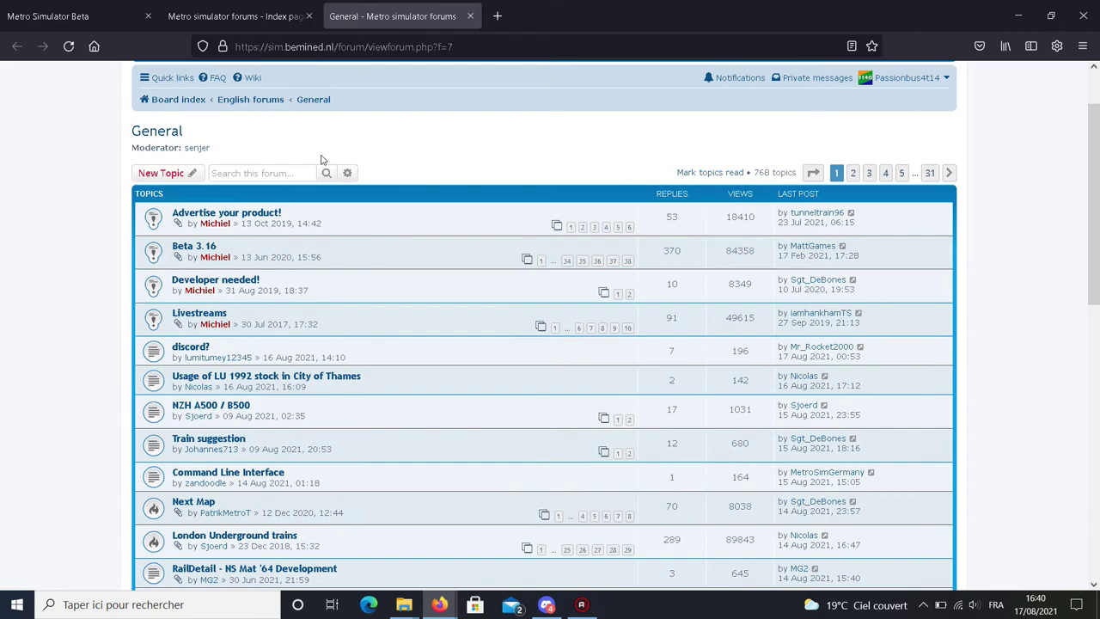
scroll(242, 201, "down", 4)
scroll(242, 201, "down", 5)
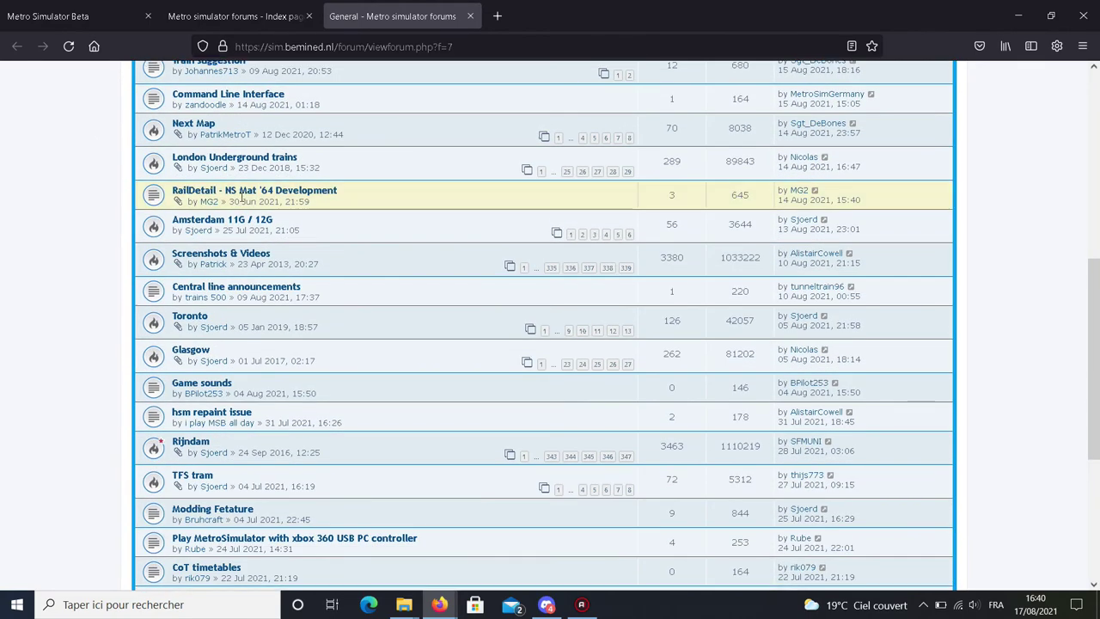
scroll(236, 177, "up", 7)
scroll(243, 171, "up", 3)
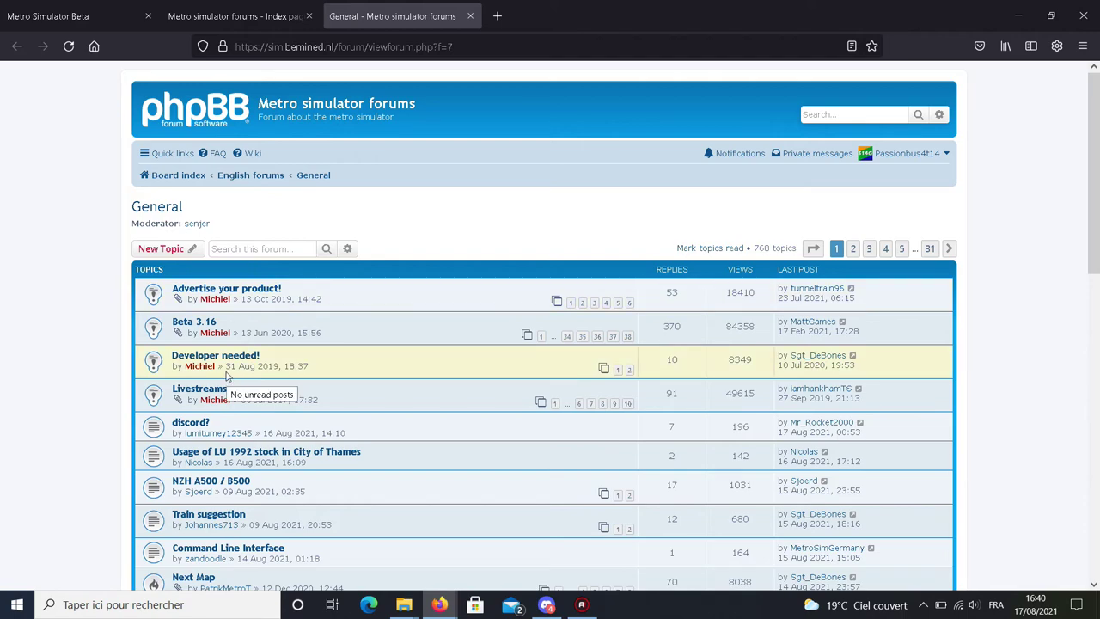
scroll(275, 275, "down", 2)
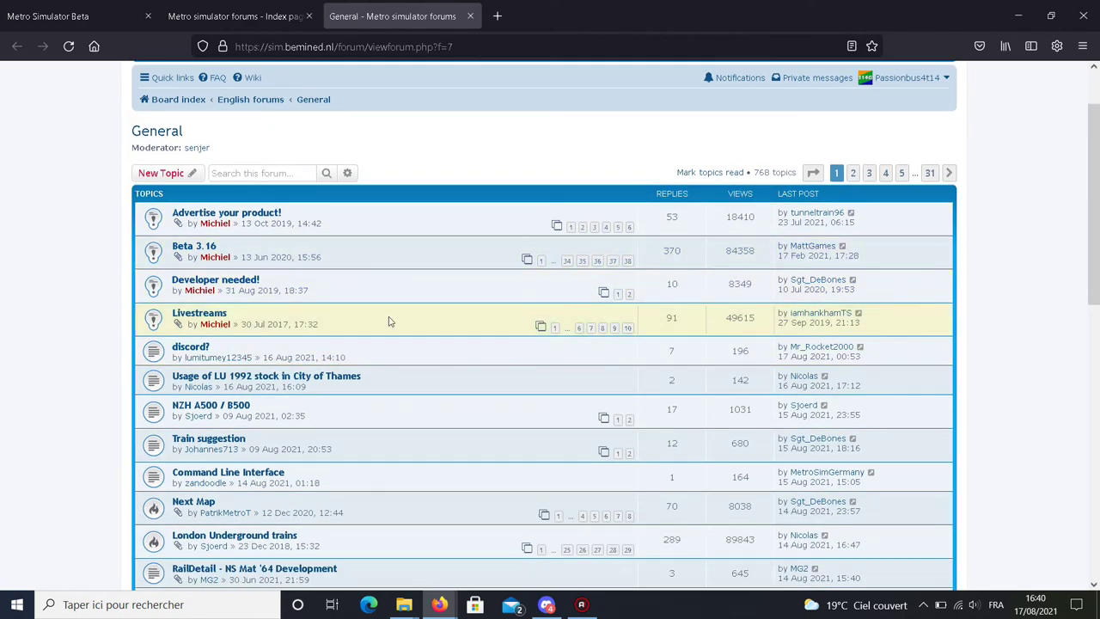
scroll(378, 327, "down", 2)
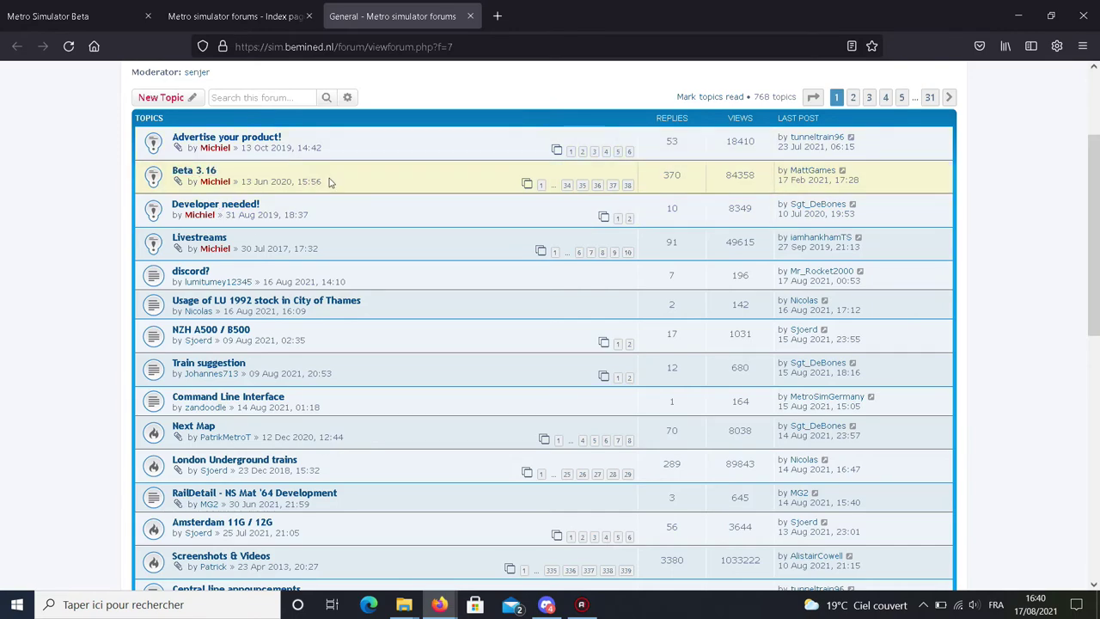
scroll(279, 243, "down", 5)
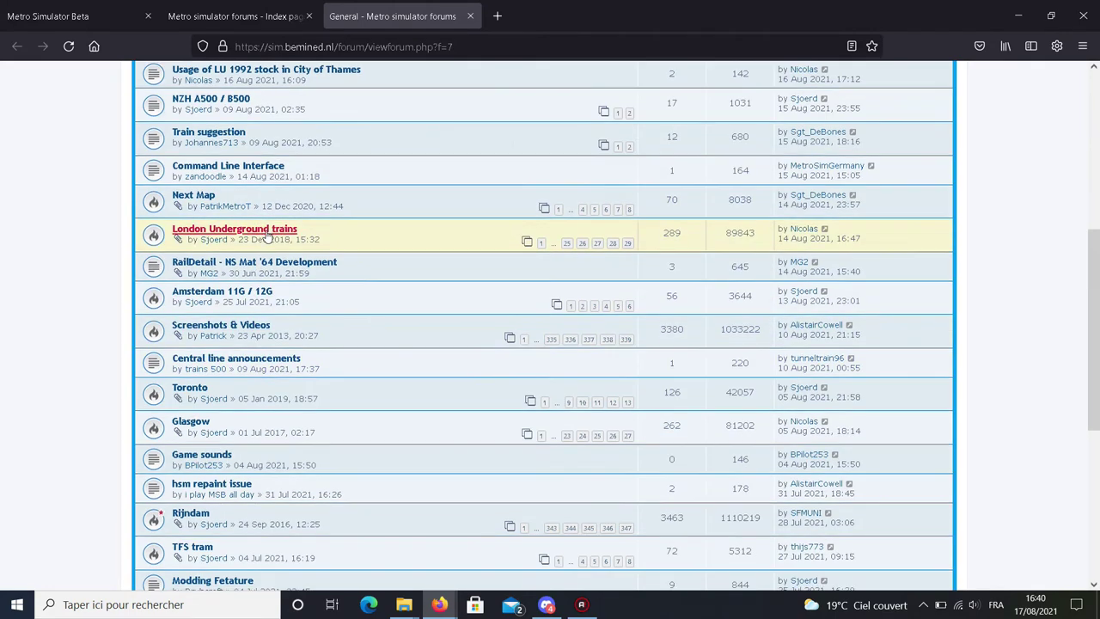
scroll(258, 236, "down", 3)
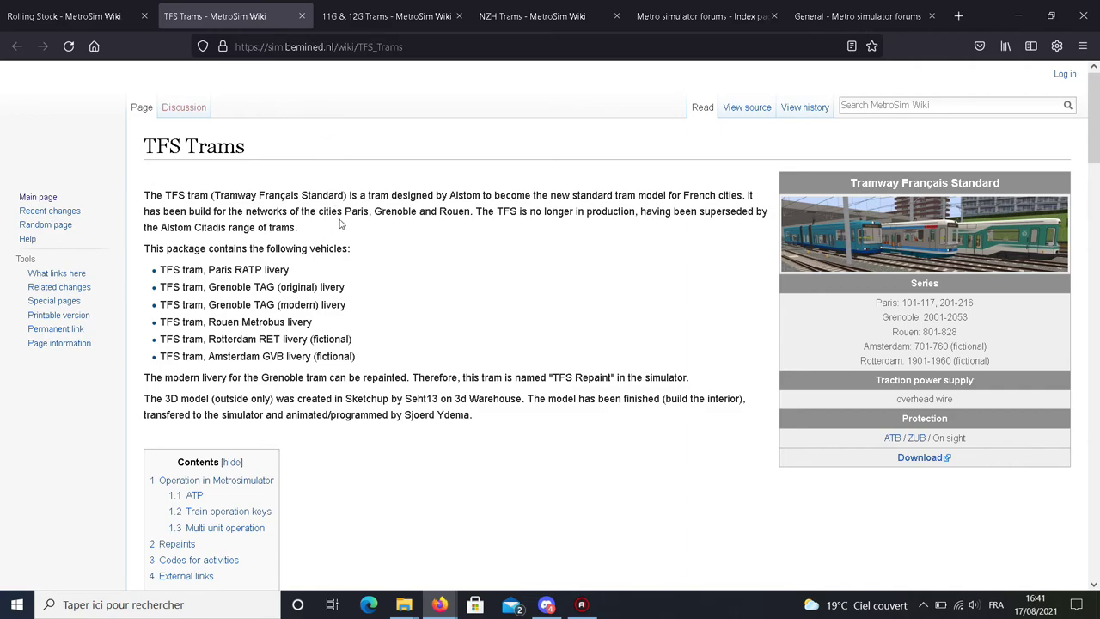
Examine the TFS Trams wiki page, including its livery list and the enlarged TFS Lineup image.
scroll(326, 258, "down", 3)
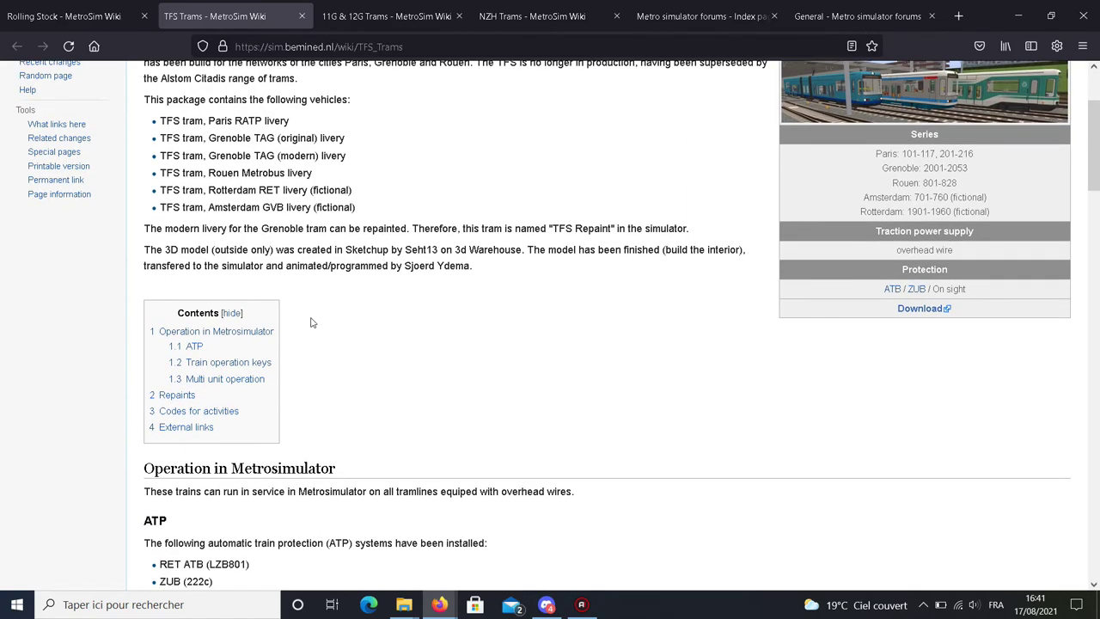
scroll(261, 383, "up", 2)
scroll(261, 383, "up", 2)
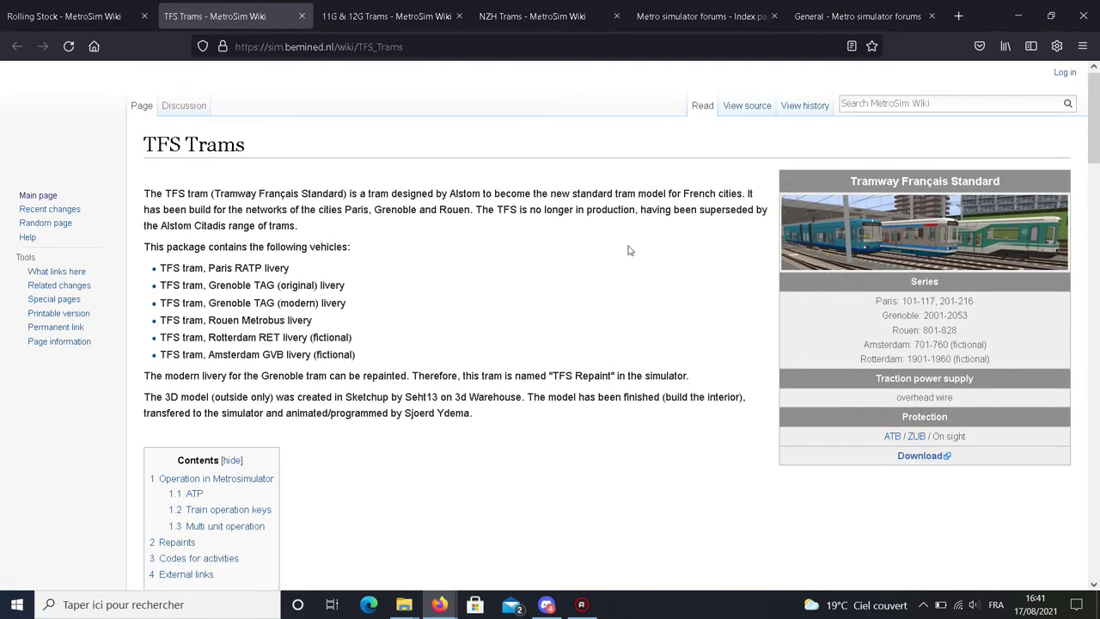
left_click(875, 231)
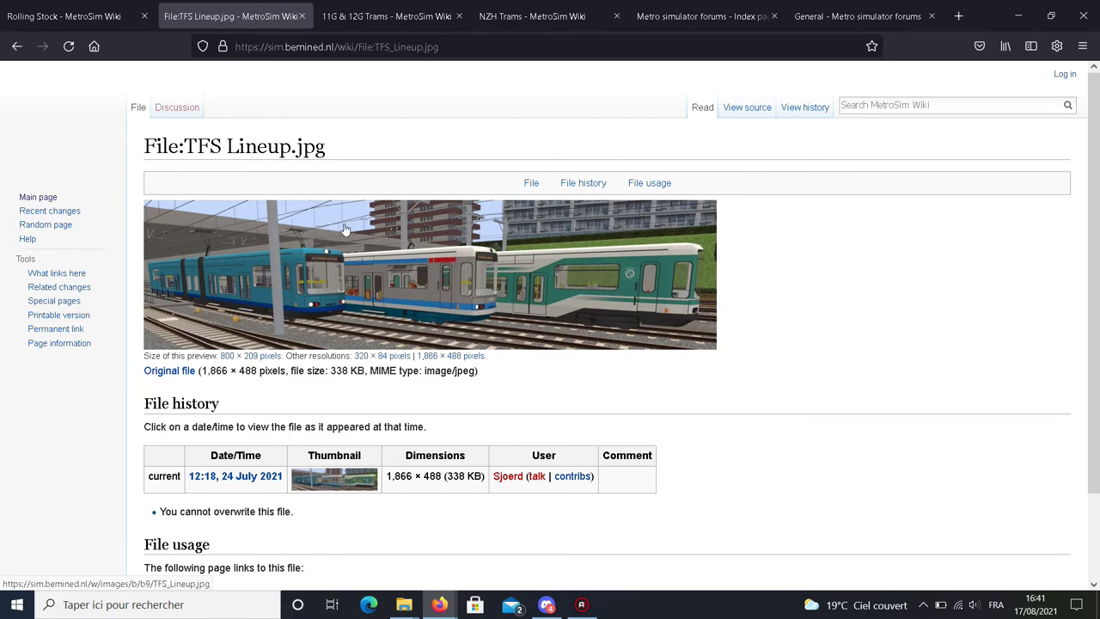
left_click(16, 45)
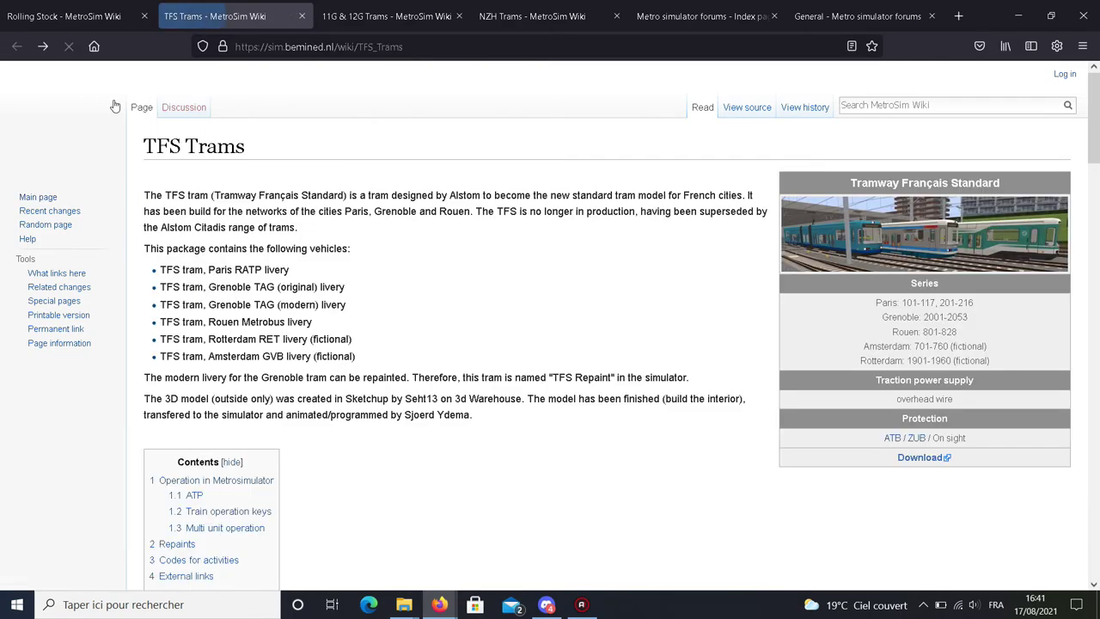
scroll(361, 227, "down", 5)
scroll(362, 227, "up", 5)
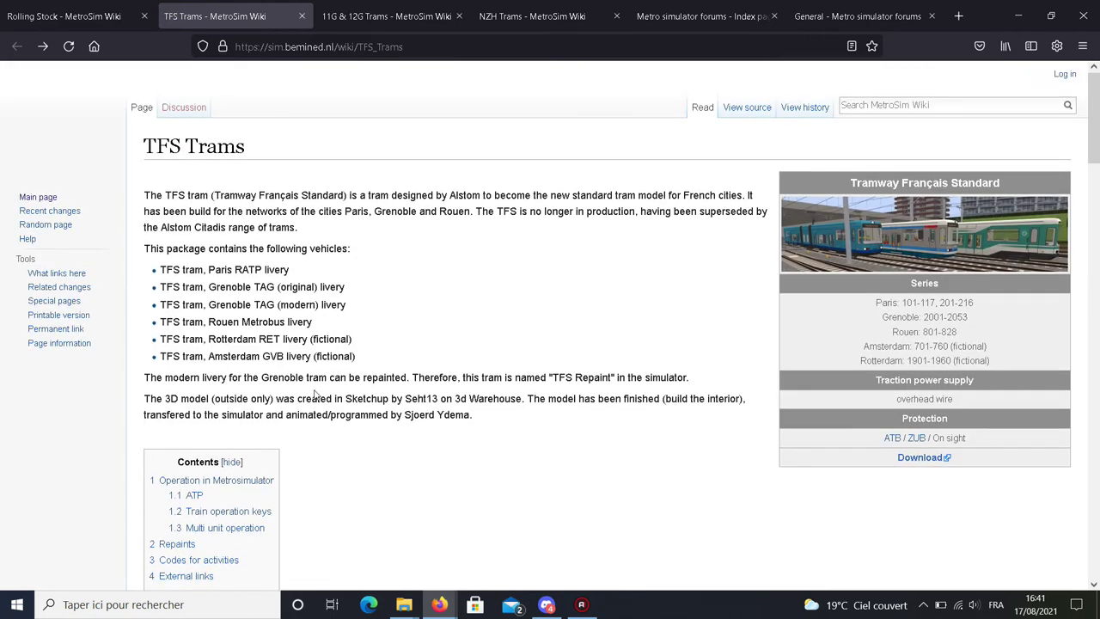
scroll(201, 336, "down", 2)
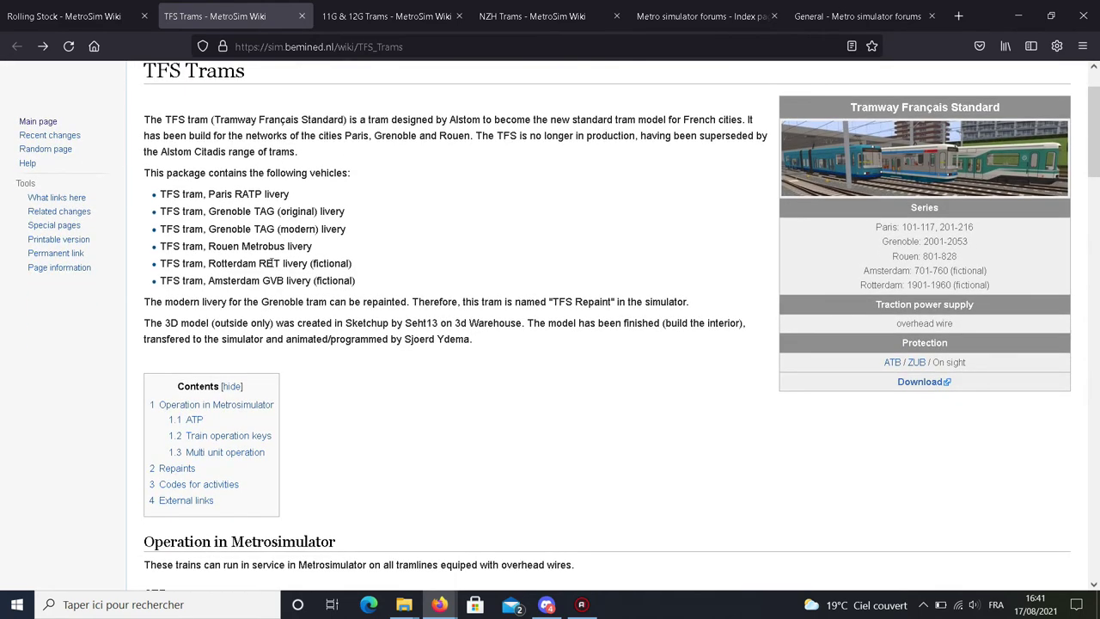
scroll(259, 273, "up", 2)
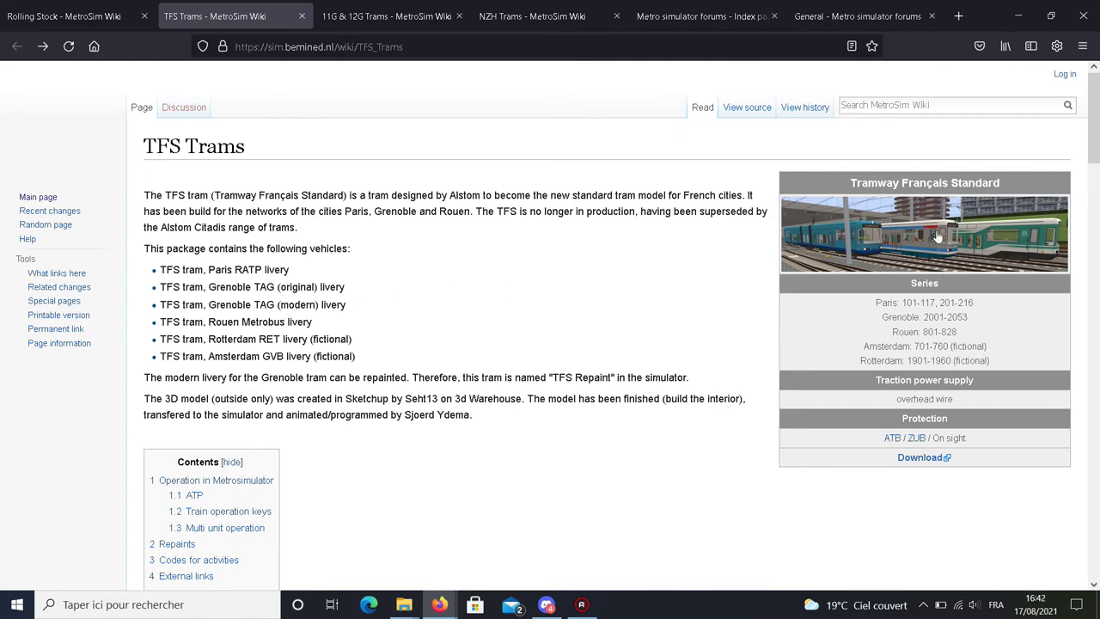
Examine the 11G & 12G Trams wiki page and its enlarged 11G-12G lineup image.
left_click(411, 17)
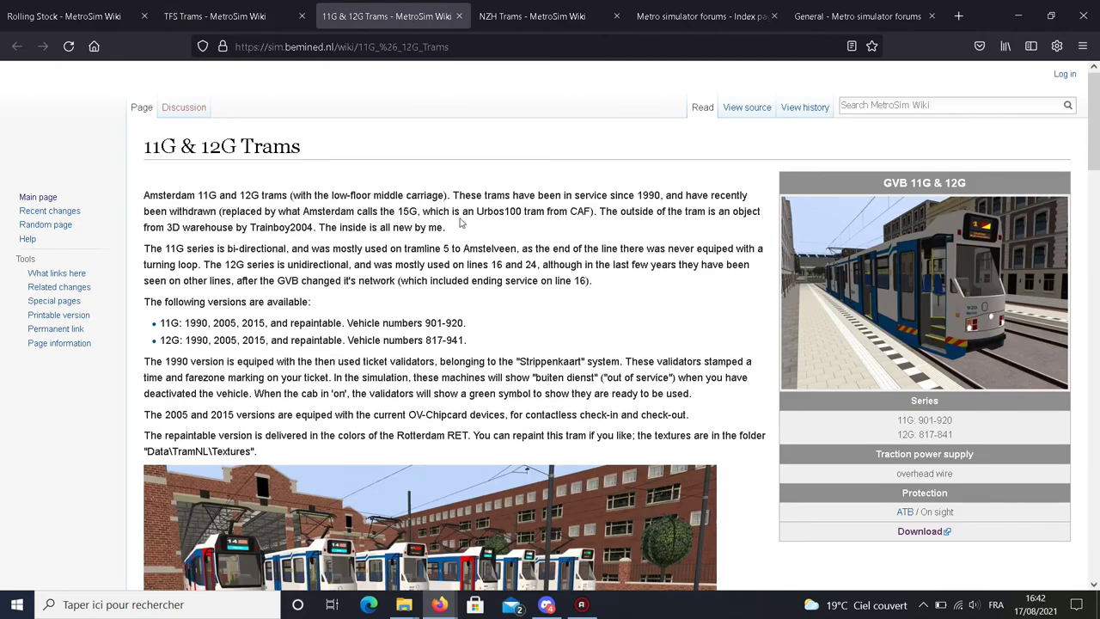
scroll(460, 223, "down", 2)
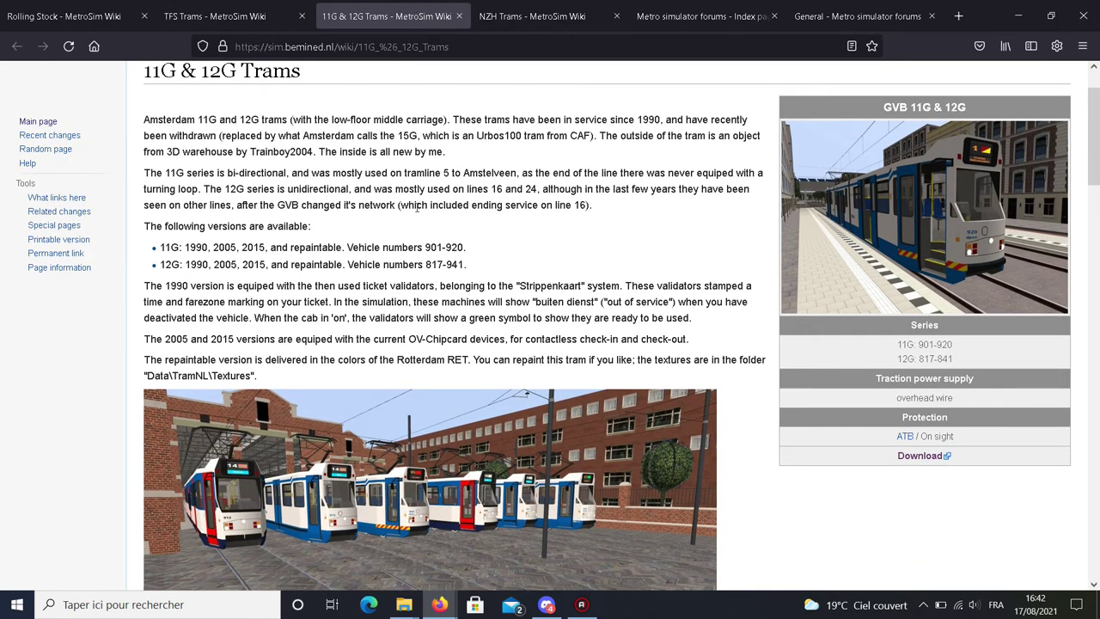
scroll(416, 207, "down", 4)
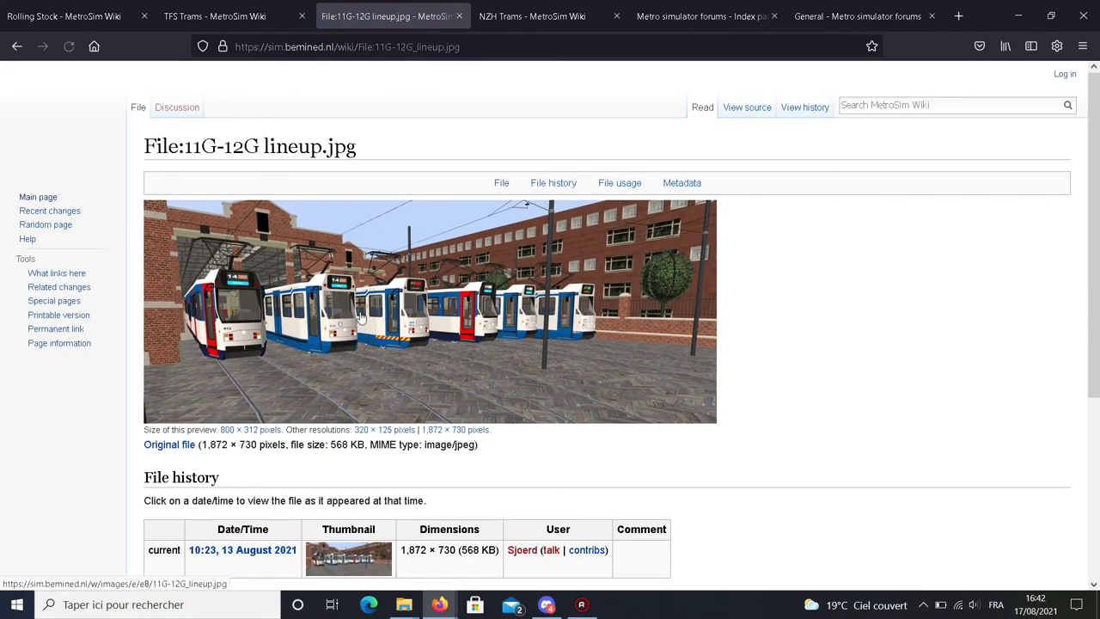
scroll(361, 310, "down", 2)
scroll(361, 309, "down", 3)
scroll(364, 180, "up", 5)
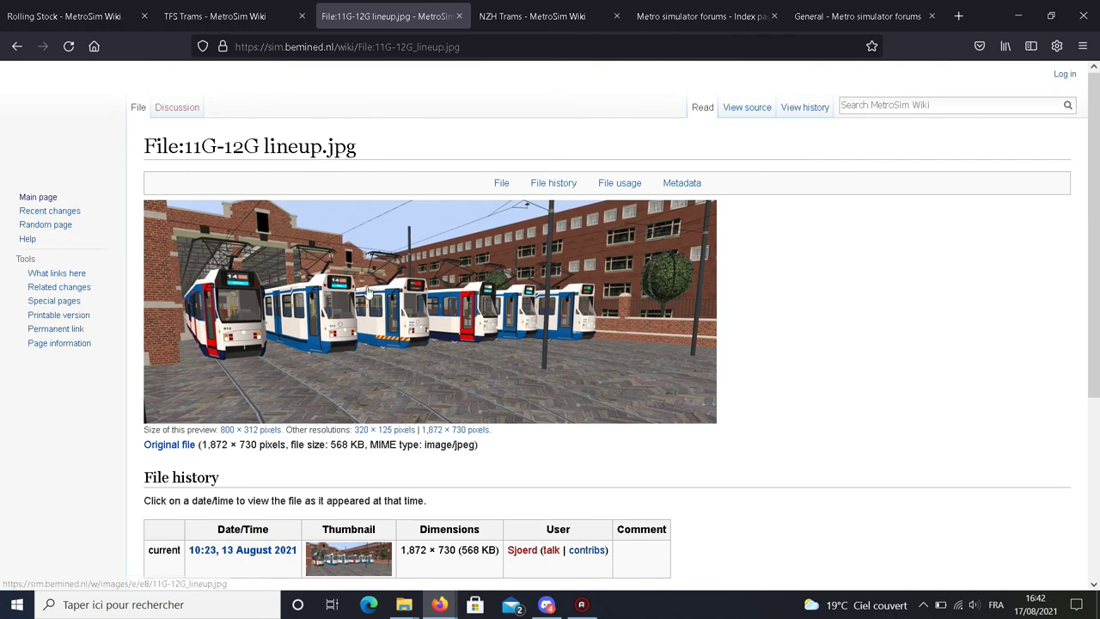
View the NZH Trams wiki page and minimize the browser to show the desktop.
key("ctrl+Tab")
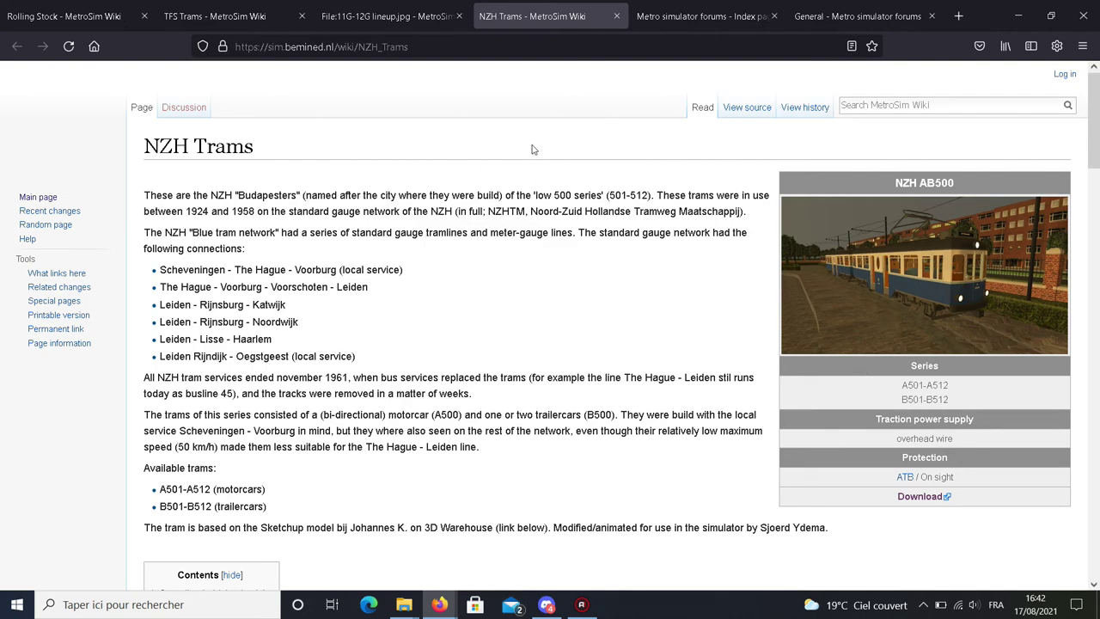
left_click(1018, 15)
left_click(454, 13)
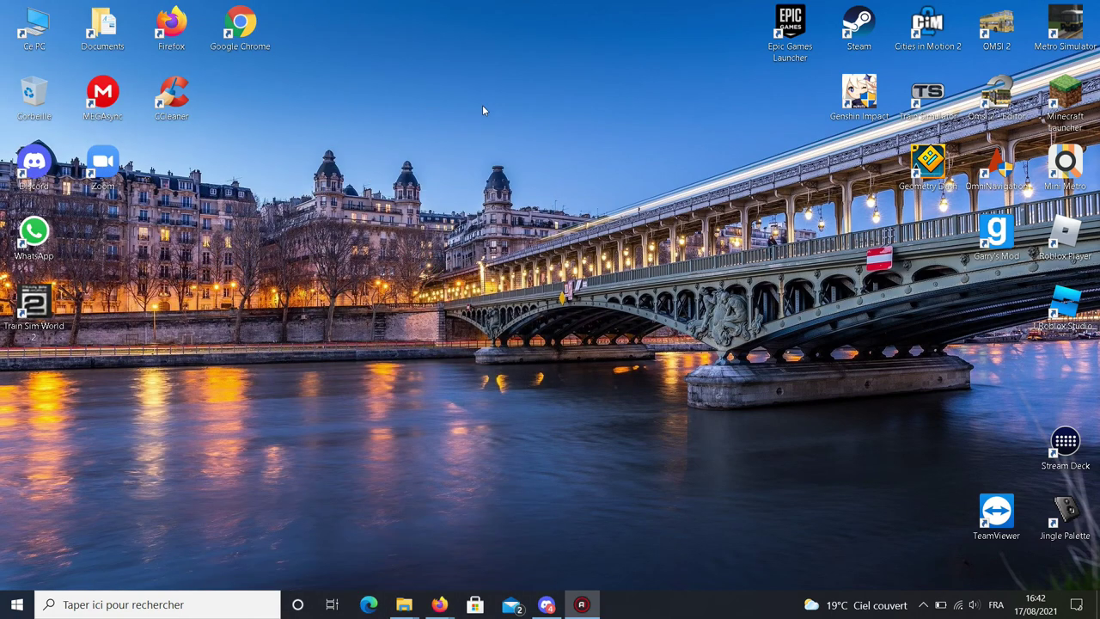